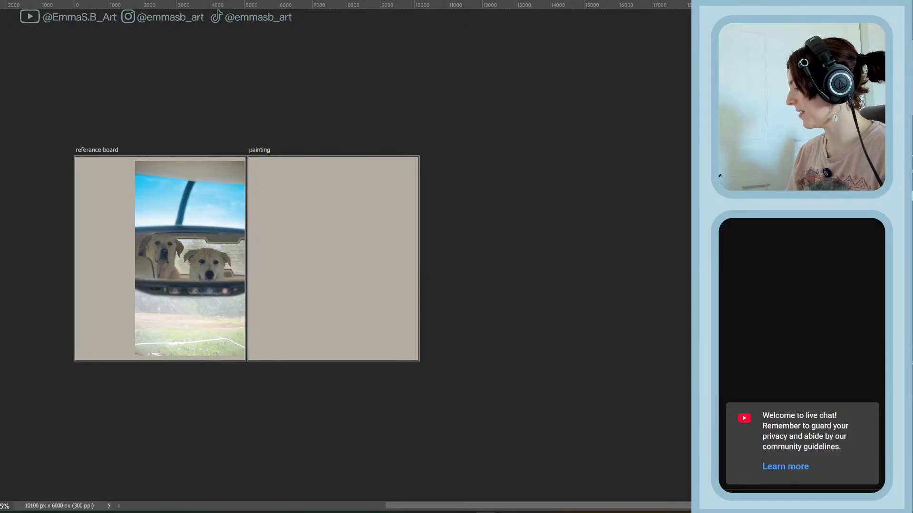
Sketch a rough rectangular rear-view mirror outline in black across the middle of the painting artboard with the Brush
scroll(419, 255, "up", 2)
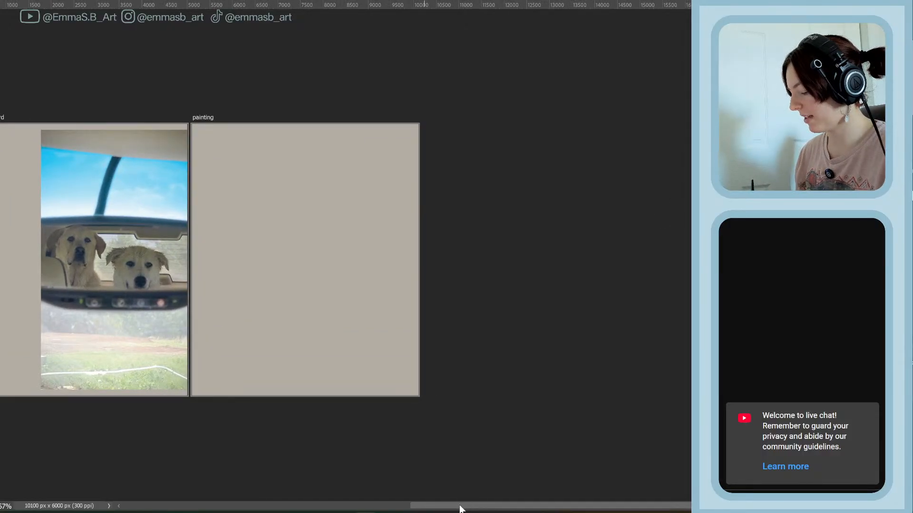
left_click_drag(460, 507, 396, 508)
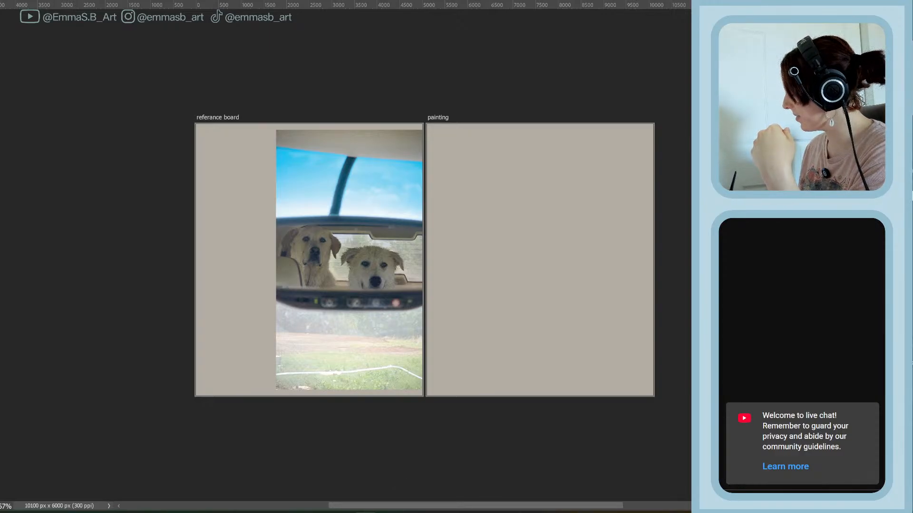
left_click(438, 117)
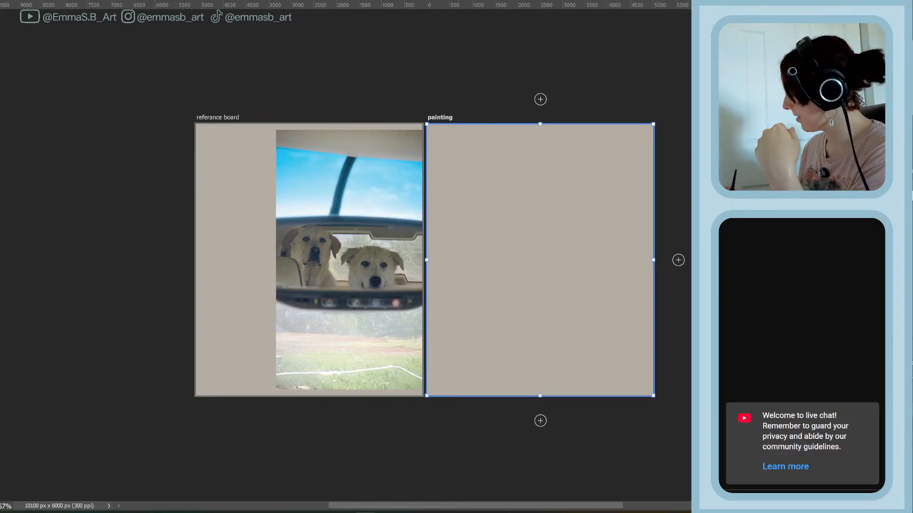
key("b")
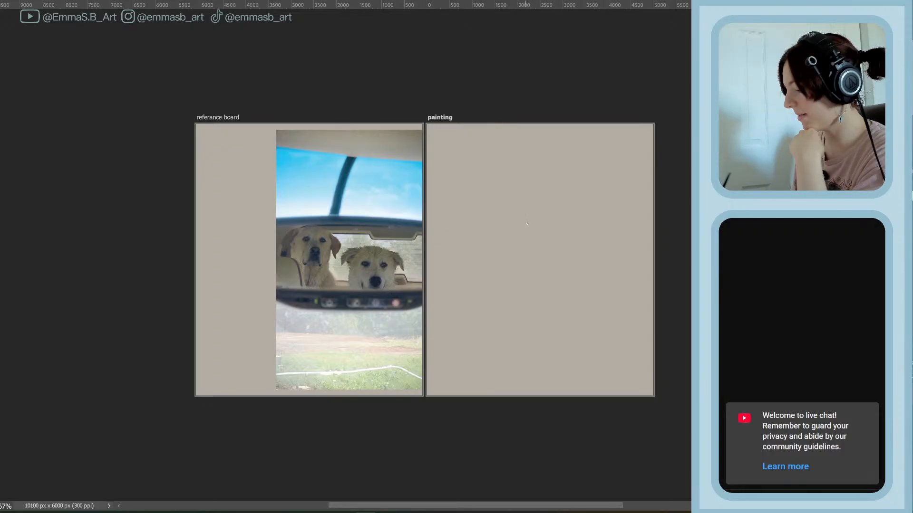
mouse_move(538, 220)
left_mouse_down()
mouse_move(451, 222)
mouse_move(442, 302)
mouse_move(621, 297)
left_mouse_up()
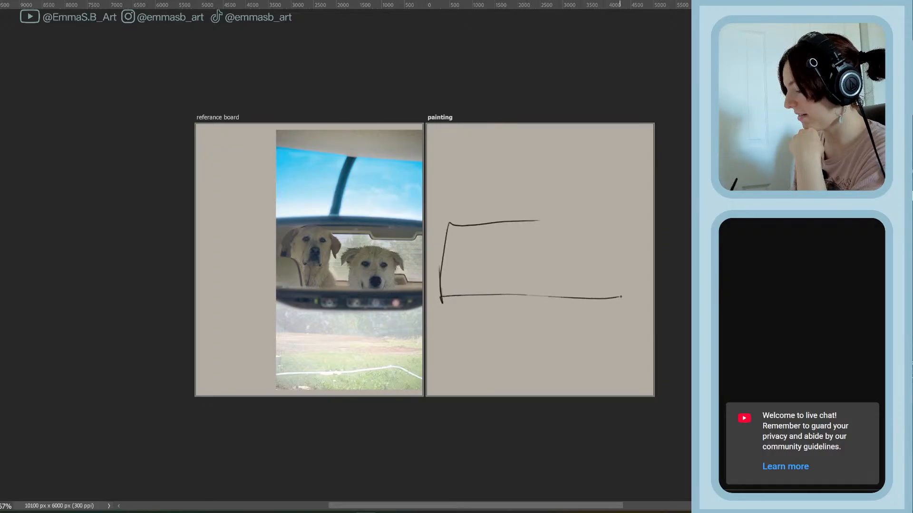
mouse_move(559, 222)
left_mouse_down()
mouse_move(642, 224)
mouse_move(648, 272)
mouse_move(628, 298)
mouse_move(603, 300)
left_mouse_up()
left_click_drag(445, 230, 438, 288)
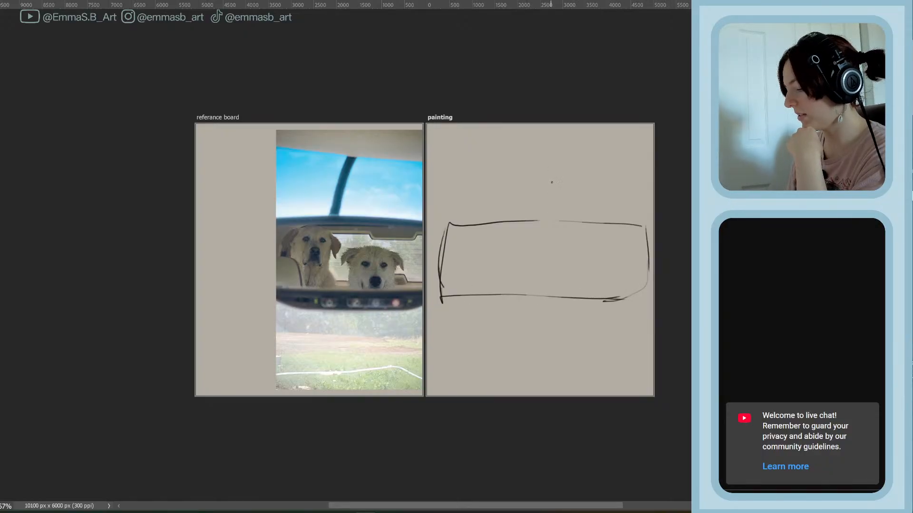
Sketch the mirror's mounting stem and the curved upper windscreen edge above the rectangle on the painting artboard
left_click_drag(539, 214, 554, 156)
left_click_drag(430, 146, 608, 173)
left_click_drag(527, 162, 652, 165)
left_click_drag(565, 165, 653, 164)
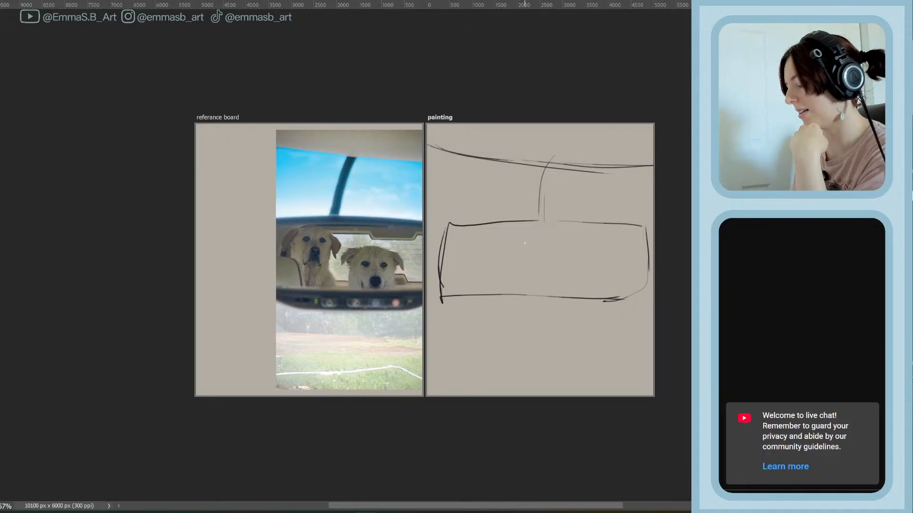
Outline the mirror's upper and lower edges and trace its stem in black over the reference photo
key("ctrl+Tab")
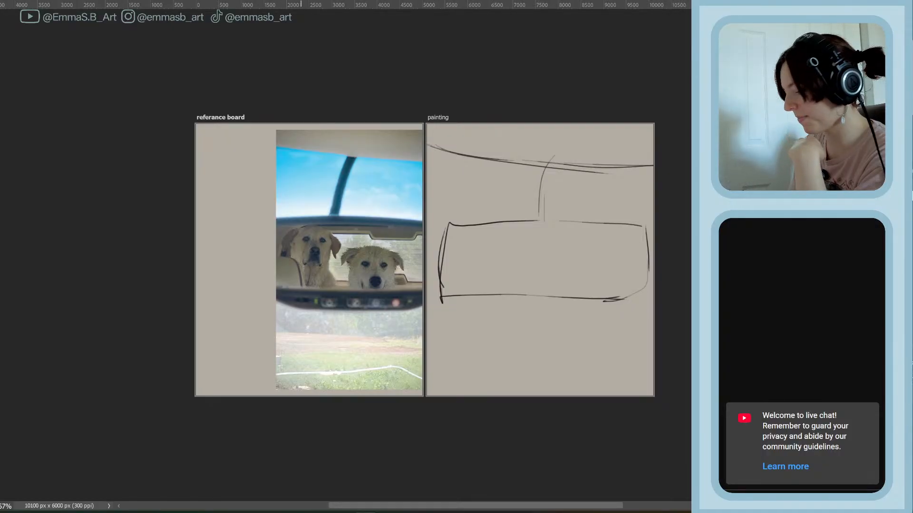
mouse_move(298, 207)
left_mouse_down()
mouse_move(268, 219)
mouse_move(423, 223)
mouse_move(299, 208)
left_mouse_up()
mouse_move(269, 303)
left_mouse_down()
mouse_move(376, 322)
mouse_move(419, 313)
mouse_move(265, 300)
left_mouse_up()
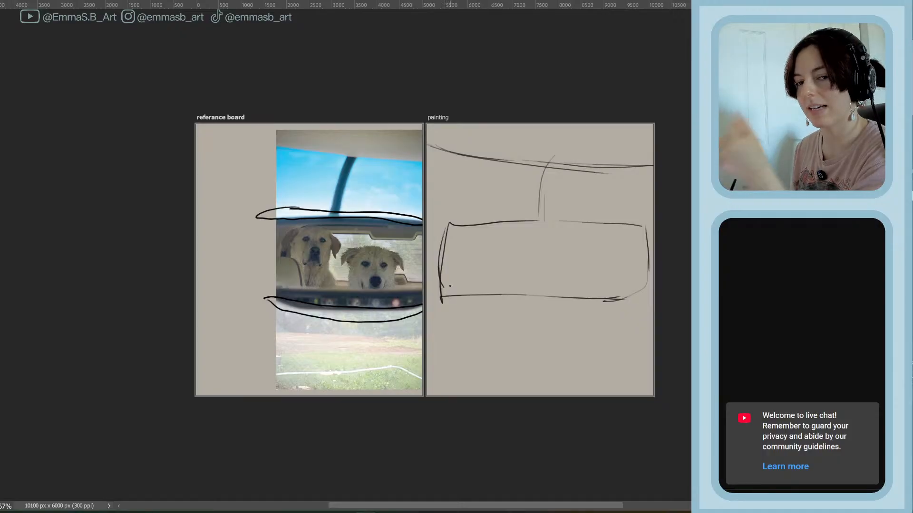
left_click_drag(348, 153, 332, 212)
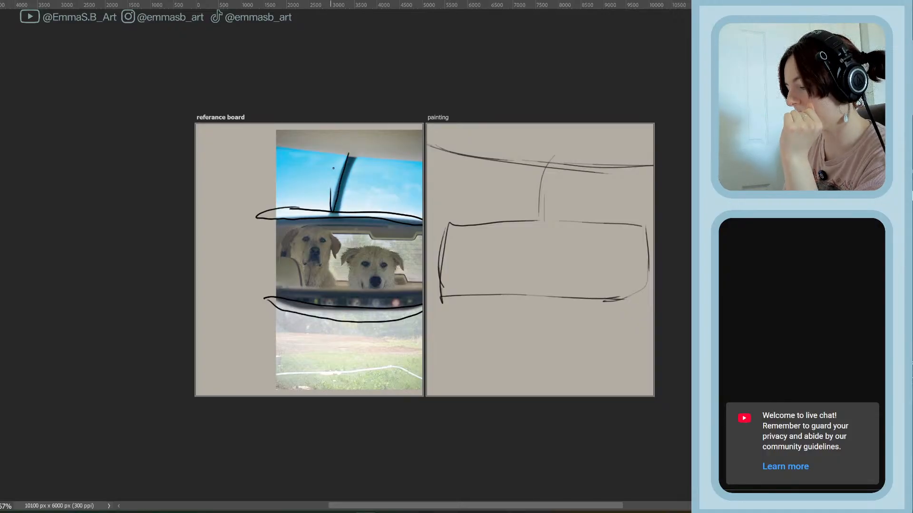
Draw an additional black contour inside the outline along the mirror's top edge on the reference photo
scroll(424, 257, "up", 5)
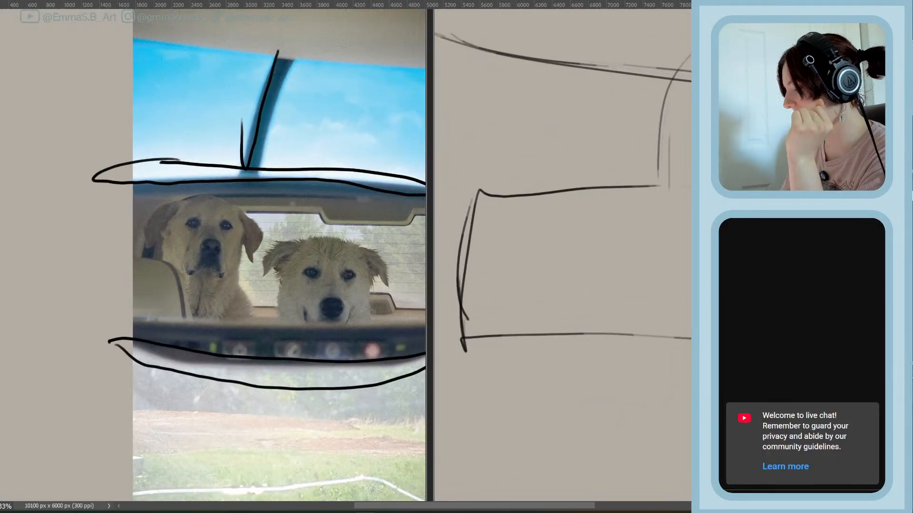
left_click_drag(346, 257, 370, 272)
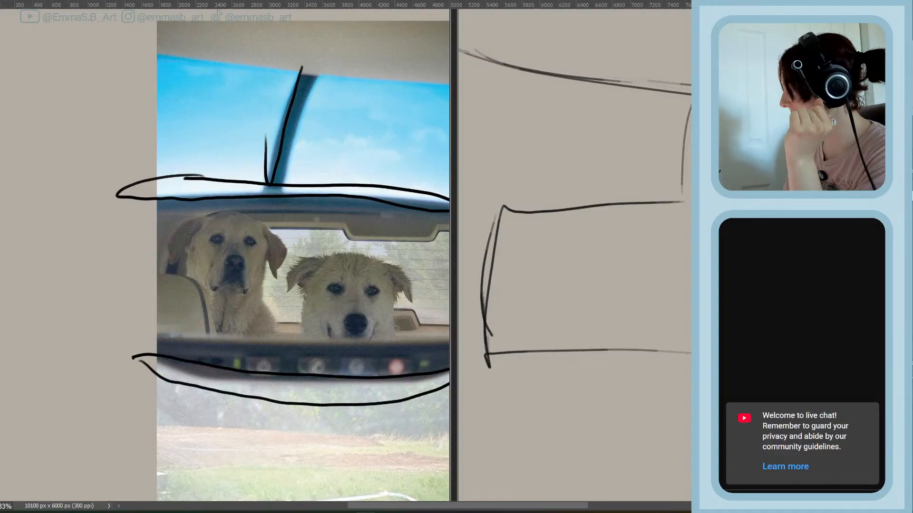
scroll(346, 256, "up", 2)
scroll(421, 252, "up", 2)
left_click_drag(190, 138, 583, 384)
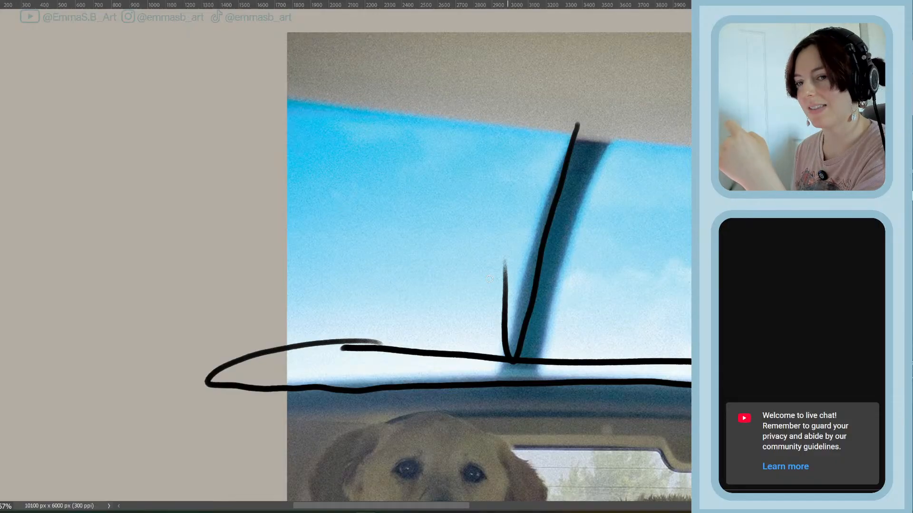
mouse_move(343, 365)
left_mouse_down()
mouse_move(313, 385)
mouse_move(561, 374)
left_mouse_up()
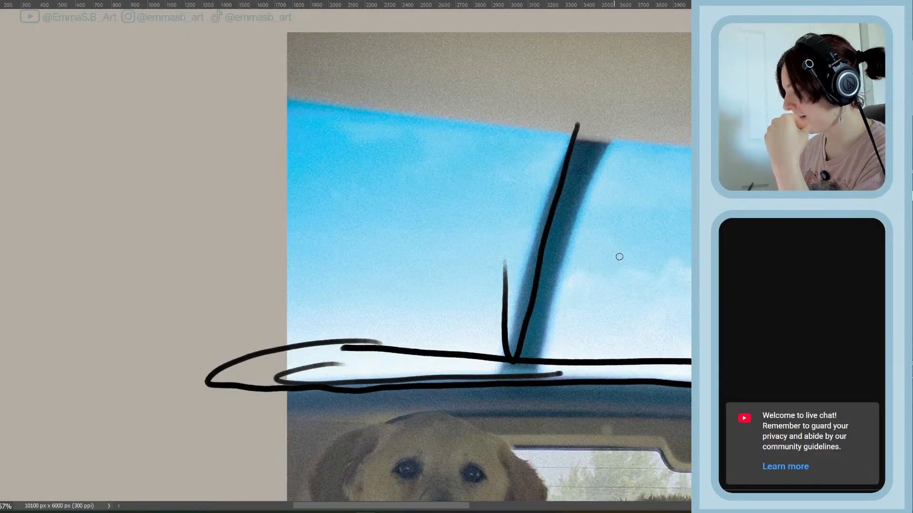
Paint a narrow diagonal sky-blue swatch on the empty area beside the reference photo
scroll(607, 269, "down", 3)
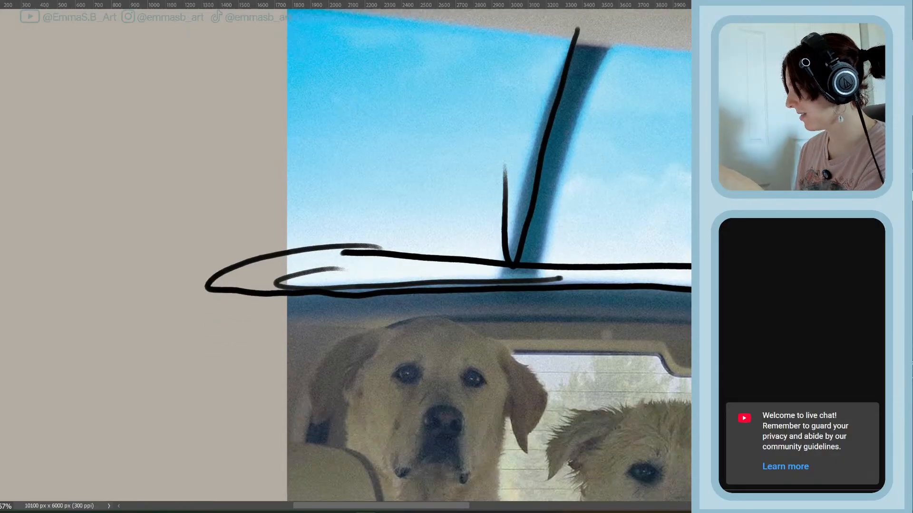
scroll(607, 269, "up", 1)
key("ctrl+minus")
key("ctrl+minus")
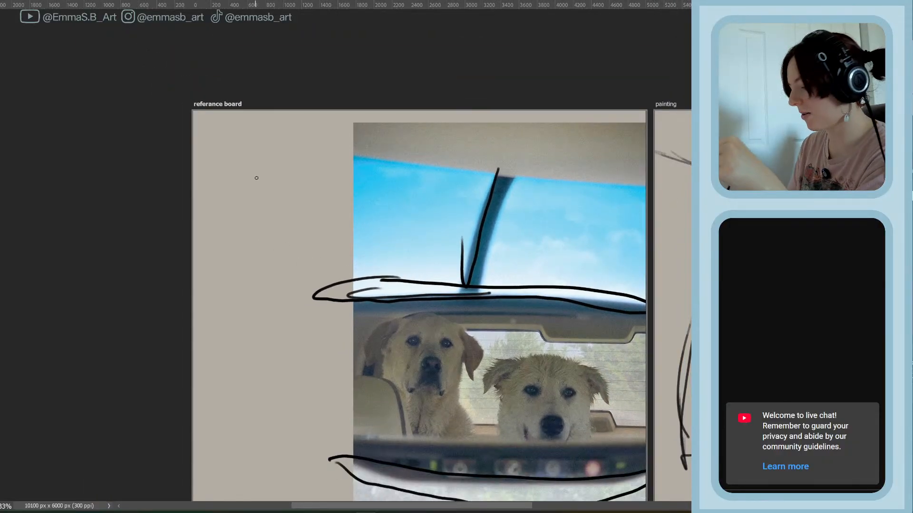
mouse_move(223, 240)
left_mouse_down()
mouse_move(279, 158)
mouse_move(242, 228)
left_mouse_up()
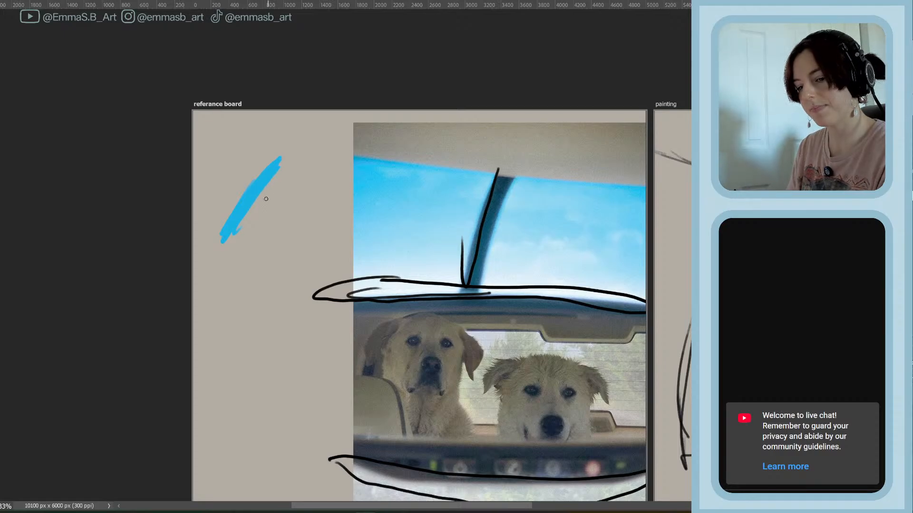
Enlarge the brush and widen the blue swatch with broader diagonal strokes
key("bracketright")
key("bracketright")
key("bracketright")
key("bracketright")
key("bracketright")
key("bracketright")
key("bracketright")
key("bracketright")
key("bracketright")
key("bracketright")
key("bracketright")
key("bracketright")
mouse_move(250, 191)
left_mouse_down()
mouse_move(238, 207)
mouse_move(262, 166)
mouse_move(226, 245)
left_mouse_up()
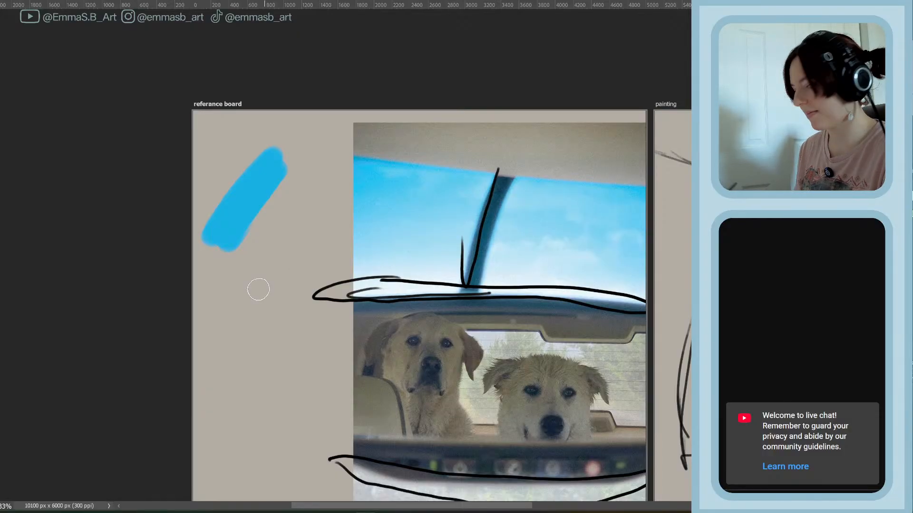
Paint a light-green swatch next to the blue one, and a peach swatch below it covered over in red
mouse_move(231, 283)
left_mouse_down()
mouse_move(284, 188)
mouse_move(276, 198)
mouse_move(285, 210)
mouse_move(257, 266)
mouse_move(229, 261)
mouse_move(266, 222)
mouse_move(295, 210)
mouse_move(285, 239)
mouse_move(249, 279)
left_mouse_up()
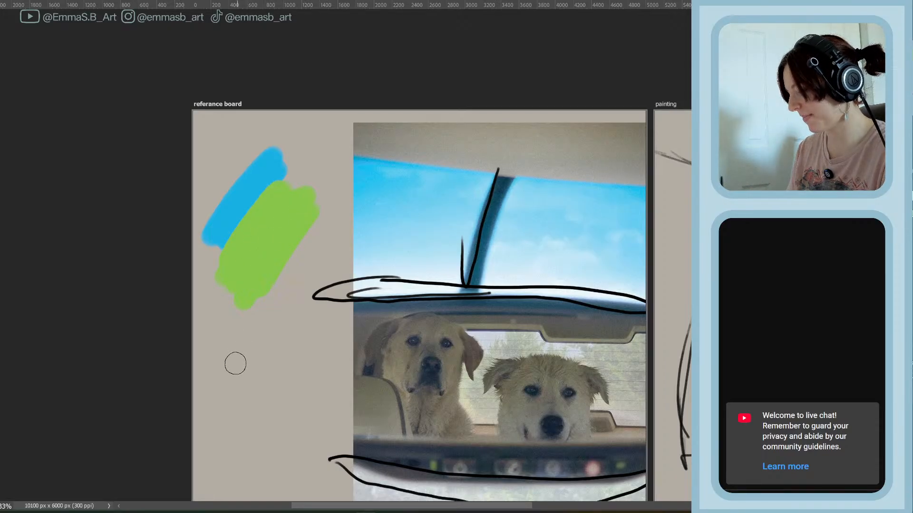
scroll(218, 13, "down", 4)
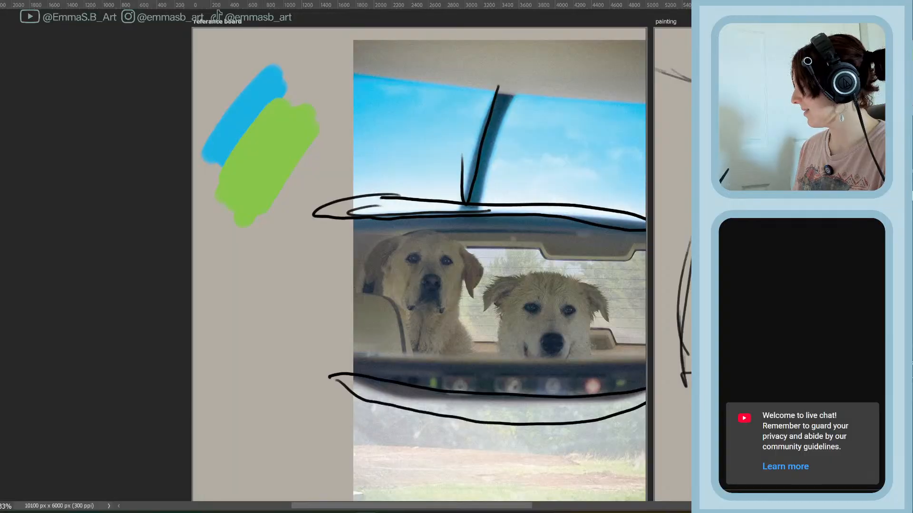
mouse_move(292, 223)
left_mouse_down()
mouse_move(230, 318)
mouse_move(302, 300)
mouse_move(281, 326)
mouse_move(300, 293)
left_mouse_up()
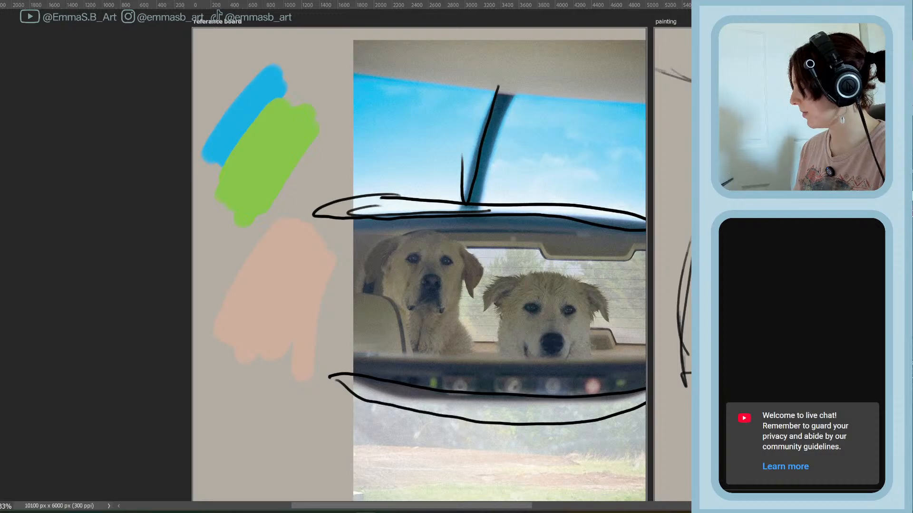
mouse_move(291, 266)
left_mouse_down()
mouse_move(220, 350)
mouse_move(222, 294)
mouse_move(240, 313)
mouse_move(242, 350)
mouse_move(263, 350)
mouse_move(281, 339)
mouse_move(328, 260)
mouse_move(327, 315)
left_mouse_up()
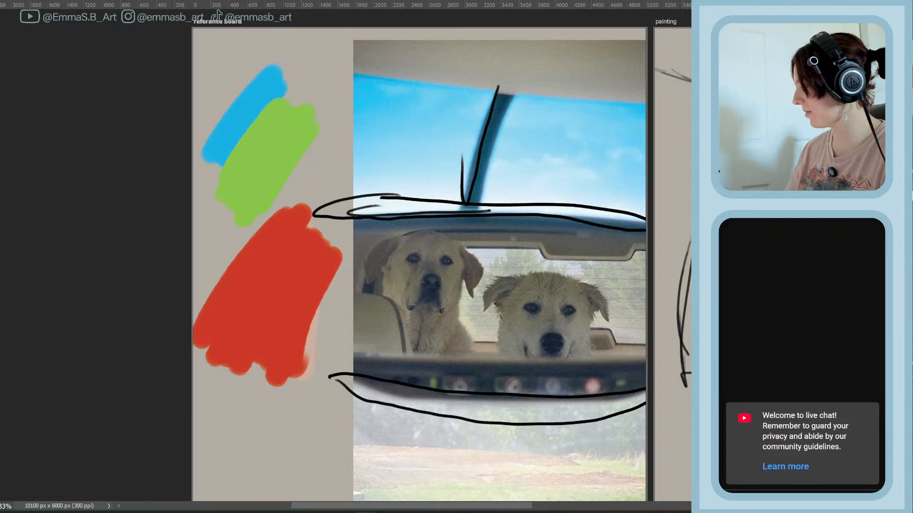
Extend the red swatch over the remaining peach edge on the reference board
key("ctrl+plus")
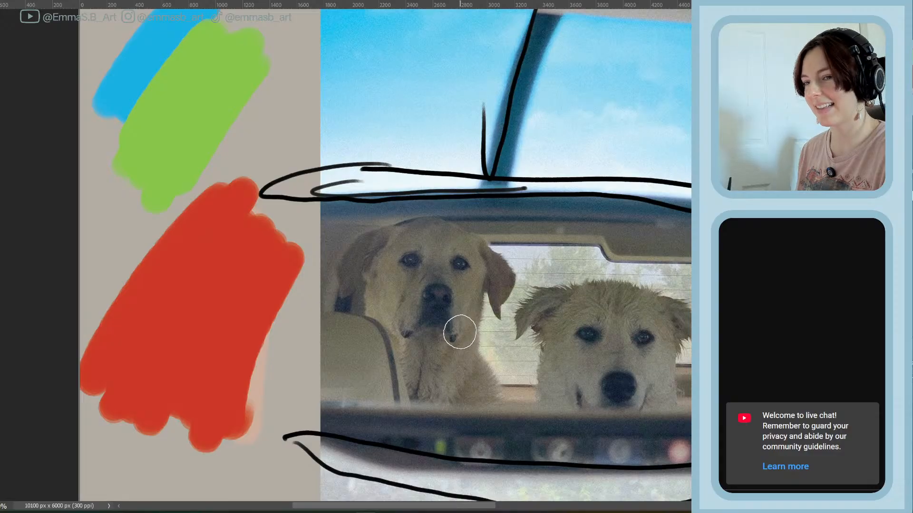
key("ctrl+minus")
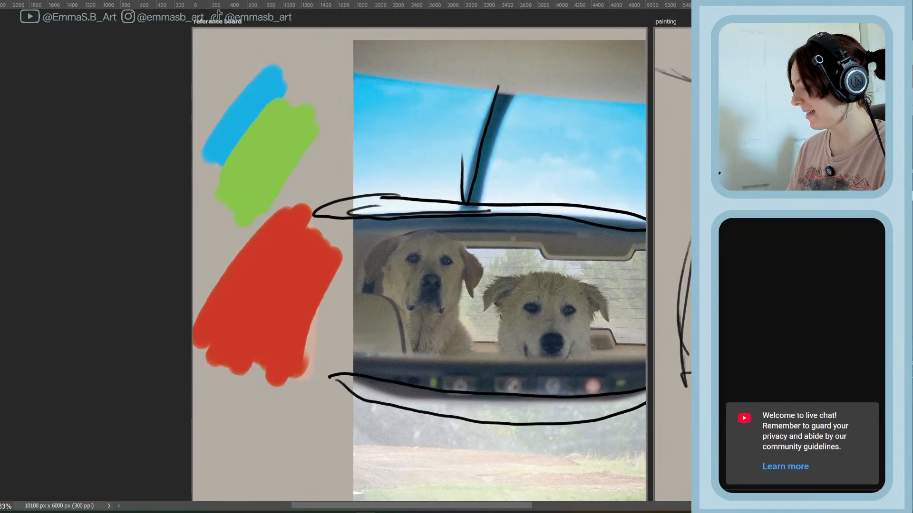
key("ctrl+minus")
key("ctrl+plus")
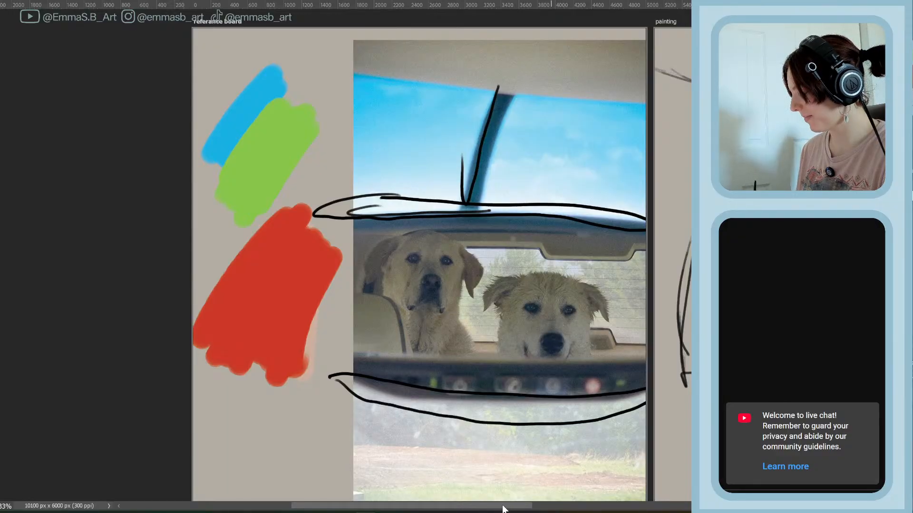
left_click_drag(505, 505, 478, 505)
mouse_move(384, 378)
left_mouse_down()
mouse_move(419, 287)
mouse_move(389, 377)
mouse_move(423, 336)
left_mouse_up()
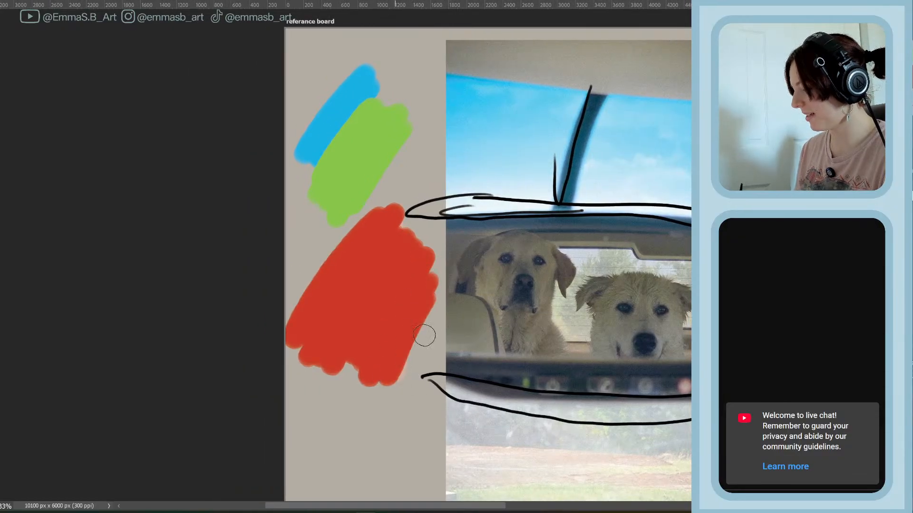
Lasso around all the colour swatches beside the reference photo
key("ctrl+minus")
left_click_drag(511, 507, 549, 507)
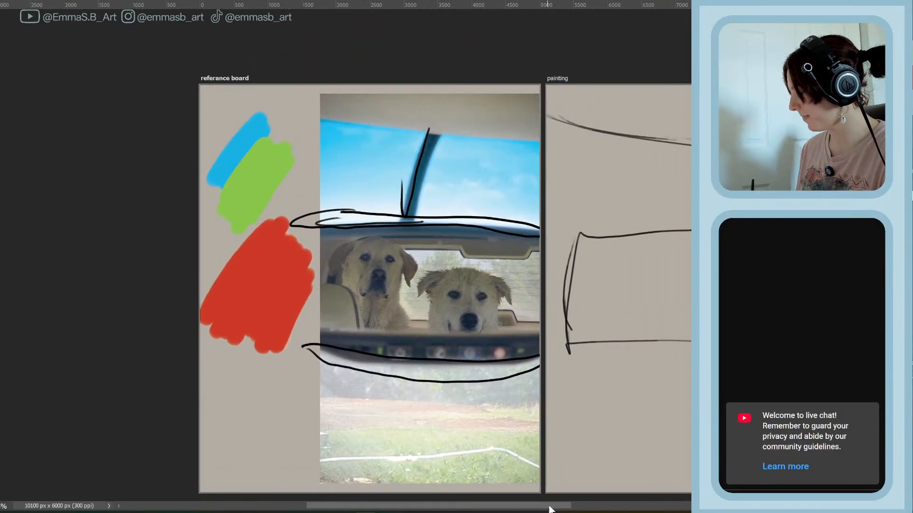
key("Delete")
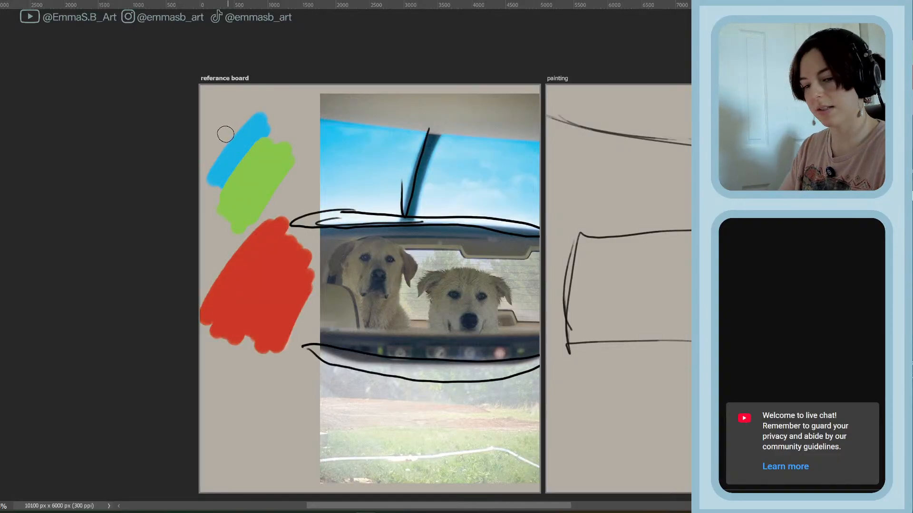
key("l")
mouse_move(268, 95)
left_mouse_down()
mouse_move(231, 115)
mouse_move(184, 301)
mouse_move(309, 318)
left_mouse_up()
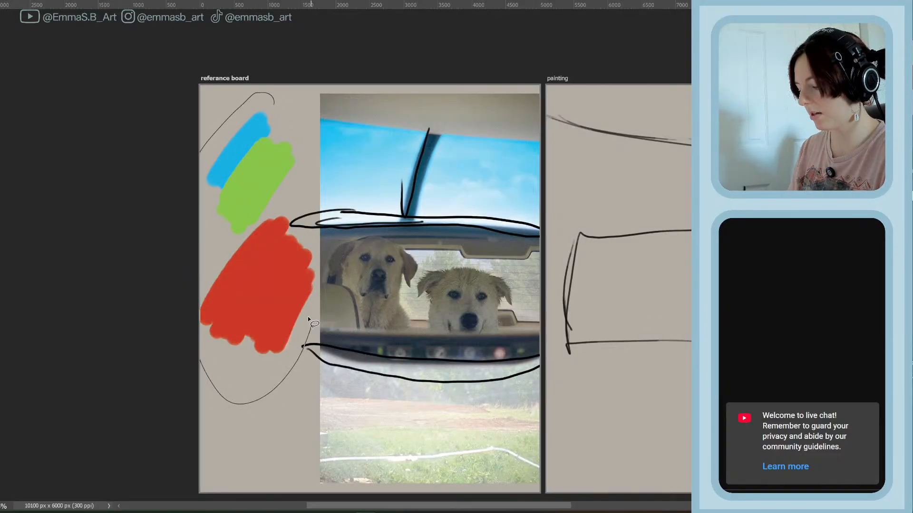
left_click_drag(295, 196, 276, 111)
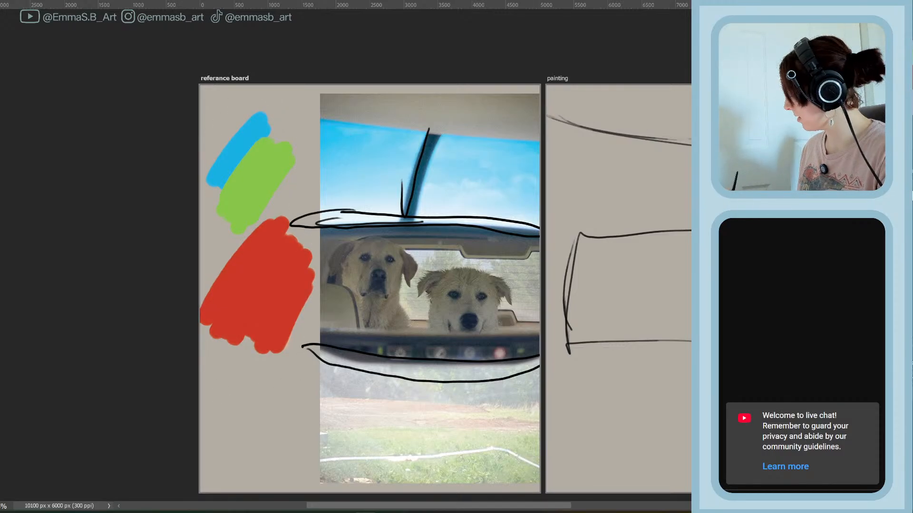
Remove the black guide lines from the reference photo and the grey backdrop from its artboard
key("Delete")
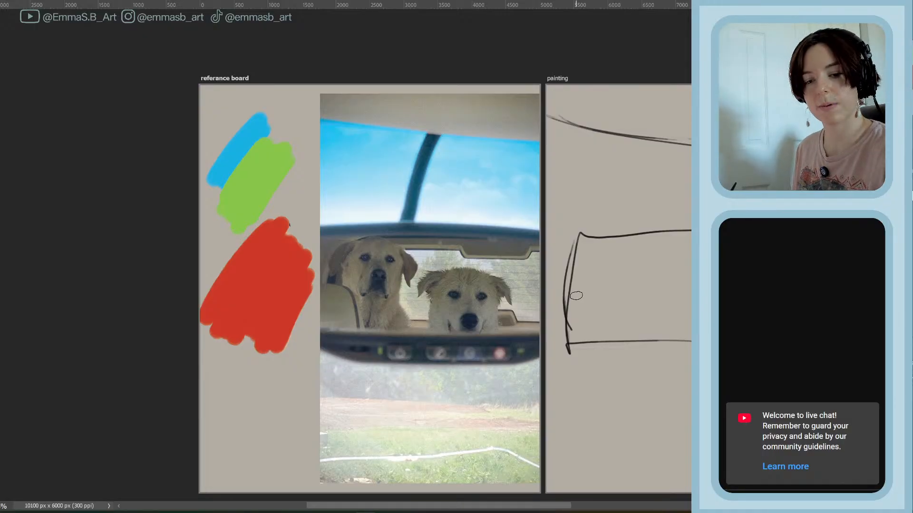
key("ctrl+z")
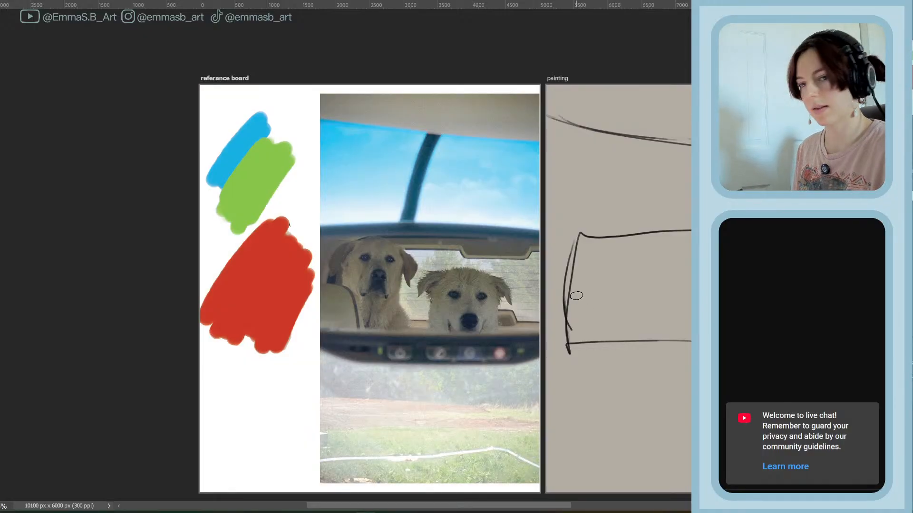
Lasso the red swatch on the reference board, try to move the selection and undo the move
mouse_move(284, 205)
left_mouse_down()
mouse_move(202, 267)
mouse_move(242, 389)
mouse_move(320, 319)
mouse_move(305, 224)
left_mouse_up()
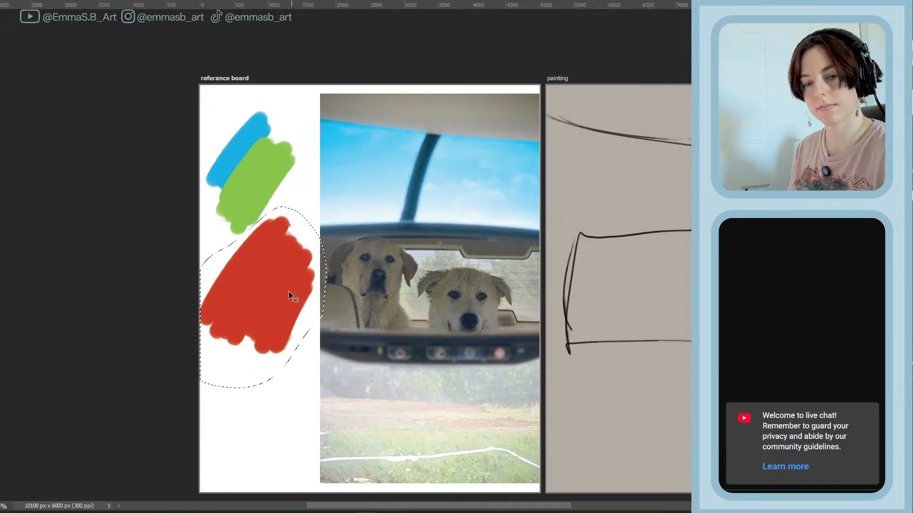
mouse_move(292, 287)
left_mouse_down()
mouse_move(296, 234)
mouse_move(296, 316)
left_mouse_up()
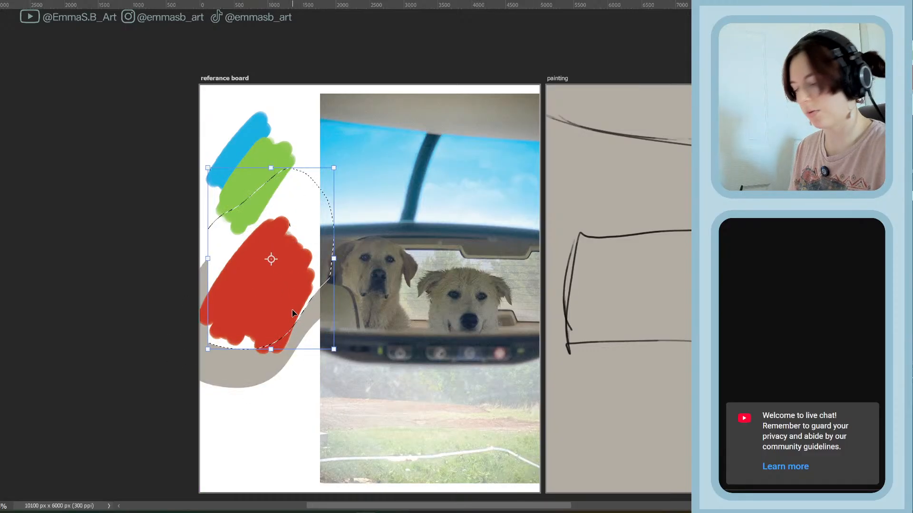
key("ctrl+z")
key("l")
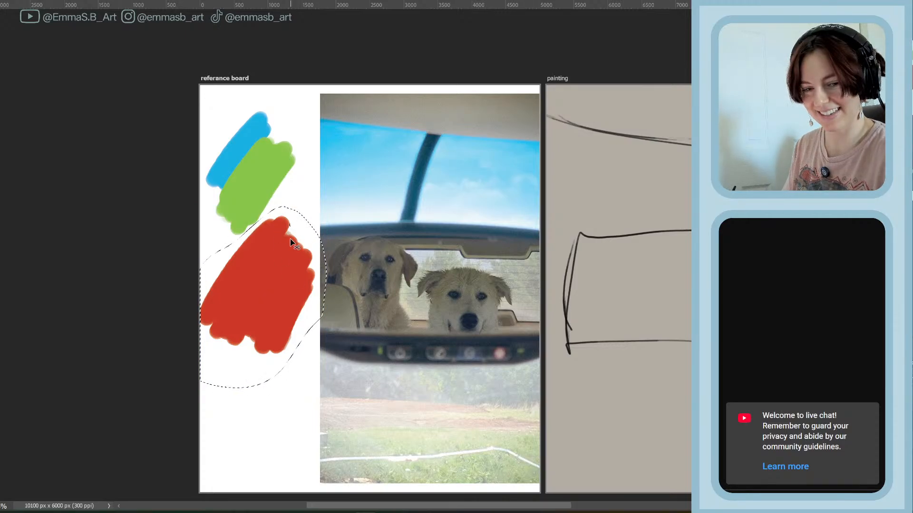
Move the selected red swatch up against the green swatch on the reference board and scale it down
key("v")
left_click_drag(273, 330, 291, 282)
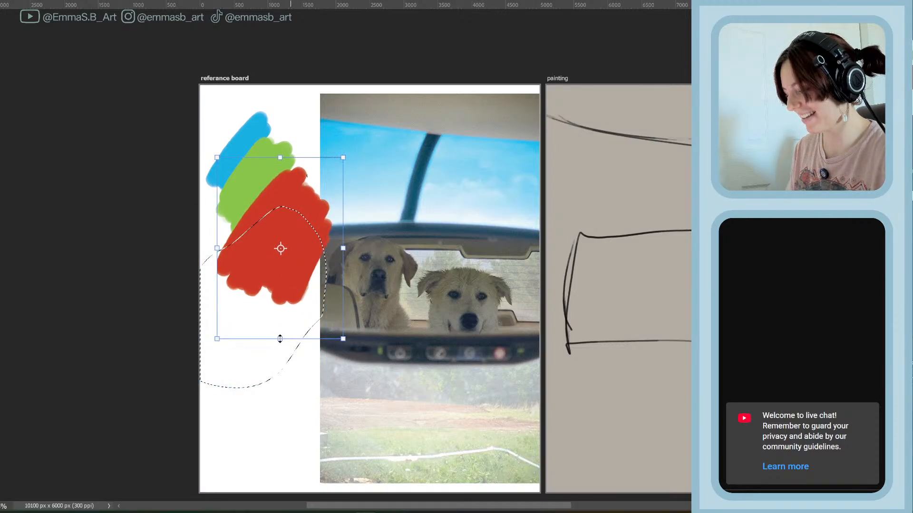
left_click_drag(280, 337, 280, 288)
key("Return")
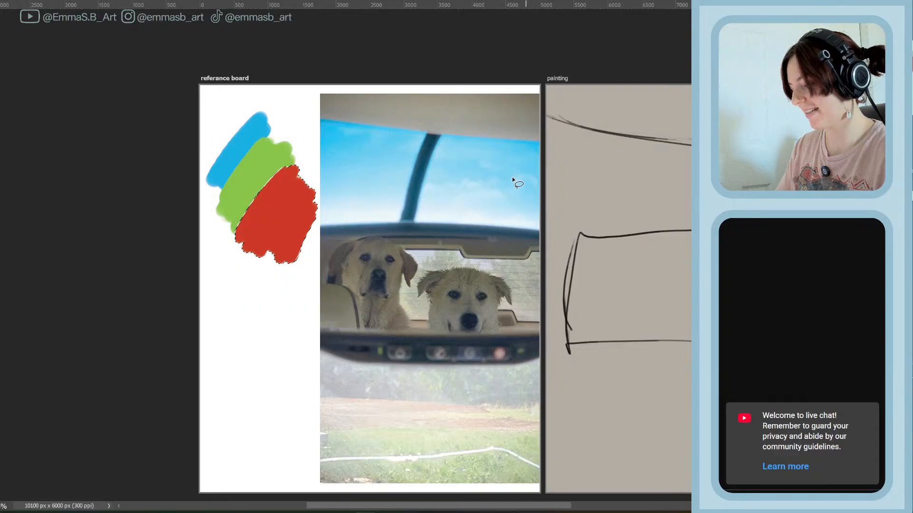
Deselect the red swatch and erase most of it, leaving a narrow strip along the green swatch's lower edge
key("l")
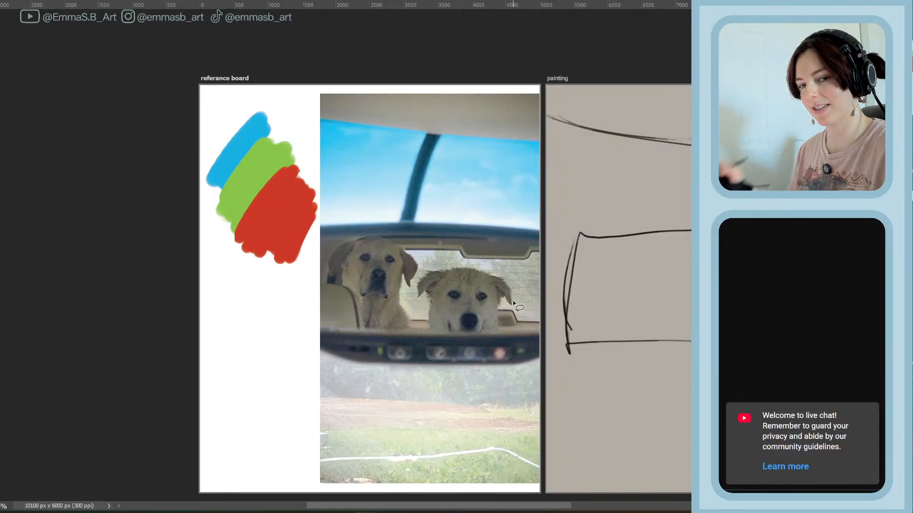
key("b")
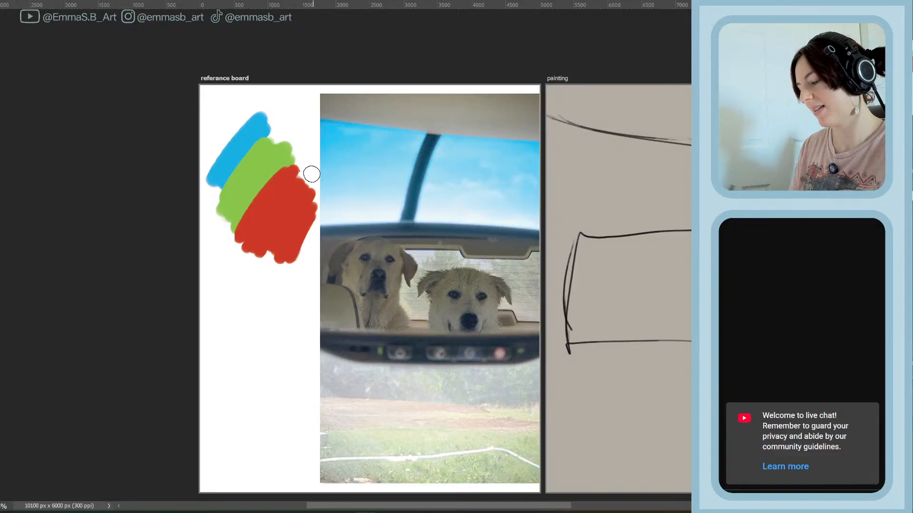
mouse_move(317, 178)
left_mouse_down()
mouse_move(292, 241)
mouse_move(249, 270)
mouse_move(273, 217)
mouse_move(241, 252)
mouse_move(321, 175)
mouse_move(326, 230)
mouse_move(241, 251)
mouse_move(307, 189)
mouse_move(289, 243)
mouse_move(322, 200)
mouse_move(275, 274)
mouse_move(265, 238)
left_mouse_up()
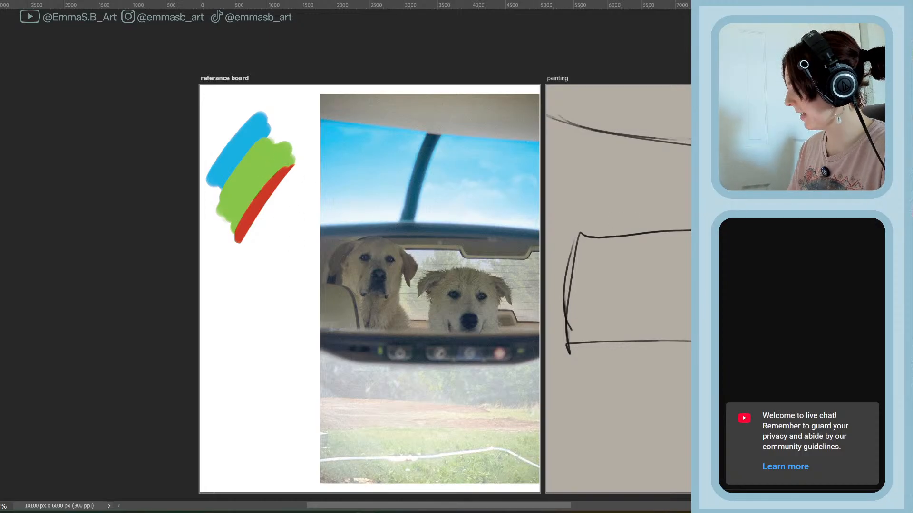
Mark the ear edges of both dogs and the neck edge of the larger dog in red on the reference photo
scroll(409, 245, "down", 2)
scroll(417, 258, "up", 4)
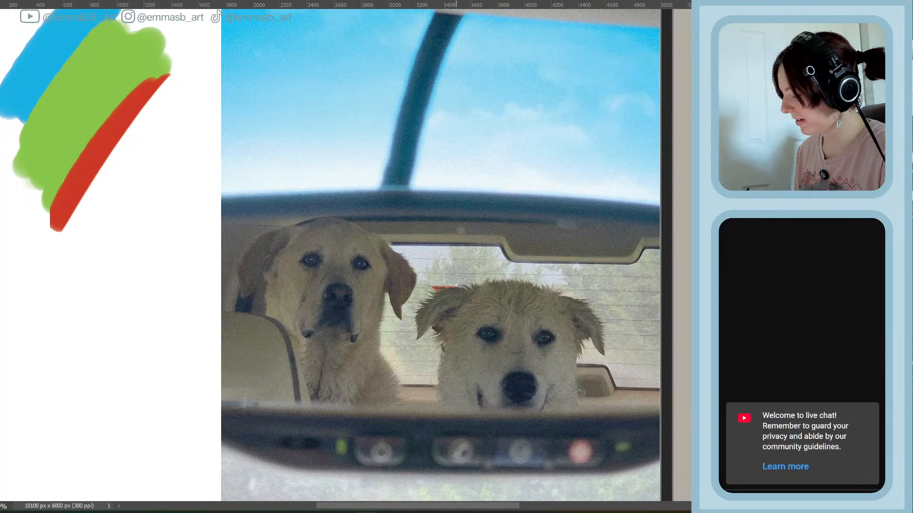
left_click_drag(457, 285, 469, 288)
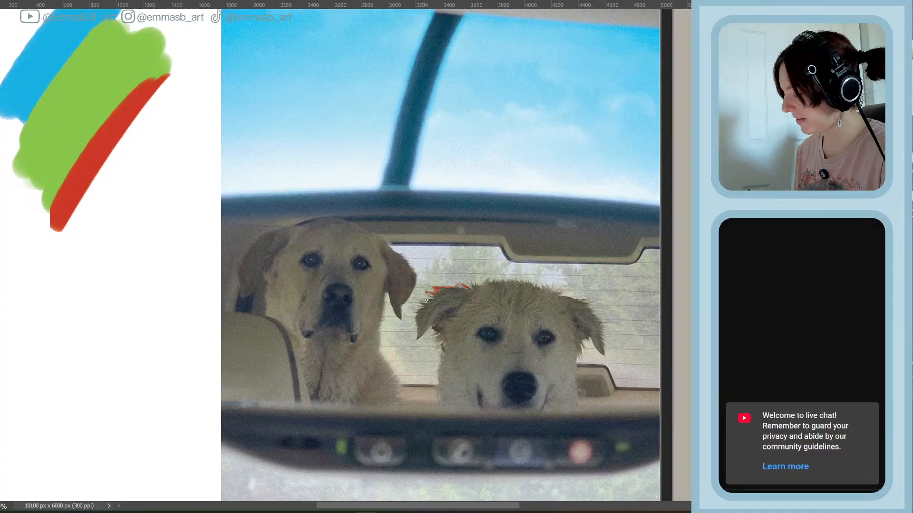
left_click_drag(414, 283, 409, 296)
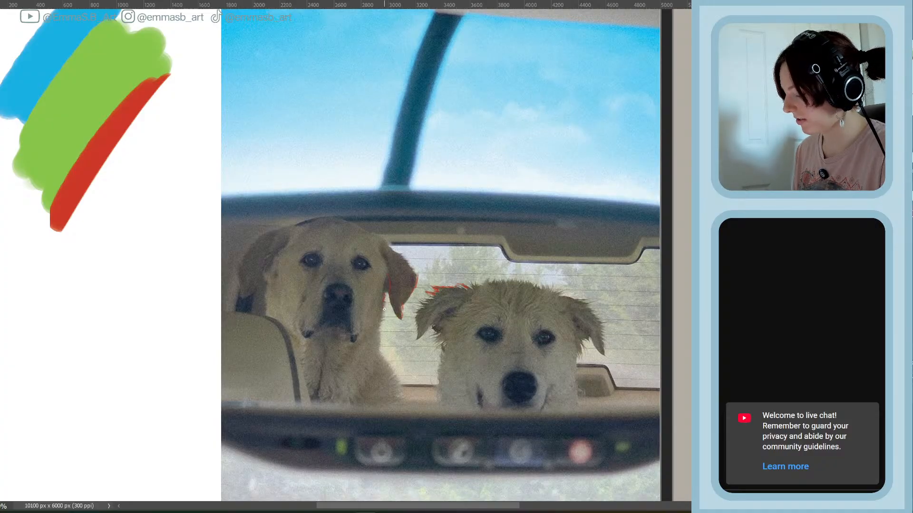
mouse_move(379, 347)
left_mouse_down()
mouse_move(399, 377)
mouse_move(374, 373)
mouse_move(370, 386)
left_mouse_up()
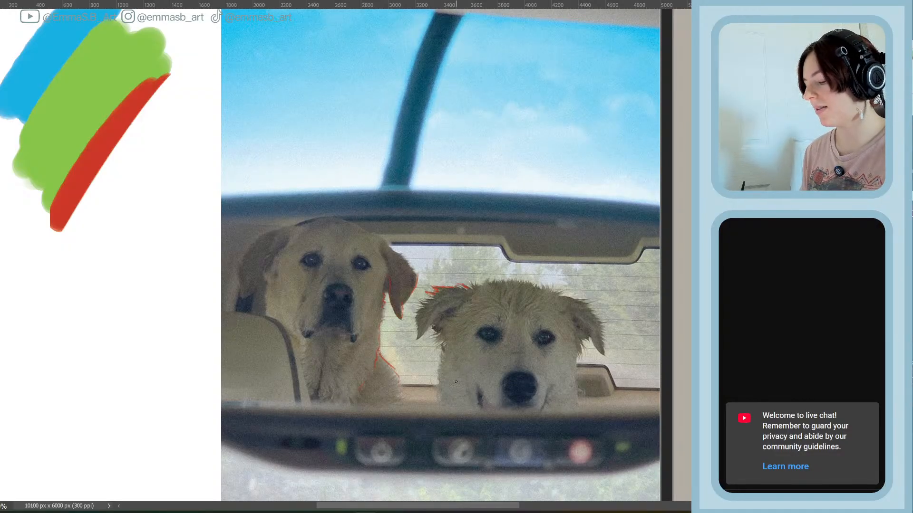
left_click_drag(389, 246, 407, 260)
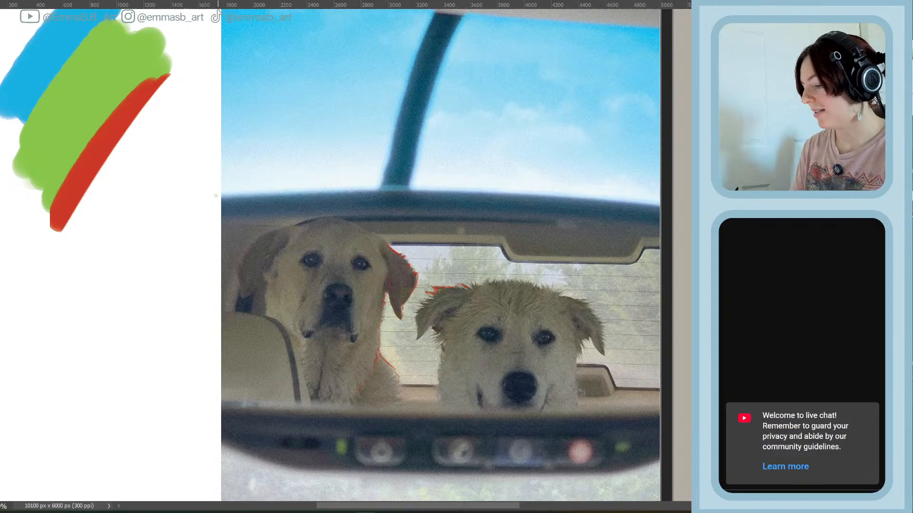
Draw a red line along the mirror's upper edge, and undo it together with the red marks around the dogs
left_click_drag(211, 196, 539, 199)
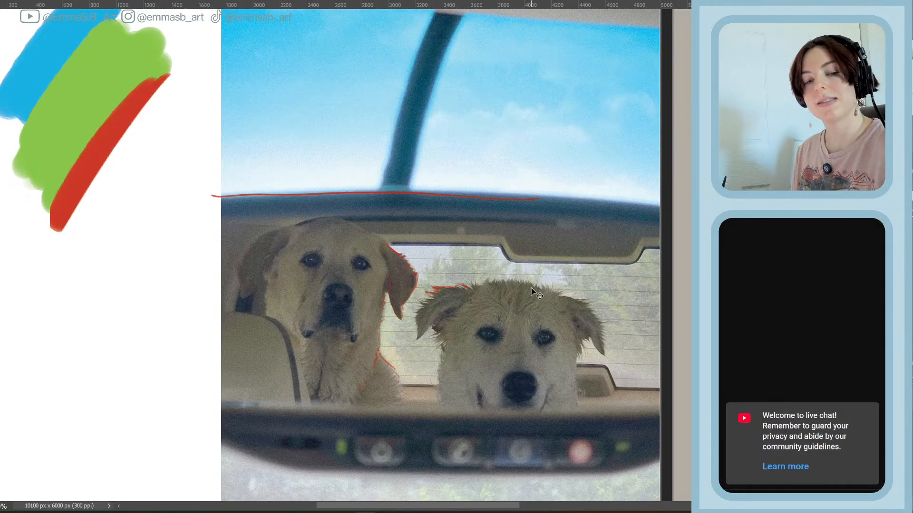
key("ctrl+z")
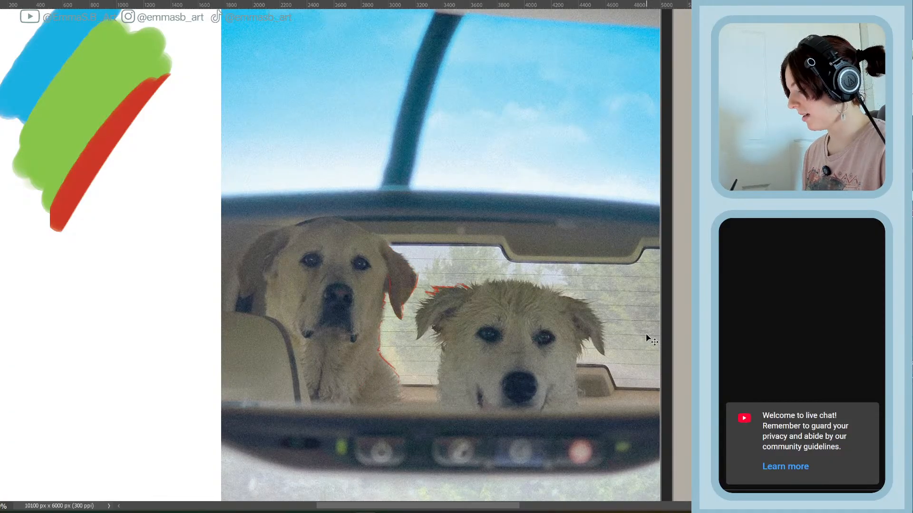
key("ctrl+z")
key("ctrl+z")
key("ctrl+z")
key("ctrl+z")
key("ctrl+z")
key("ctrl+z")
key("ctrl+z")
key("ctrl+z")
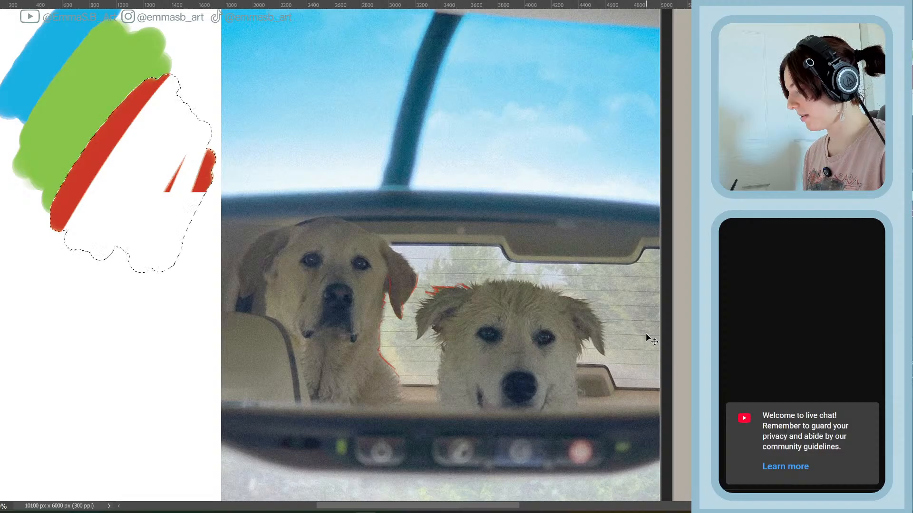
key("ctrl+z")
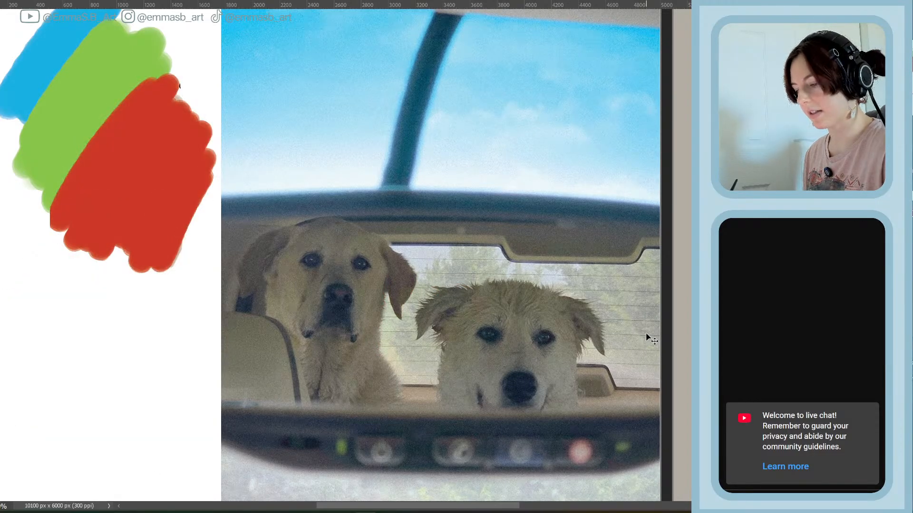
key("ctrl+z")
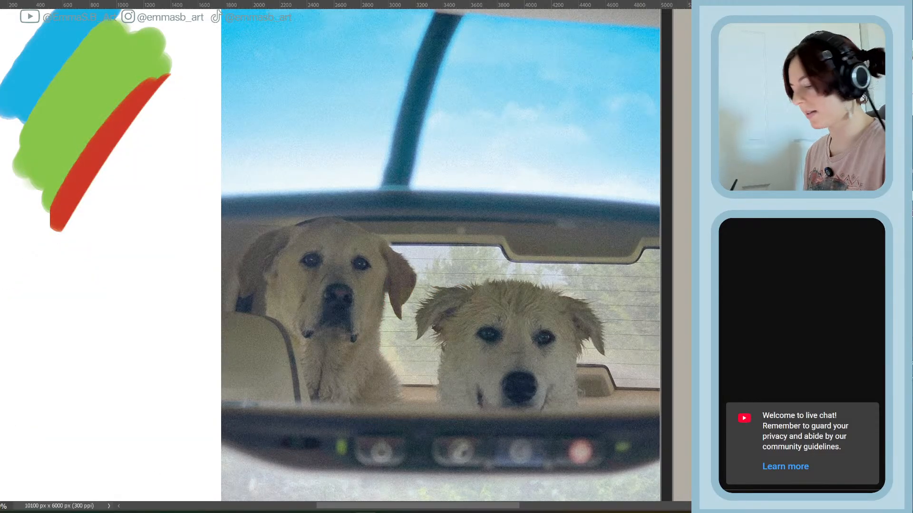
Paste the tree photo onto the reference board, enlarge it and place it in the board's lower left, overlapping the dog photo
key("ctrl+minus")
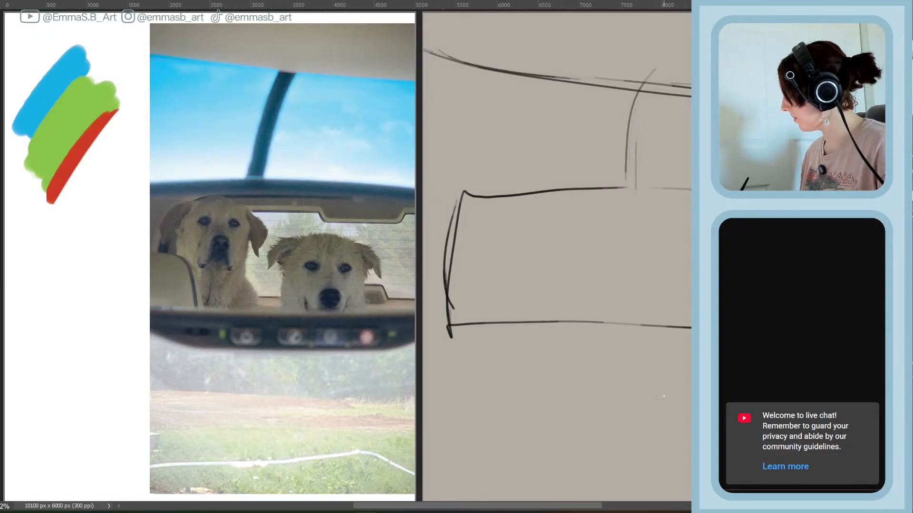
key("ctrl+minus")
left_click_drag(519, 507, 500, 508)
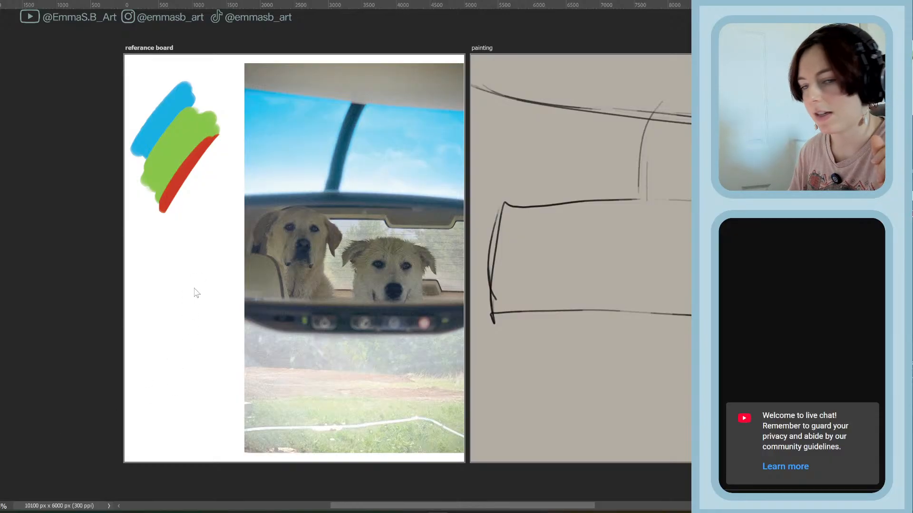
key("v")
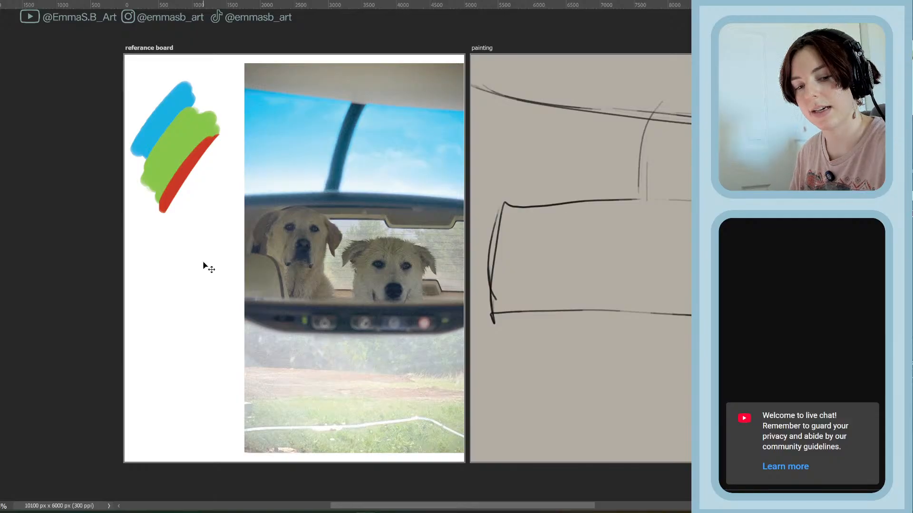
key("ctrl+v")
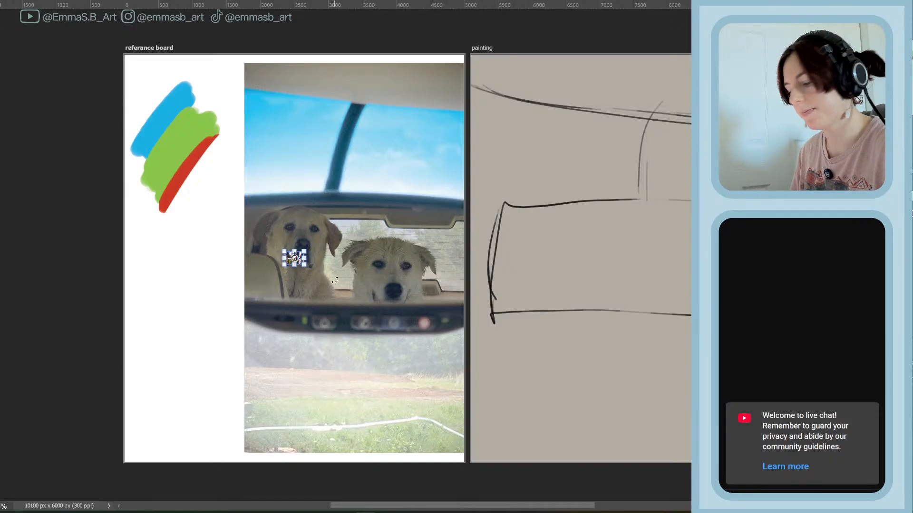
left_click_drag(294, 266, 295, 378)
left_click_drag(295, 314, 200, 315)
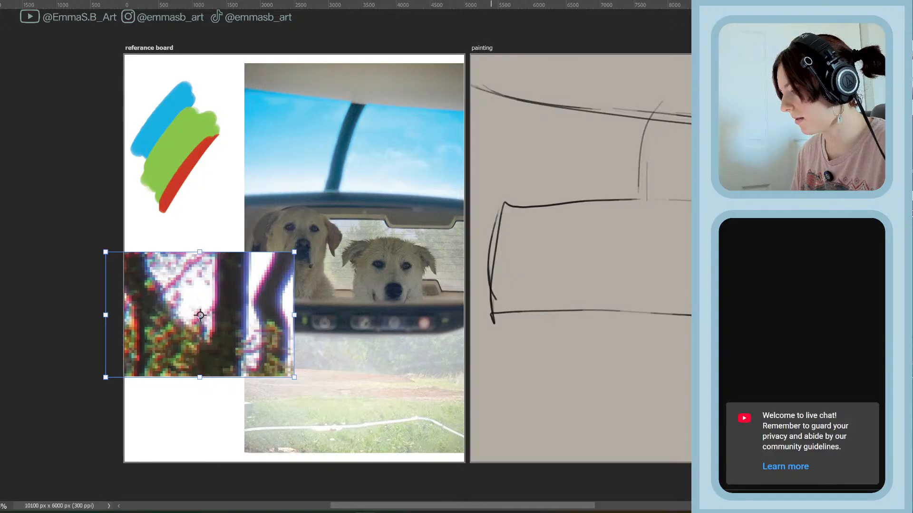
key("Return")
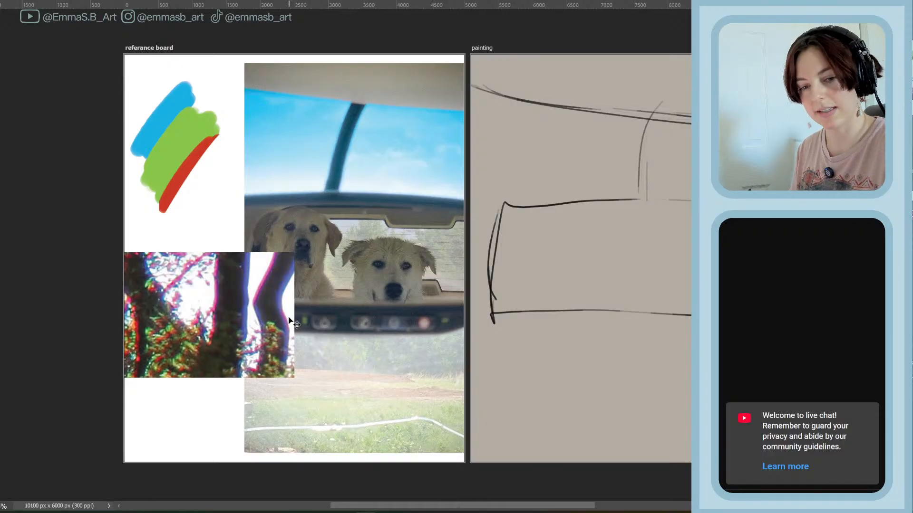
left_click_drag(295, 324, 257, 379)
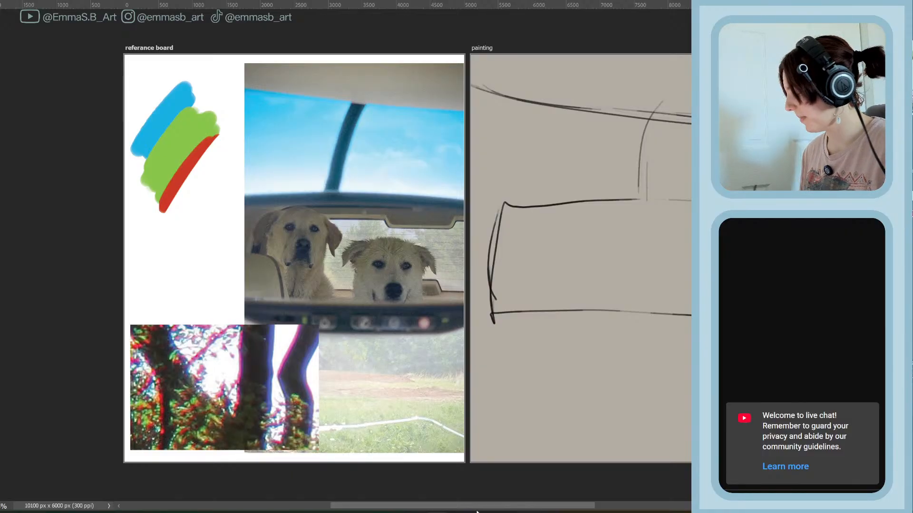
Make the painting artboard active and try to draw a small rectangle shape over its upper sketch line
scroll(415, 433, "right", 5)
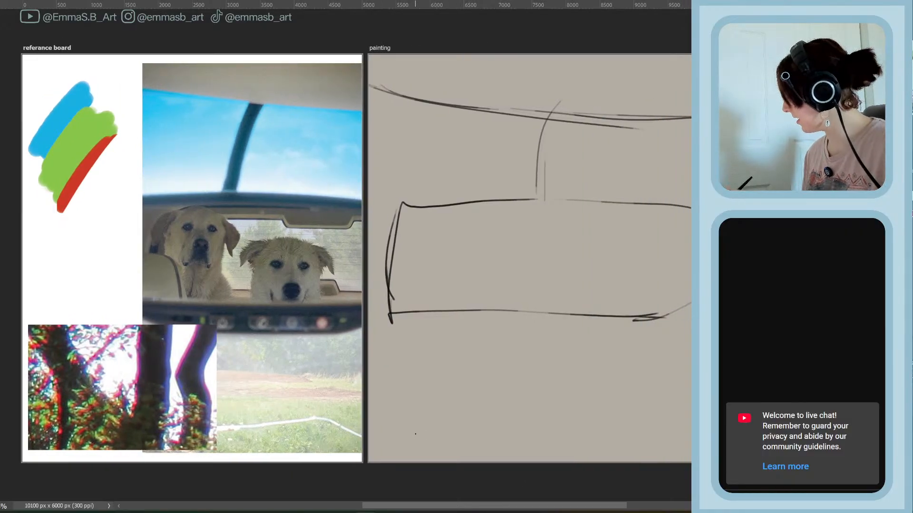
left_click(415, 433)
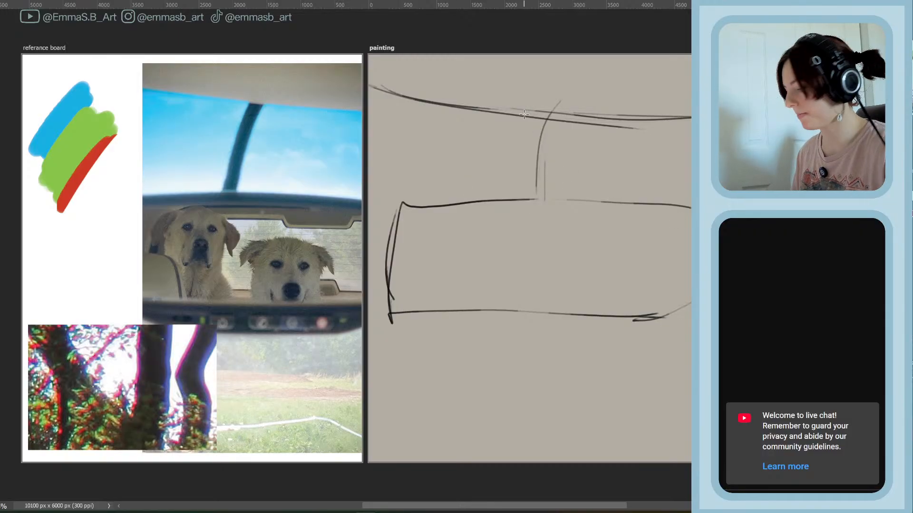
left_click(499, 99)
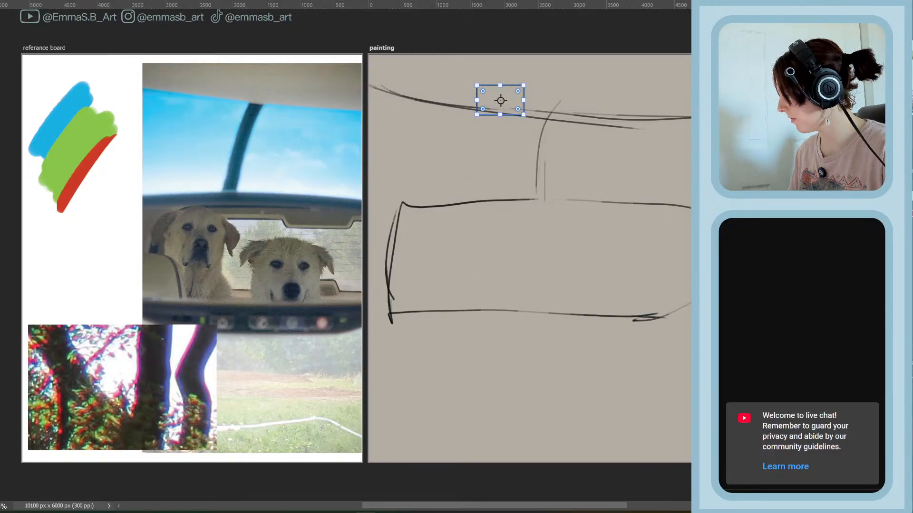
left_click(628, 204)
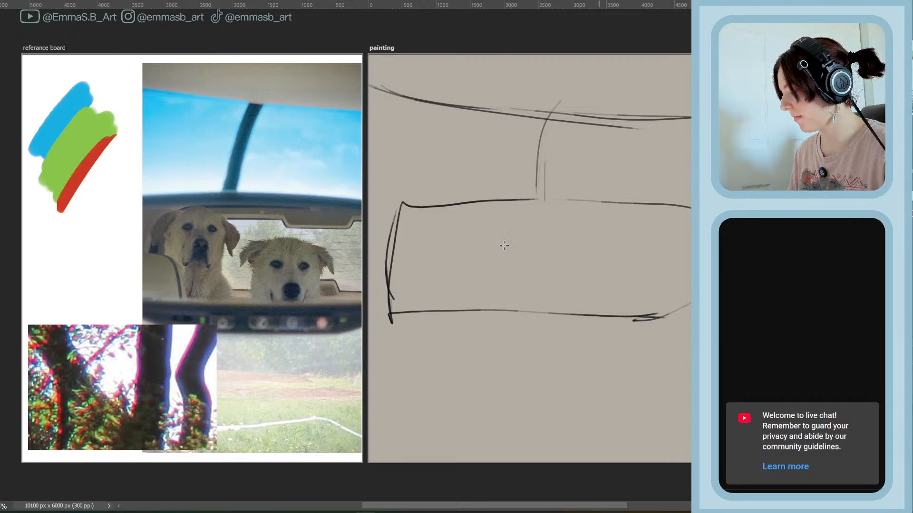
Open the Create Rectangle settings for a new shape on the painting artboard
left_click(398, 217)
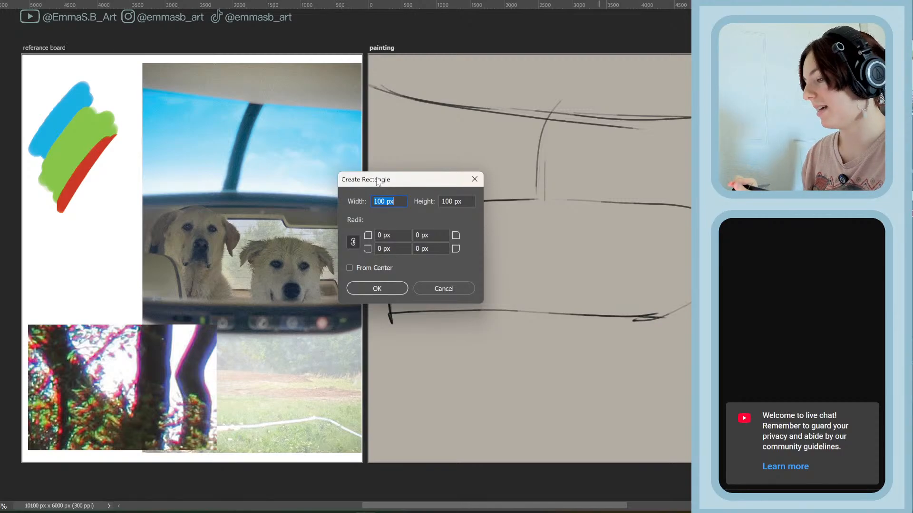
left_click(398, 201)
left_click_drag(398, 201, 343, 223)
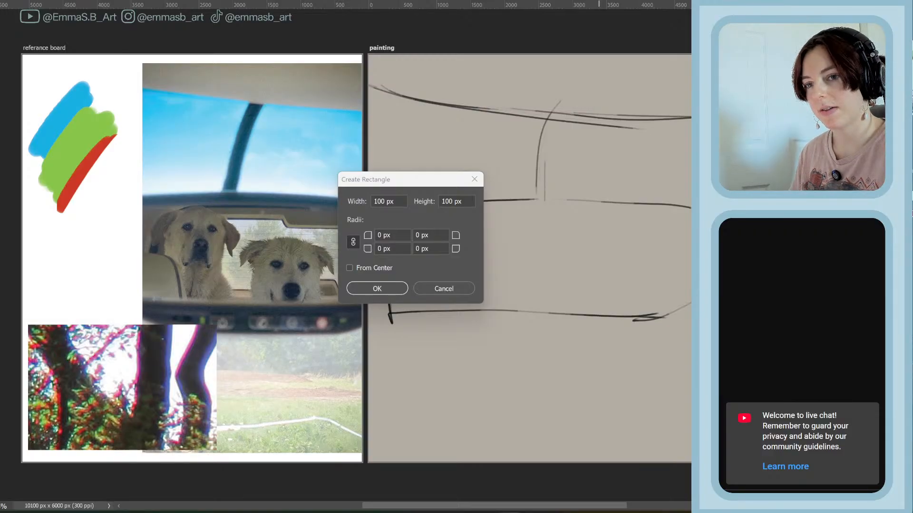
Examine the print size ratios in print-ratio-chart.jpg, and return to the Create Rectangle settings in Photoshop
left_click_drag(1, 157, 330, 107)
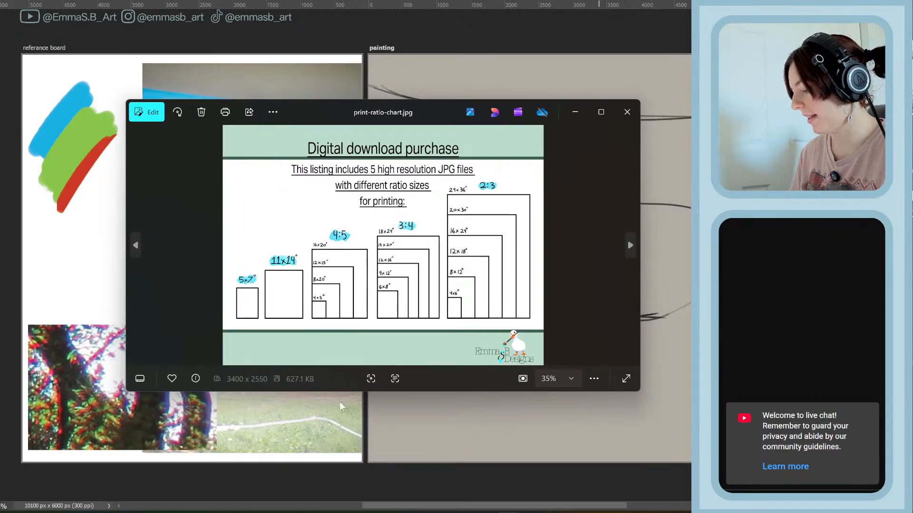
scroll(434, 240, "up", 1)
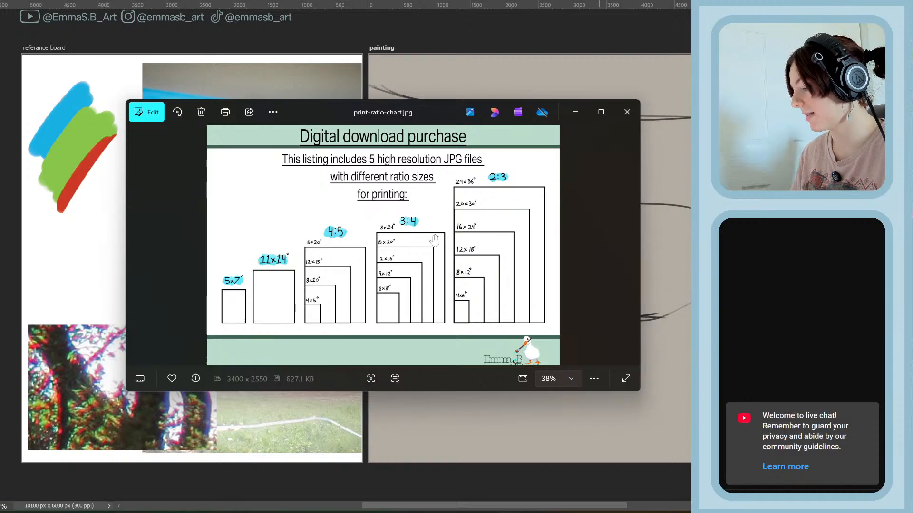
scroll(373, 278, "up", 4)
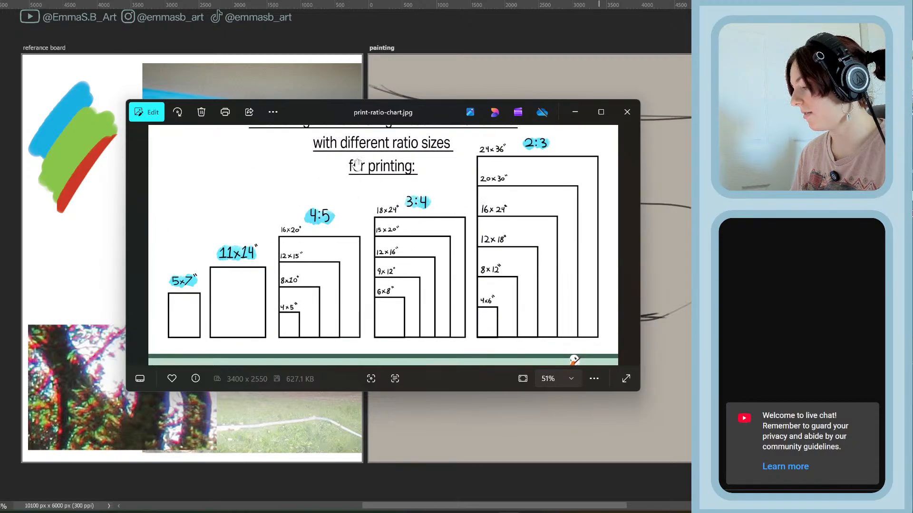
scroll(328, 281, "up", 3)
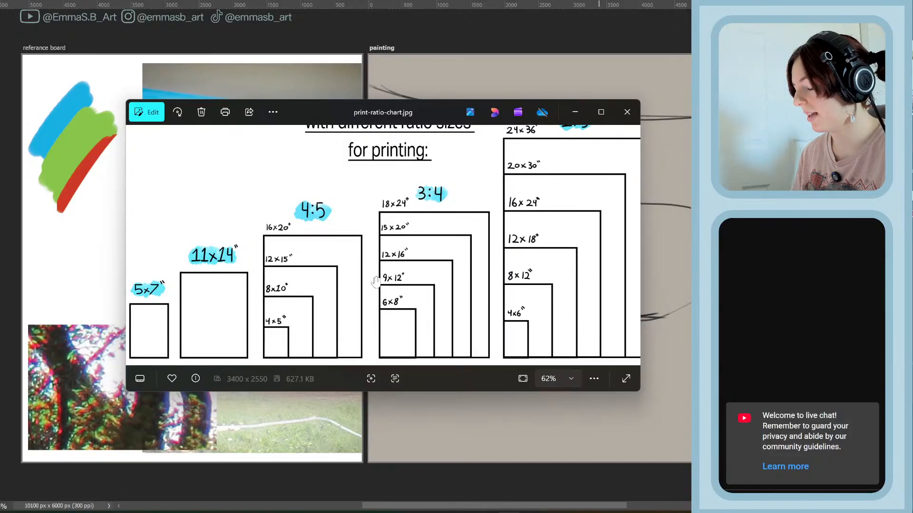
mouse_move(396, 278)
left_mouse_down()
mouse_move(398, 253)
mouse_move(407, 270)
left_mouse_up()
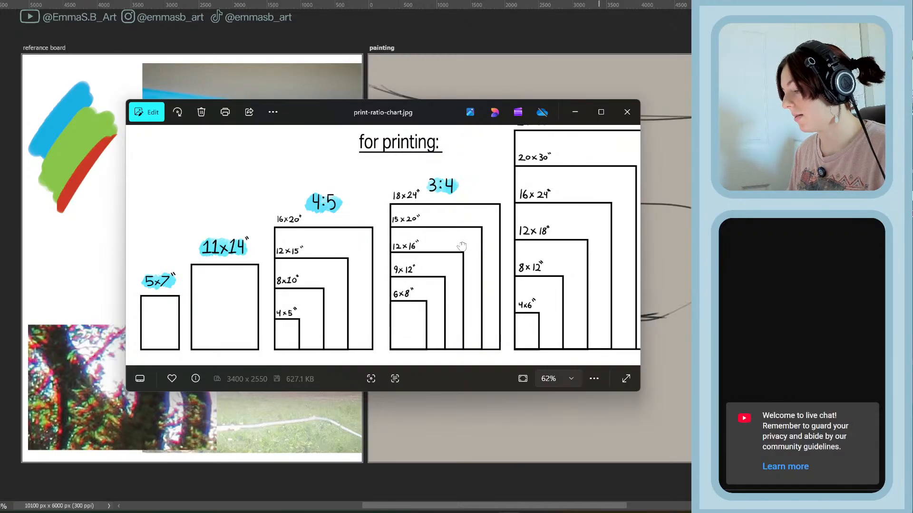
left_click_drag(460, 247, 417, 239)
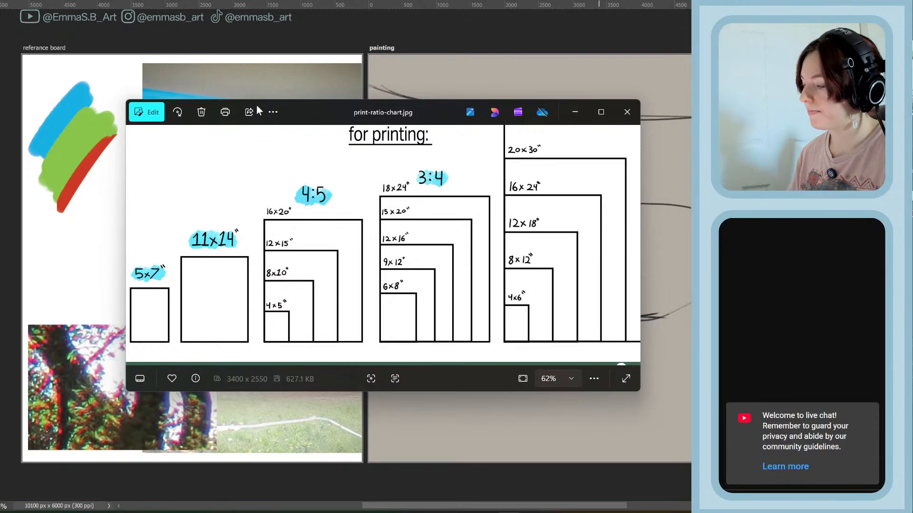
key("alt+Tab")
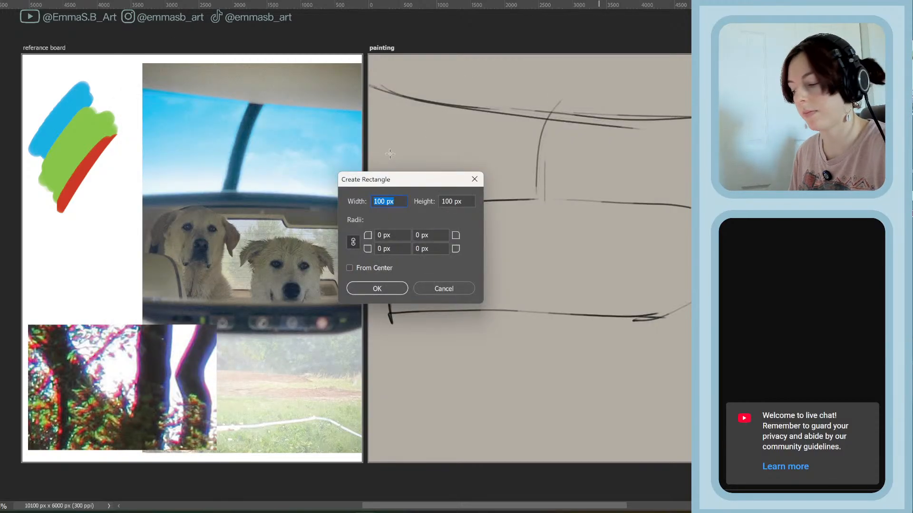
Create a rectangle 8 in wide and 10 in high with square corners on the painting artboard
type("8inch")
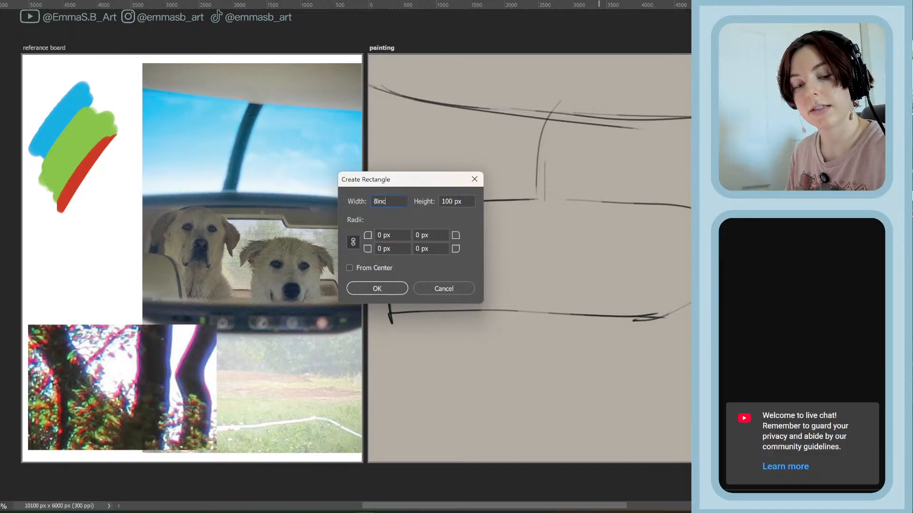
double_click(453, 201)
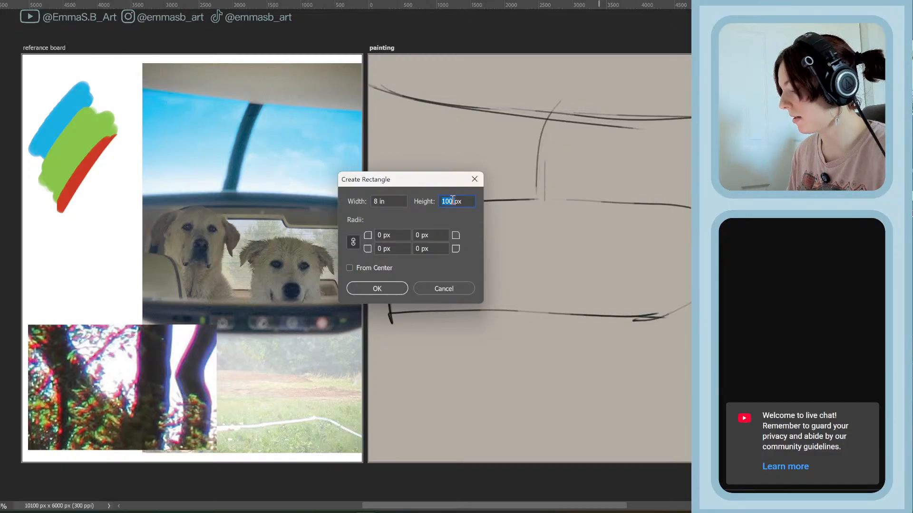
type("10")
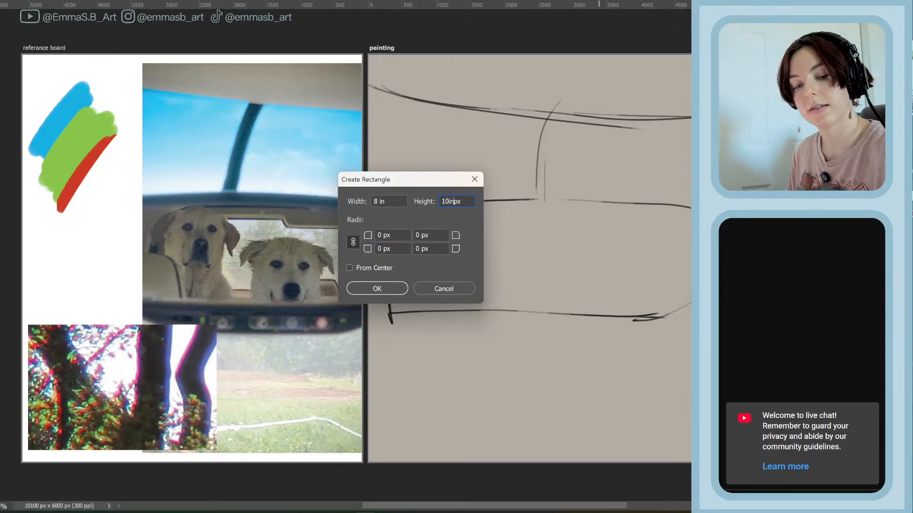
left_click(384, 290)
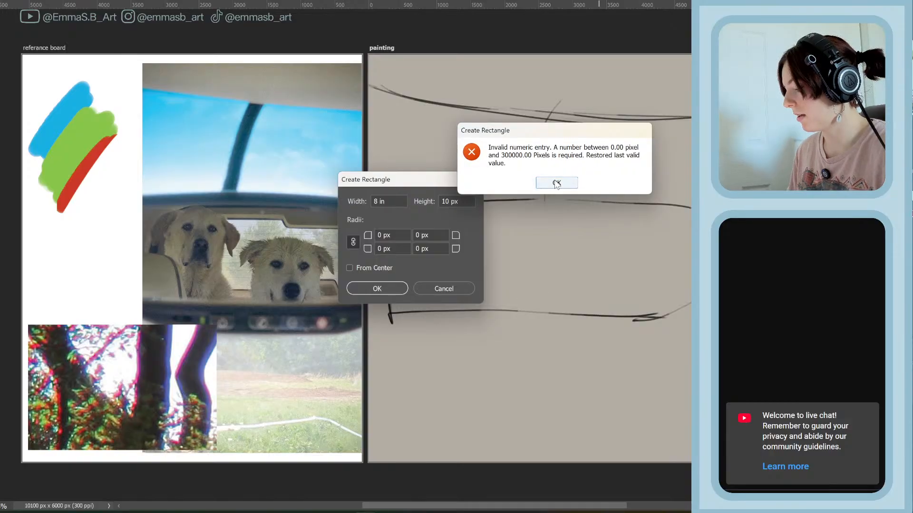
left_click(560, 188)
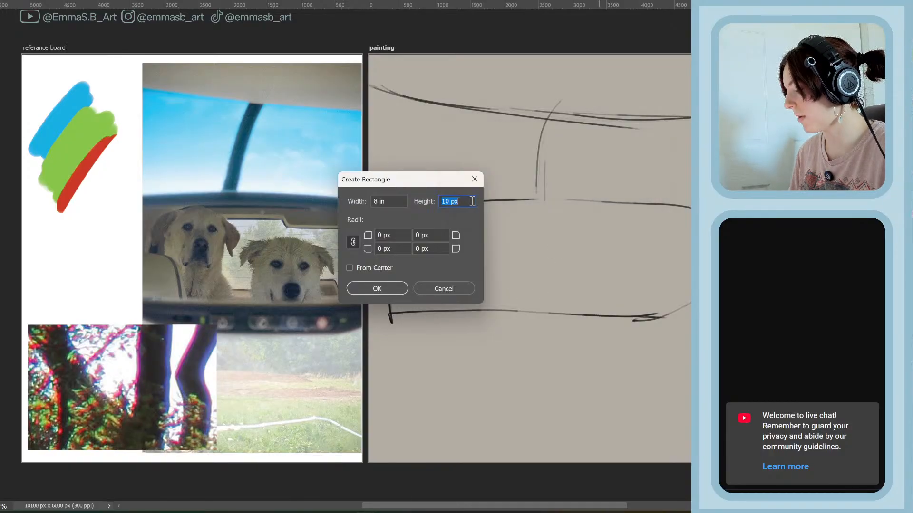
type("10in")
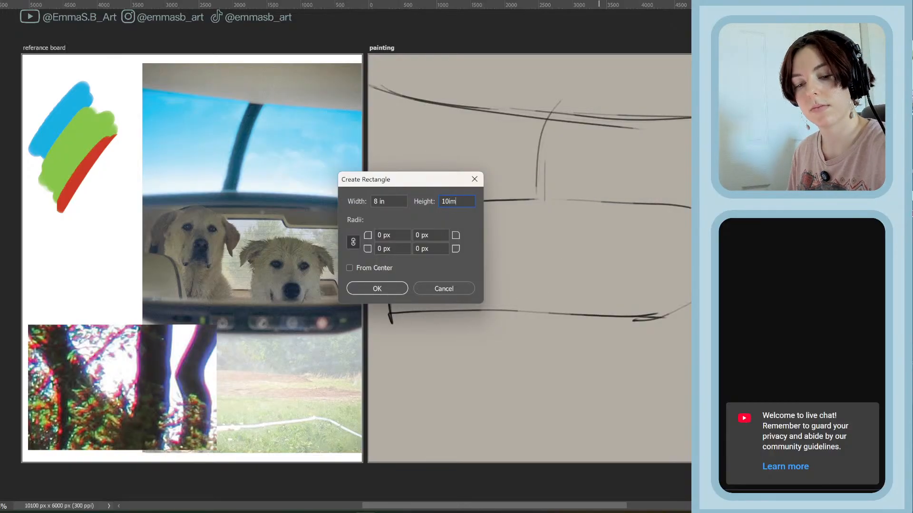
key("BackSpace")
type("nch")
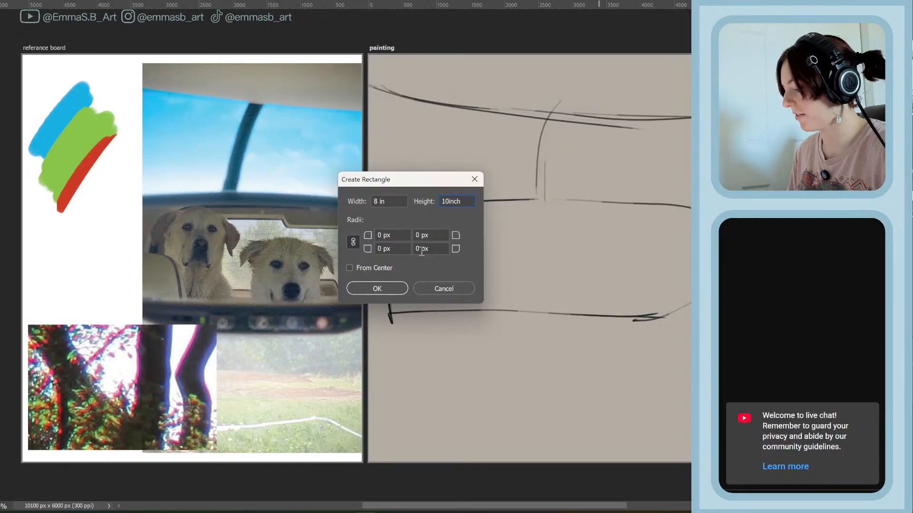
left_click(379, 290)
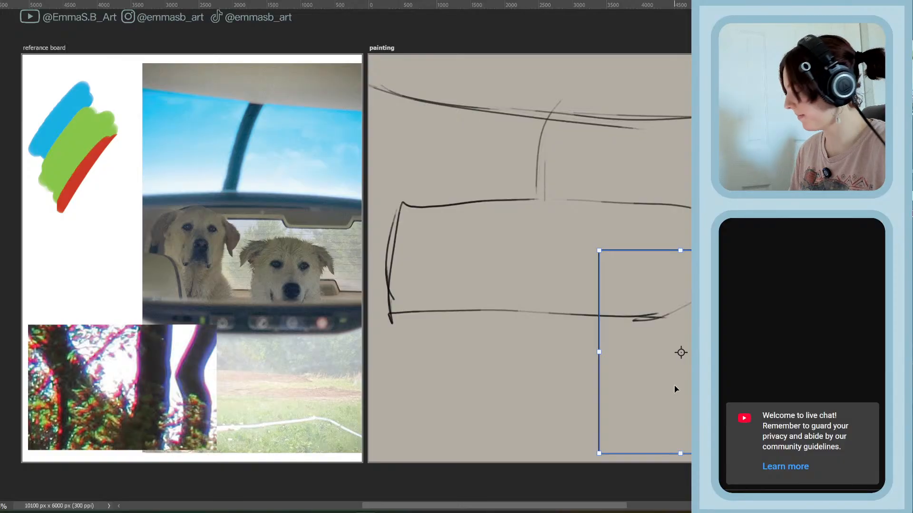
Enlarge the rectangle proportionally and place it as a frame nearly filling the painting artboard, with a narrow margin around it
mouse_move(674, 388)
left_mouse_down()
mouse_move(432, 285)
mouse_move(412, 322)
mouse_move(543, 297)
left_mouse_up()
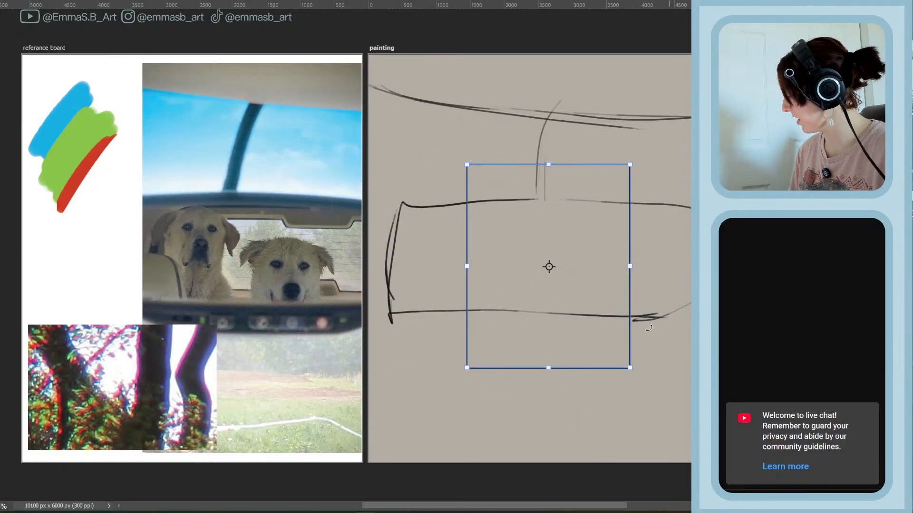
left_click_drag(463, 181, 383, 61)
left_click_drag(628, 367, 688, 467)
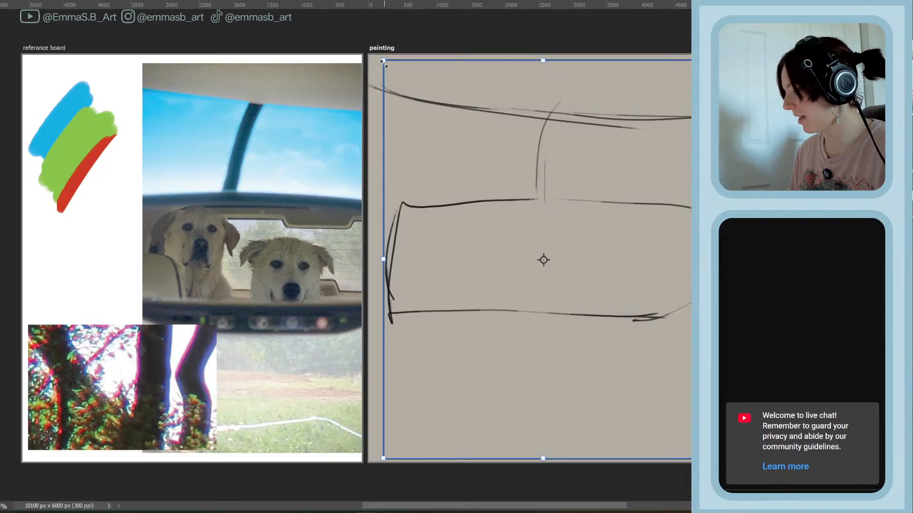
left_click_drag(383, 61, 381, 58)
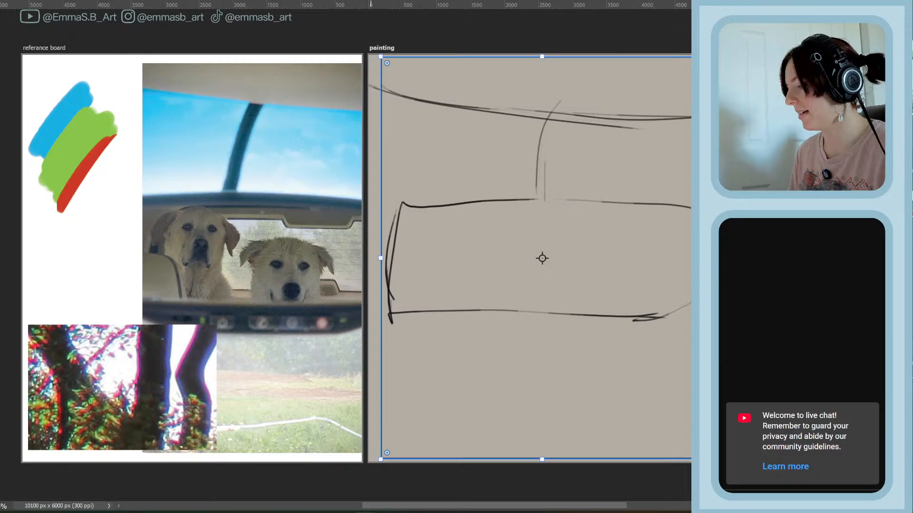
left_click(370, 1)
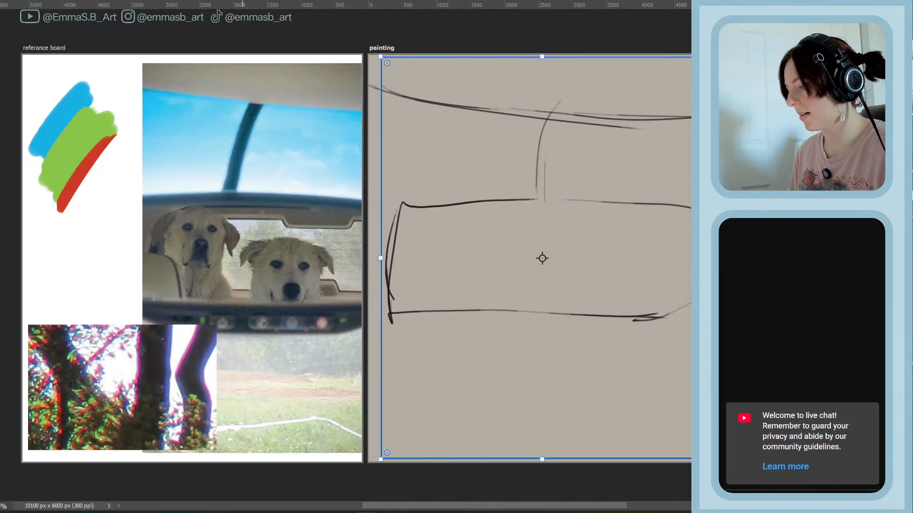
left_click_drag(542, 259, 538, 259)
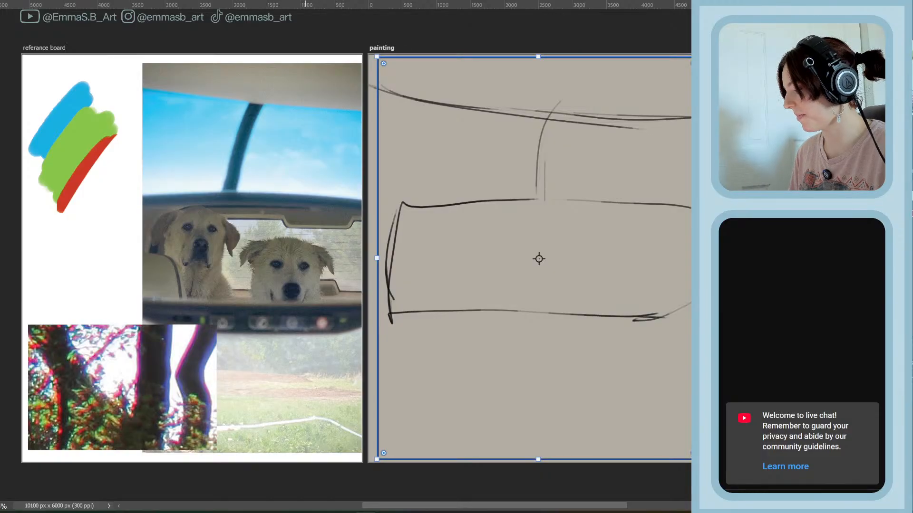
key("Escape")
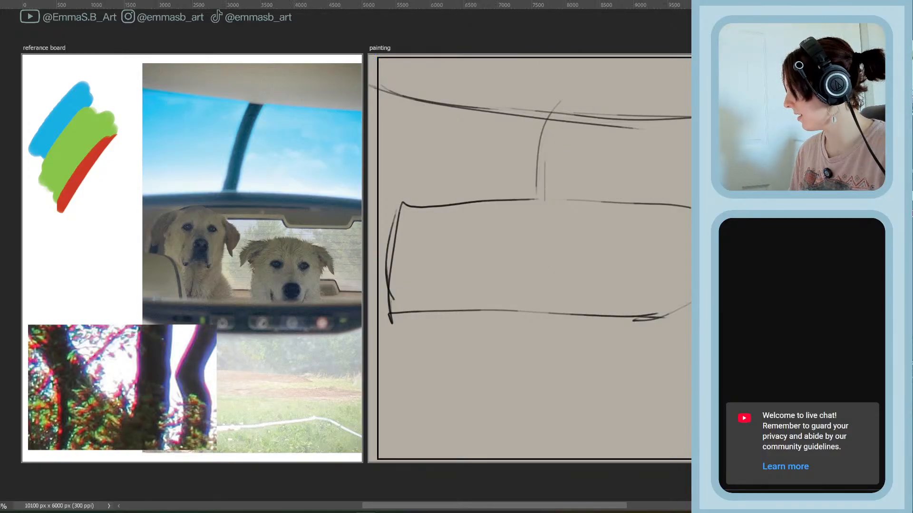
Make the frame rectangle's outline fainter on the painting artboard, and save the document
key("ctrl+t")
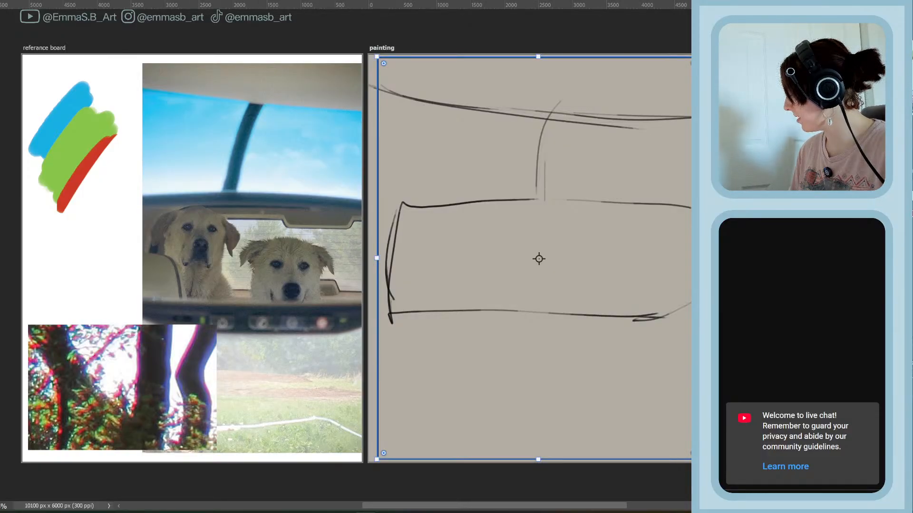
key("Escape")
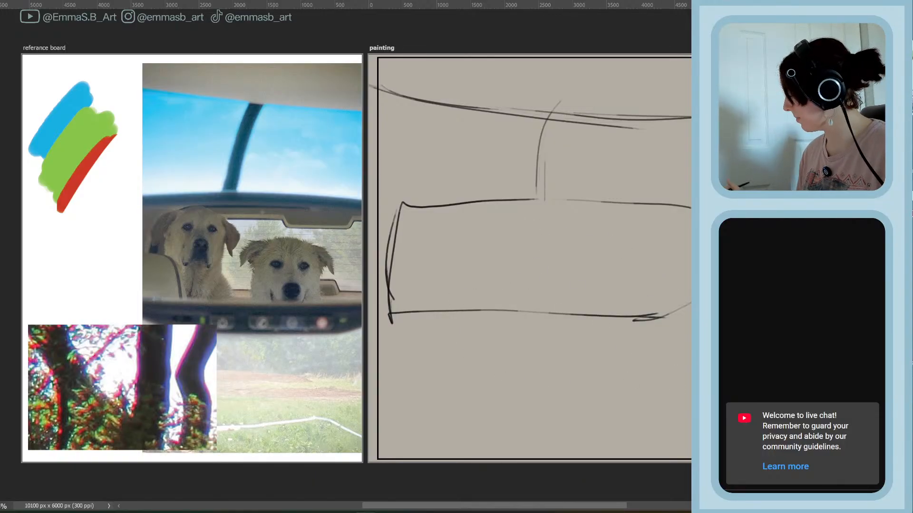
key("ctrl+t")
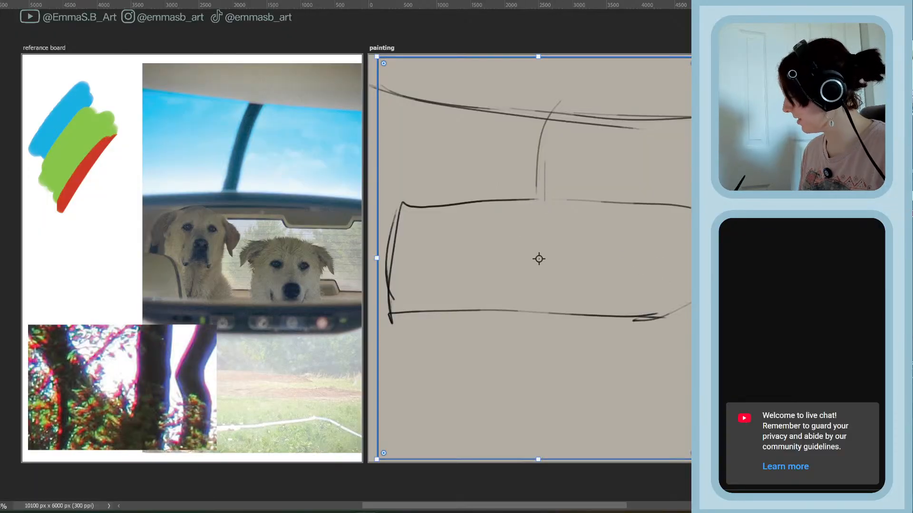
key("Return")
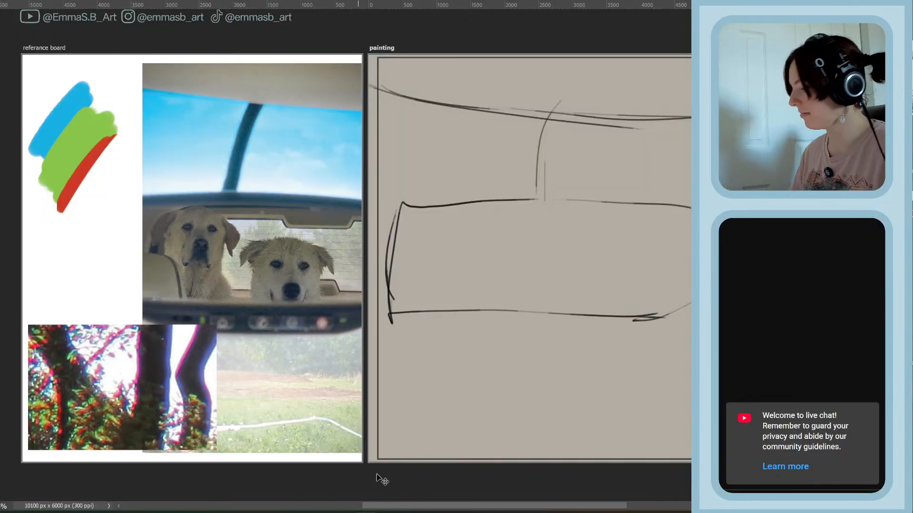
key("ctrl+s")
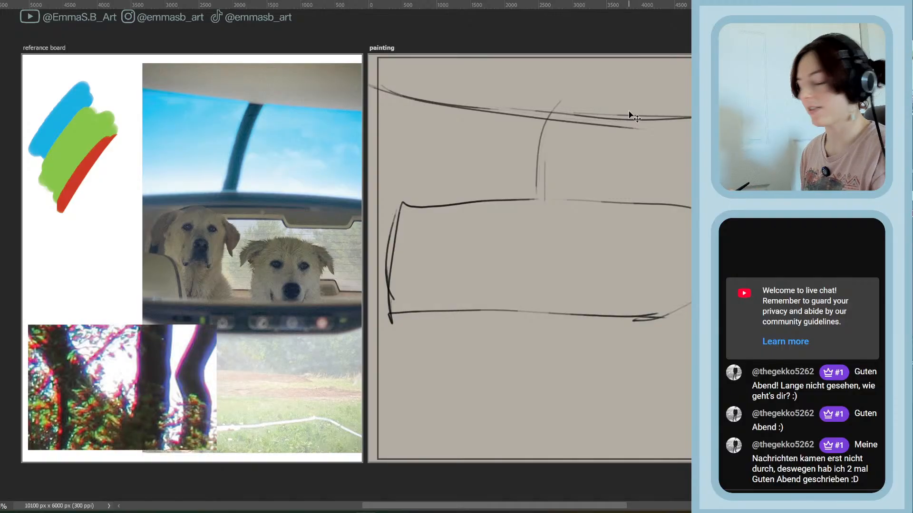
Delete Layer 2 with the rough mirror sketch lines from the painting artboard, and save the document
key("ctrl+t")
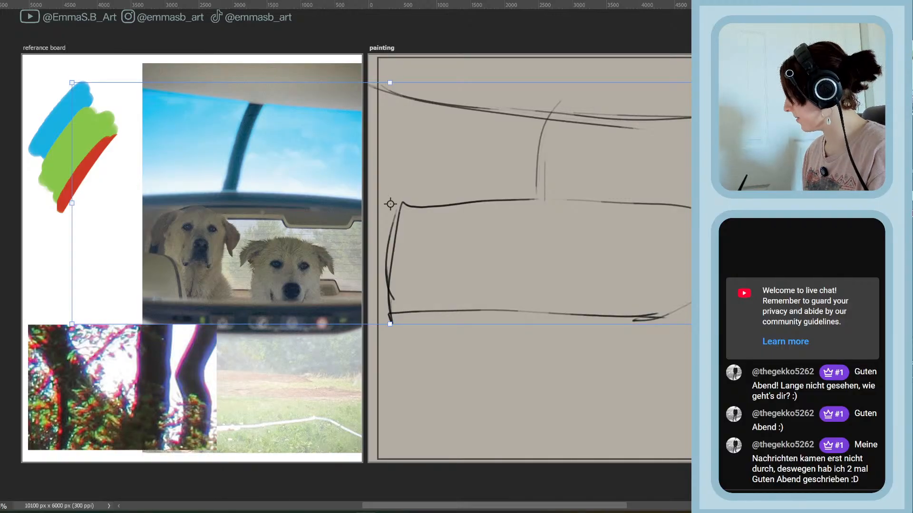
key("Delete")
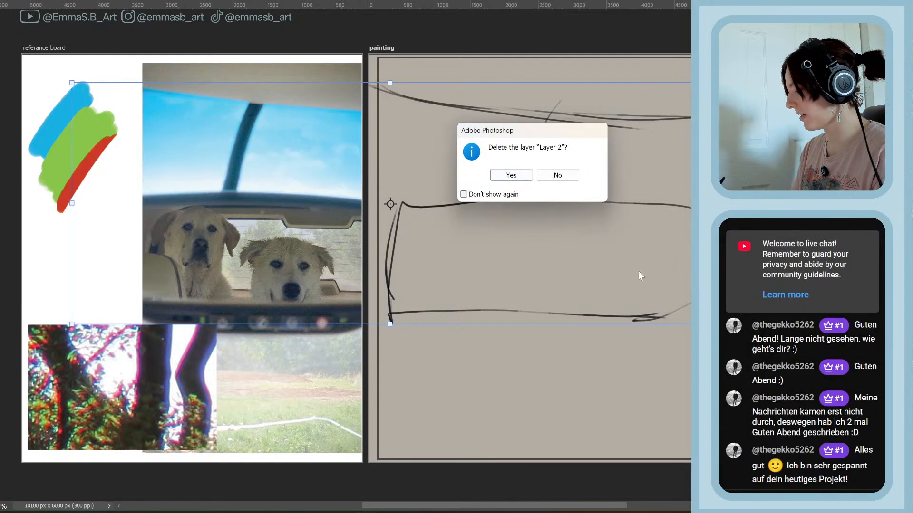
left_click(510, 174)
key("ctrl+Tab")
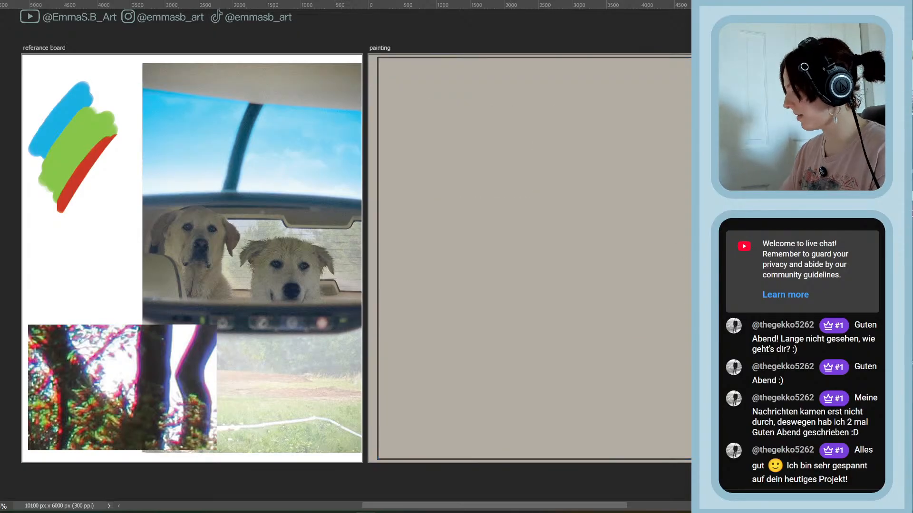
key("ctrl+s")
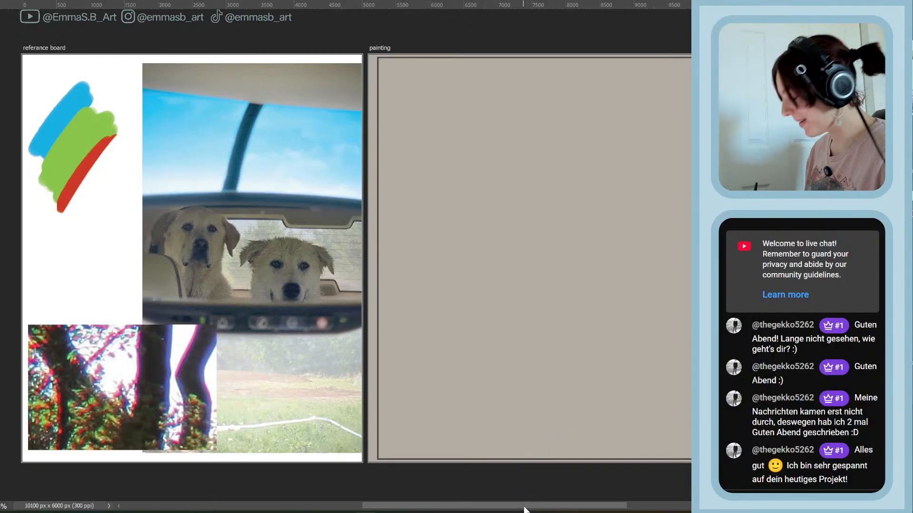
Make the painting artboard active and ready the Brush tool with the brush presets open
mouse_move(523, 506)
left_mouse_down()
mouse_move(540, 507)
mouse_move(520, 511)
left_mouse_up()
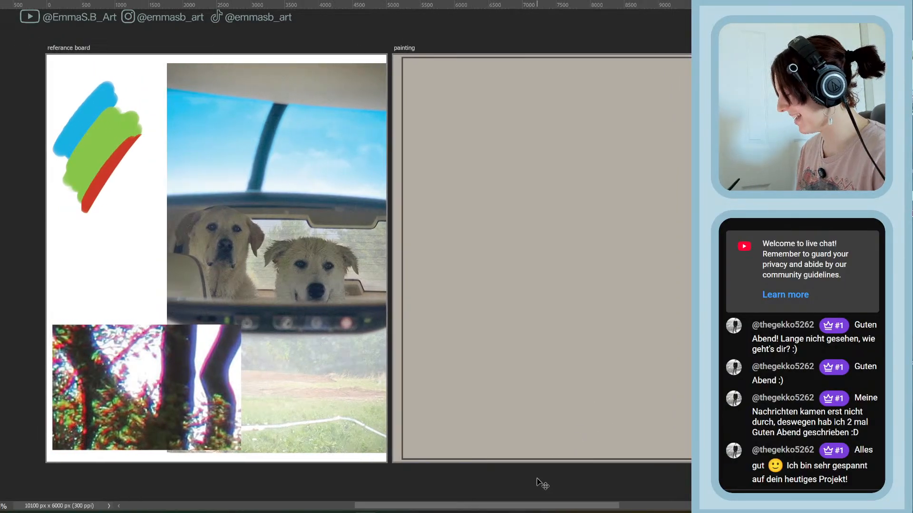
left_click_drag(438, 510, 449, 509)
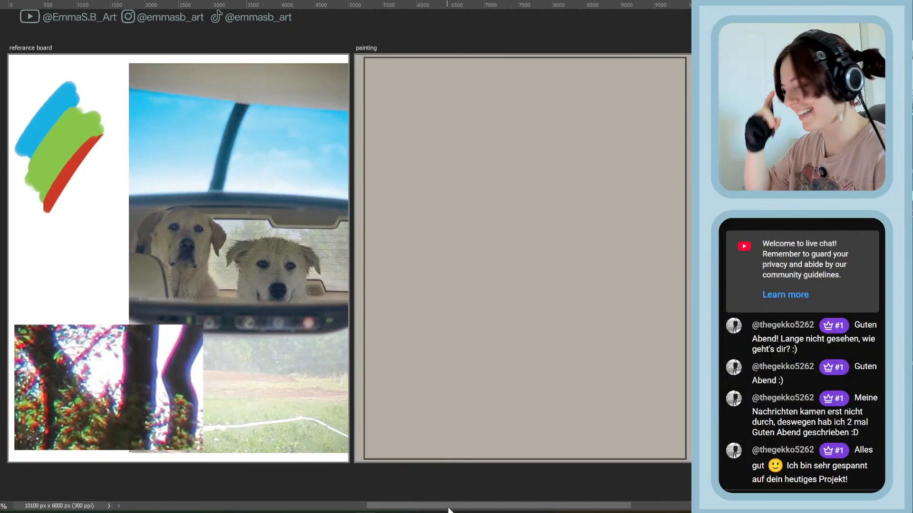
left_click(109, 388)
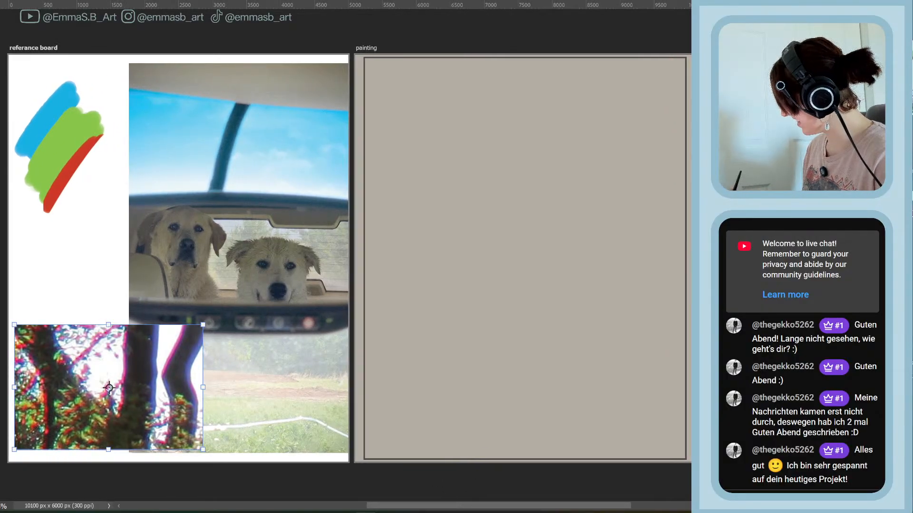
left_click(525, 258)
key("b")
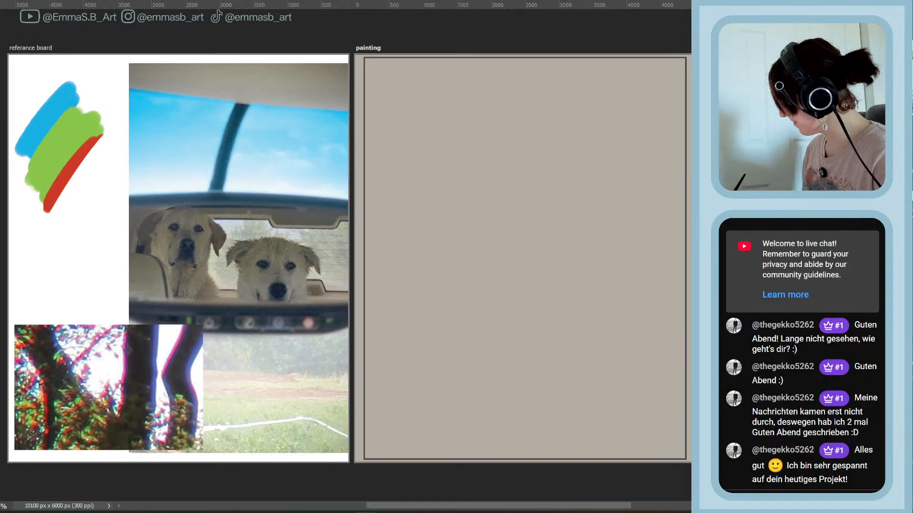
key("F5")
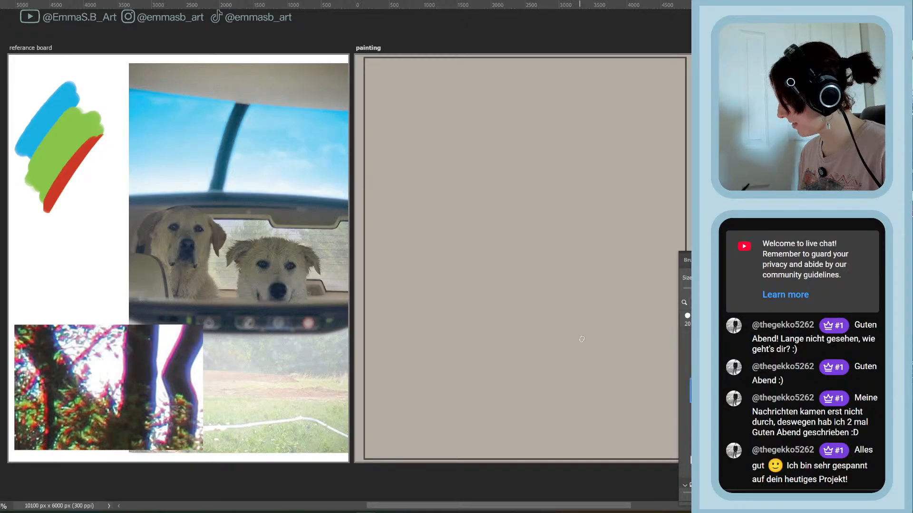
Try out red textured brush strokes at a small and an enlarged size on the painting artboard, and undo them
left_click_drag(512, 263, 474, 303)
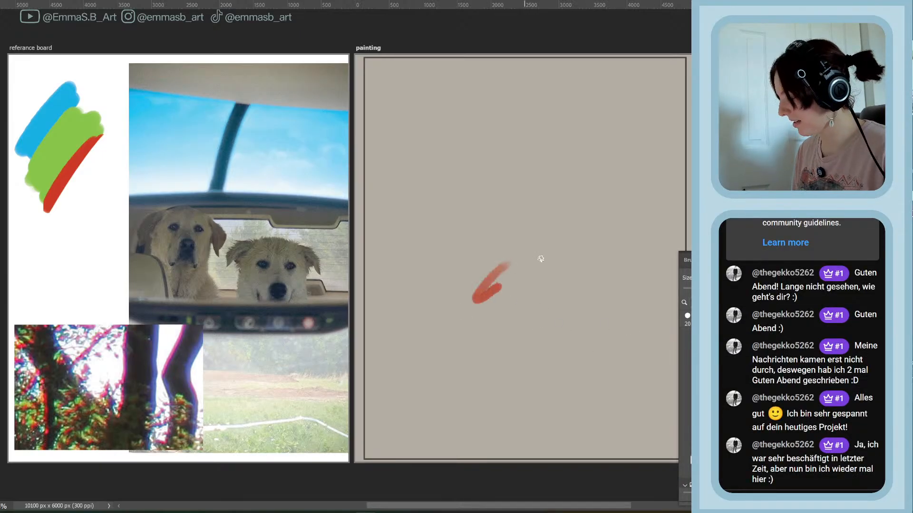
mouse_move(542, 252)
left_mouse_down()
mouse_move(528, 288)
mouse_move(531, 307)
mouse_move(511, 317)
left_mouse_up()
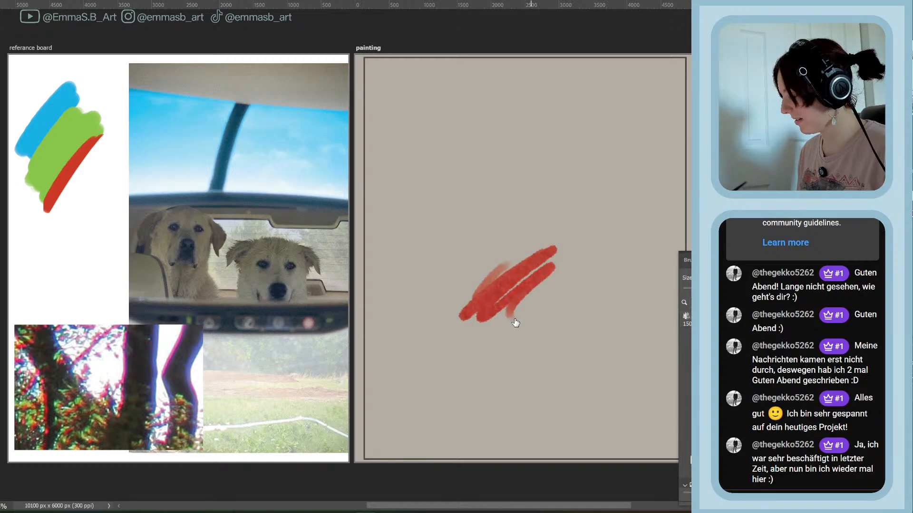
key("bracketright")
key("bracketright")
key("bracketright")
key("bracketright")
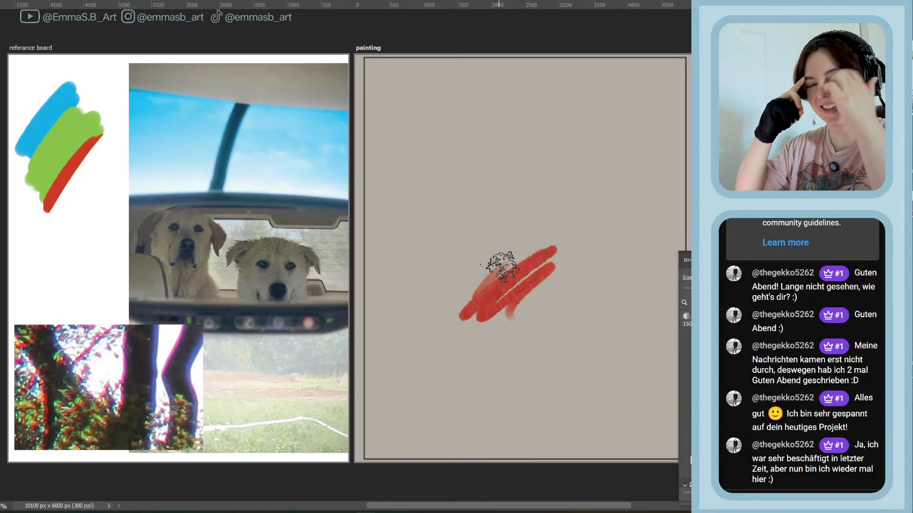
left_click_drag(506, 255, 581, 210)
mouse_move(555, 335)
left_mouse_down()
mouse_move(585, 296)
mouse_move(590, 269)
mouse_move(571, 305)
mouse_move(562, 282)
mouse_move(577, 301)
mouse_move(580, 360)
mouse_move(604, 278)
left_mouse_up()
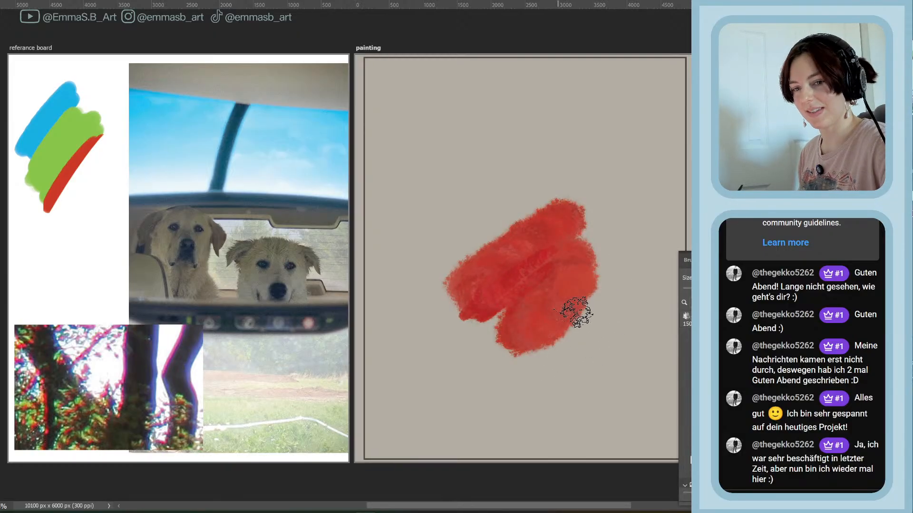
key("ctrl+z")
key("ctrl+z")
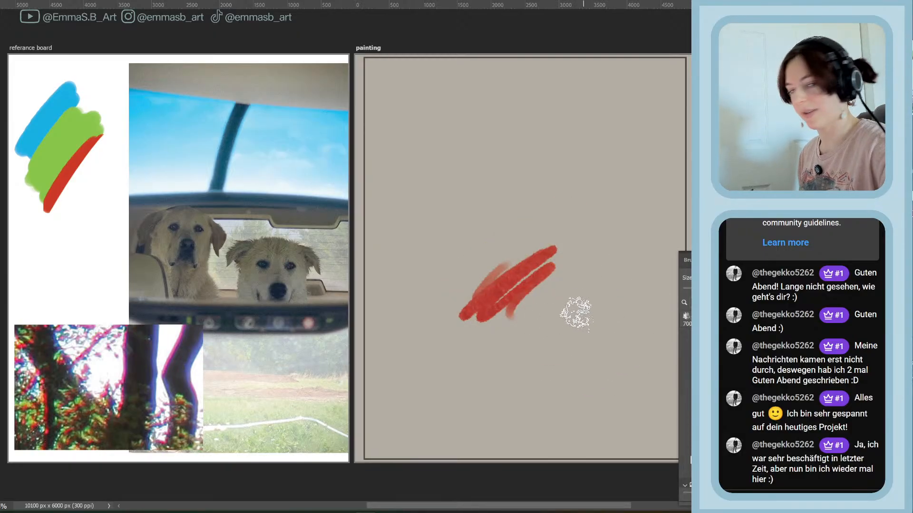
key("ctrl+z")
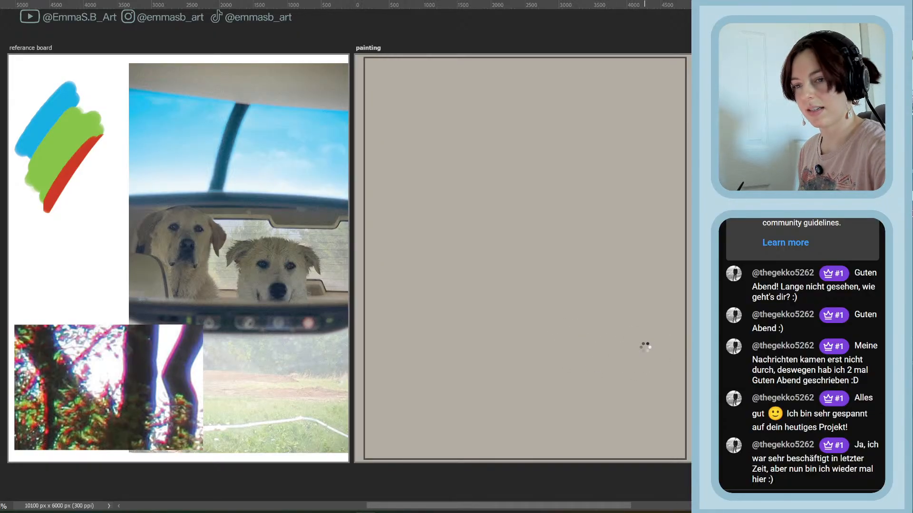
Fill the painting artboard's background with solid red
key("alt+BackSpace")
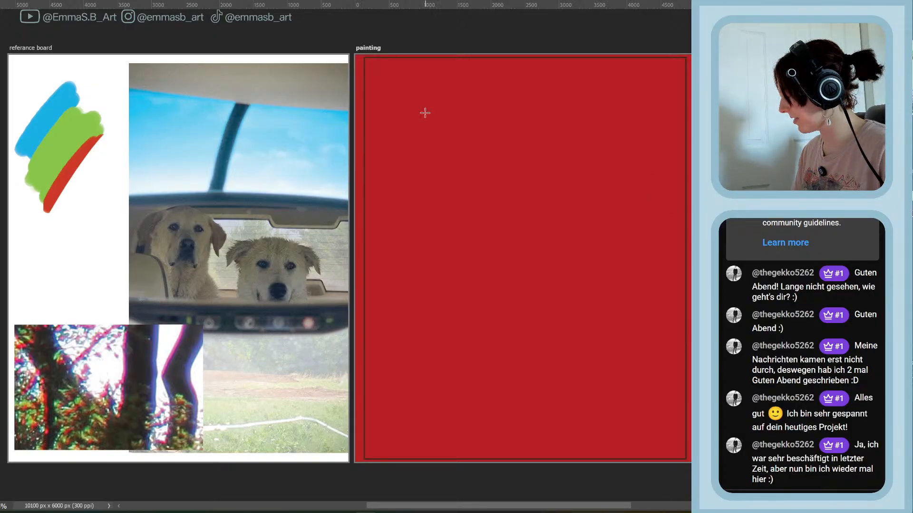
Draw a rectangle about 5088 x 6159 px over the whole painting artboard and give it an off-white fill
mouse_move(414, 101)
left_mouse_down()
mouse_move(456, 218)
mouse_move(627, 384)
mouse_move(676, 406)
mouse_move(617, 355)
mouse_move(699, 469)
left_mouse_up()
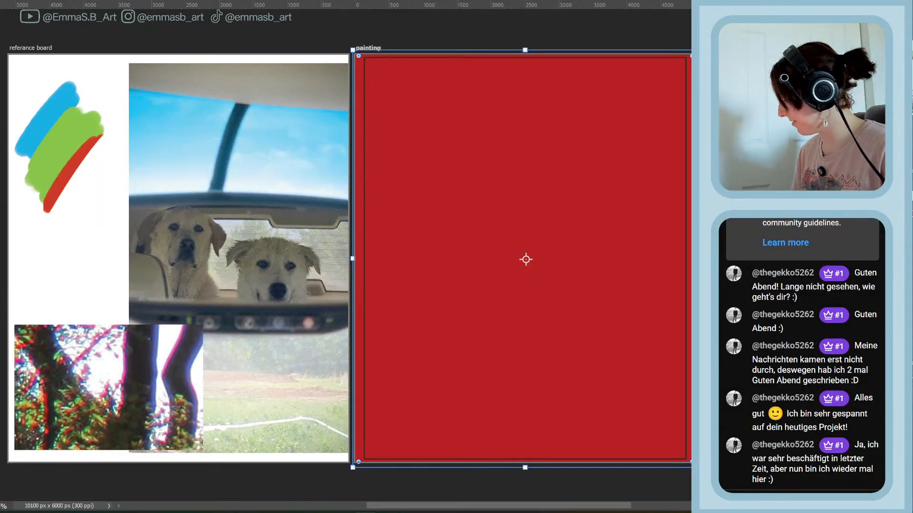
key("Delete")
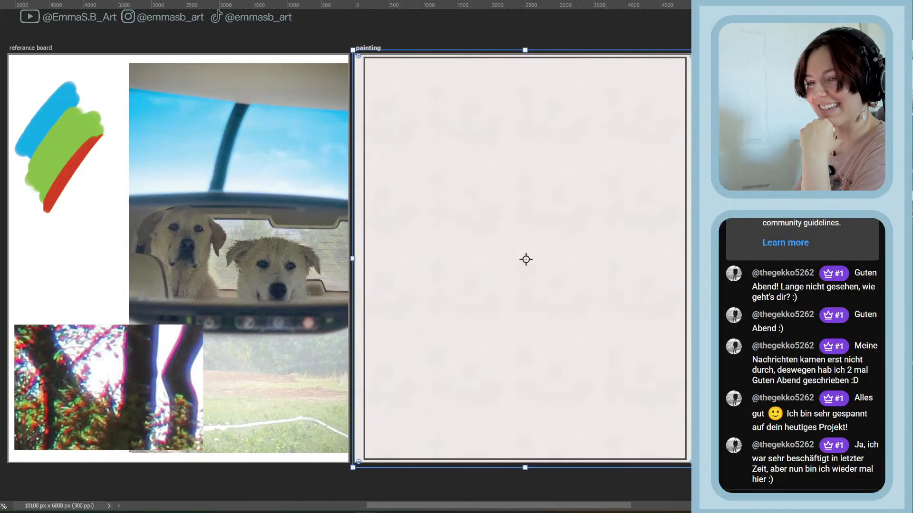
left_click(525, 260)
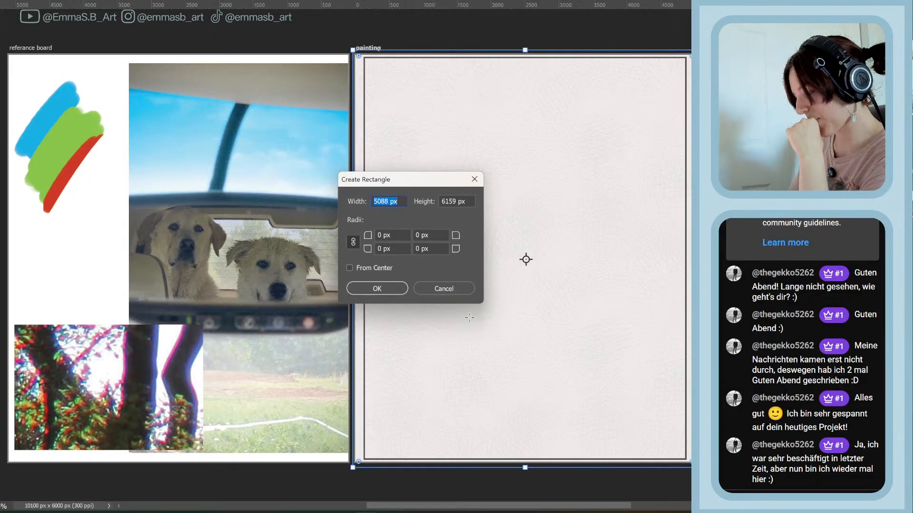
left_click(444, 288)
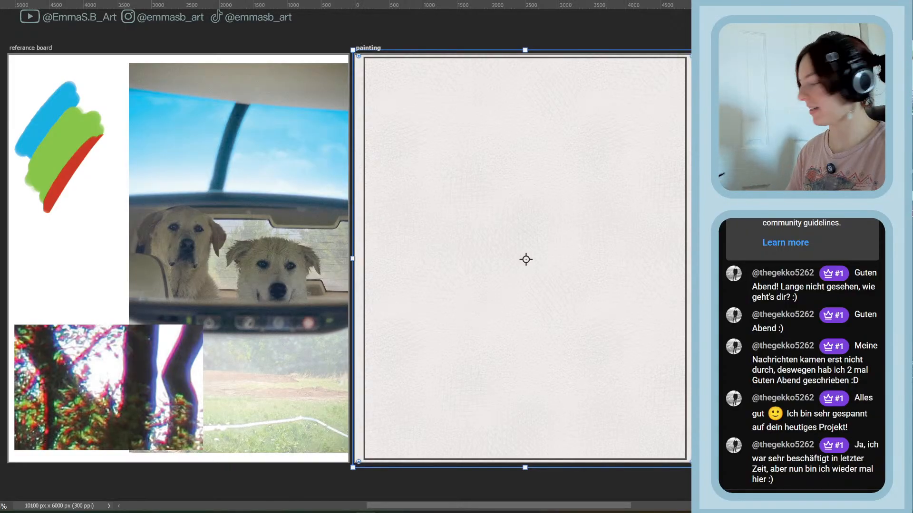
scroll(526, 260, "up", 5)
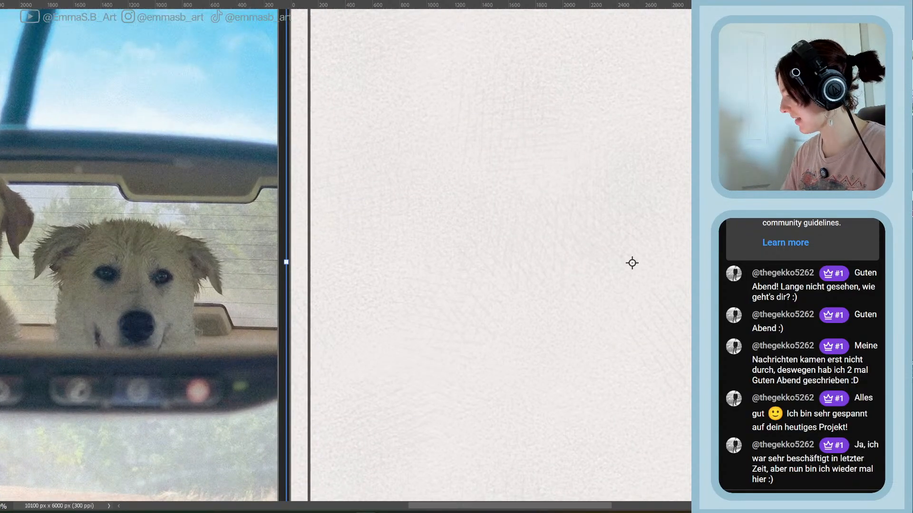
left_click_drag(632, 263, 503, 419)
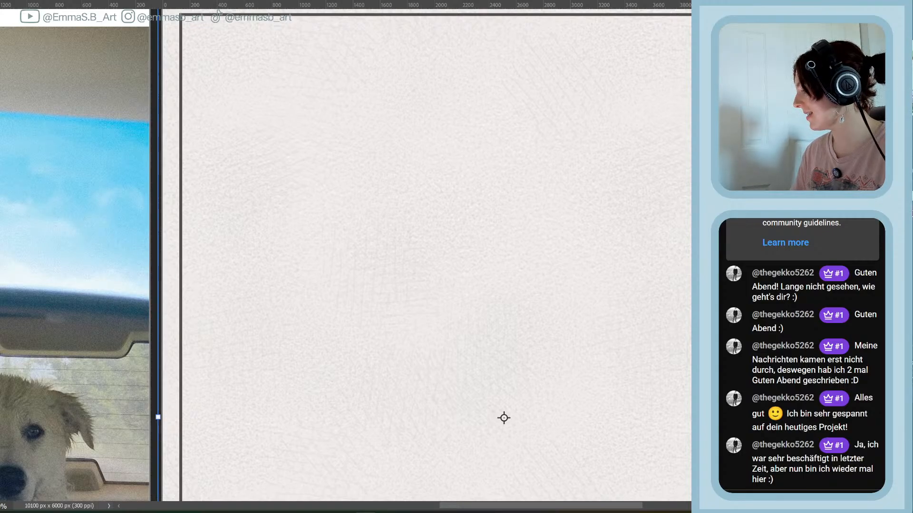
key("Return")
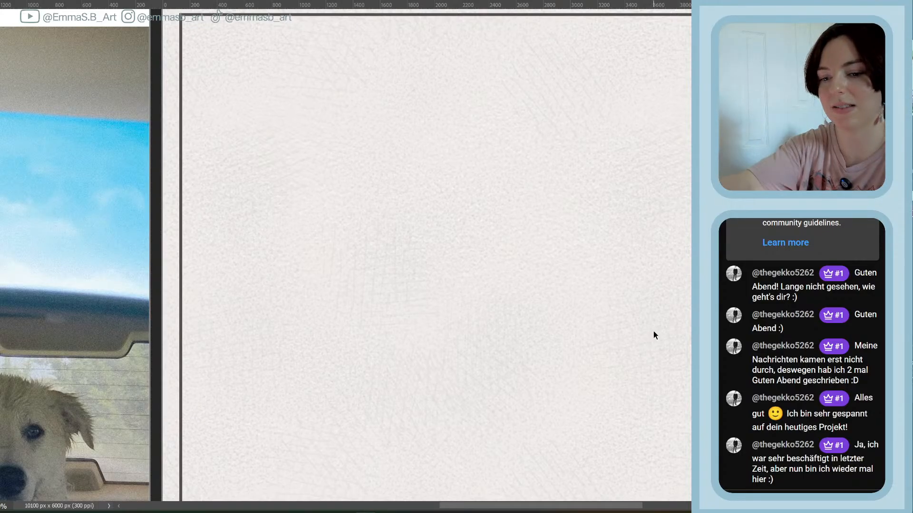
key("ctrl+minus")
key("ctrl+minus")
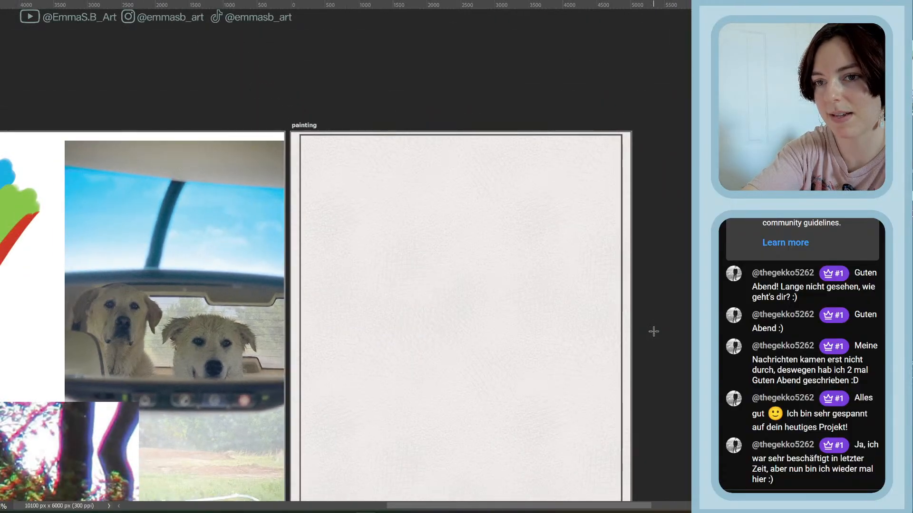
scroll(654, 331, "down", 3)
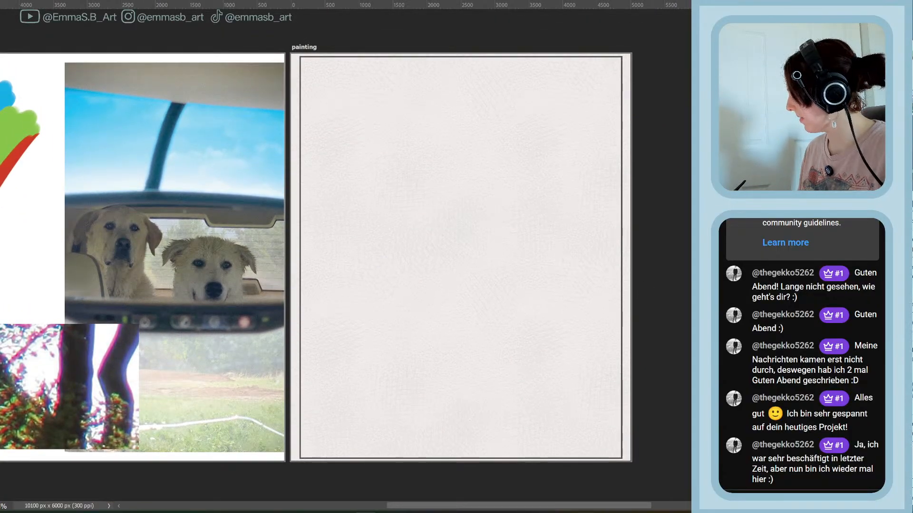
Try dark brown and off-white fills for the painting background, restore the red fill, and save the document
key("alt+BackSpace")
key("ctrl+z")
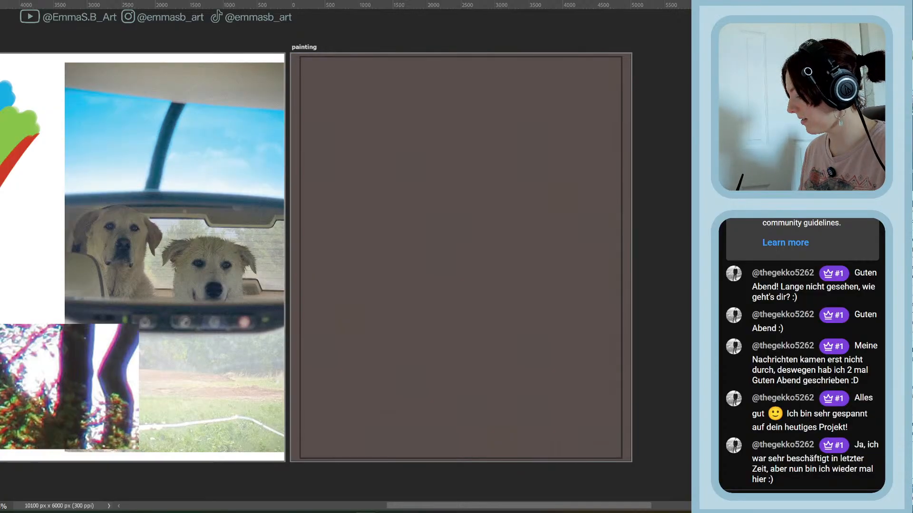
key("ctrl+BackSpace")
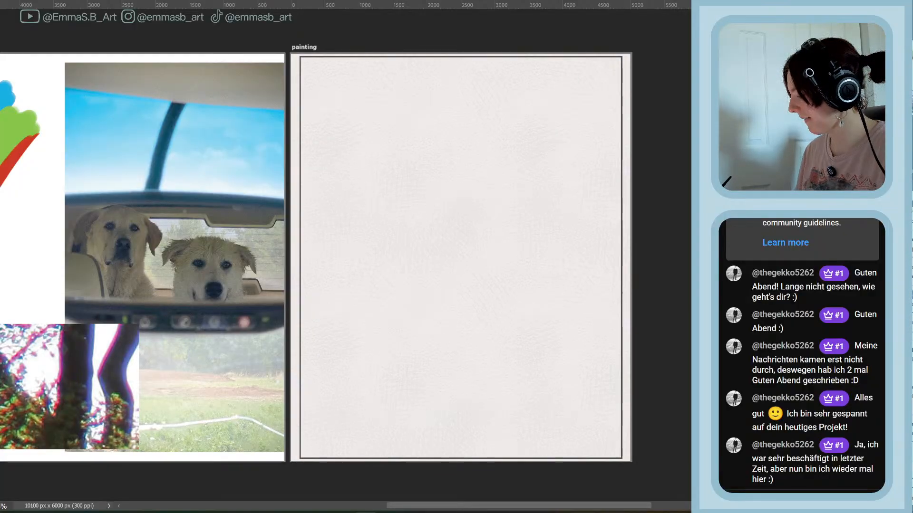
key("ctrl+z")
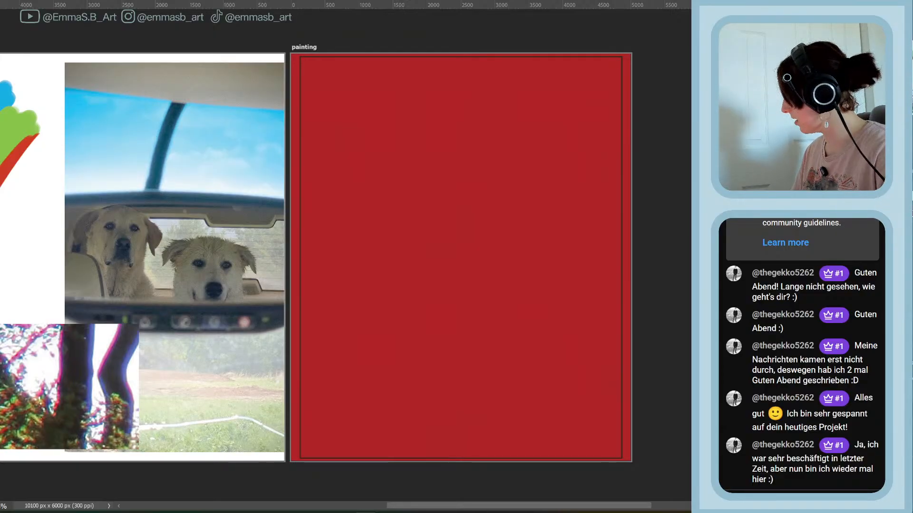
key("ctrl+z")
key("ctrl+shift+z")
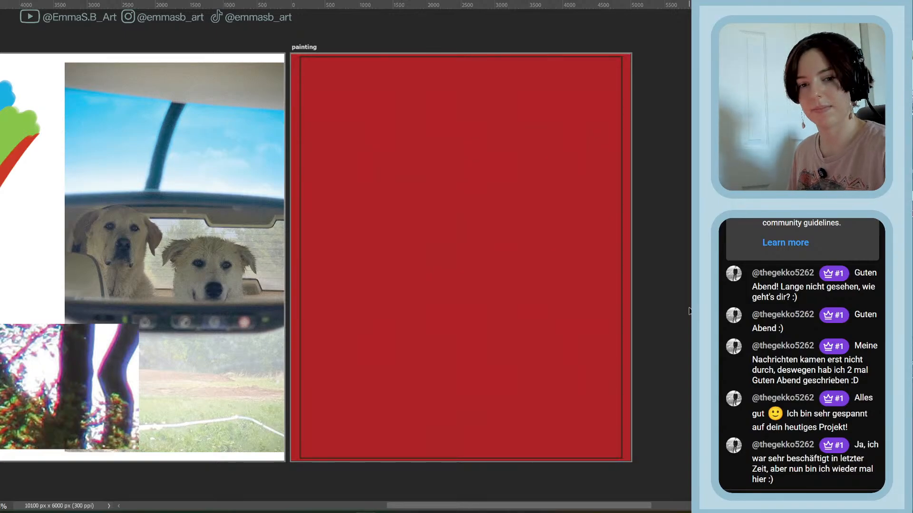
key("ctrl+s")
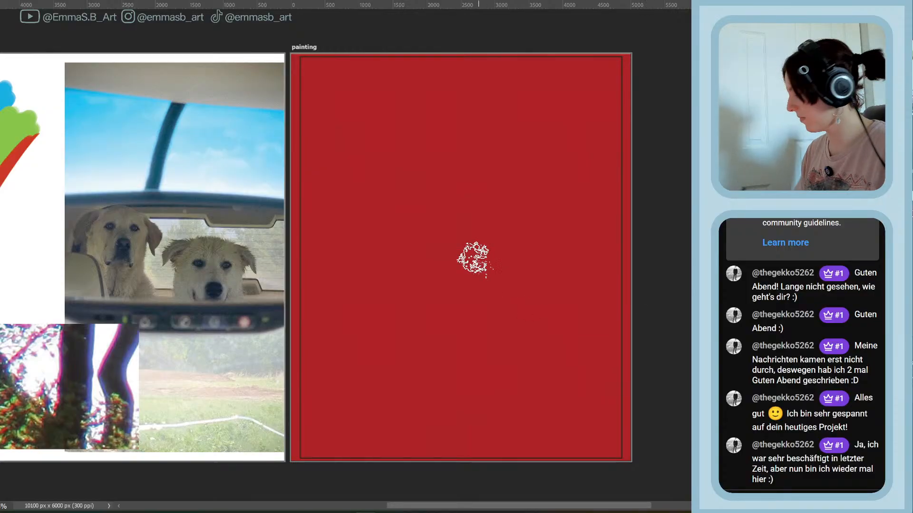
Pick a thin sketching brush from the brush presets, test a stroke on the red artboard, and undo it
key("F5")
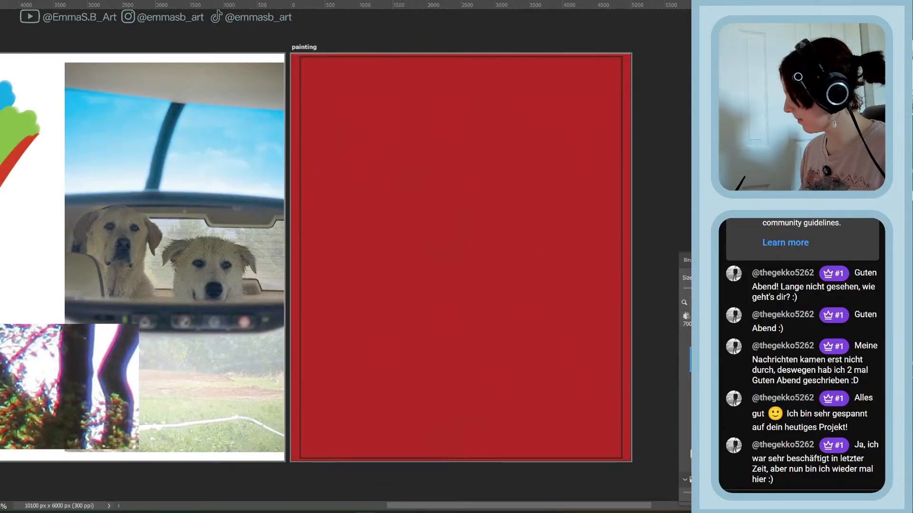
scroll(686, 412, "down", 5)
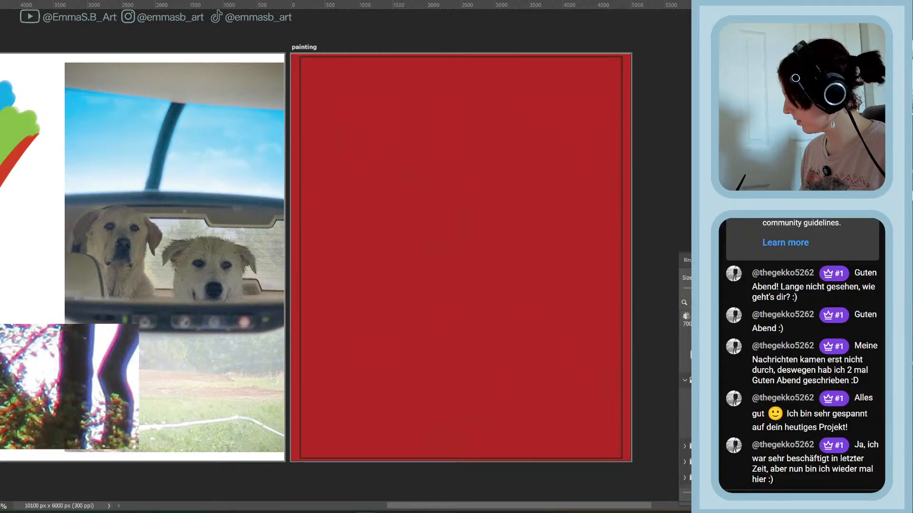
scroll(686, 412, "down", 5)
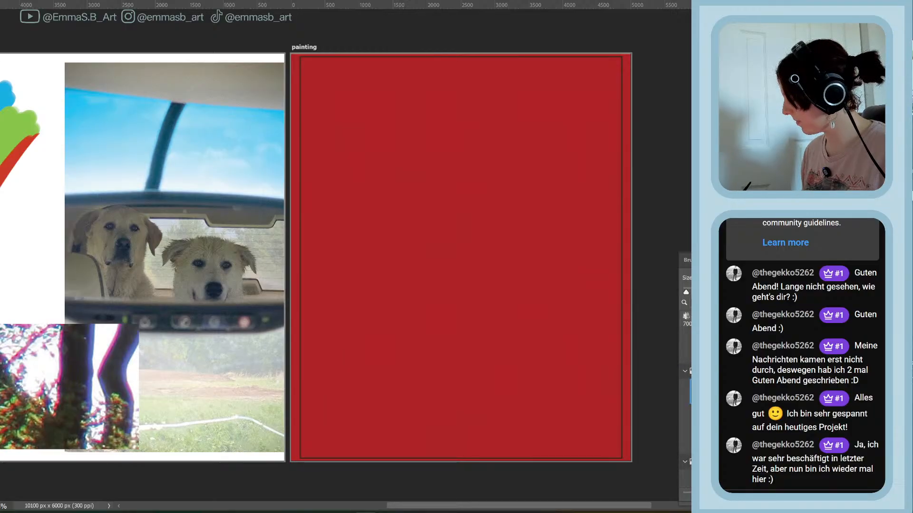
scroll(685, 413, "down", 2)
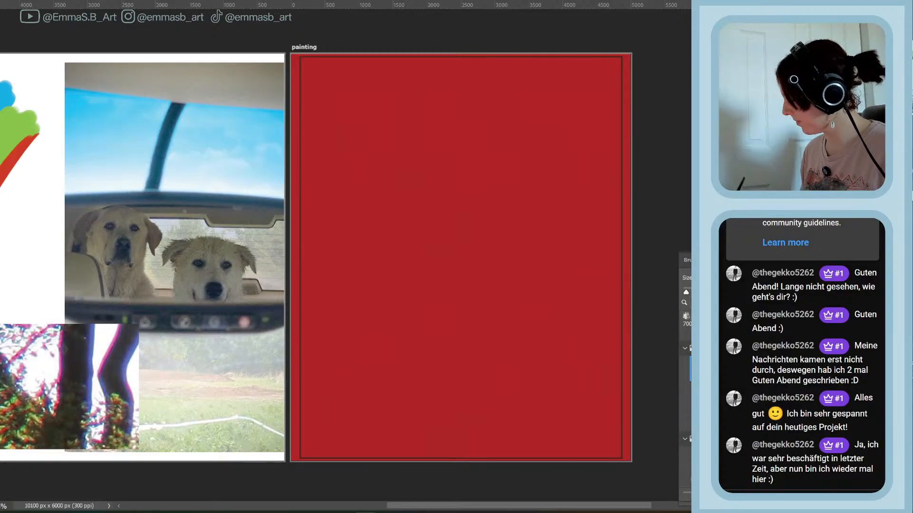
scroll(685, 413, "down", 3)
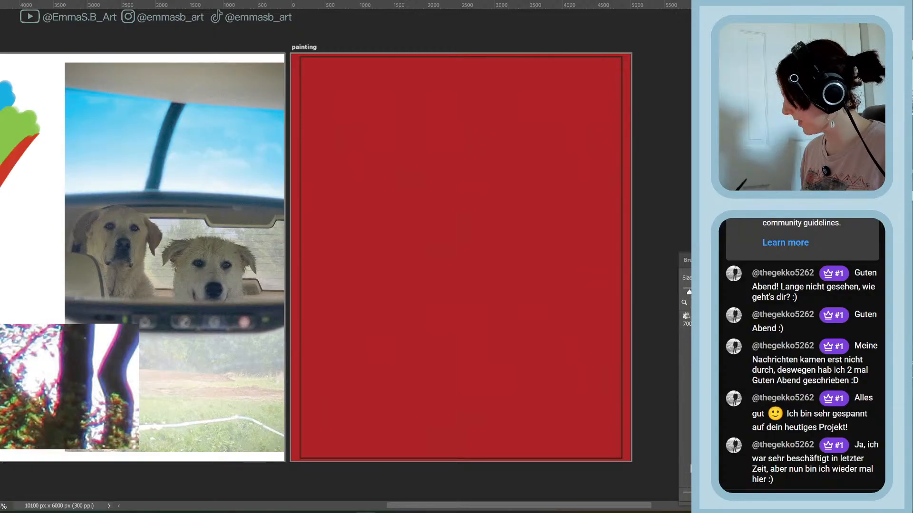
mouse_move(399, 209)
left_mouse_down()
mouse_move(481, 211)
mouse_move(497, 305)
left_mouse_up()
key("ctrl+z")
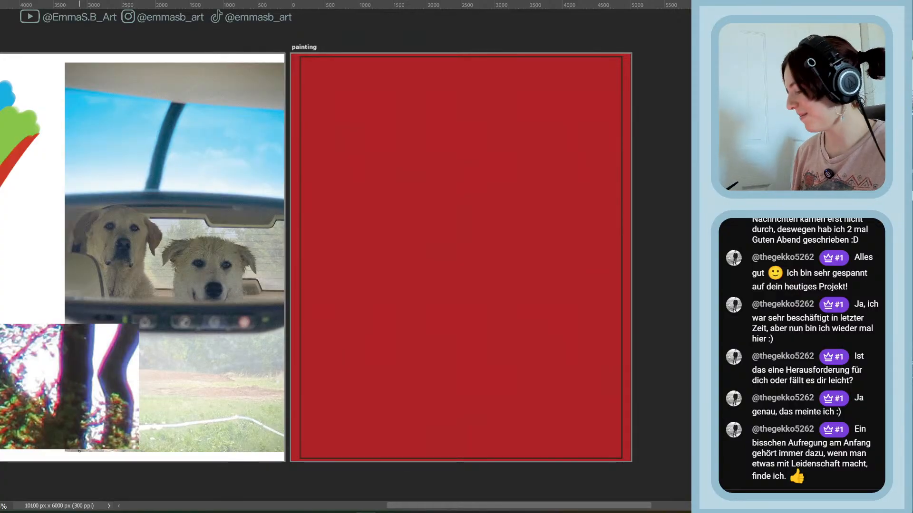
Sketch the upper, left and lower edges of the rear-view mirror in thin dark lines on the red painting artboard
left_click_drag(552, 506, 539, 507)
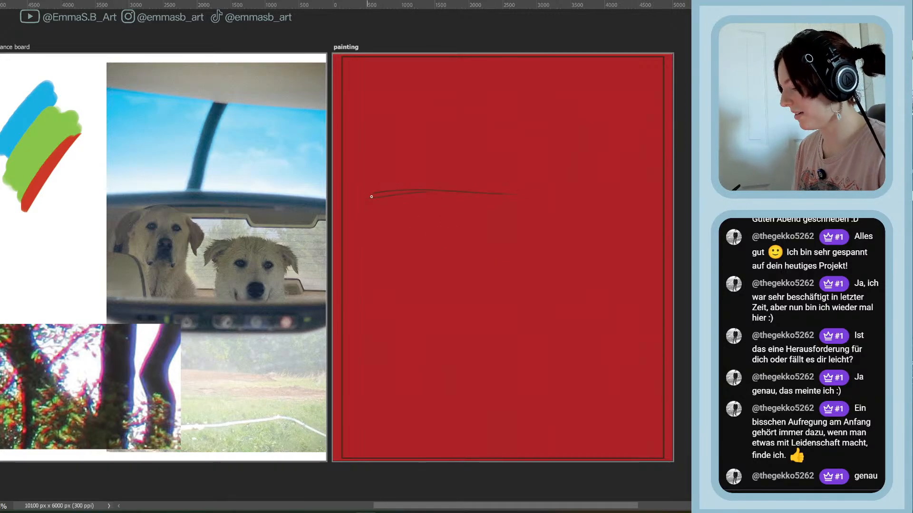
left_click_drag(361, 193, 353, 259)
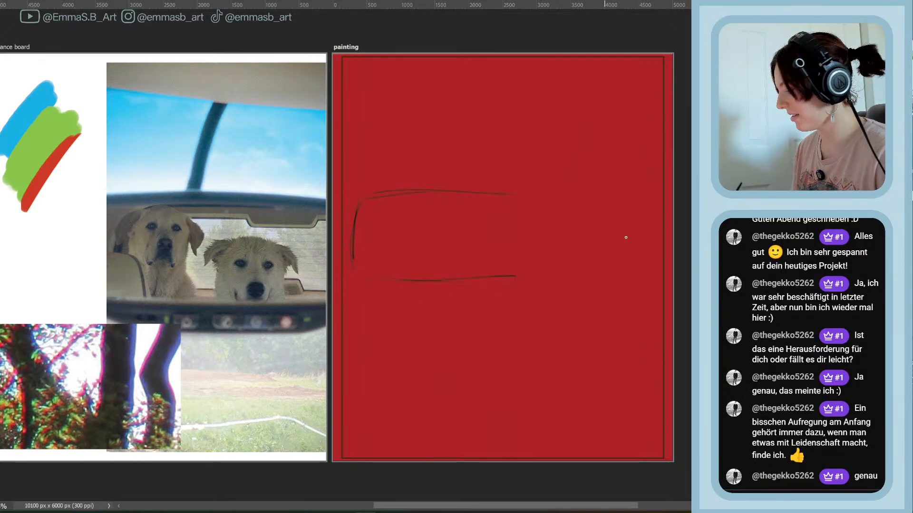
left_click_drag(503, 191, 592, 197)
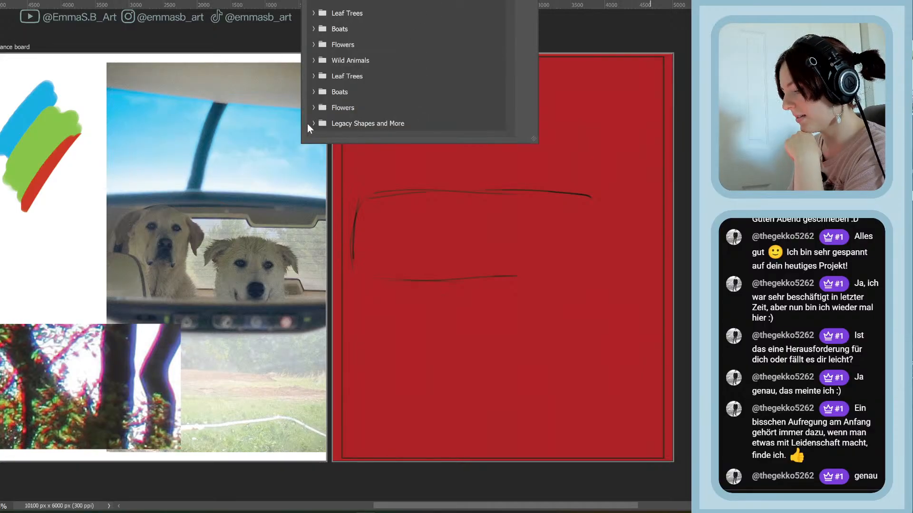
Choose the Grid custom shape from the Tiles group of All Legacy Default Shapes
left_click(313, 124)
scroll(324, 153, "down", 1)
scroll(455, 128, "down", 2)
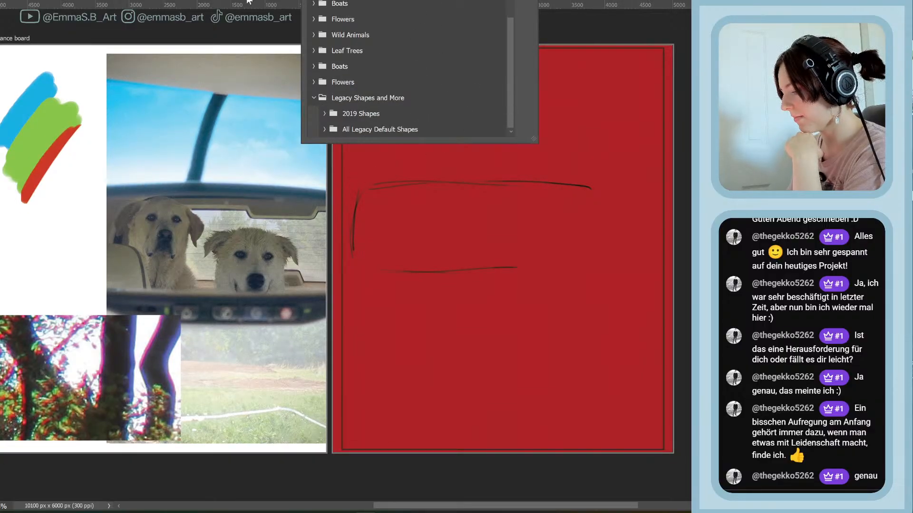
left_click(324, 129)
scroll(456, 101, "down", 3)
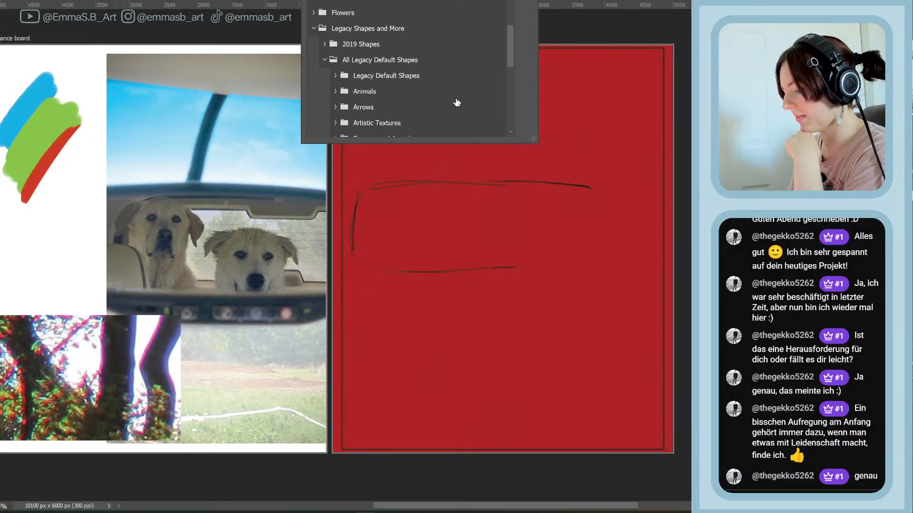
scroll(460, 93, "down", 5)
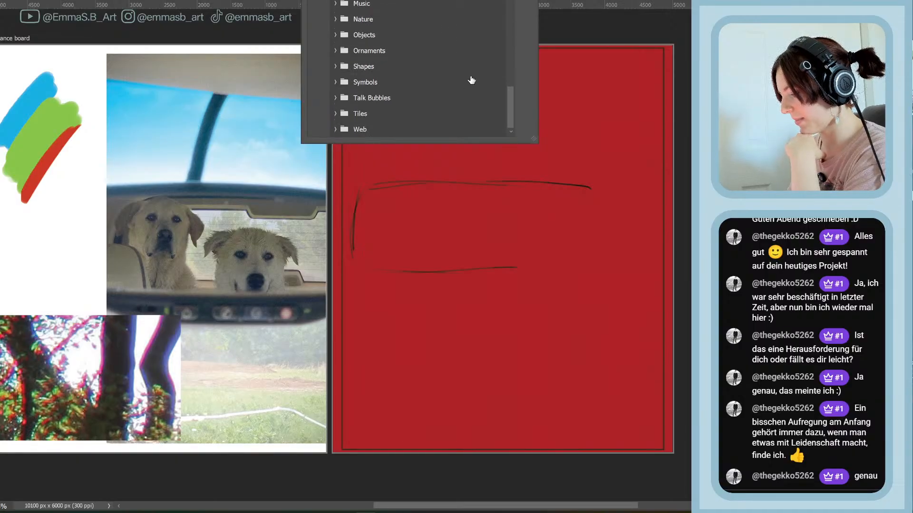
left_click(390, 117)
scroll(423, 85, "down", 3)
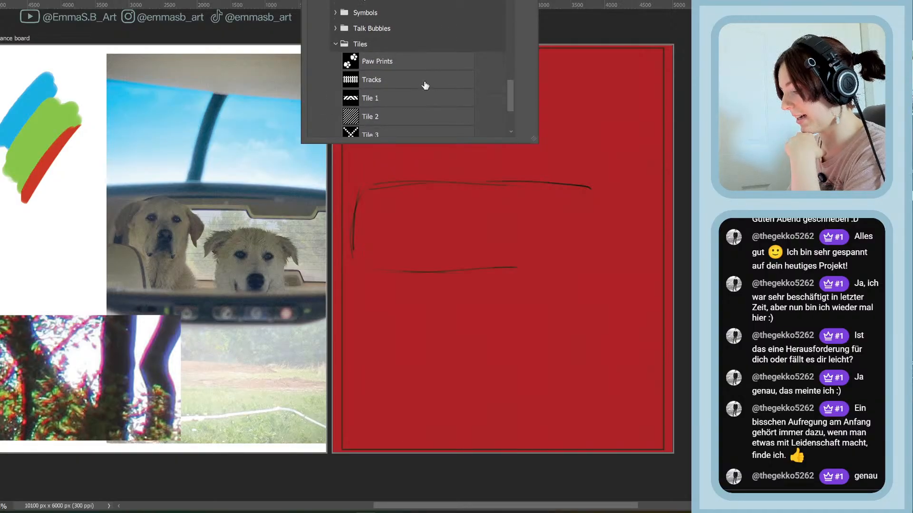
scroll(425, 85, "down", 1)
left_click(383, 114)
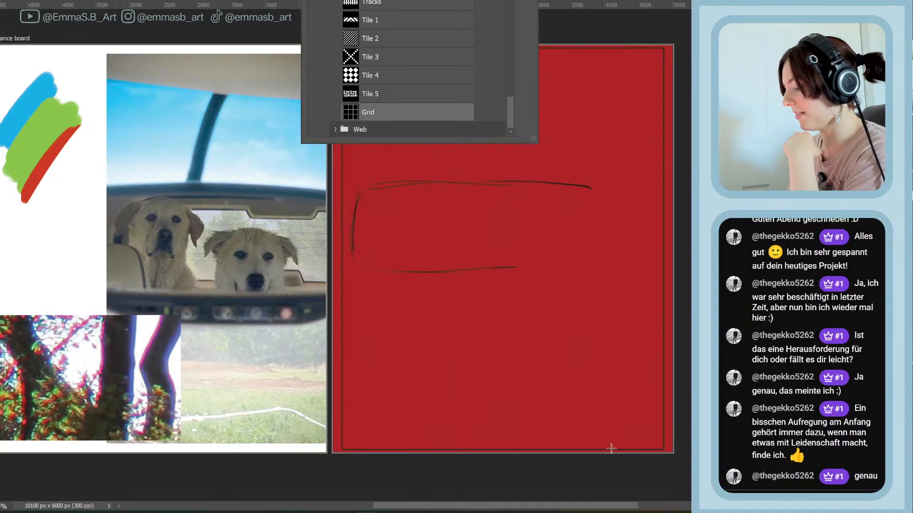
Draw the three-by-three Grid shape across the red painting artboard and adjust its edges to fit the print frame
left_click_drag(663, 447, 341, 47)
key("o")
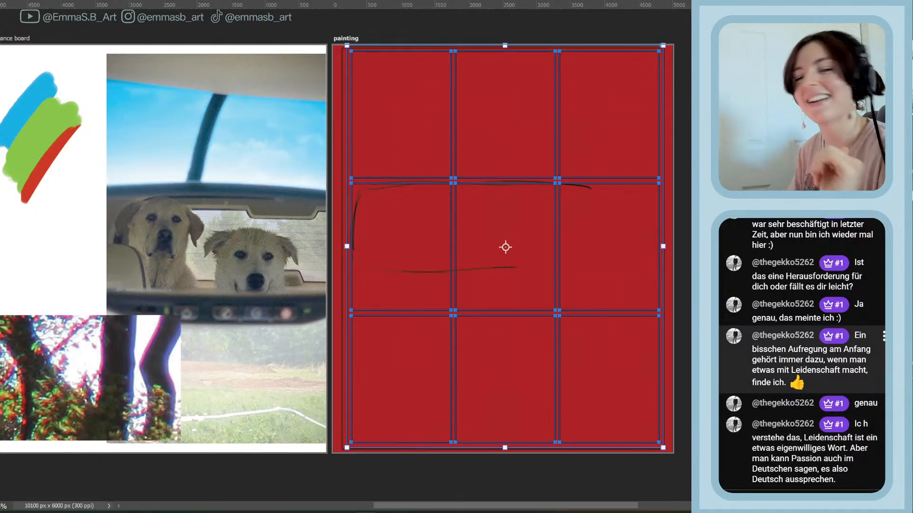
left_click_drag(664, 448, 665, 448)
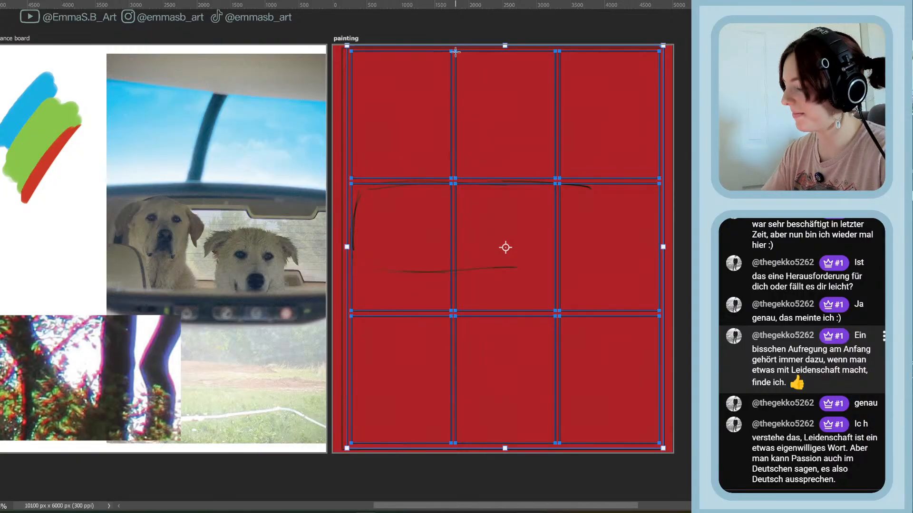
mouse_move(505, 46)
left_mouse_down()
mouse_move(506, 60)
mouse_move(506, 48)
left_mouse_up()
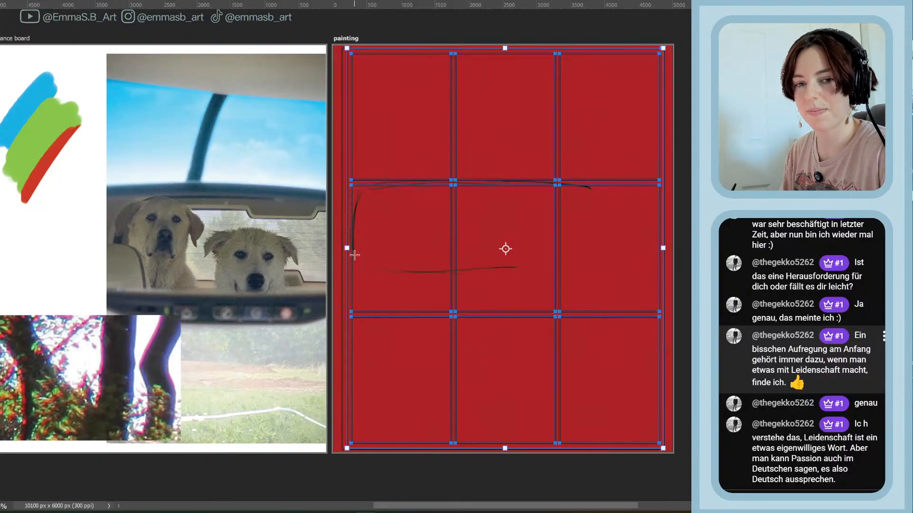
left_click_drag(346, 249, 342, 260)
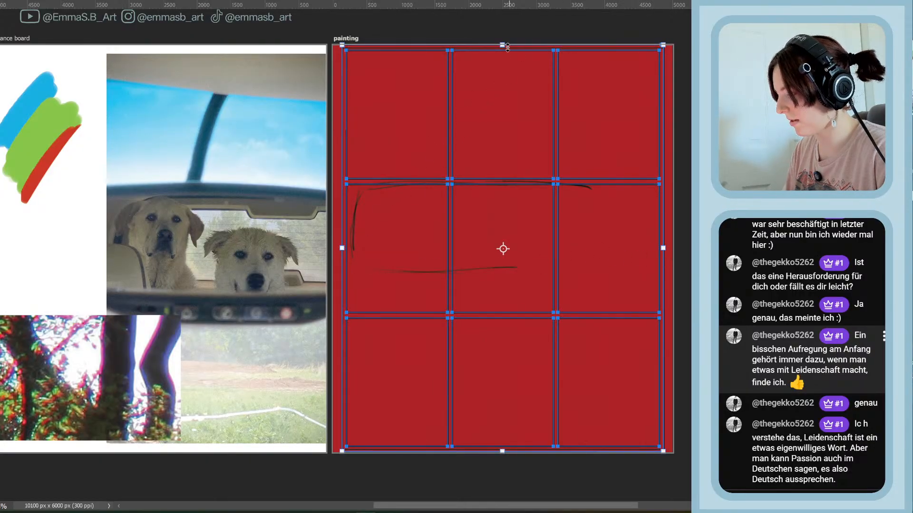
left_click_drag(503, 46, 503, 50)
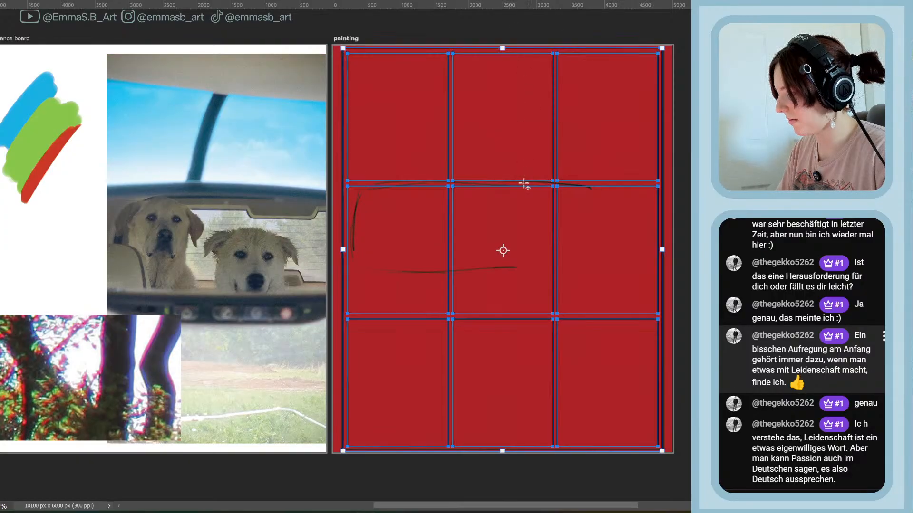
left_click_drag(502, 451, 503, 449)
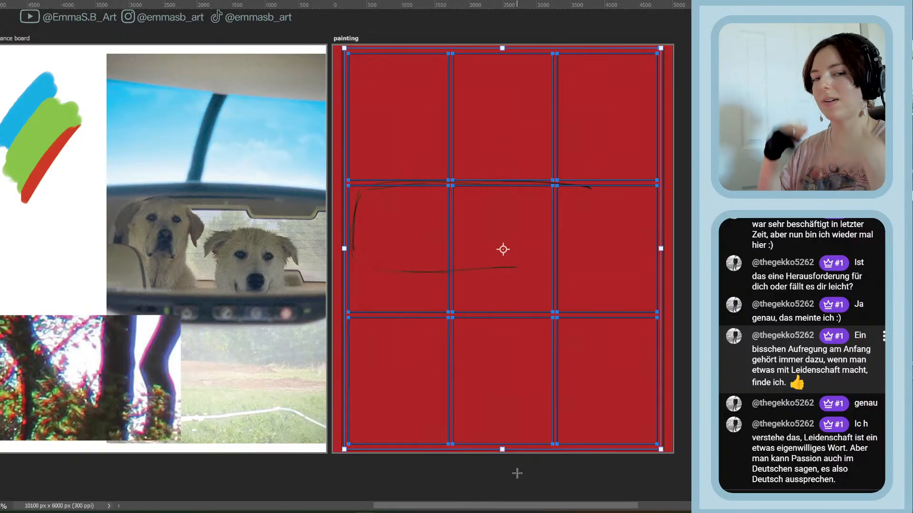
key("Return")
Widen the composition grid slightly so its side edges line up with the print frame
key("ctrl+t")
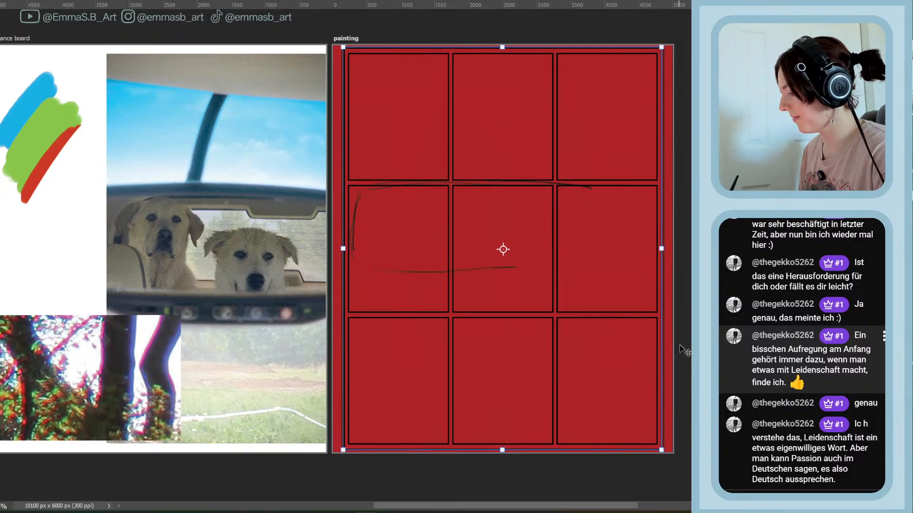
key("Return")
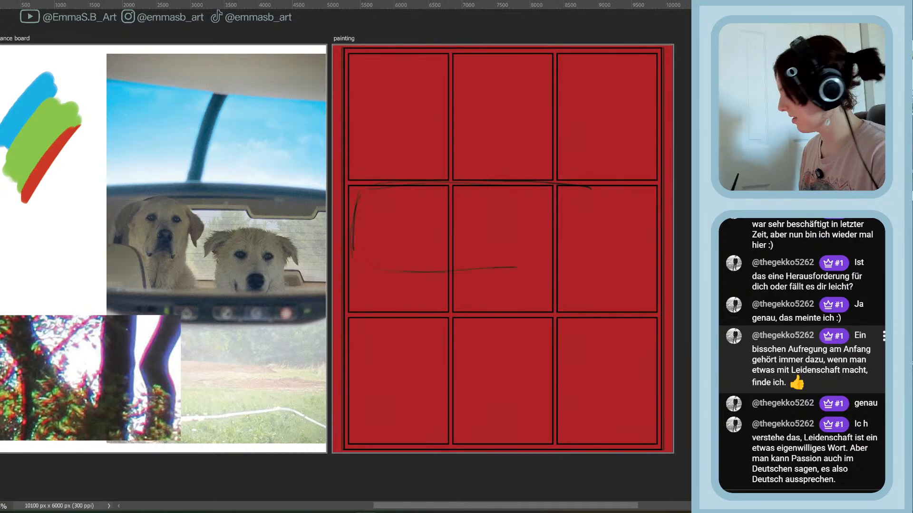
key("ctrl+t")
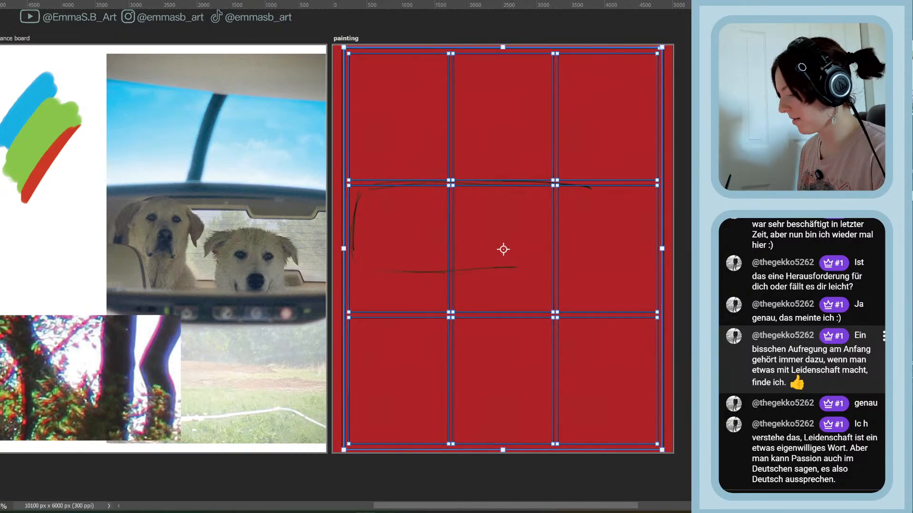
key("Return")
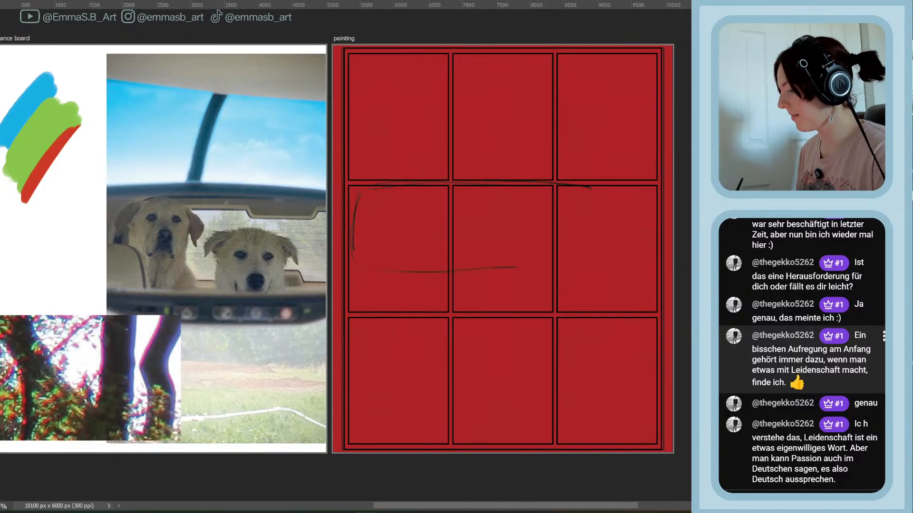
key("ctrl+t")
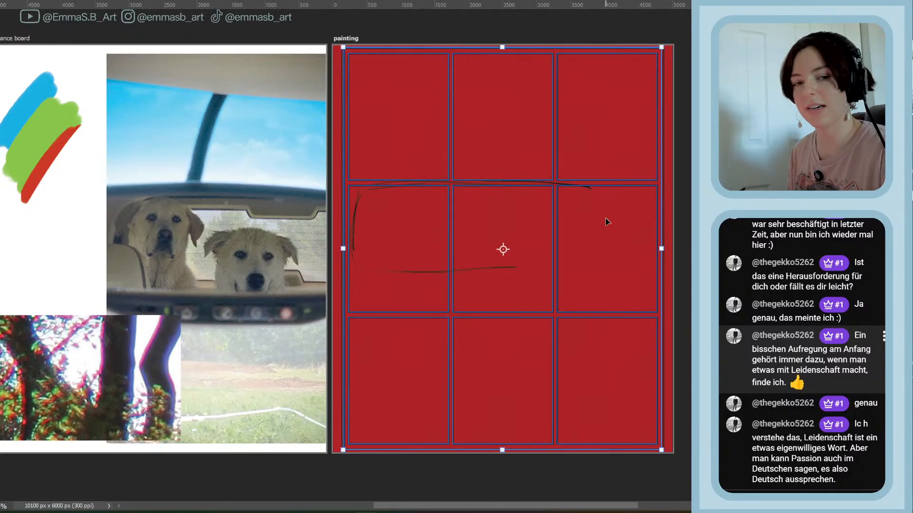
left_click_drag(343, 249, 345, 254)
left_click_drag(661, 248, 669, 250)
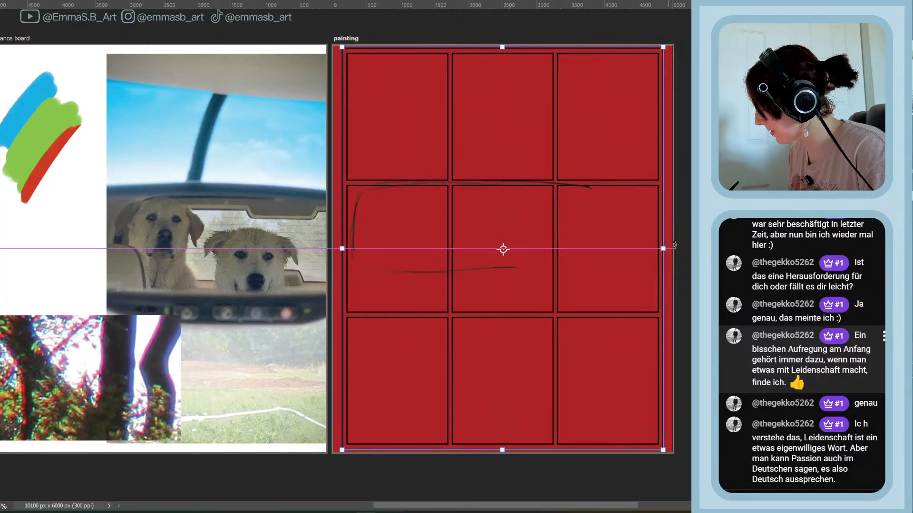
key("Return")
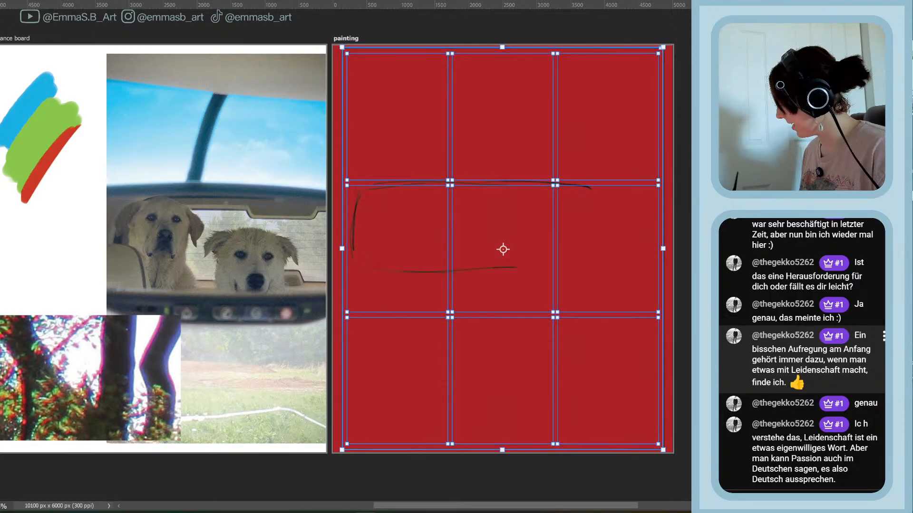
Hide the composition grid's dark lines and return to the mirror sketch layer
key("ctrl+d")
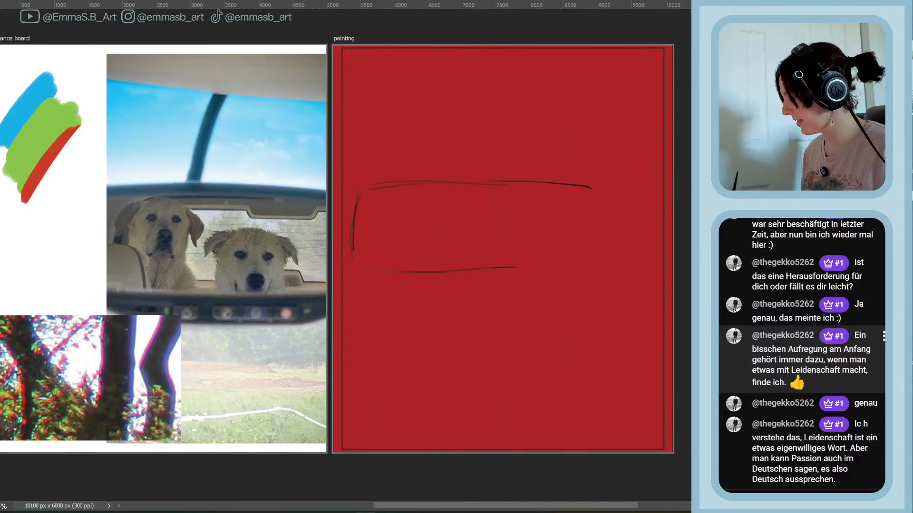
key("ctrl+t")
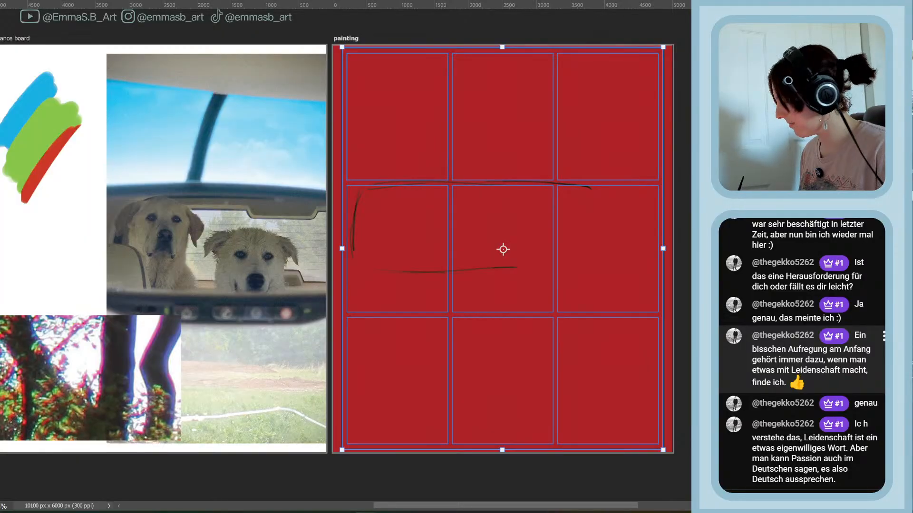
key("ctrl+d")
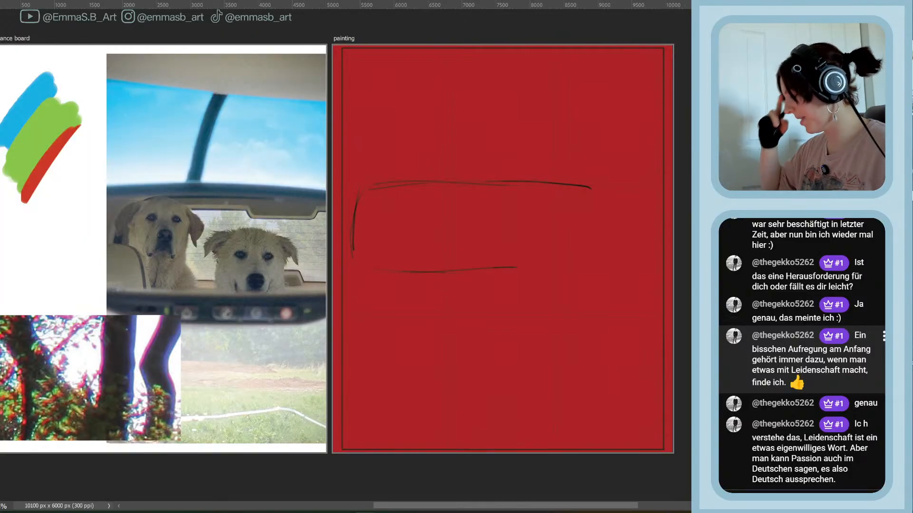
key("ctrl+t")
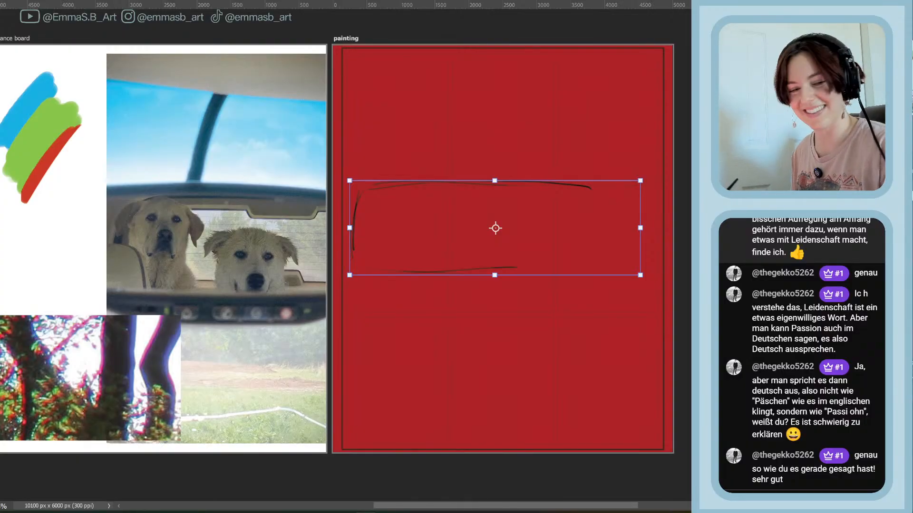
key("Return")
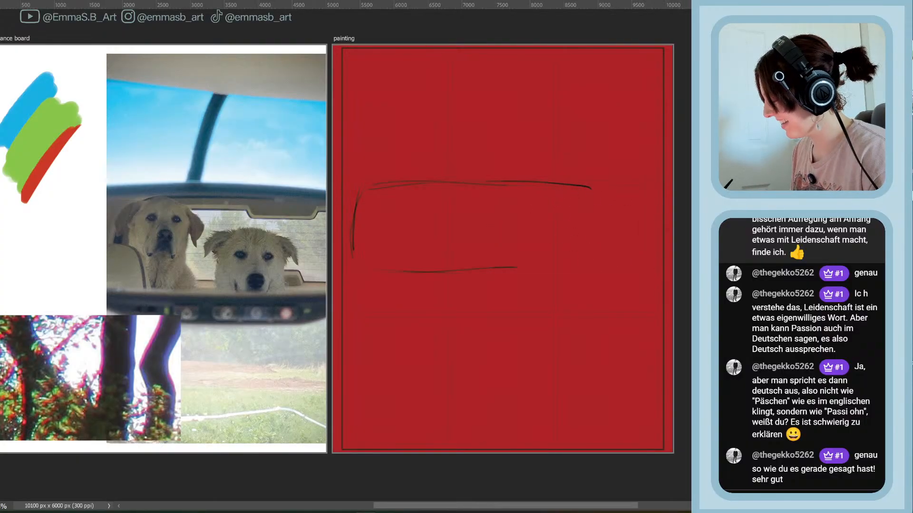
Complete the mirror outline with its right side and rounded corners, and erase the stray strokes along the upper edge
mouse_move(582, 186)
left_mouse_down()
mouse_move(630, 191)
mouse_move(416, 177)
mouse_move(365, 187)
mouse_move(355, 269)
mouse_move(354, 255)
mouse_move(363, 265)
mouse_move(493, 265)
mouse_move(379, 271)
mouse_move(575, 277)
left_mouse_up()
left_click_drag(455, 267, 529, 265)
mouse_move(608, 188)
left_mouse_down()
mouse_move(523, 181)
mouse_move(642, 182)
mouse_move(643, 256)
mouse_move(572, 275)
left_mouse_up()
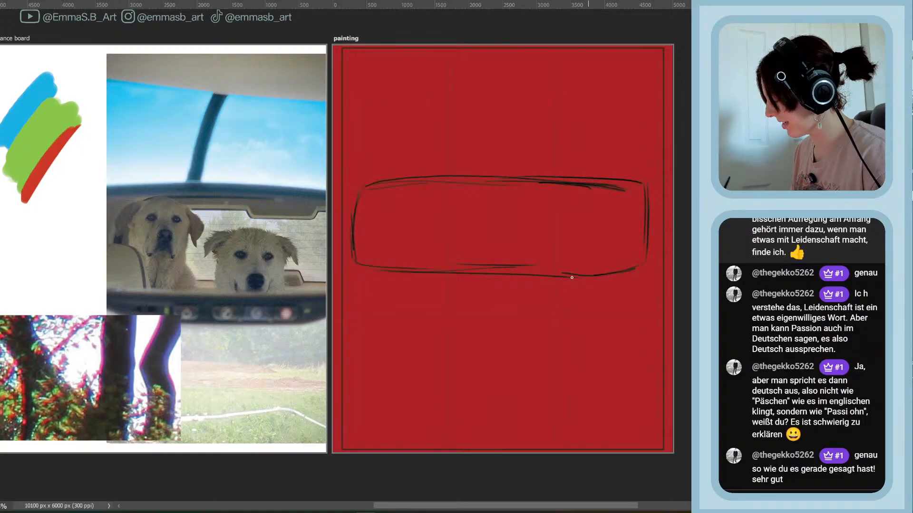
key("e")
mouse_move(542, 182)
left_mouse_down()
mouse_move(599, 184)
mouse_move(476, 183)
mouse_move(558, 175)
left_mouse_up()
key("b")
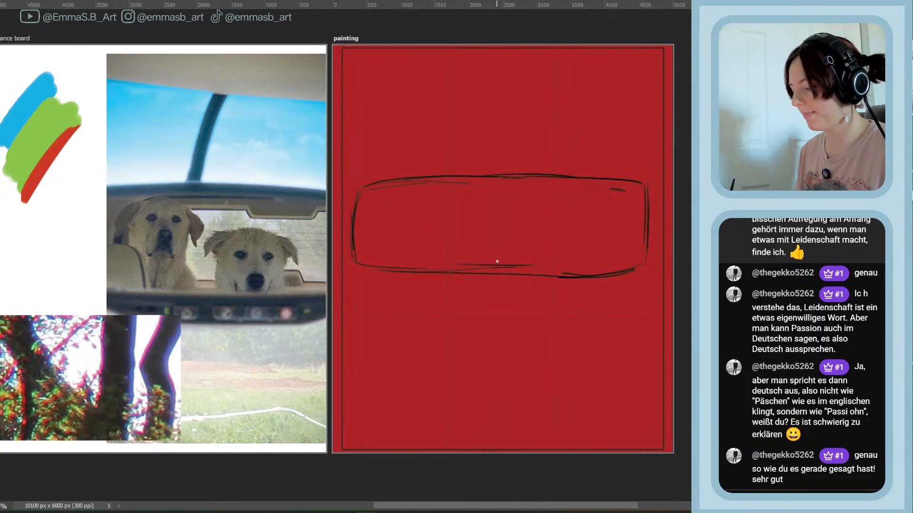
Stretch the mirror sketch taller downward and upward, and draw an inner rim line above its lower edge
key("ctrl+t")
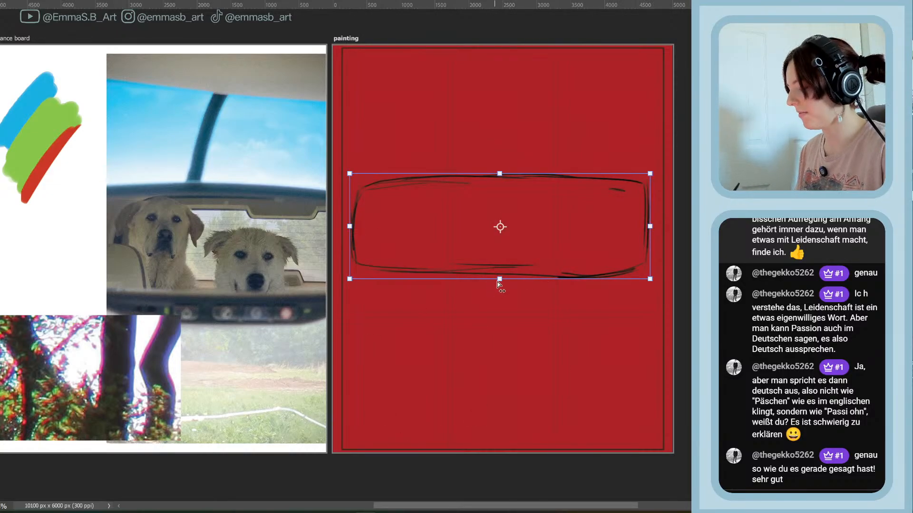
left_click_drag(498, 283, 497, 307)
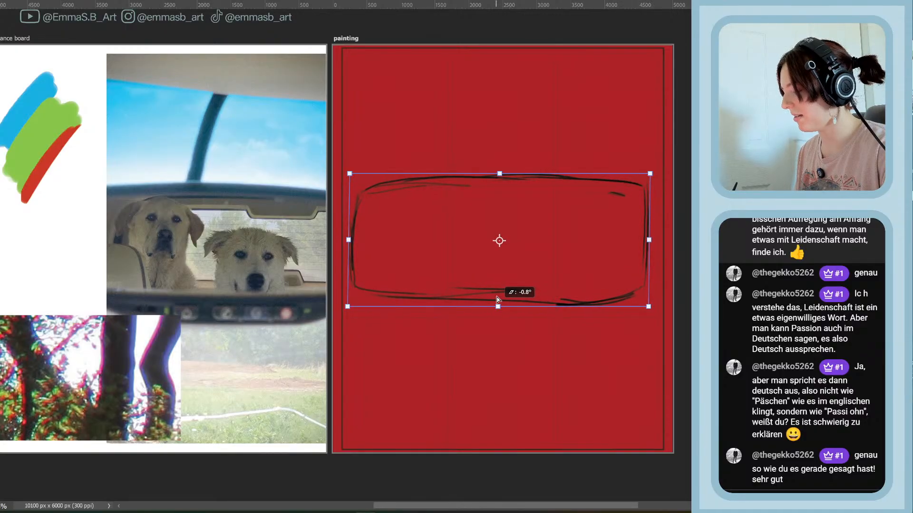
left_click_drag(501, 174, 504, 154)
key("Return")
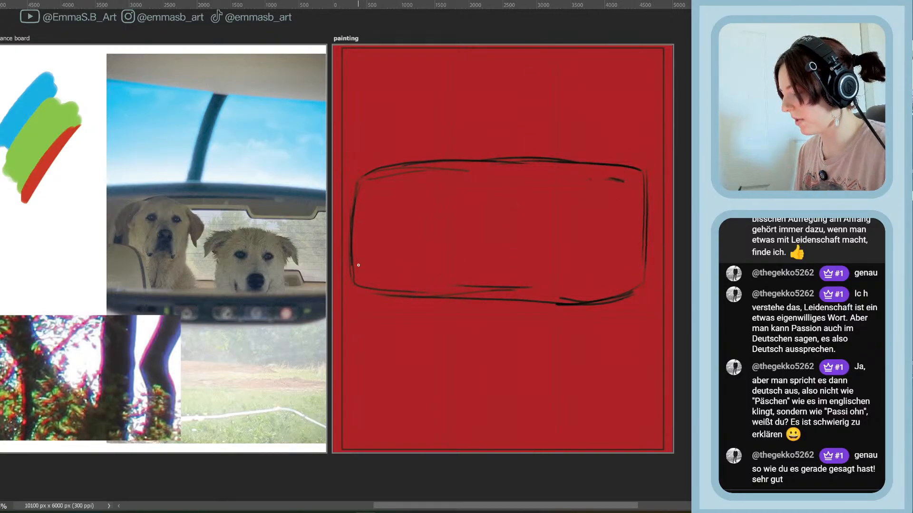
mouse_move(365, 271)
left_mouse_down()
mouse_move(353, 254)
mouse_move(365, 269)
mouse_move(451, 278)
mouse_move(415, 274)
mouse_move(434, 277)
mouse_move(632, 283)
left_mouse_up()
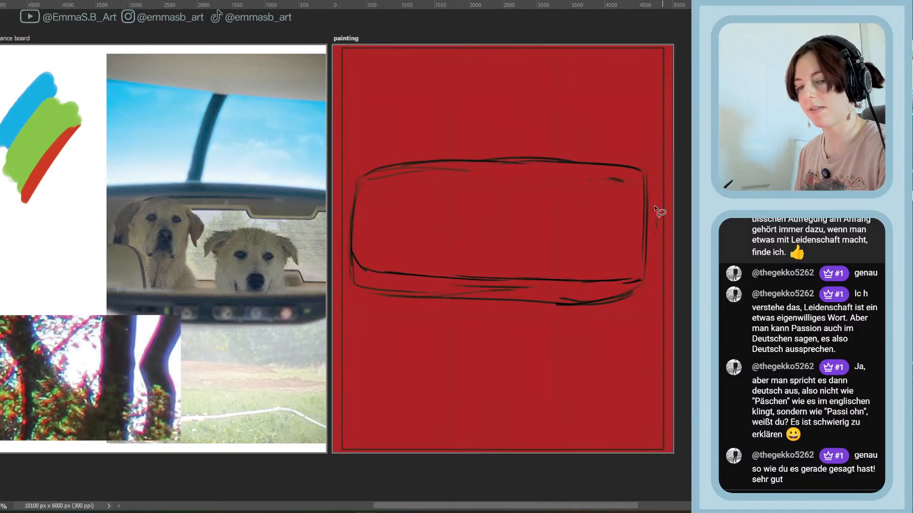
Lasso the mirror sketch and scale it wider past both sides of the print frame and slightly taller
mouse_move(666, 175)
left_mouse_down()
mouse_move(338, 153)
mouse_move(664, 290)
mouse_move(673, 202)
left_mouse_up()
key("ctrl+t")
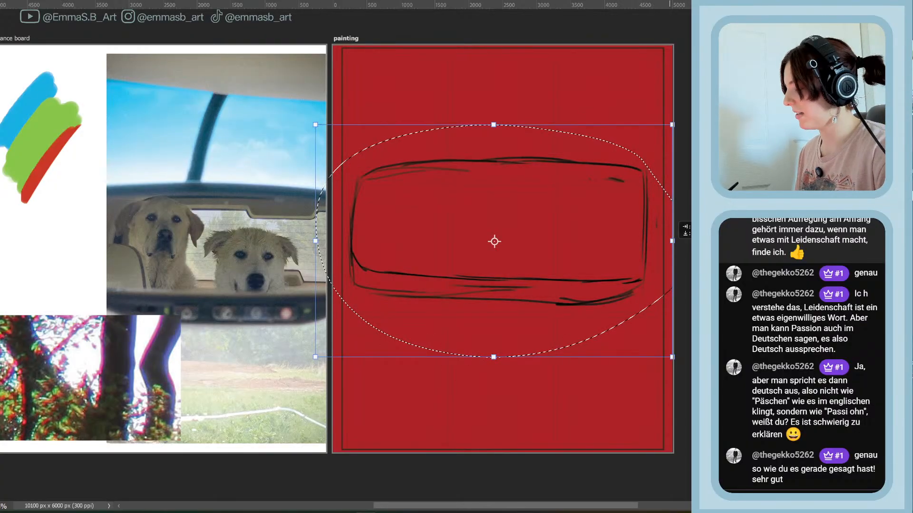
left_click_drag(317, 241, 360, 241)
mouse_move(685, 241)
left_mouse_down()
mouse_move(641, 237)
mouse_move(699, 257)
left_mouse_up()
left_click_drag(333, 244, 285, 300)
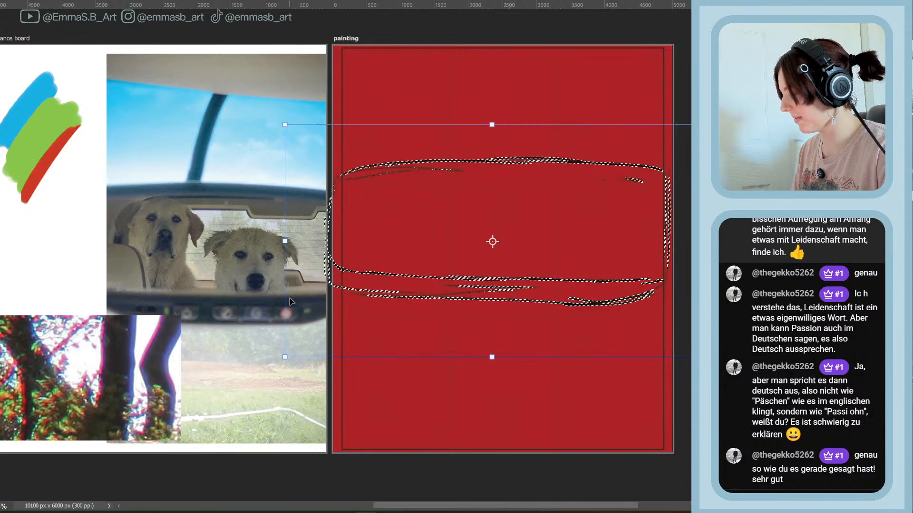
left_click_drag(701, 241, 717, 241)
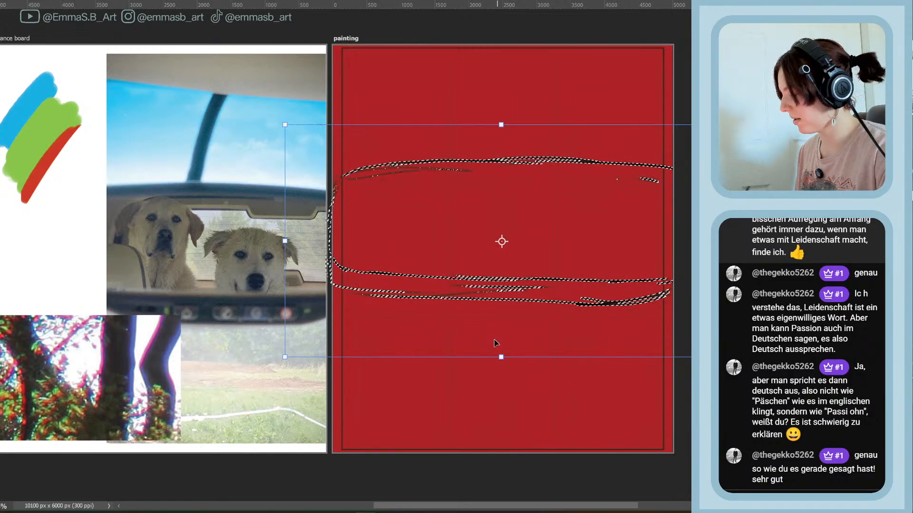
left_click_drag(501, 357, 501, 379)
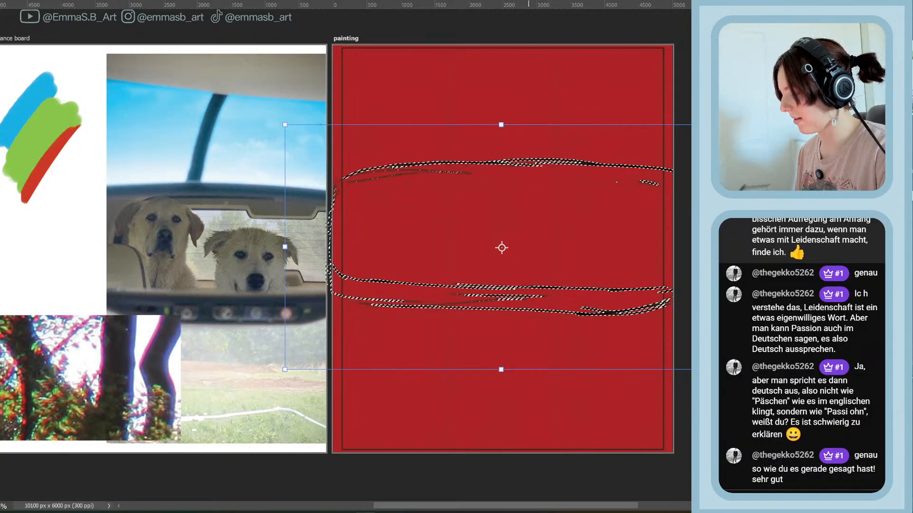
key("Return")
Nudge the enlarged mirror sketch slightly upward on the artboard and clear the selection
key("ctrl+t")
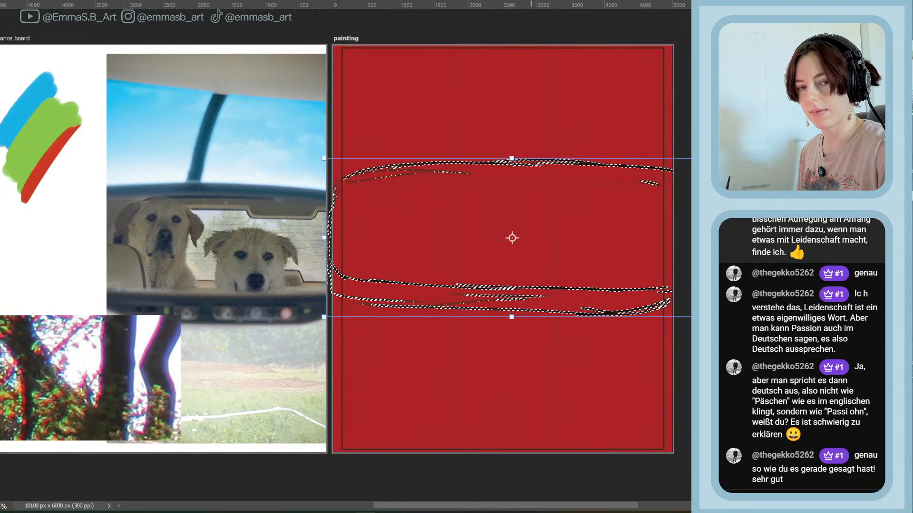
key("Up")
key("Up")
key("Up")
key("Up")
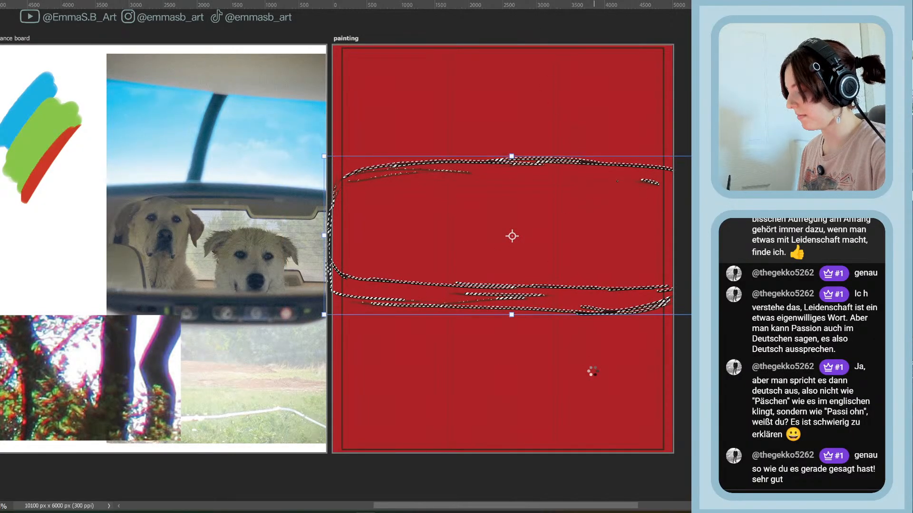
key("Up")
key("Up")
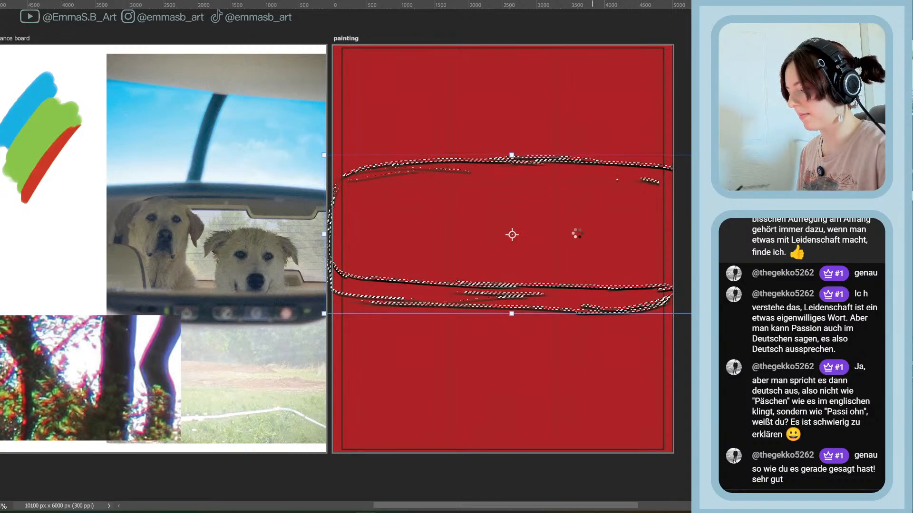
key("Up")
key("Up")
key("Up")
key("Up")
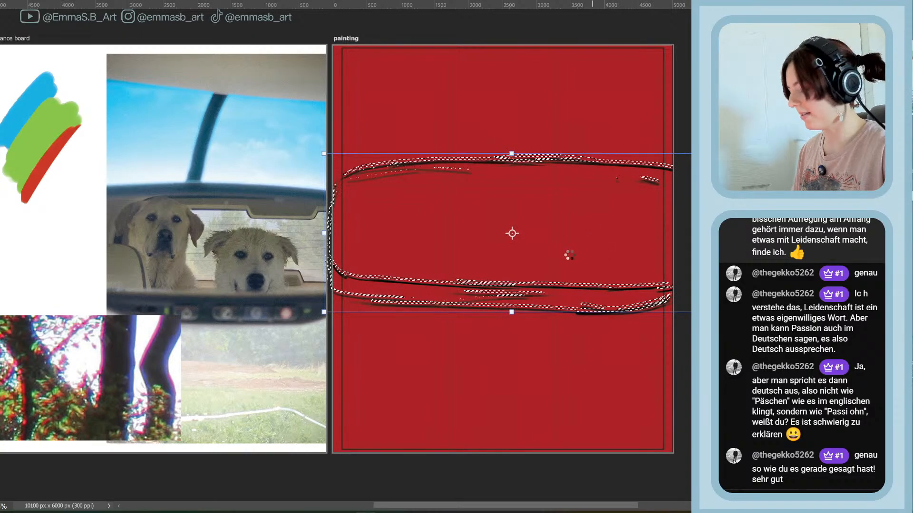
key("Up")
key("Up")
key("Up")
key("Up")
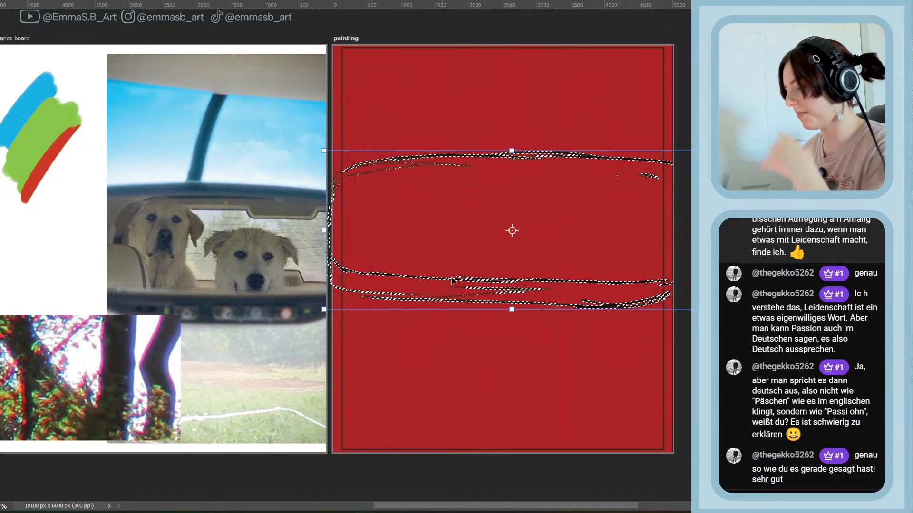
key("Return")
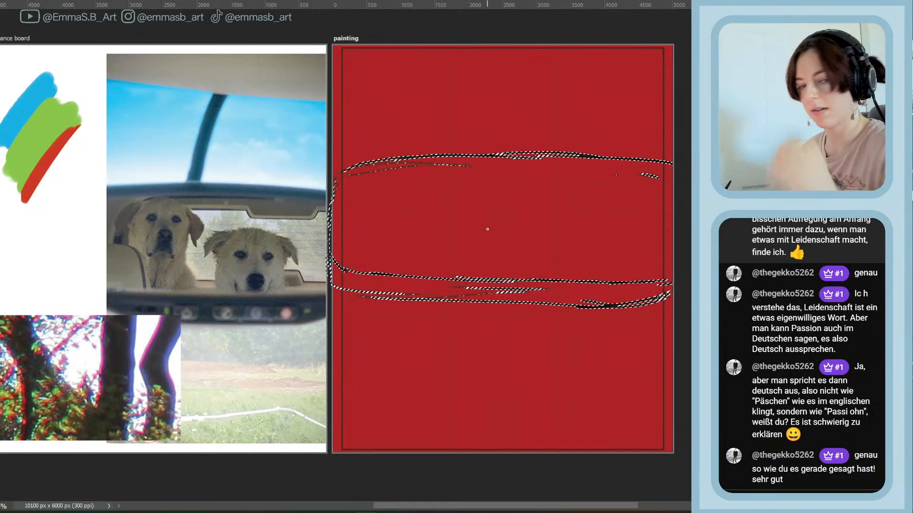
key("ctrl+d")
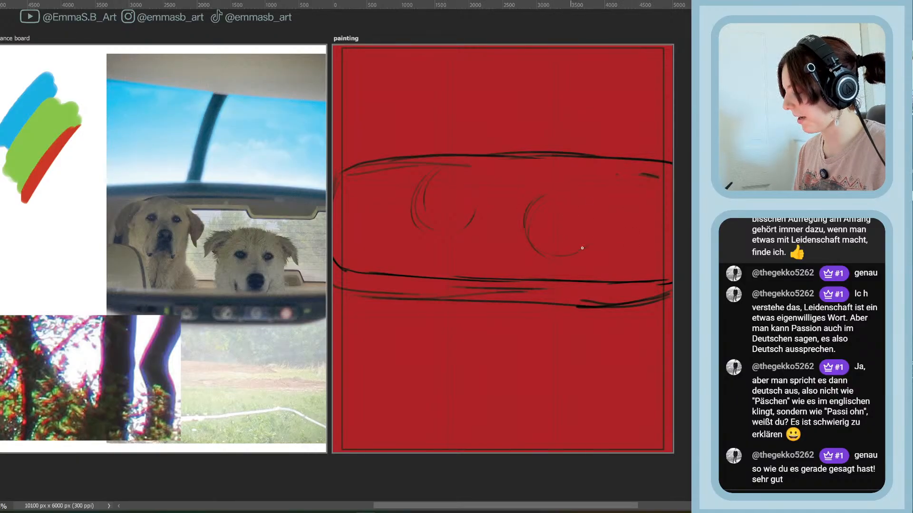
Block in both dogs' heads inside the mirror, closing the right circle and building up the left one with curved strokes
left_click_drag(545, 198, 527, 244)
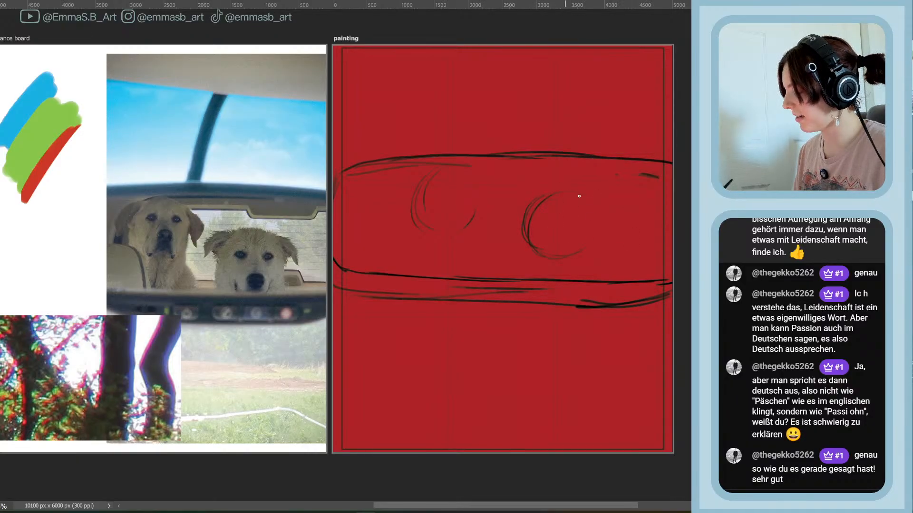
mouse_move(579, 196)
left_mouse_down()
mouse_move(601, 220)
mouse_move(592, 238)
left_mouse_up()
left_click_drag(440, 166, 470, 175)
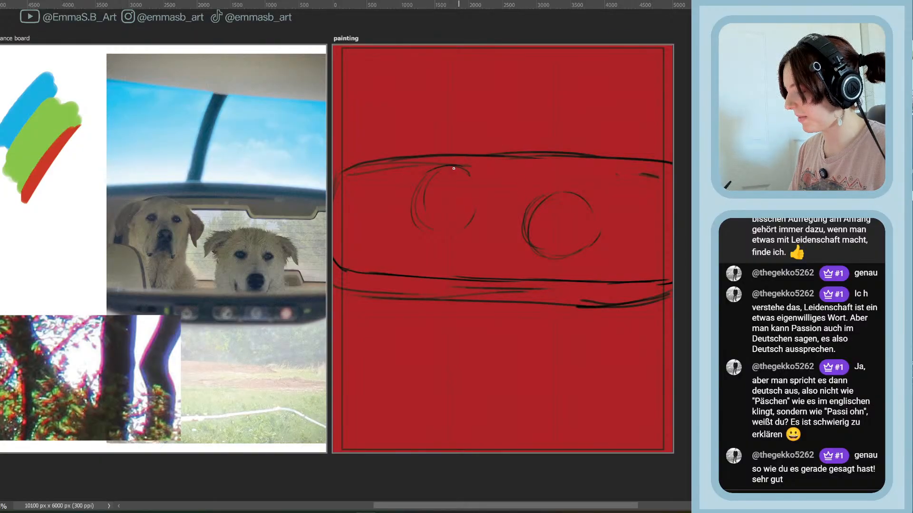
left_click_drag(416, 190, 413, 219)
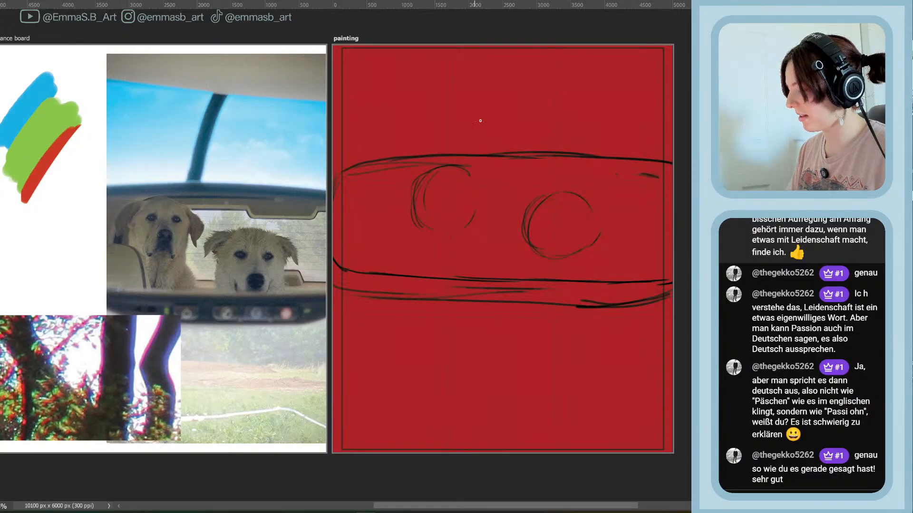
Draw arrows pointing down at both head circles, and erase them together with the extra line under the mirror's upper edge
mouse_move(485, 115)
left_mouse_down()
mouse_move(450, 180)
mouse_move(446, 166)
mouse_move(463, 183)
left_mouse_up()
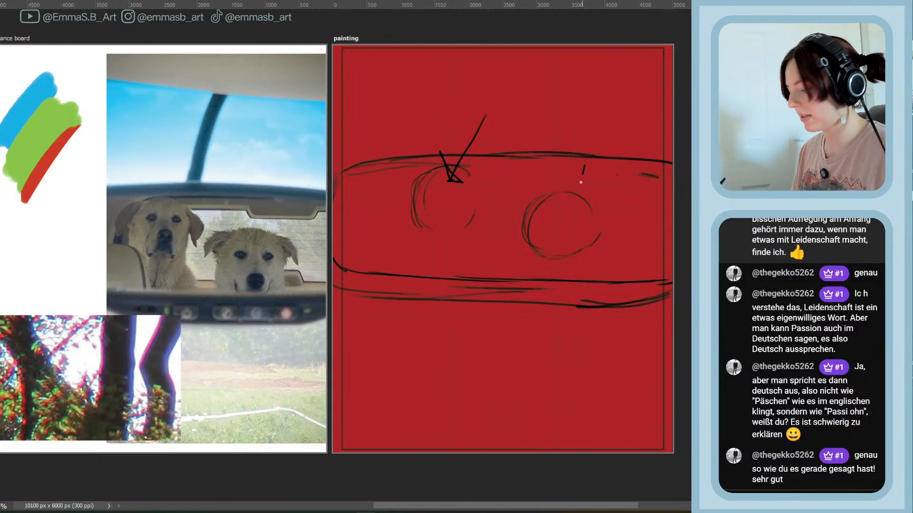
left_click_drag(580, 182, 578, 186)
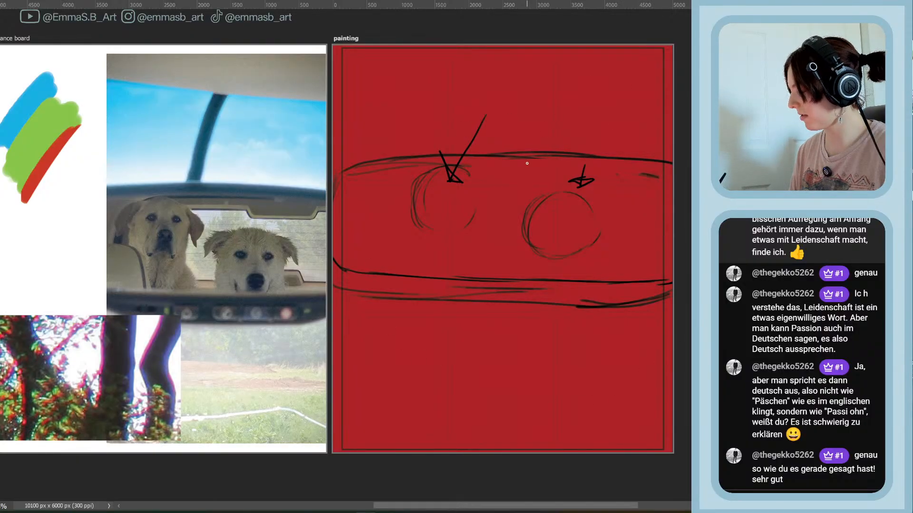
key("e")
left_click_drag(485, 117, 470, 139)
mouse_move(439, 167)
left_mouse_down()
mouse_move(460, 176)
mouse_move(436, 162)
mouse_move(469, 142)
mouse_move(461, 168)
mouse_move(359, 174)
left_mouse_up()
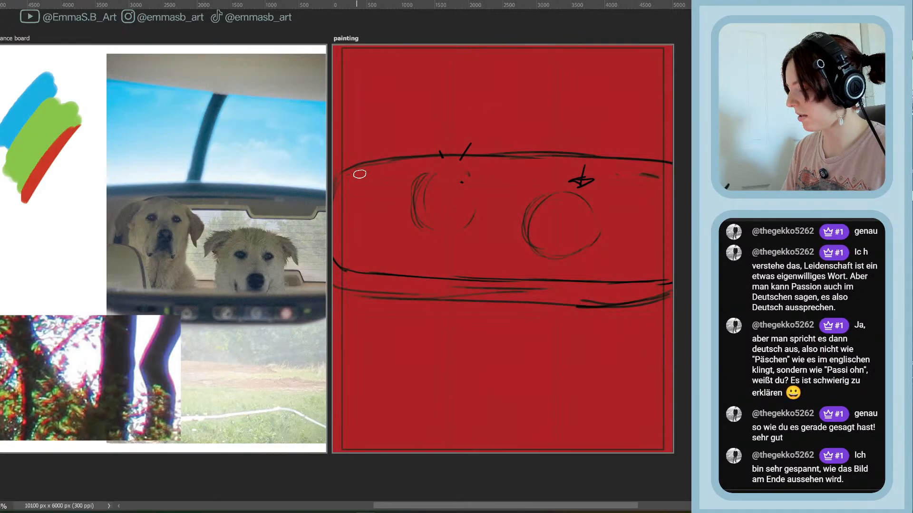
left_click_drag(464, 140, 474, 145)
left_click_drag(580, 175, 589, 167)
Sketch the right dog over its circle with sloping body sides, a muzzle with a nose, and two folded ears
key("b")
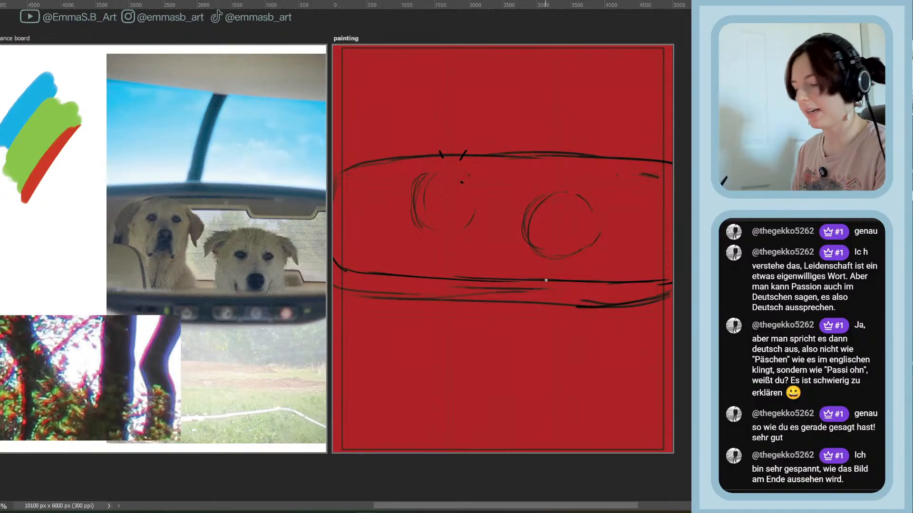
left_click_drag(525, 221, 504, 275)
left_click_drag(589, 235, 600, 287)
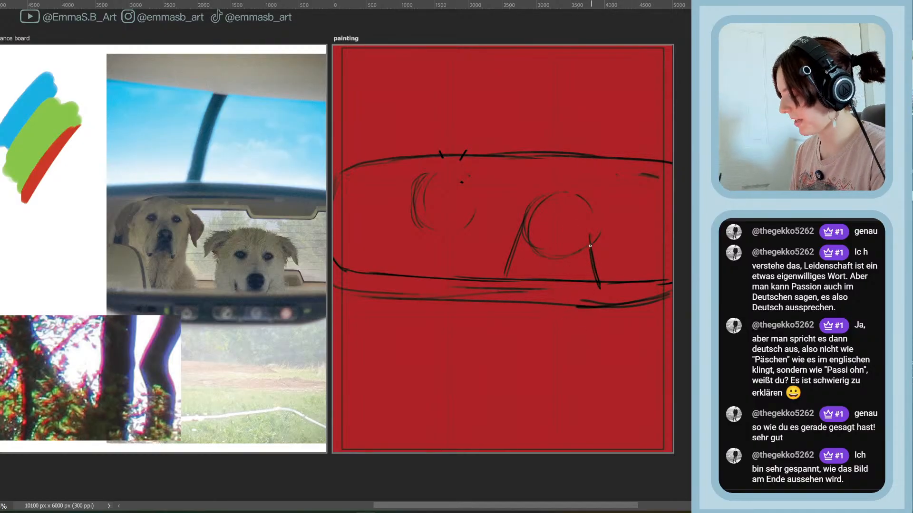
mouse_move(525, 228)
left_mouse_down()
mouse_move(564, 195)
mouse_move(590, 260)
mouse_move(590, 228)
left_mouse_up()
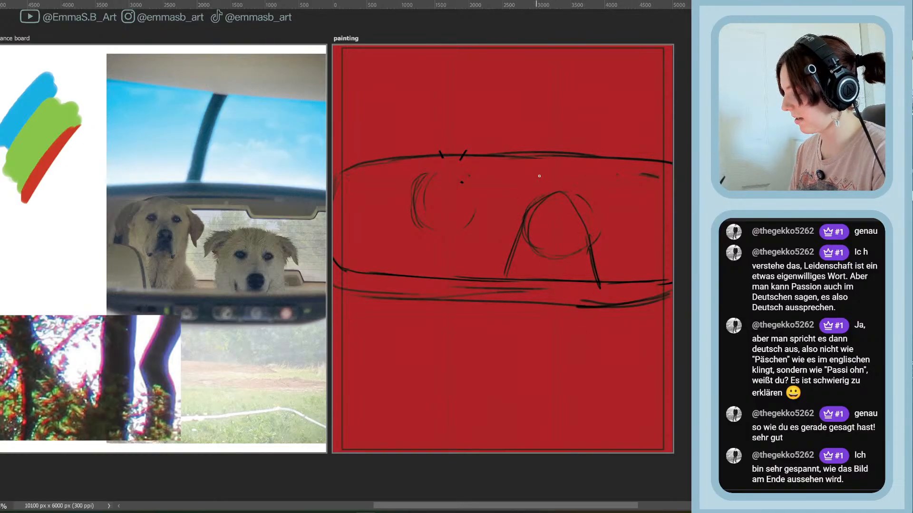
mouse_move(541, 196)
left_mouse_down()
mouse_move(521, 187)
mouse_move(490, 220)
mouse_move(607, 194)
mouse_move(620, 235)
mouse_move(549, 258)
mouse_move(554, 265)
mouse_move(560, 254)
mouse_move(542, 250)
mouse_move(560, 261)
mouse_move(571, 246)
mouse_move(569, 259)
mouse_move(566, 247)
mouse_move(554, 247)
mouse_move(565, 257)
mouse_move(571, 248)
mouse_move(561, 239)
mouse_move(562, 262)
mouse_move(559, 245)
mouse_move(556, 258)
mouse_move(570, 246)
mouse_move(540, 272)
mouse_move(570, 275)
mouse_move(586, 253)
left_mouse_up()
key("e")
key("b")
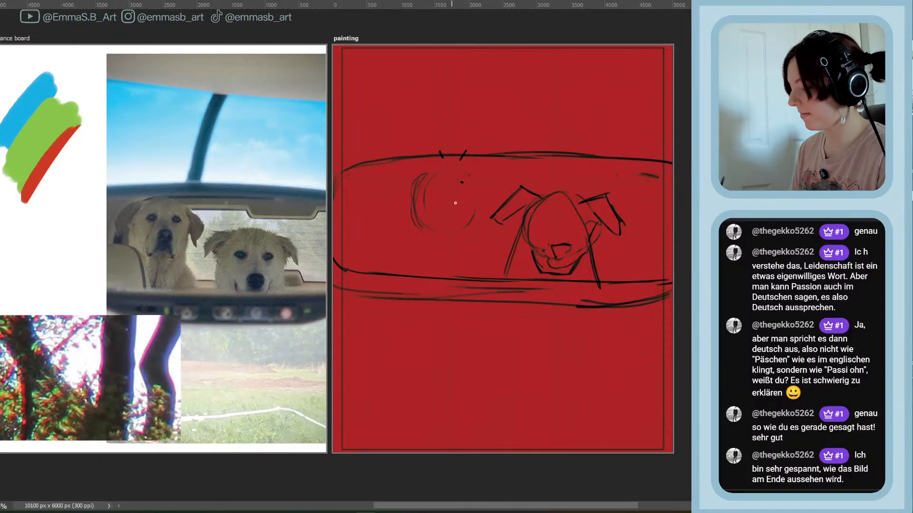
Sketch the left dog's muzzle, nose and cheeks, and complete the head with its crown and two hanging ears
mouse_move(429, 236)
left_mouse_down()
mouse_move(450, 201)
mouse_move(461, 230)
mouse_move(445, 239)
mouse_move(464, 236)
left_mouse_up()
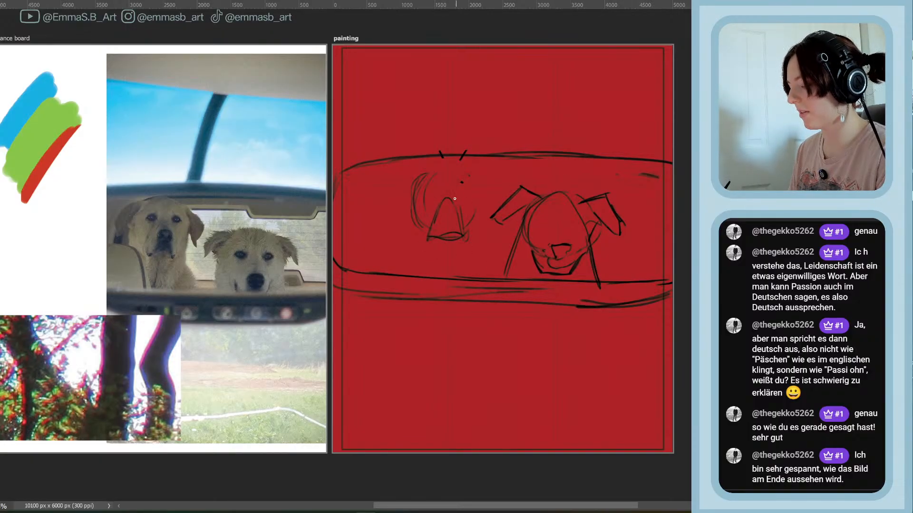
mouse_move(456, 200)
left_mouse_down()
mouse_move(461, 213)
mouse_move(443, 211)
mouse_move(419, 229)
mouse_move(410, 224)
mouse_move(424, 235)
left_mouse_up()
left_click_drag(413, 190, 405, 223)
mouse_move(472, 193)
left_mouse_down()
mouse_move(467, 231)
mouse_move(435, 235)
mouse_move(458, 231)
left_mouse_up()
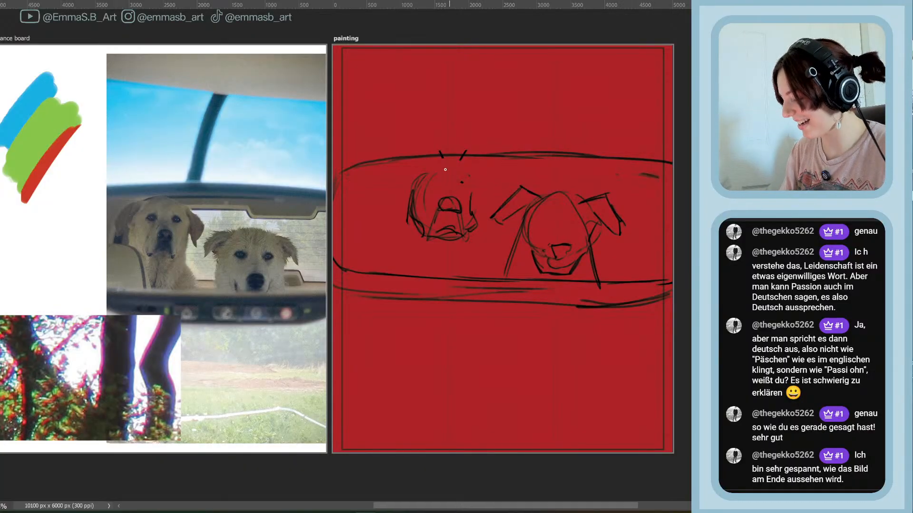
mouse_move(430, 176)
left_mouse_down()
mouse_move(450, 168)
mouse_move(469, 183)
left_mouse_up()
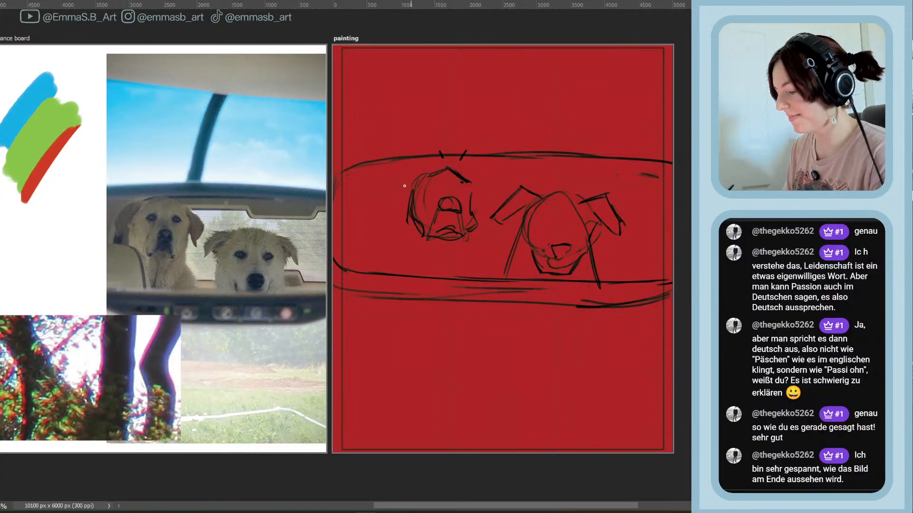
mouse_move(430, 177)
left_mouse_down()
mouse_move(412, 180)
mouse_move(386, 217)
mouse_move(391, 233)
mouse_move(408, 215)
left_mouse_up()
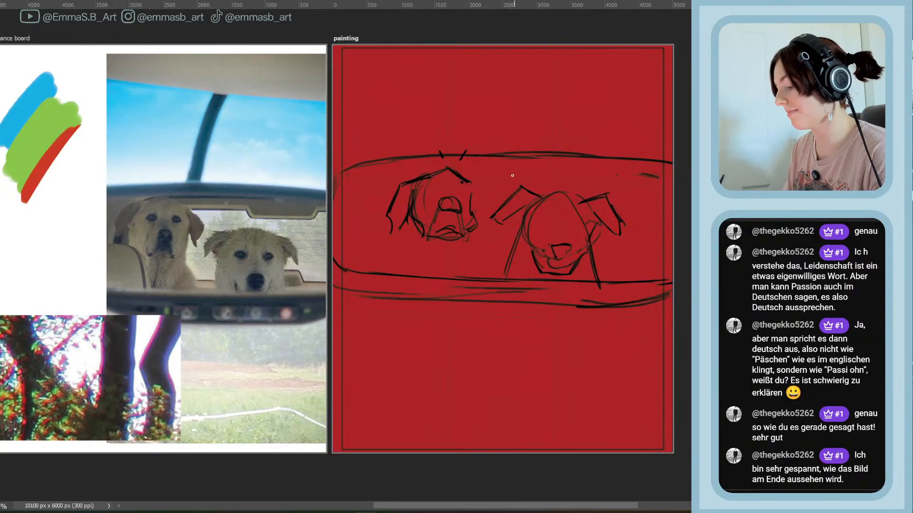
mouse_move(478, 184)
left_mouse_down()
mouse_move(494, 214)
mouse_move(481, 227)
mouse_move(481, 201)
mouse_move(472, 210)
mouse_move(472, 198)
mouse_move(482, 227)
left_mouse_up()
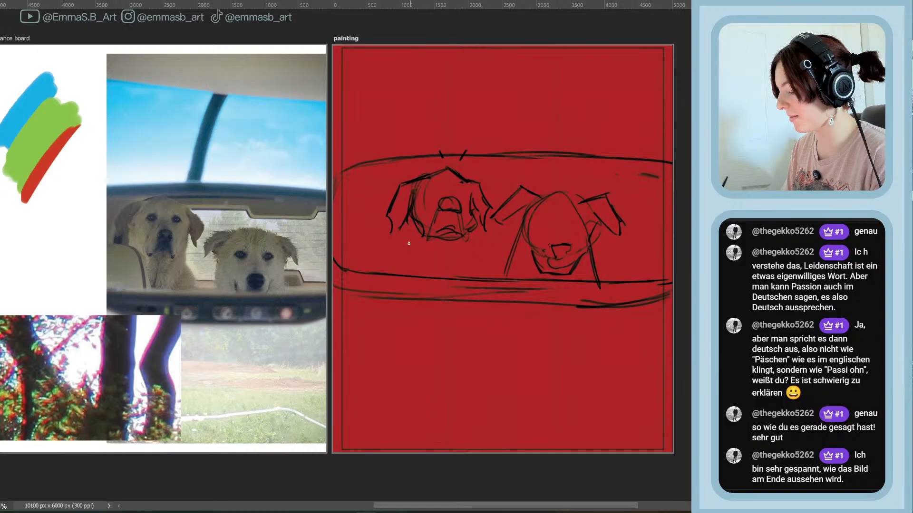
Outline the rounded car seats in the mirror's lower left and right corners, and redraw the mirror's rounded upper-left corner
mouse_move(333, 226)
left_mouse_down()
mouse_move(390, 224)
mouse_move(404, 275)
left_mouse_up()
left_click_drag(402, 245, 407, 275)
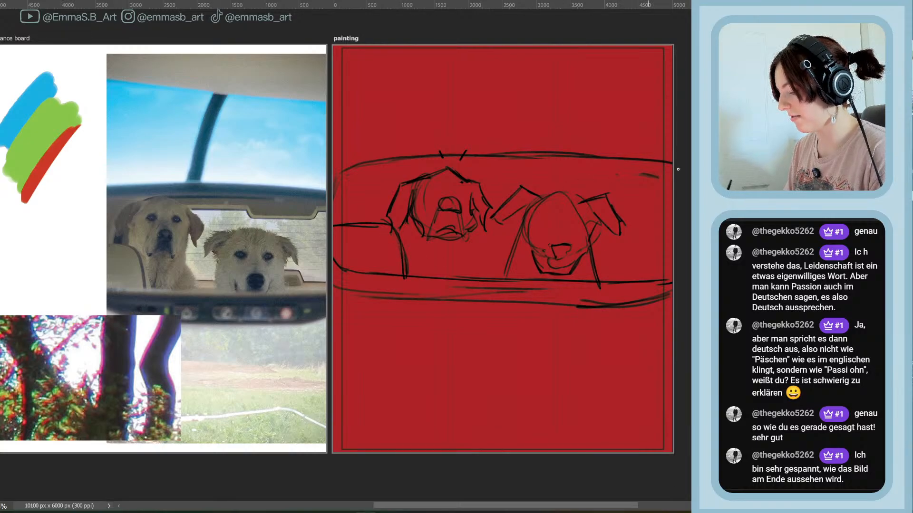
mouse_move(644, 240)
left_mouse_down()
mouse_move(640, 273)
mouse_move(673, 234)
mouse_move(637, 276)
left_mouse_up()
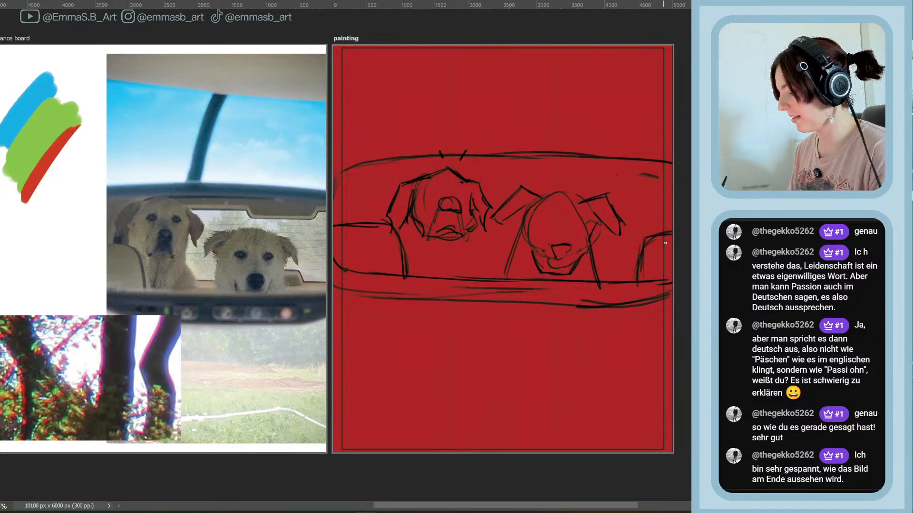
mouse_move(637, 243)
left_mouse_down()
mouse_move(636, 279)
mouse_move(646, 239)
mouse_move(665, 232)
left_mouse_up()
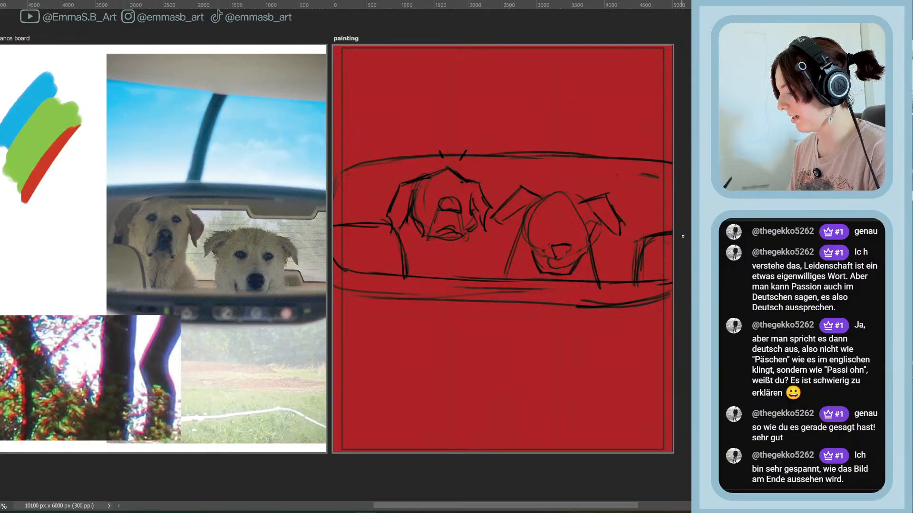
left_click_drag(347, 168, 334, 179)
left_click_drag(372, 159, 334, 178)
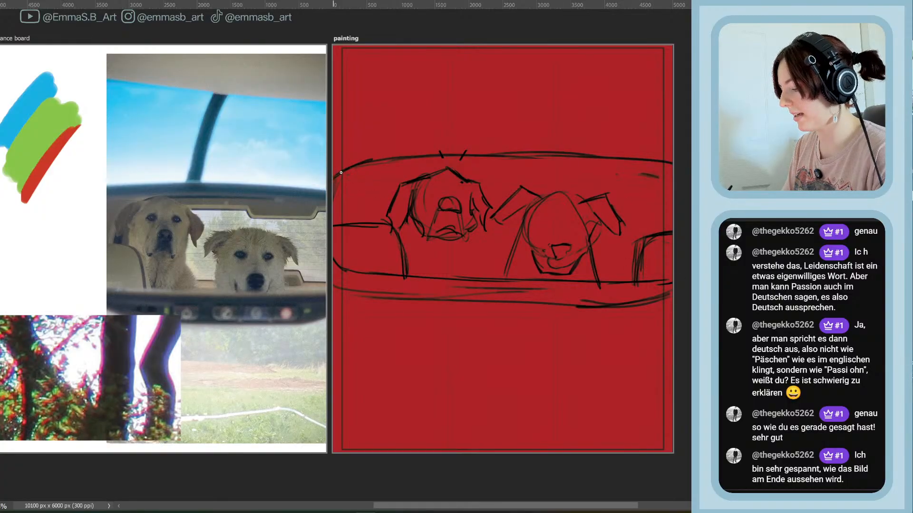
left_click_drag(638, 245, 630, 276)
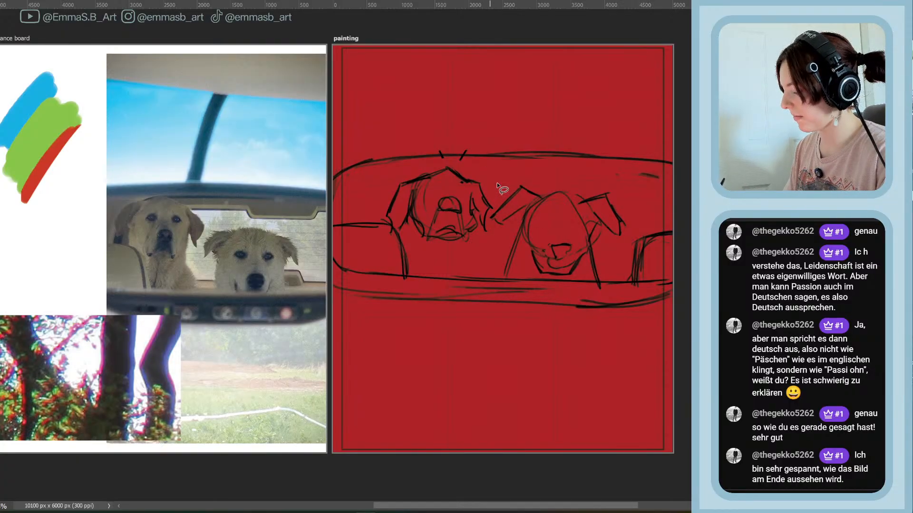
Lasso the left dog's head and scale it slightly smaller, and clear the lasso selection made around the right dog
mouse_move(495, 176)
left_mouse_down()
mouse_move(495, 221)
mouse_move(450, 249)
mouse_move(396, 230)
mouse_move(398, 174)
mouse_move(494, 179)
left_mouse_up()
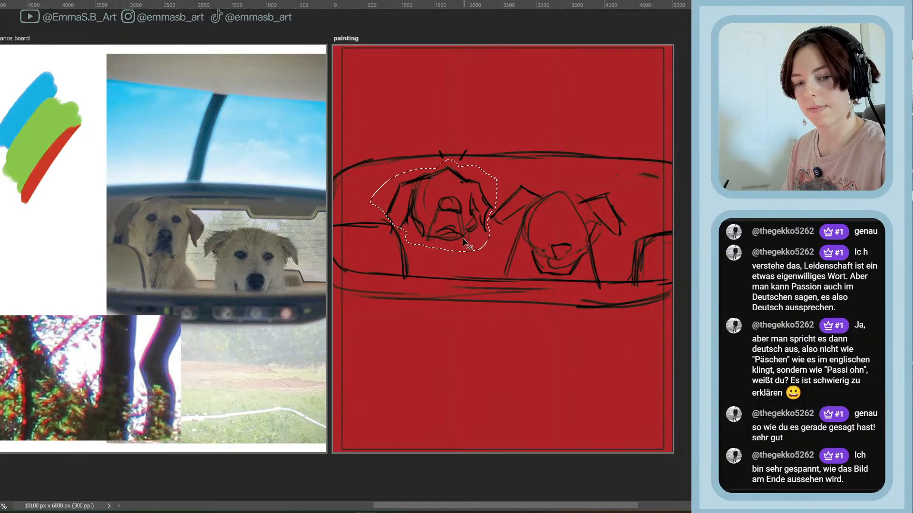
key("ctrl+t")
left_click_drag(496, 253, 460, 228)
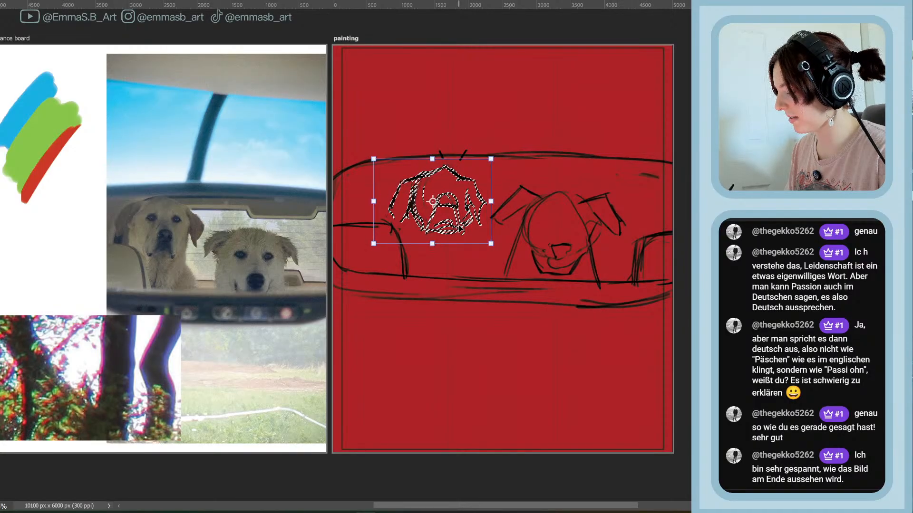
key("Return")
mouse_move(568, 180)
left_mouse_down()
mouse_move(519, 176)
mouse_move(493, 207)
mouse_move(483, 257)
mouse_move(495, 276)
mouse_move(603, 281)
mouse_move(625, 238)
mouse_move(621, 203)
mouse_move(565, 176)
mouse_move(503, 189)
mouse_move(485, 218)
mouse_move(482, 249)
left_mouse_up()
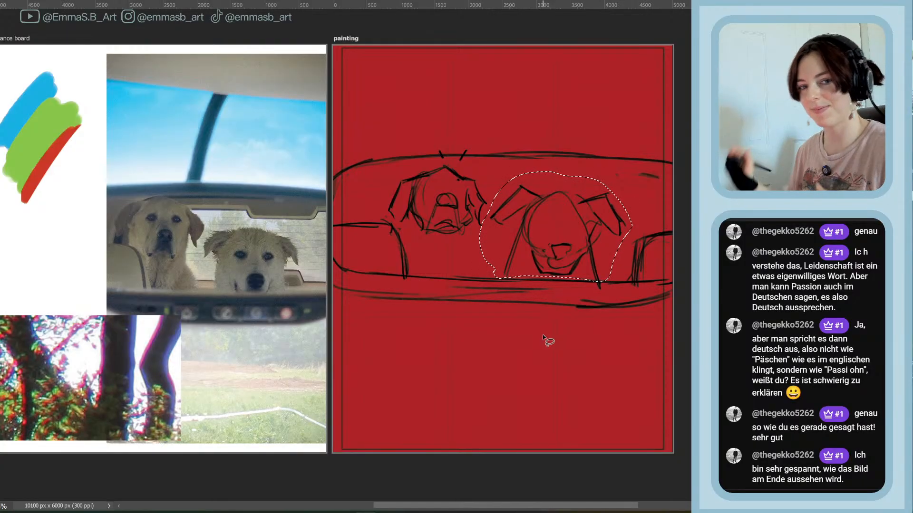
left_click(584, 260)
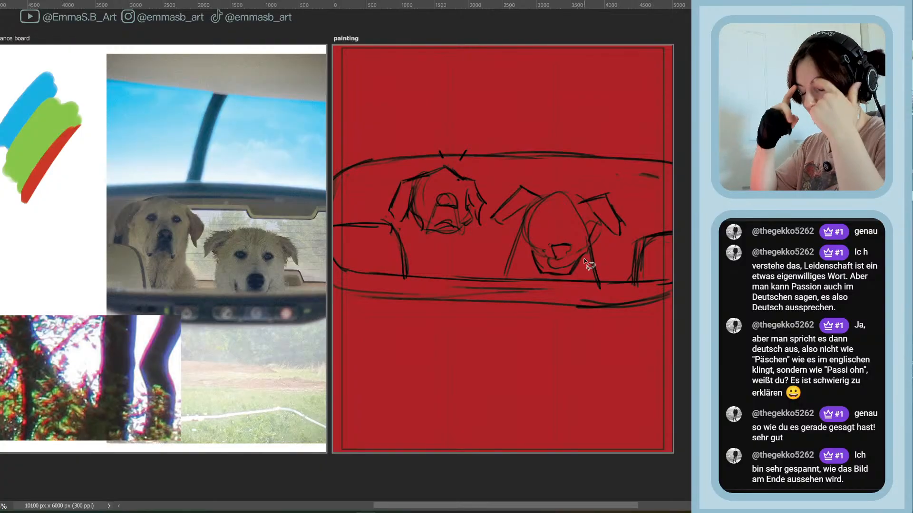
Sketch the left dog's neck and chest down to the mirror's lower rim, and add fur strokes beside the right dog's face
key("b")
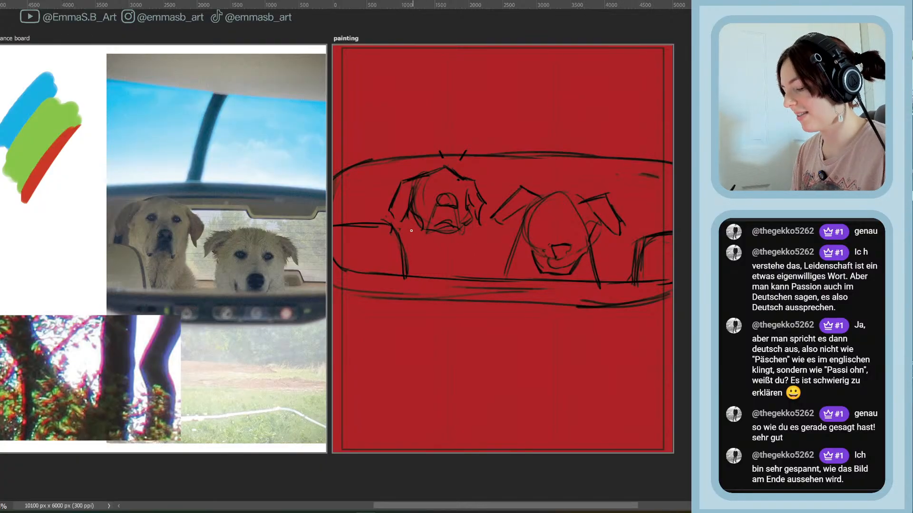
left_click_drag(411, 217, 403, 244)
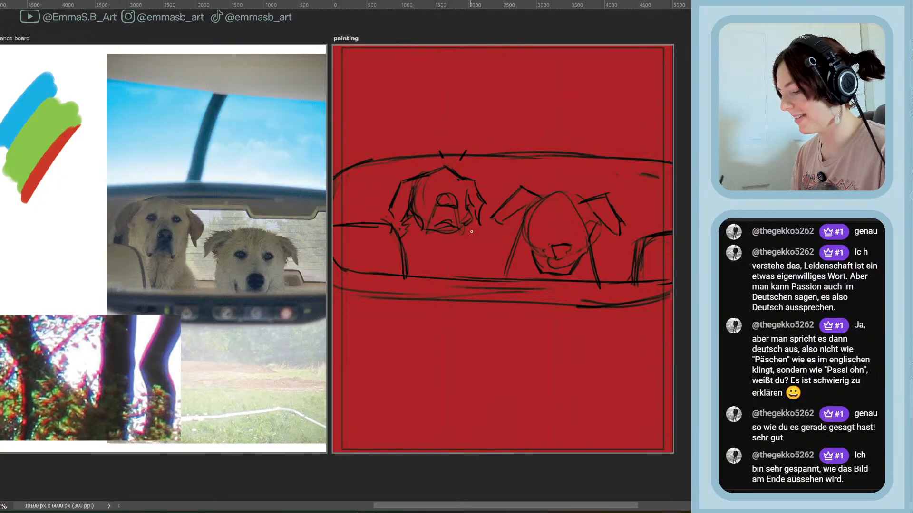
mouse_move(471, 219)
left_mouse_down()
mouse_move(456, 256)
mouse_move(477, 274)
left_mouse_up()
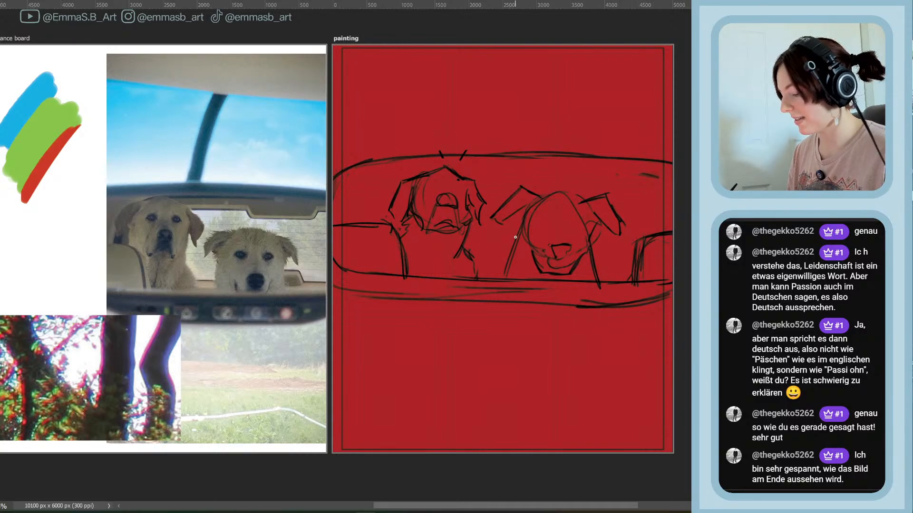
left_click_drag(520, 262, 525, 269)
left_click_drag(519, 229, 513, 214)
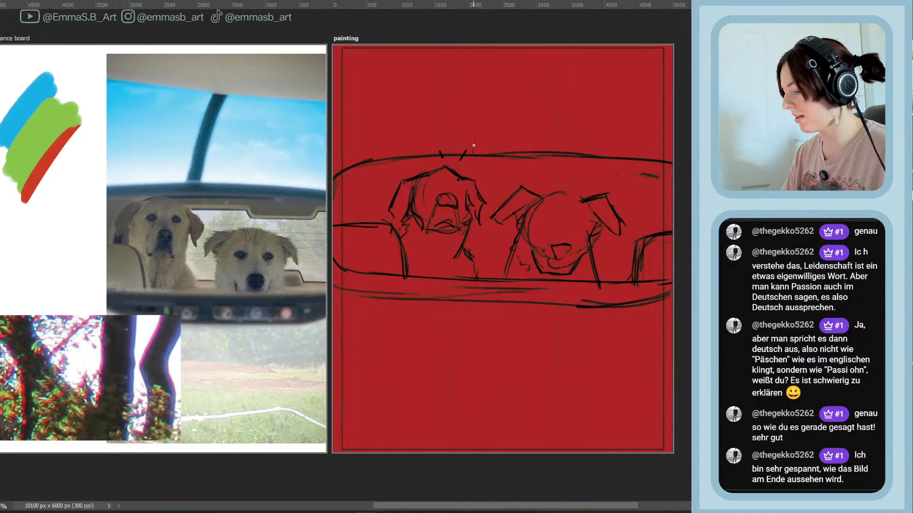
Draw the curved mirror stem as two lines running from the mirror's upper edge to the top of the painting
left_click_drag(473, 151, 483, 112)
left_click_drag(520, 45, 475, 129)
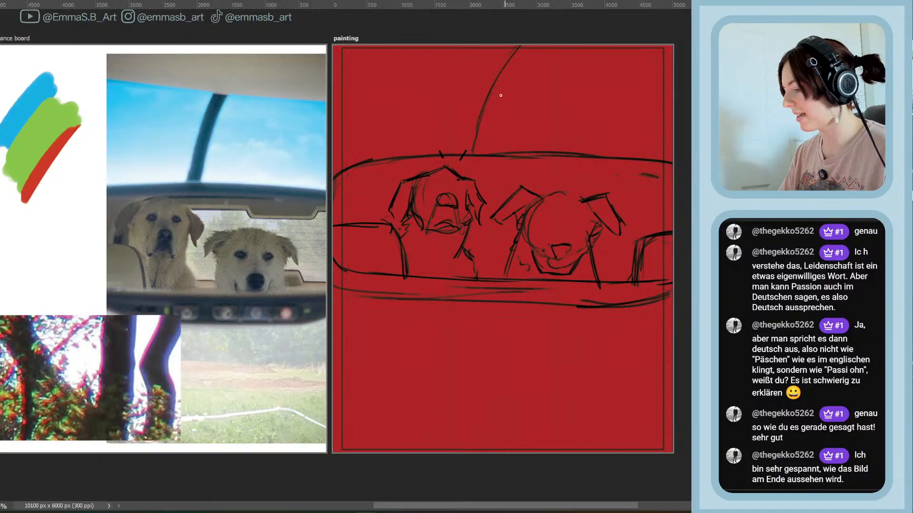
mouse_move(533, 45)
left_mouse_down()
mouse_move(500, 96)
mouse_move(490, 153)
left_mouse_up()
Draw the car's roof edge as a shallow doubled curve across the painting above the mirror, and undo the oval around both dogs
mouse_move(341, 68)
left_mouse_down()
mouse_move(388, 84)
mouse_move(505, 97)
left_mouse_up()
left_click_drag(395, 81, 528, 99)
left_click_drag(643, 100, 673, 105)
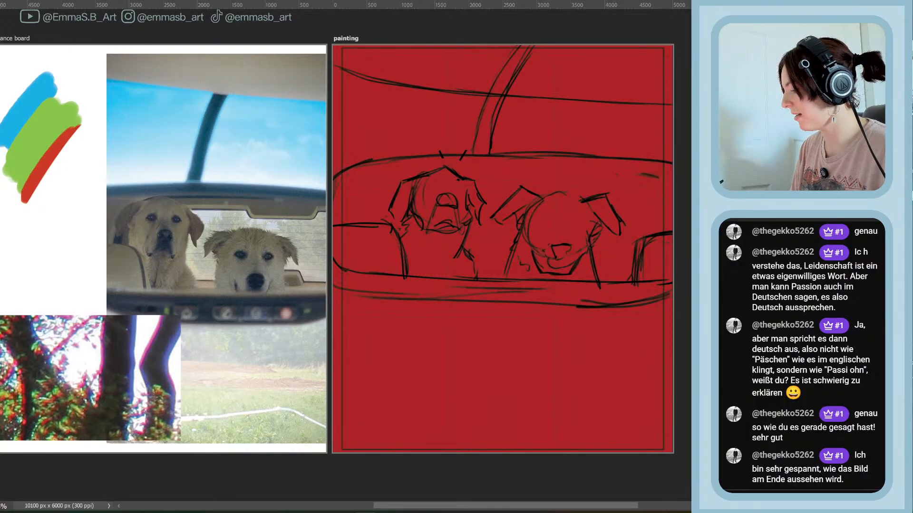
mouse_move(466, 93)
left_mouse_down()
mouse_move(318, 56)
mouse_move(527, 95)
mouse_move(671, 105)
left_mouse_up()
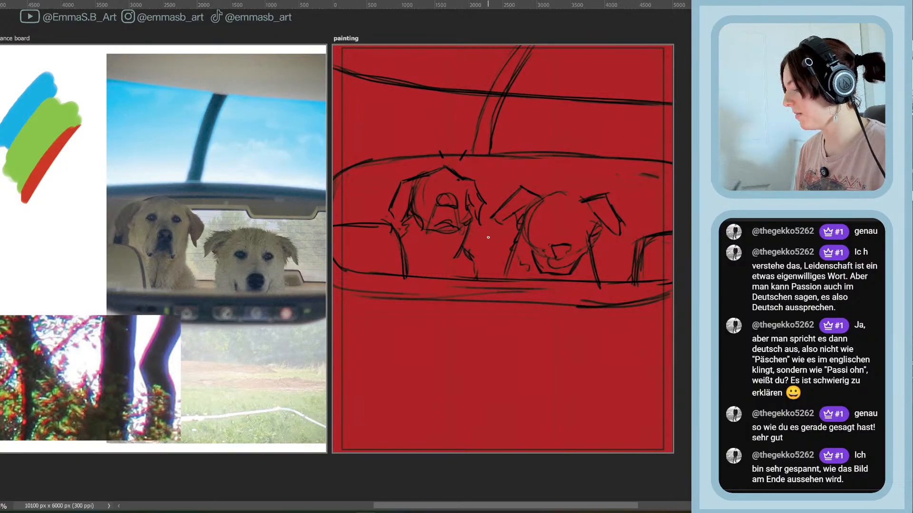
mouse_move(565, 161)
left_mouse_down()
mouse_move(494, 307)
mouse_move(442, 158)
left_mouse_up()
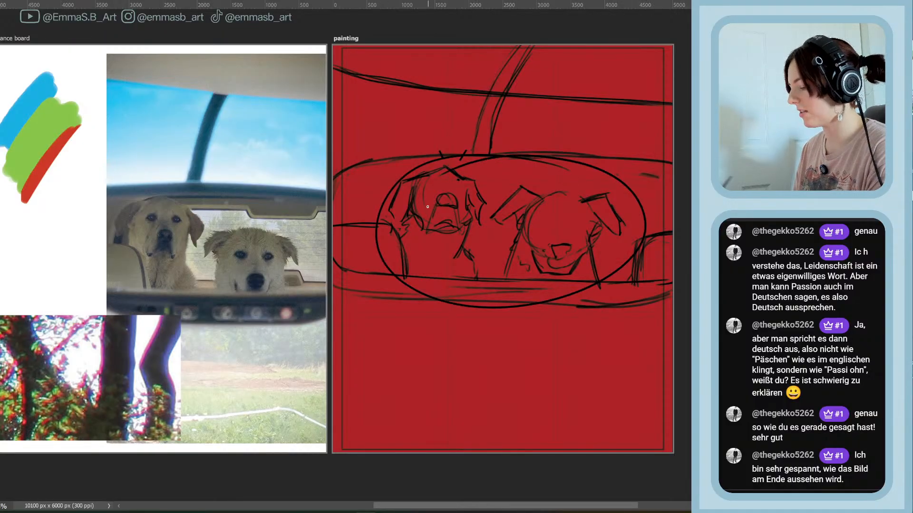
key("ctrl+z")
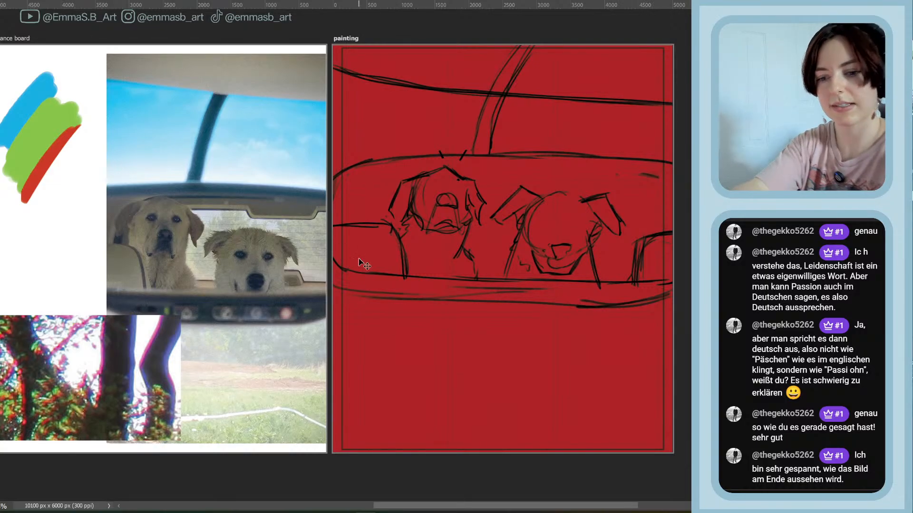
Sketch a nearly horizontal background line across the painting below the mirror
scroll(359, 259, "down", 2)
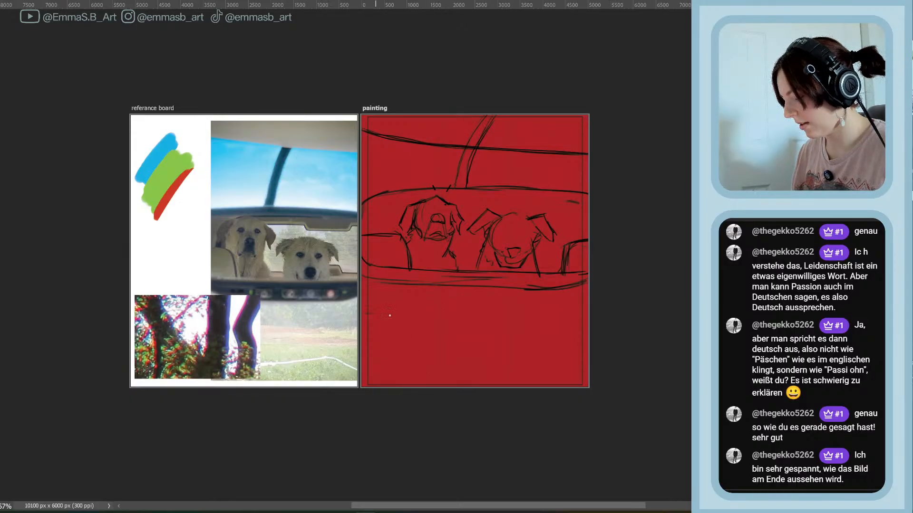
mouse_move(389, 316)
left_mouse_down()
mouse_move(573, 323)
mouse_move(541, 322)
left_mouse_up()
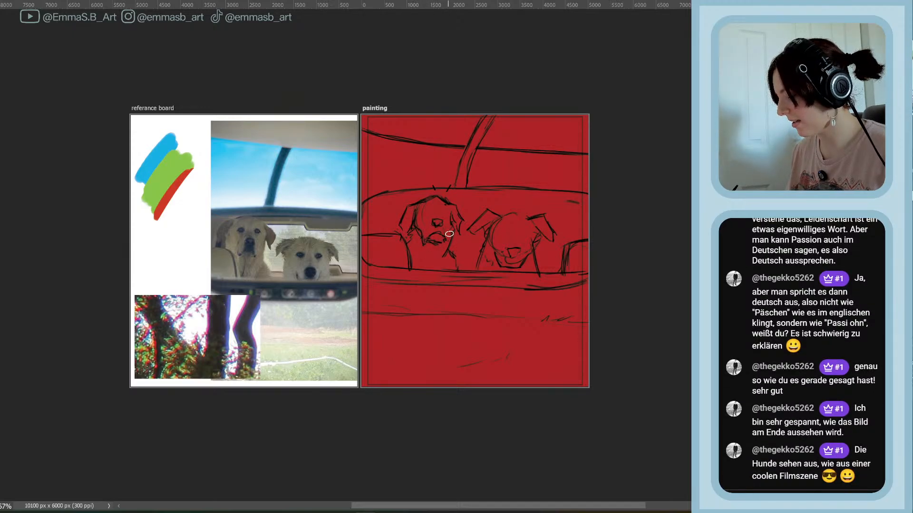
Erase the left dog's ears, redraw them drooping on both sides of its head, and darken the fur along its chest edge
left_click_drag(448, 221, 451, 242)
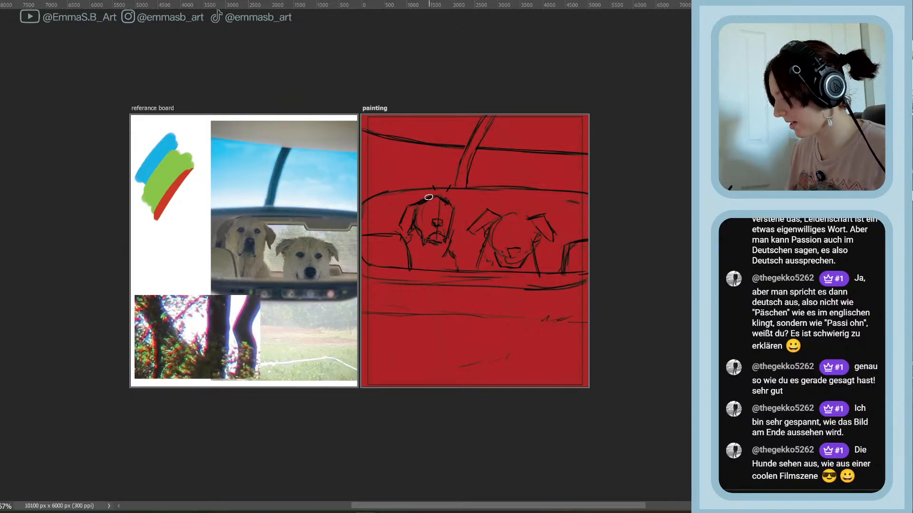
mouse_move(437, 192)
left_mouse_down()
mouse_move(455, 209)
mouse_move(418, 207)
left_mouse_up()
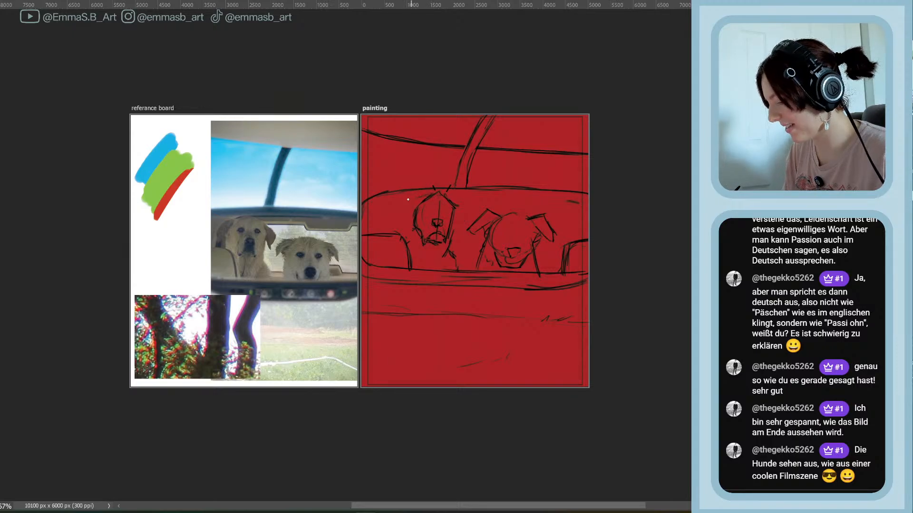
left_click_drag(428, 196, 410, 199)
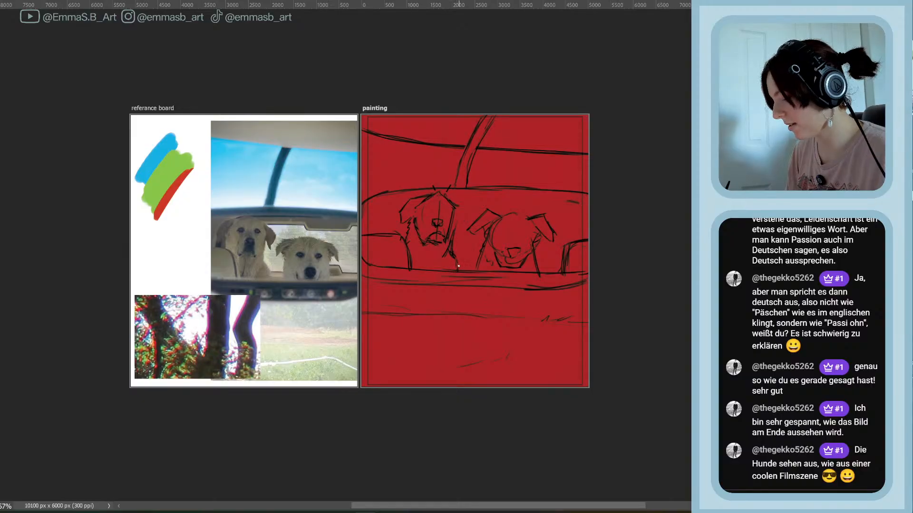
left_click_drag(454, 252, 459, 263)
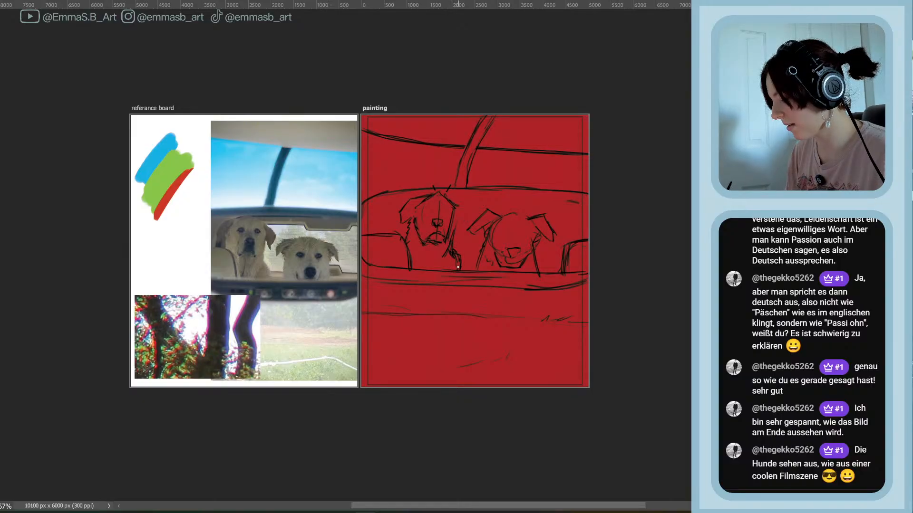
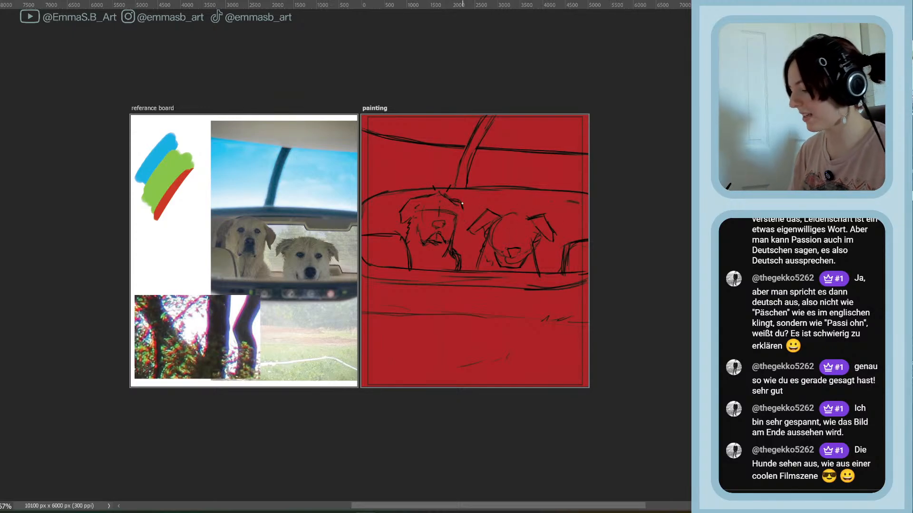
left_click_drag(462, 208, 470, 217)
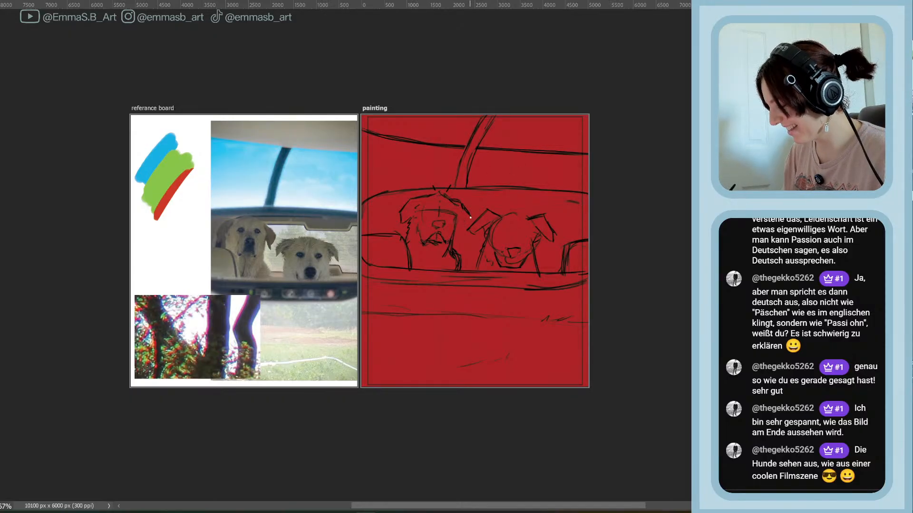
left_click_drag(470, 217, 465, 222)
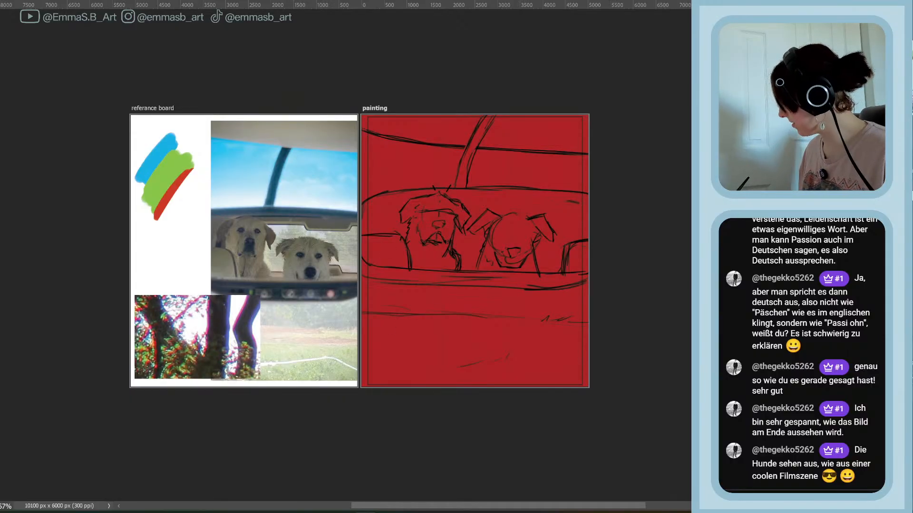
Sketch white outlines of the right dog's chin and neck over the mirror rim in the reference board photo
left_click(155, 107)
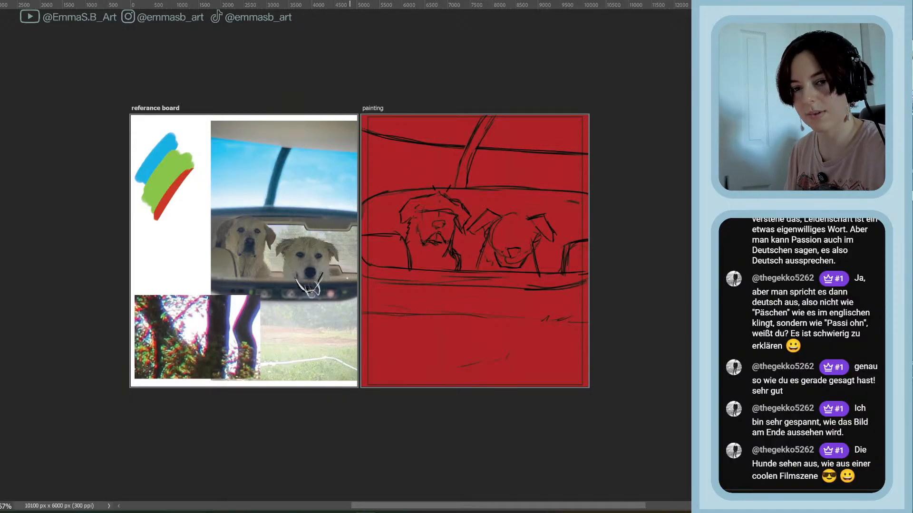
key("v")
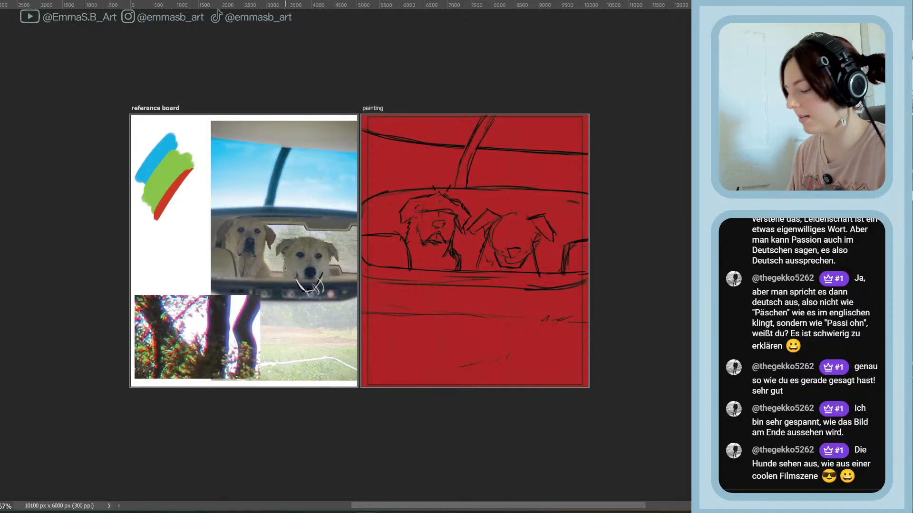
left_click_drag(329, 266, 336, 294)
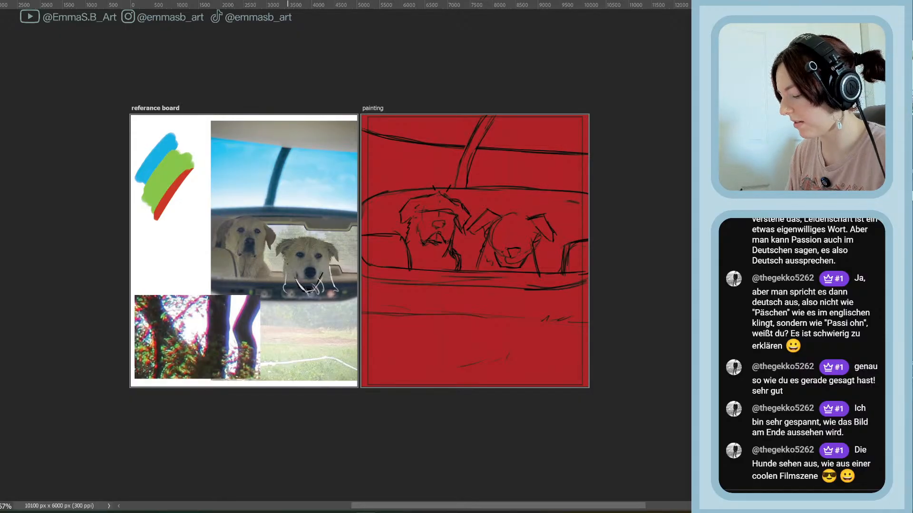
left_click_drag(287, 264, 280, 294)
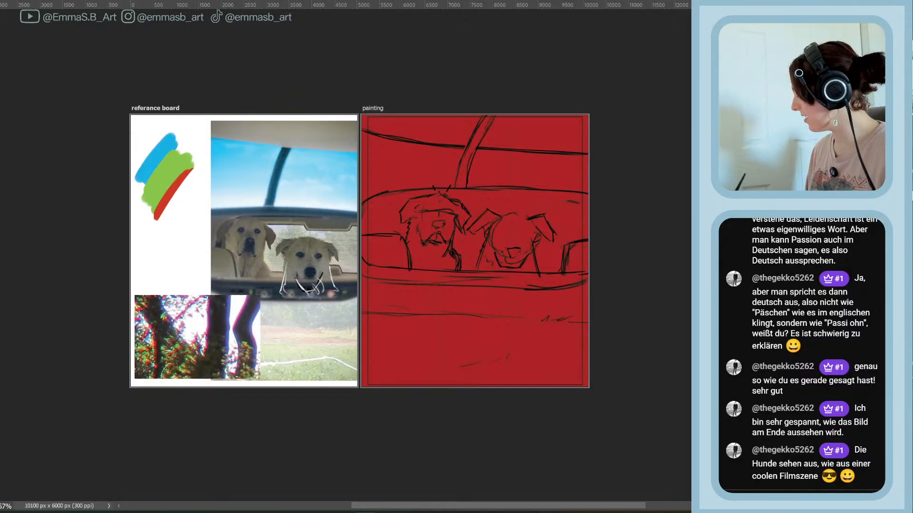
Erase the right dog's old face in the painting, and draw a vertical centre guide plus eye-level guide lines across both dogs
left_click(374, 108)
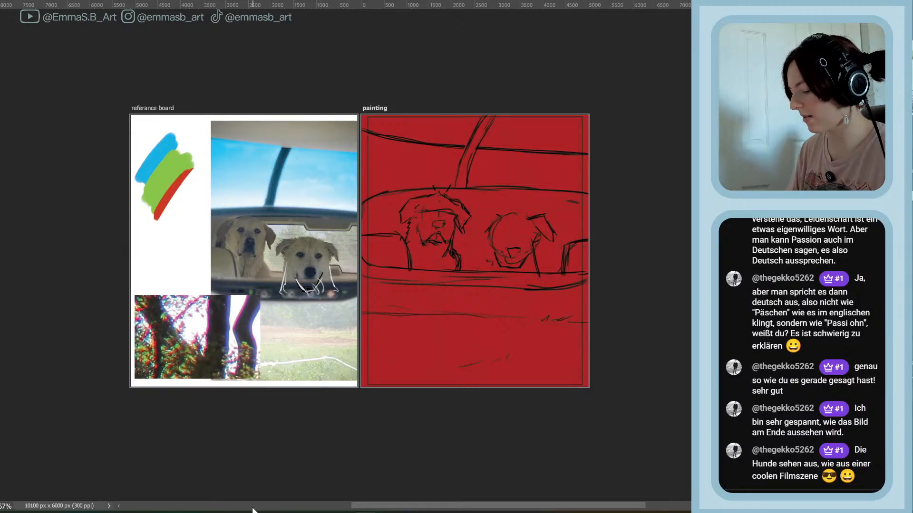
mouse_move(515, 245)
left_mouse_down()
mouse_move(497, 257)
mouse_move(499, 264)
mouse_move(520, 239)
mouse_move(514, 210)
mouse_move(514, 260)
left_mouse_up()
key("b")
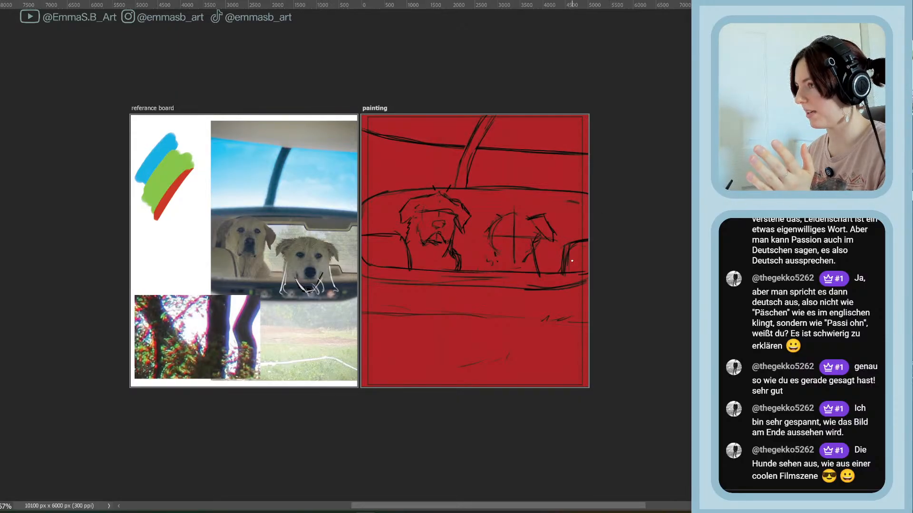
key("e")
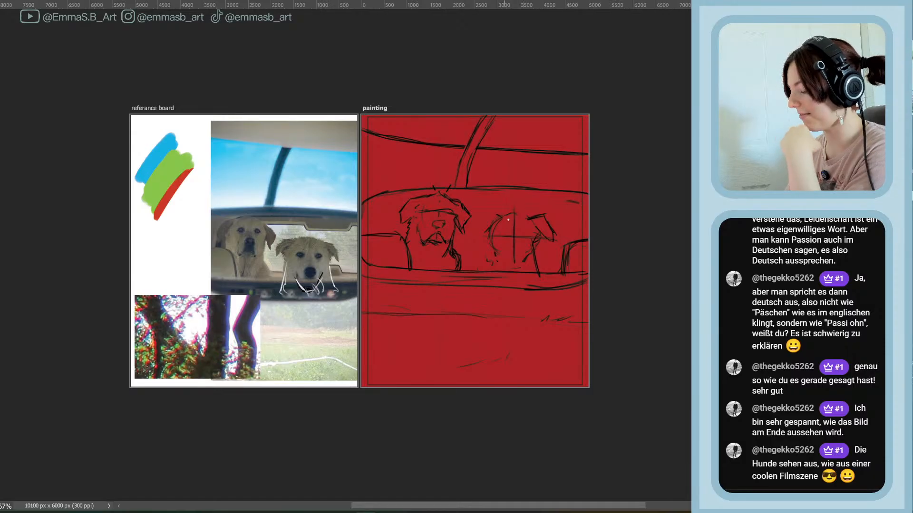
mouse_move(513, 205)
left_mouse_down()
mouse_move(515, 265)
mouse_move(511, 225)
mouse_move(502, 234)
mouse_move(524, 236)
mouse_move(506, 220)
mouse_move(511, 252)
left_mouse_up()
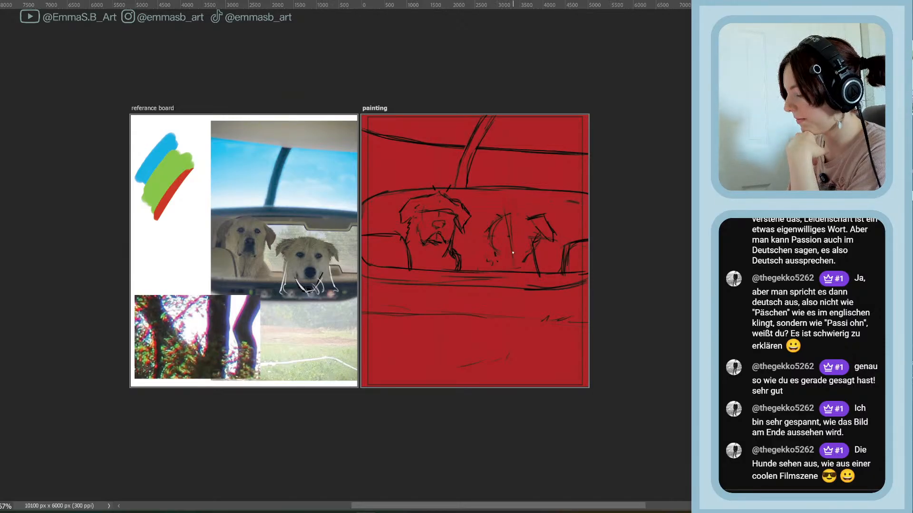
key("ctrl+z")
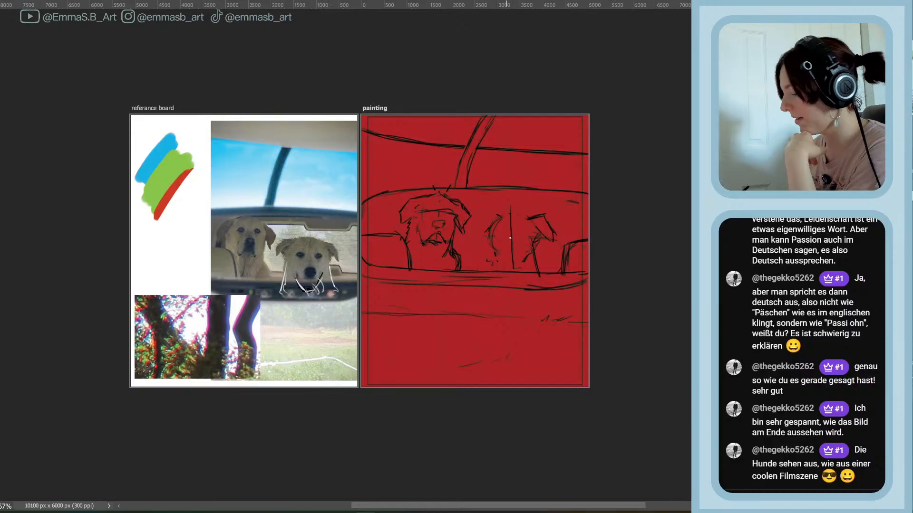
left_click_drag(401, 210, 475, 223)
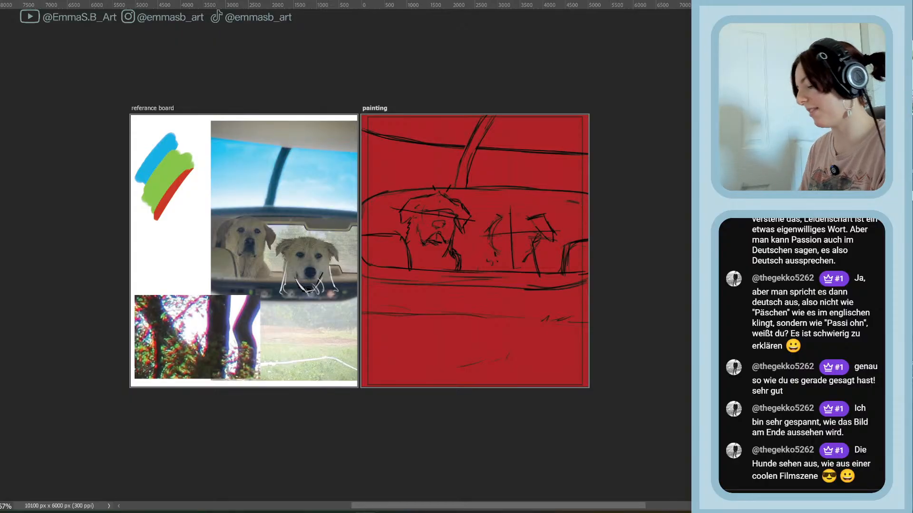
left_click_drag(399, 388, 640, 115)
left_click_drag(589, 154, 526, 193)
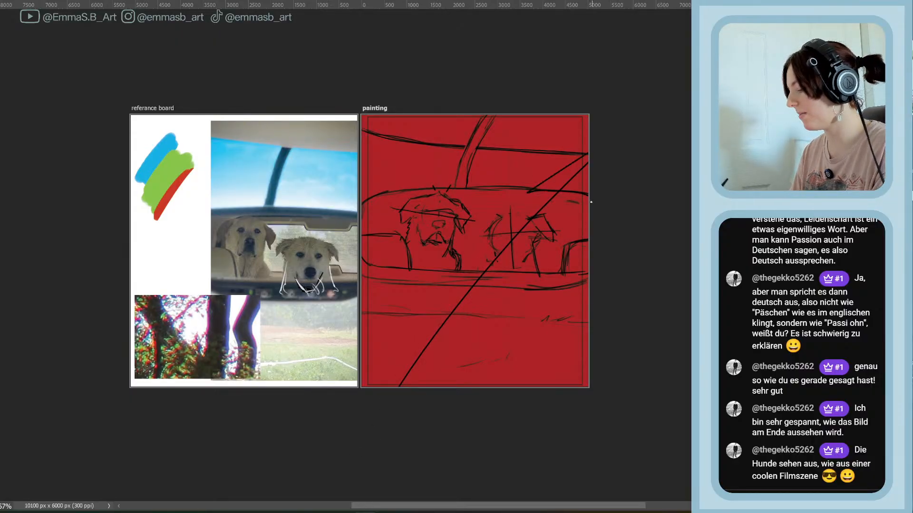
key("ctrl+z")
key("ctrl+z")
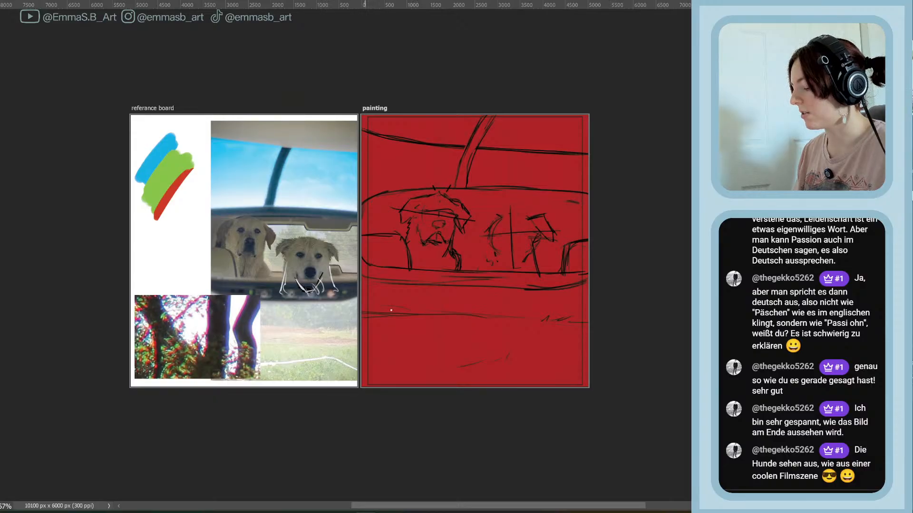
left_click_drag(391, 310, 363, 314)
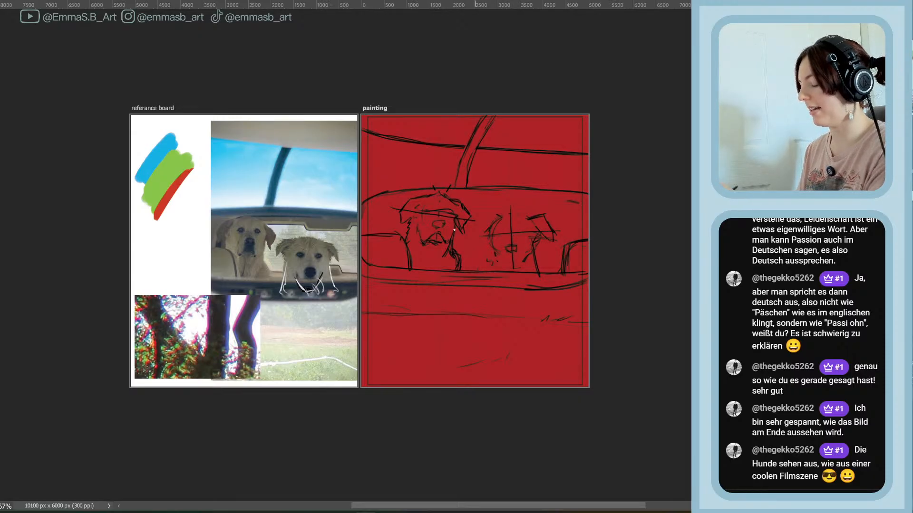
mouse_move(368, 165)
left_mouse_down()
mouse_move(459, 231)
mouse_move(482, 202)
left_mouse_up()
left_click_drag(448, 232, 485, 200)
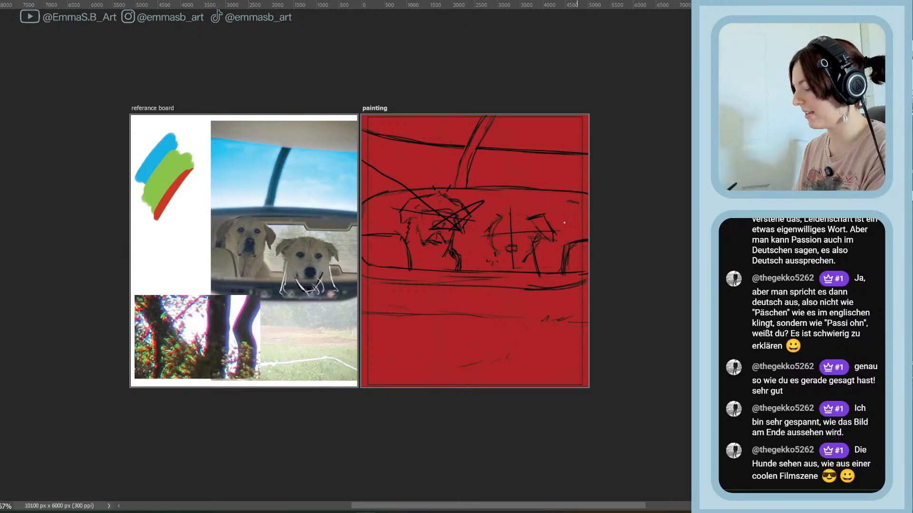
mouse_move(556, 217)
left_mouse_down()
mouse_move(494, 243)
mouse_move(511, 224)
mouse_move(493, 245)
mouse_move(520, 242)
left_mouse_up()
left_click_drag(509, 226, 518, 252)
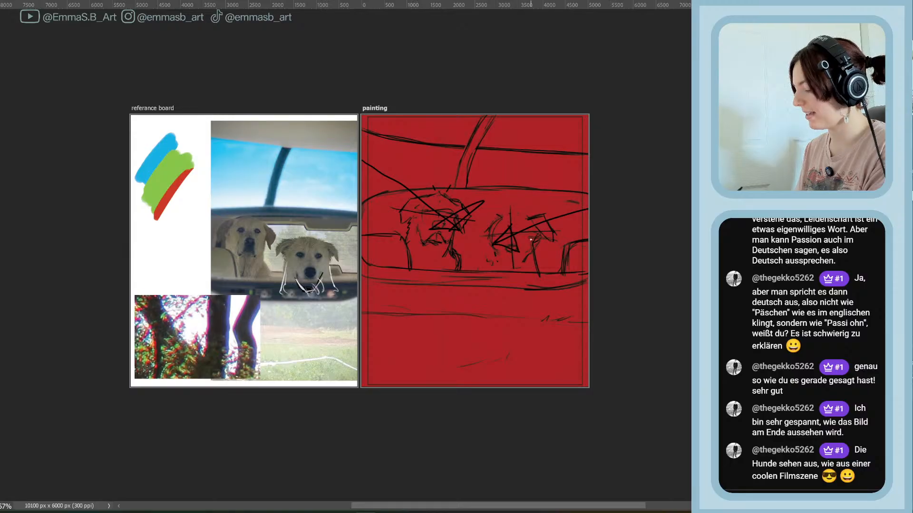
mouse_move(531, 190)
left_mouse_down()
mouse_move(421, 271)
mouse_move(497, 185)
mouse_move(440, 204)
left_mouse_up()
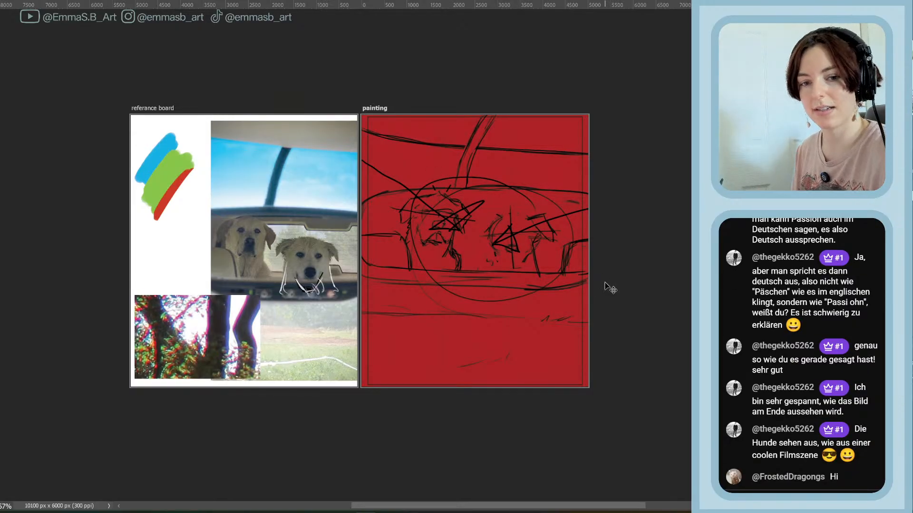
key("ctrl+z")
key("ctrl+z")
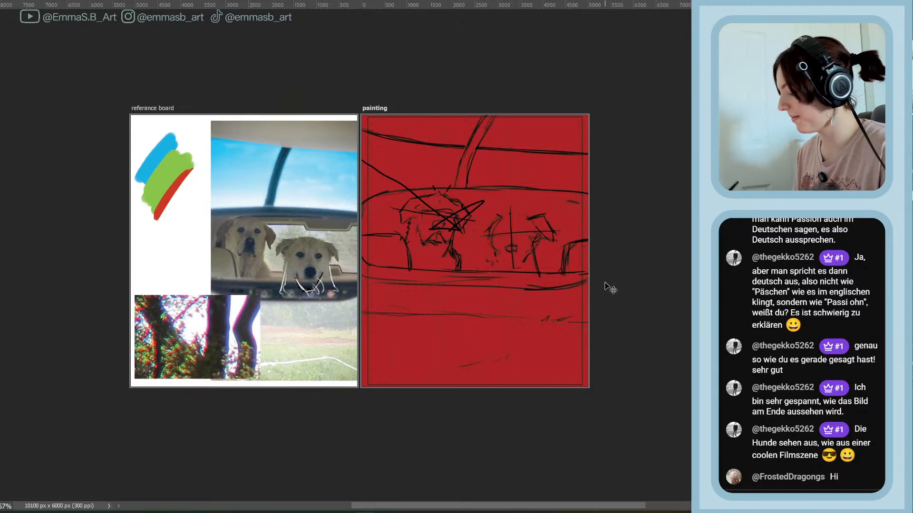
key("ctrl+z")
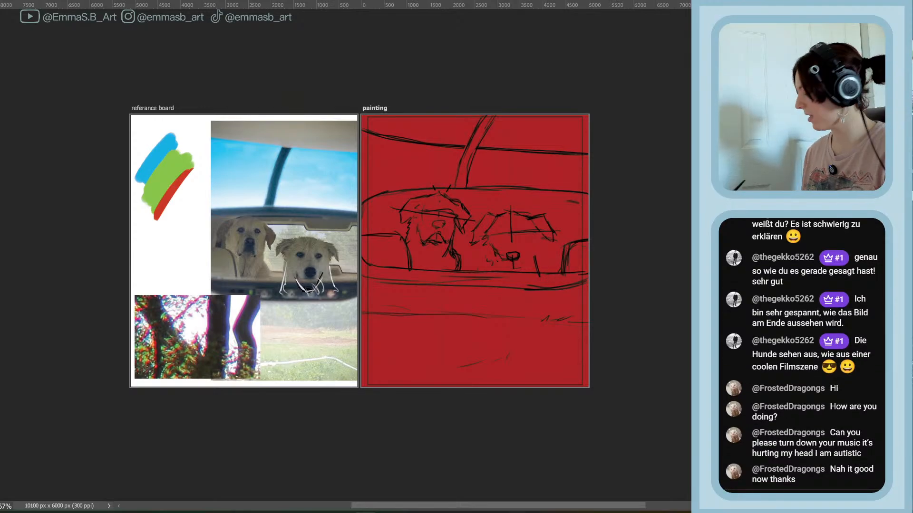
Lasso the mirror's lower rim without the right seat outline, transform it slightly downward, and deselect it
key("ctrl+z")
key("ctrl+shift+z")
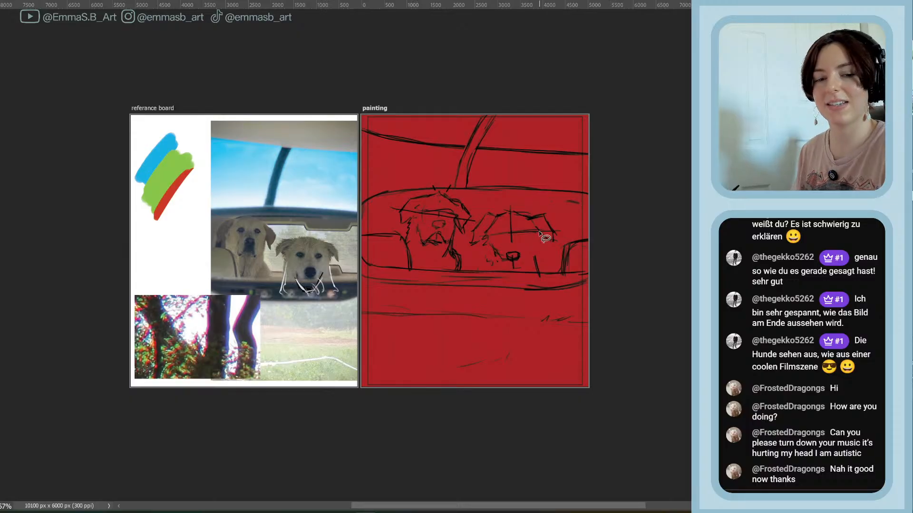
mouse_move(384, 258)
left_mouse_down()
mouse_move(359, 253)
mouse_move(355, 273)
mouse_move(367, 285)
mouse_move(528, 305)
left_mouse_up()
mouse_move(589, 227)
left_mouse_down()
mouse_move(540, 271)
mouse_move(417, 263)
left_mouse_up()
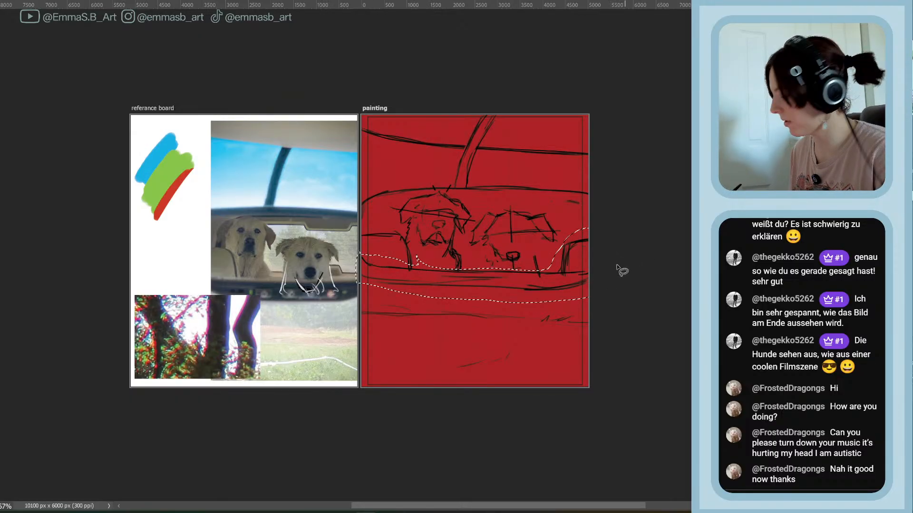
mouse_move(610, 231)
left_mouse_down()
mouse_move(581, 234)
mouse_move(552, 268)
mouse_move(629, 268)
left_mouse_up()
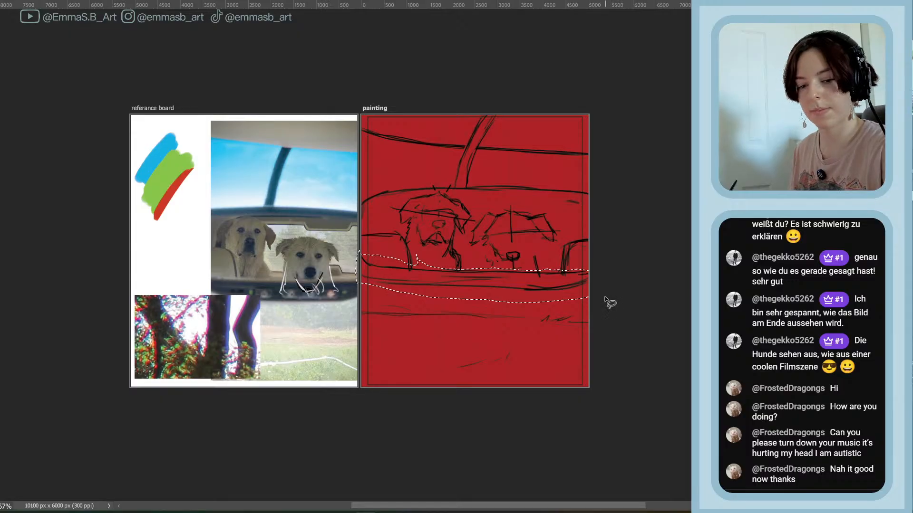
key("ctrl+t")
left_click_drag(610, 303, 603, 300)
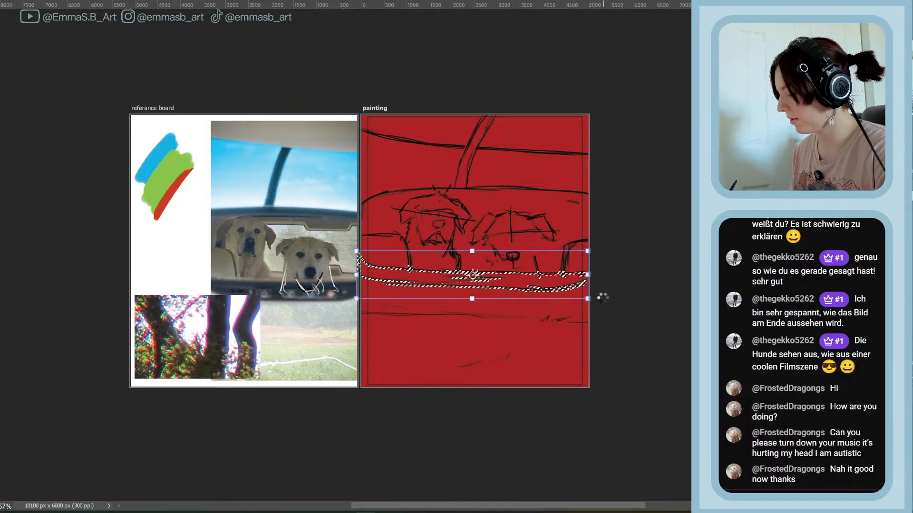
key("Down")
key("Down")
key("Down")
key("Down")
key("Down")
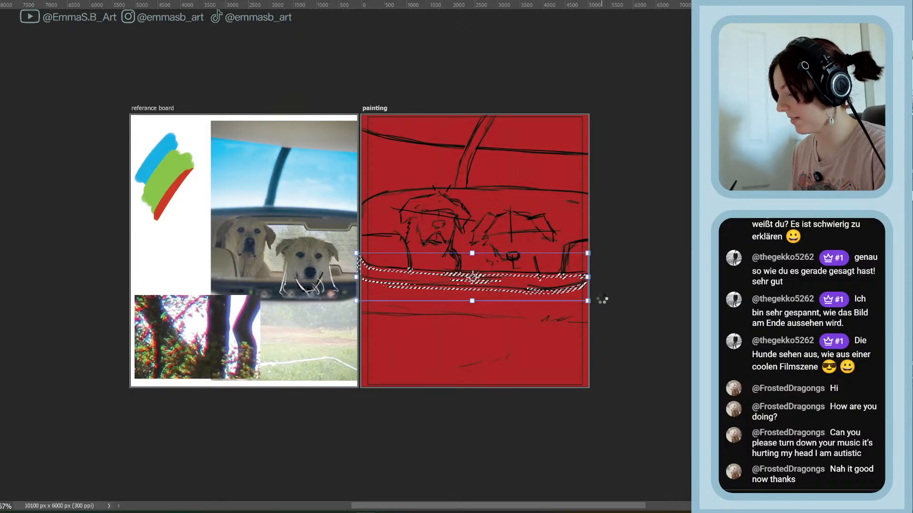
key("Down")
key("Down")
key("Down")
key("Down")
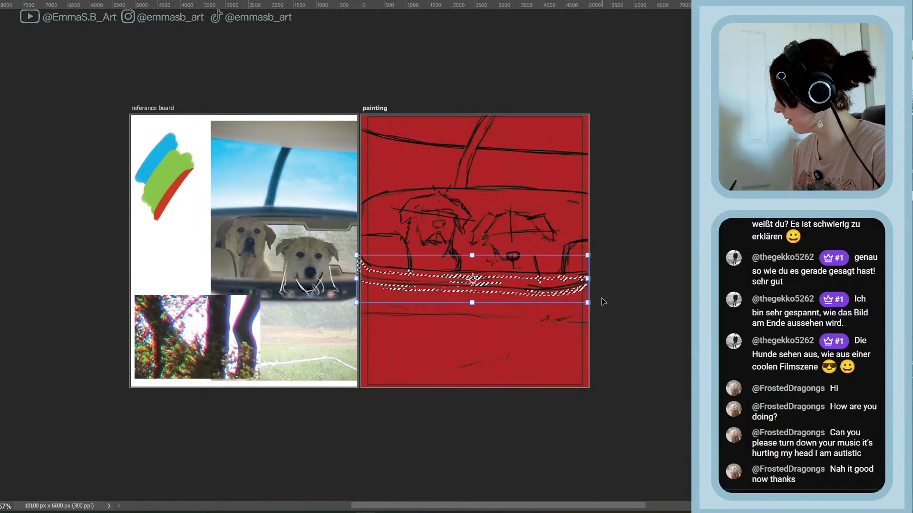
key("Down")
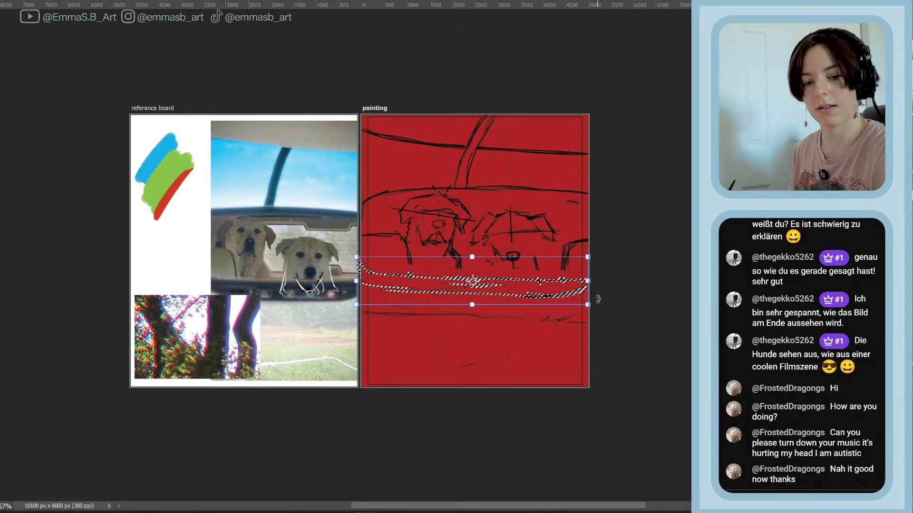
key("Return")
key("ctrl+d")
key("ctrl+t")
key("Return")
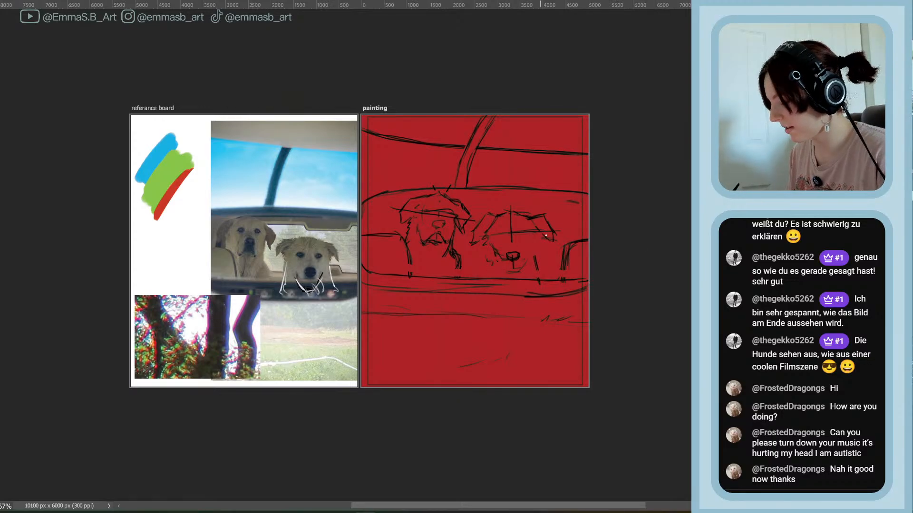
Sketch the right dog's nose and rounded chin, and reinforce the mirror's upper edge across the painting
mouse_move(524, 249)
left_mouse_down()
mouse_move(526, 264)
mouse_move(496, 270)
mouse_move(513, 273)
left_mouse_up()
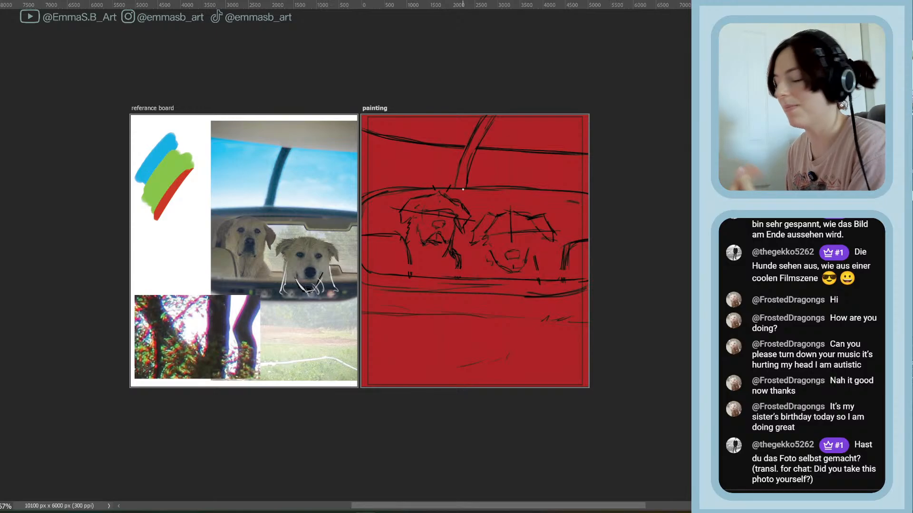
left_click_drag(364, 193, 588, 195)
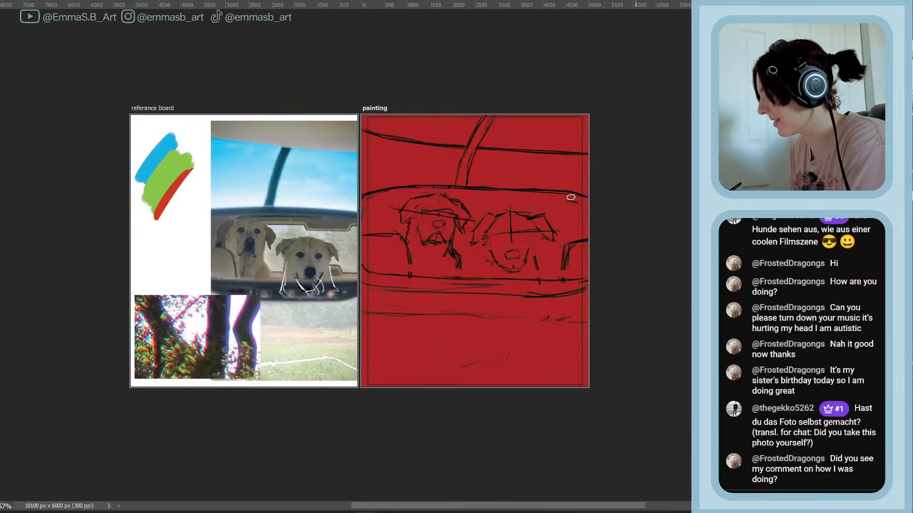
Darken the rear-view mirror's upper edge and the inner lower edge with long black strokes in the painting
left_click_drag(484, 186, 589, 198)
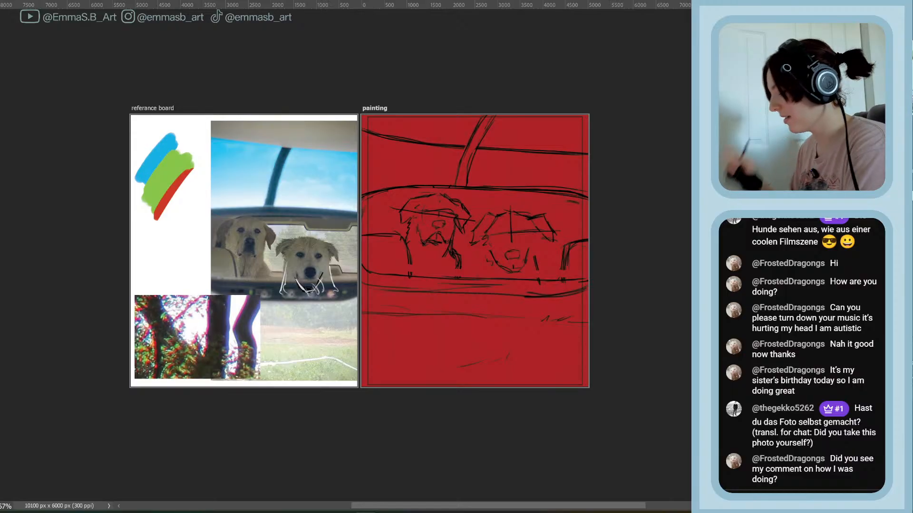
left_click_drag(410, 278, 554, 280)
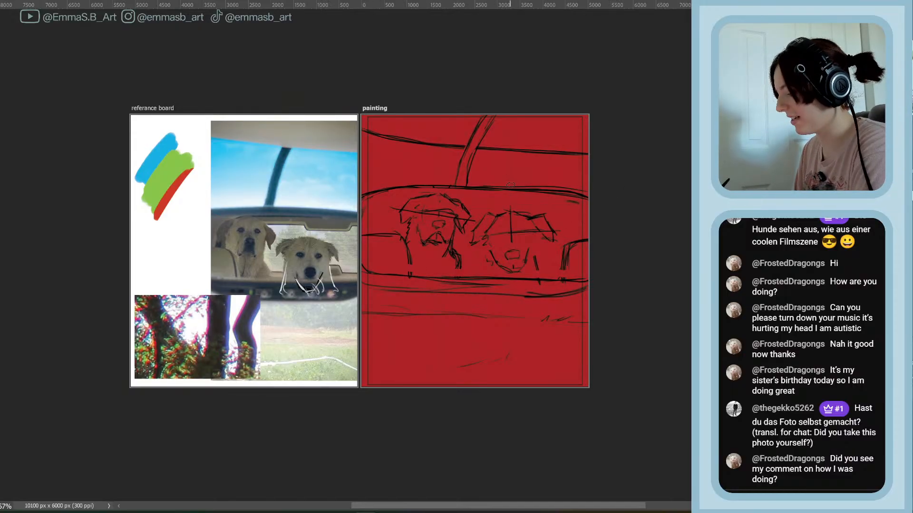
left_click_drag(495, 188, 580, 195)
left_click_drag(438, 277, 572, 283)
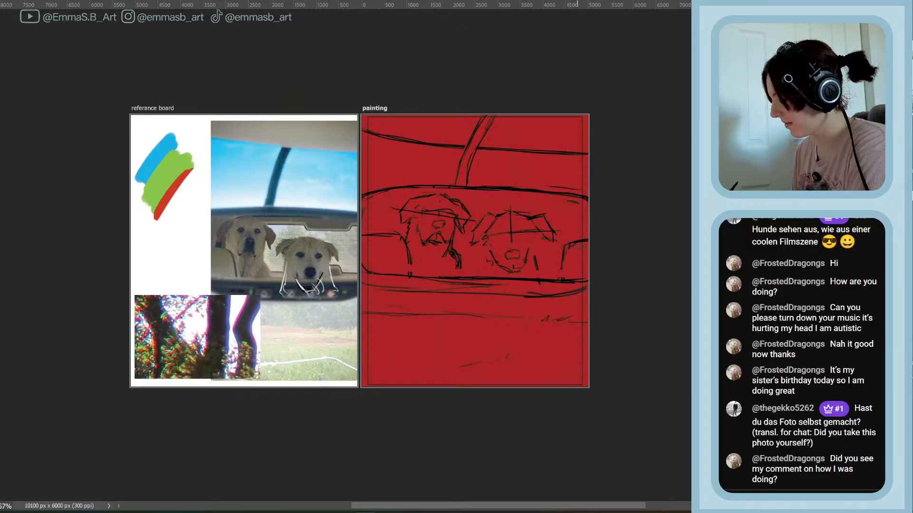
Darken the right seat's outline and the left seat's top edge inside the mirror, and save the document
mouse_move(559, 279)
left_mouse_down()
mouse_move(565, 247)
mouse_move(589, 241)
left_mouse_up()
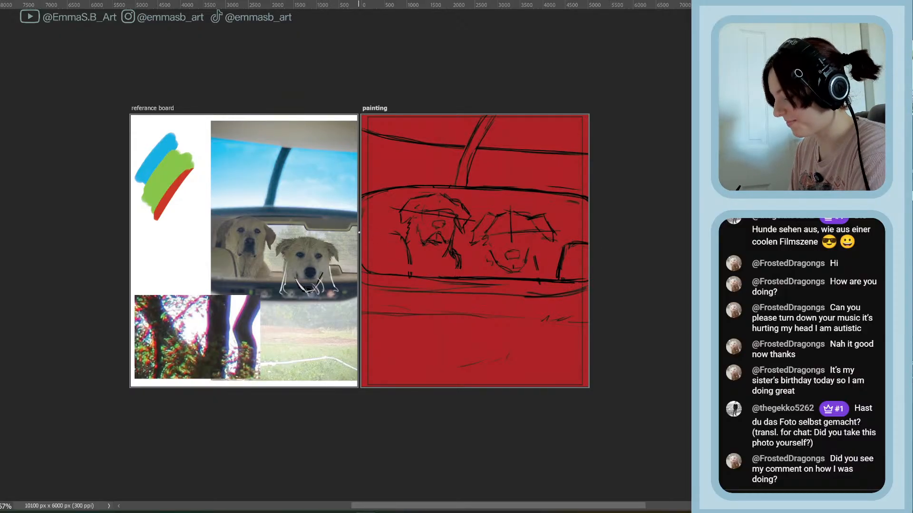
left_click_drag(396, 235, 355, 234)
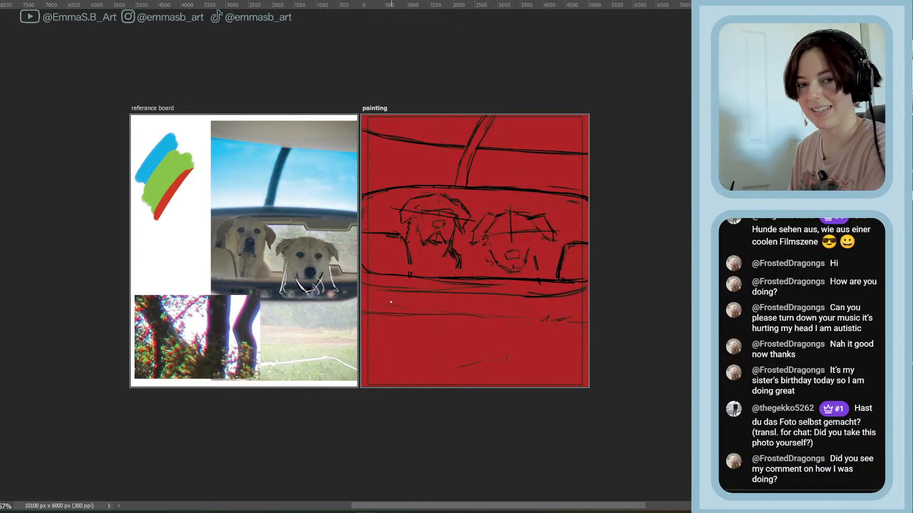
key("ctrl+s")
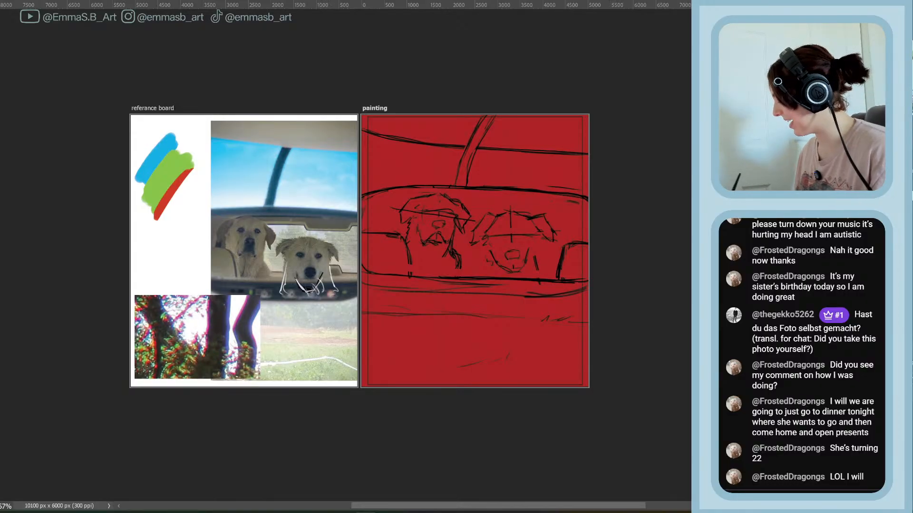
key("ctrl+z")
key("ctrl+shift+z")
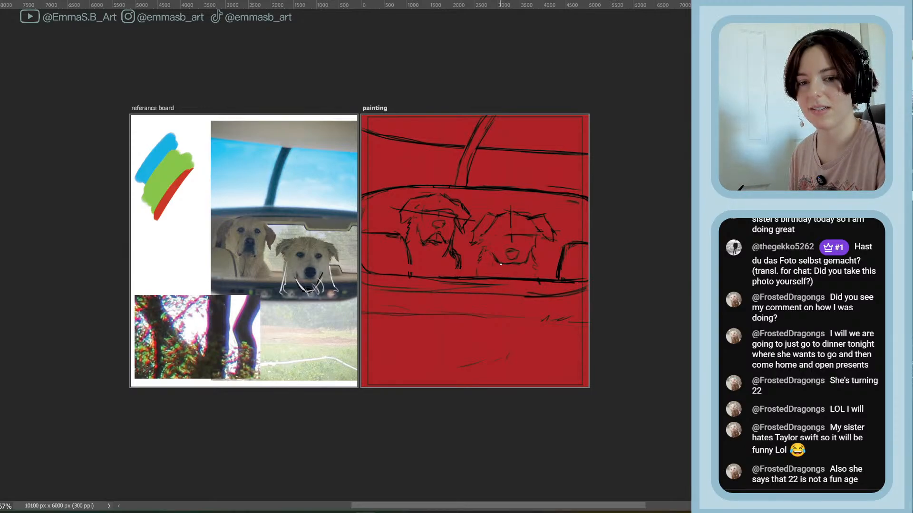
Lasso the right dog's nose and mouth, transform them slightly, and deselect them
key("l")
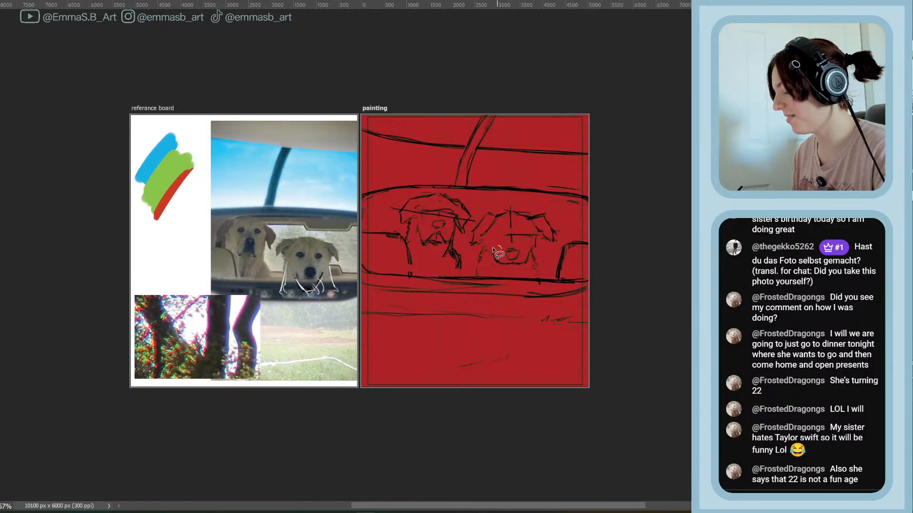
mouse_move(498, 247)
left_mouse_down()
mouse_move(513, 270)
mouse_move(524, 269)
mouse_move(528, 249)
mouse_move(504, 245)
left_mouse_up()
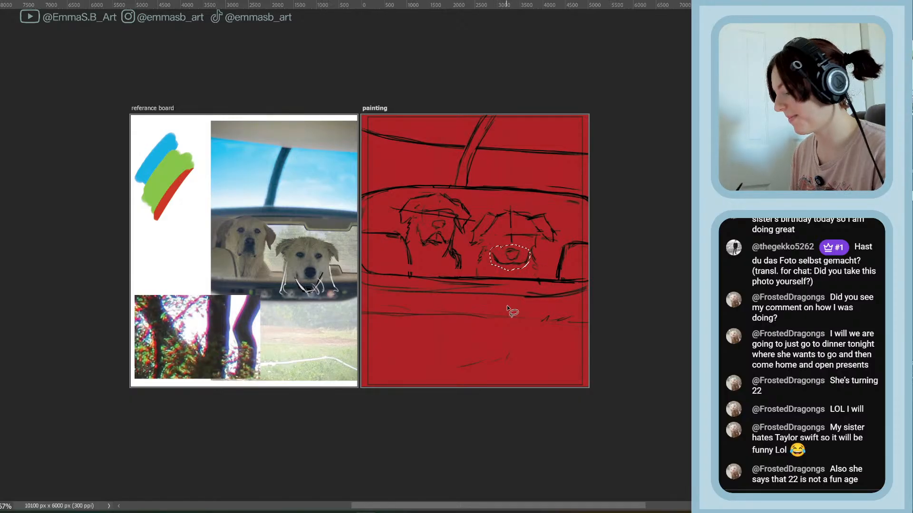
key("ctrl+t")
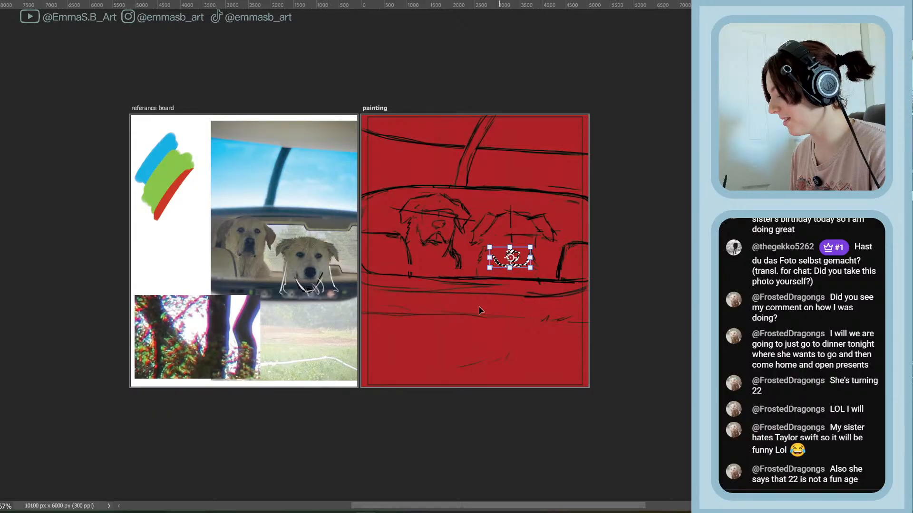
key("Return")
key("ctrl+d")
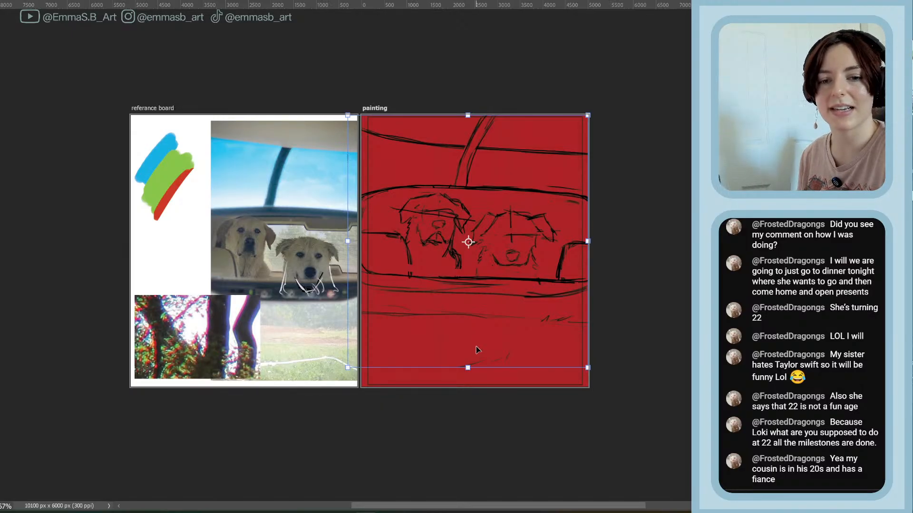
left_click(665, 309)
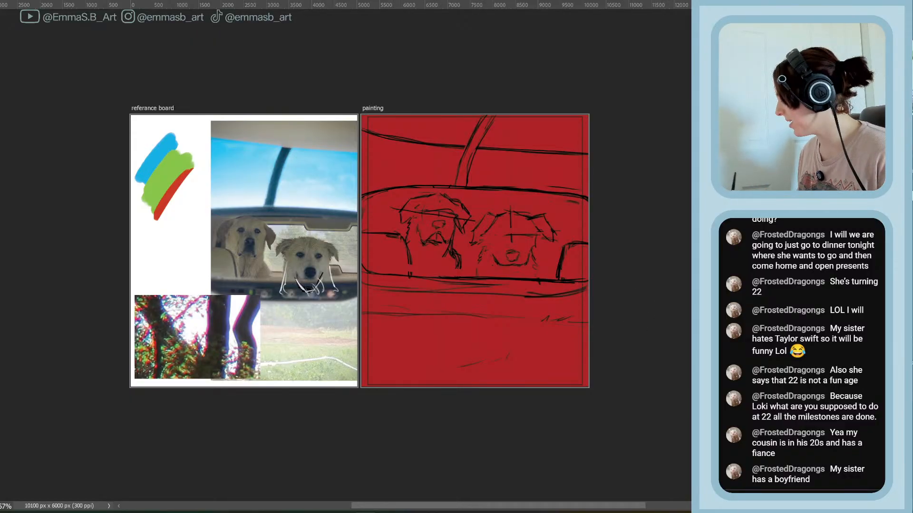
Redraw the mirror's inner lower edge and the inner side outlines of the right and left seats
key("b")
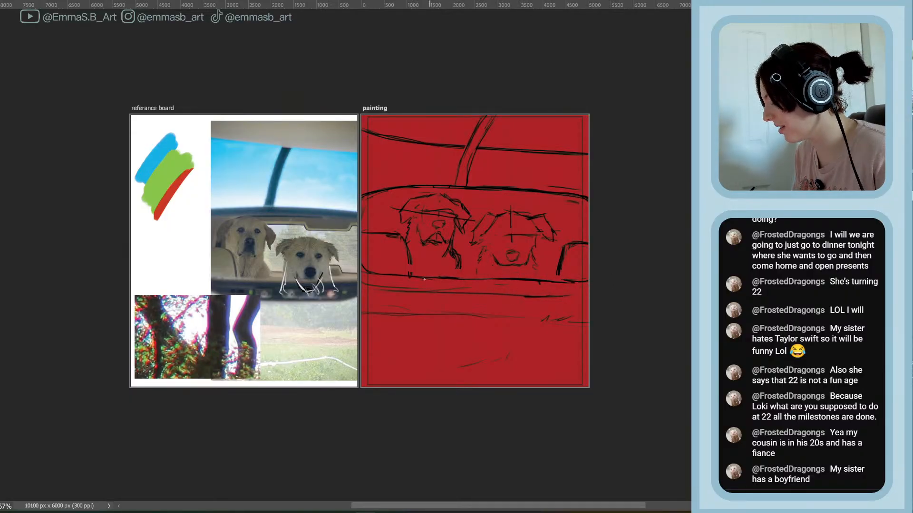
left_click_drag(458, 279, 559, 283)
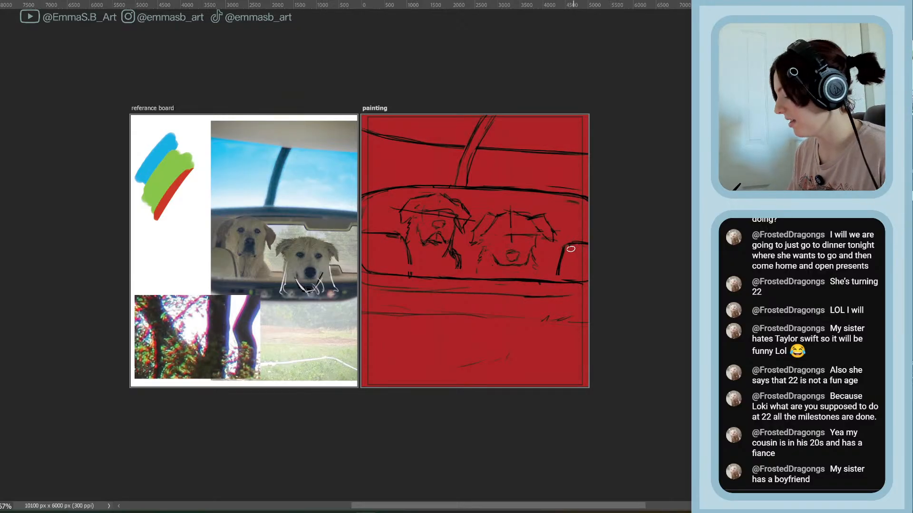
left_click_drag(564, 245, 554, 281)
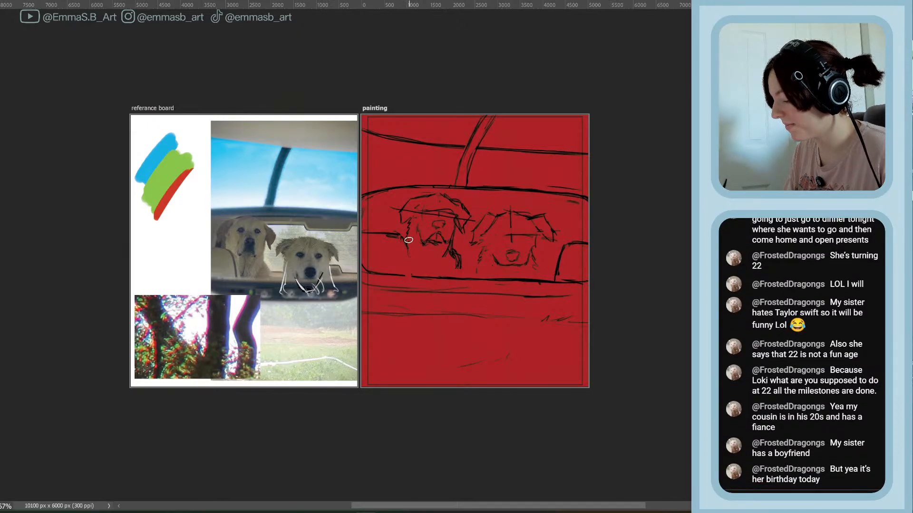
left_click_drag(404, 244, 410, 274)
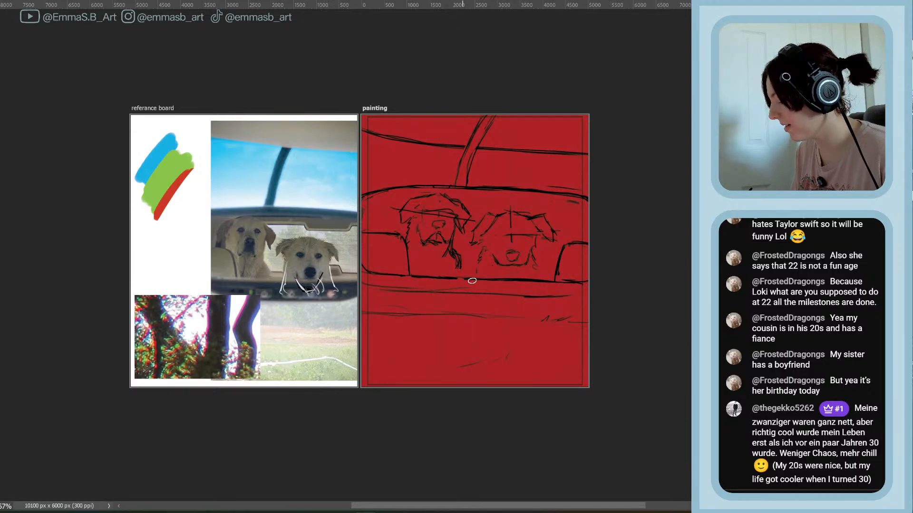
left_click_drag(470, 278, 587, 283)
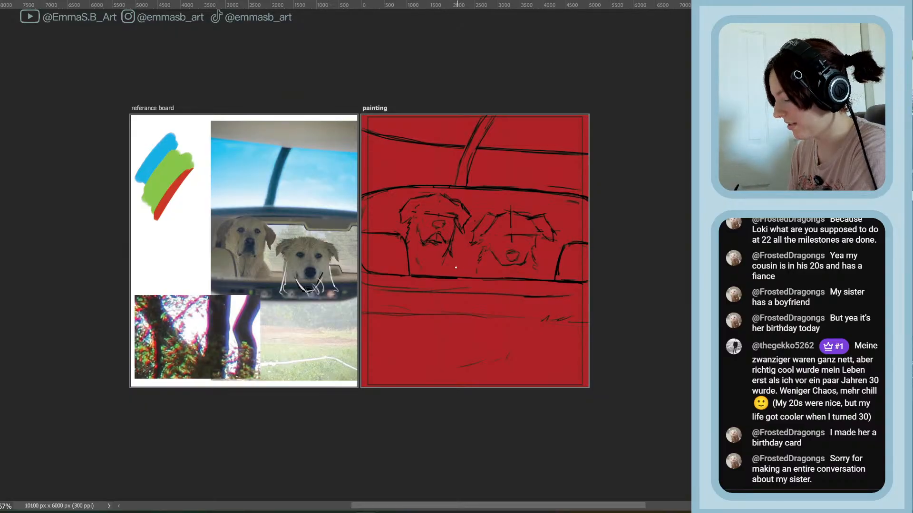
Sketch the left dog's lower chest line and the right dog's cheek fur, and clean up the right dog's ears and forehead by erasing
left_click_drag(452, 263, 457, 273)
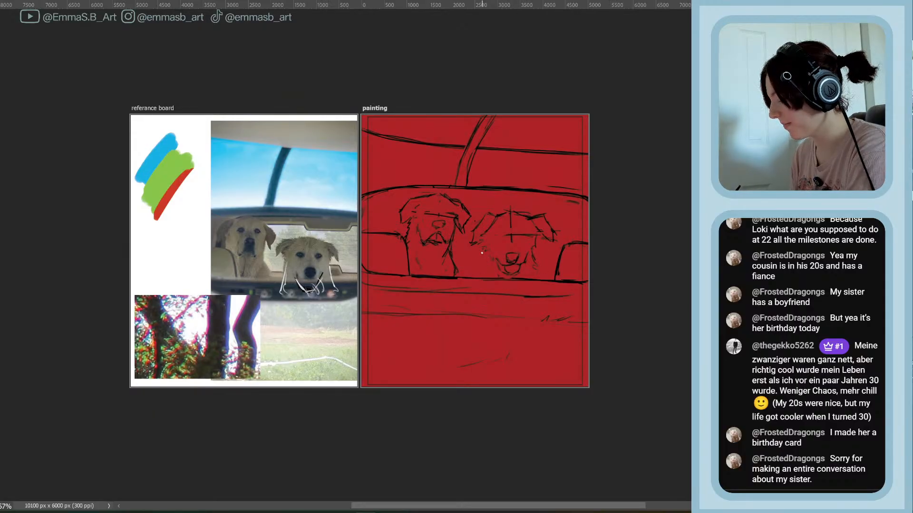
left_click_drag(482, 254, 480, 266)
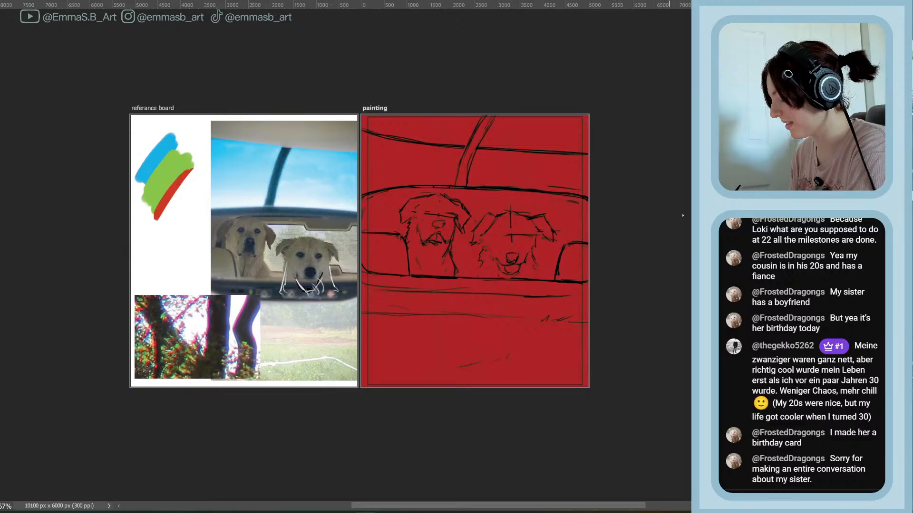
key("e")
left_click_drag(538, 215, 542, 221)
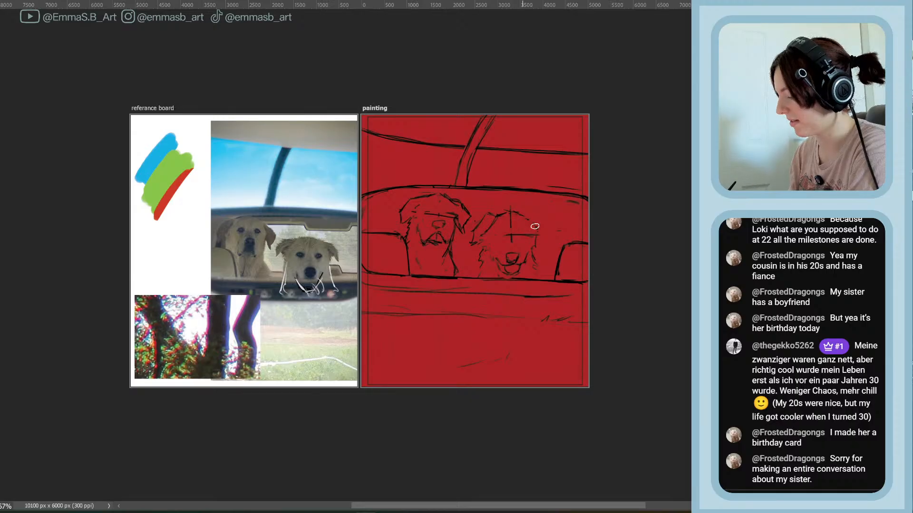
mouse_move(505, 210)
left_mouse_down()
mouse_move(513, 213)
mouse_move(493, 226)
left_mouse_up()
key("b")
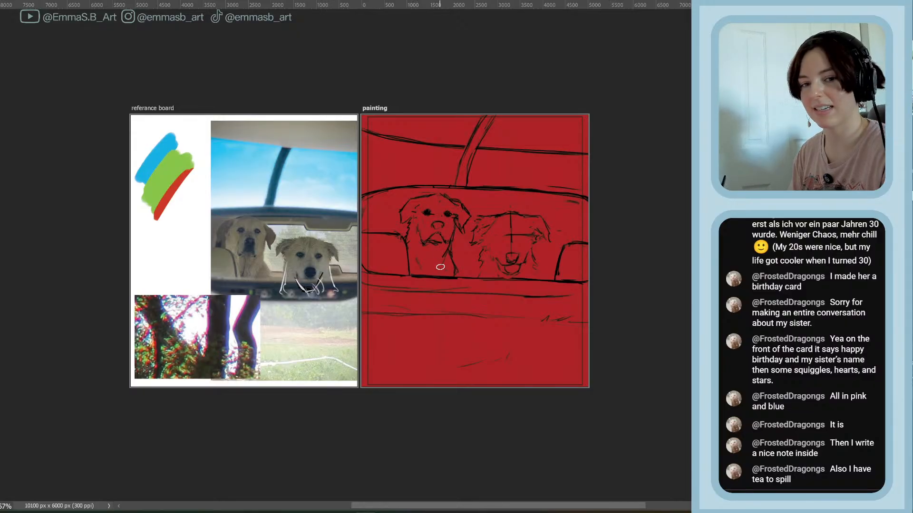
Lasso and transform the left dog's muzzle slightly, and redraw its nose bridge and nose
mouse_move(441, 225)
left_mouse_down()
mouse_move(420, 218)
mouse_move(420, 251)
mouse_move(447, 248)
mouse_move(432, 225)
left_mouse_up()
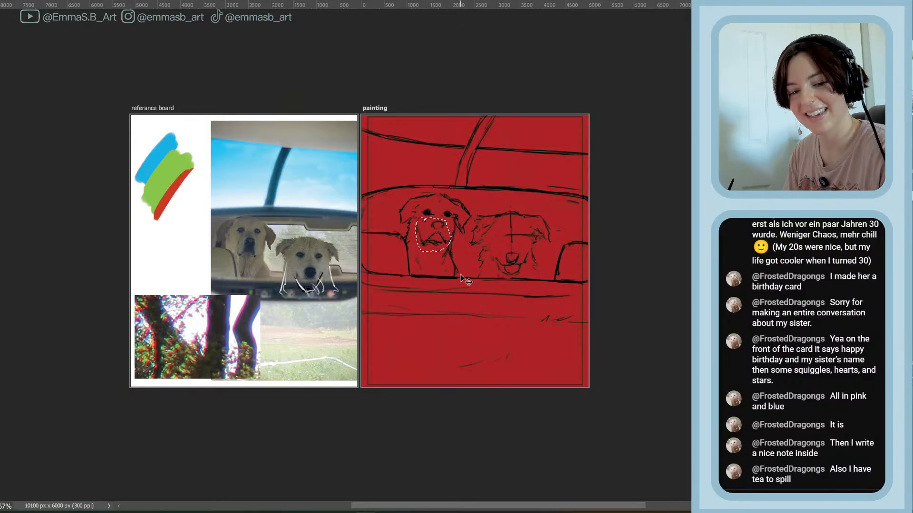
key("ctrl+t")
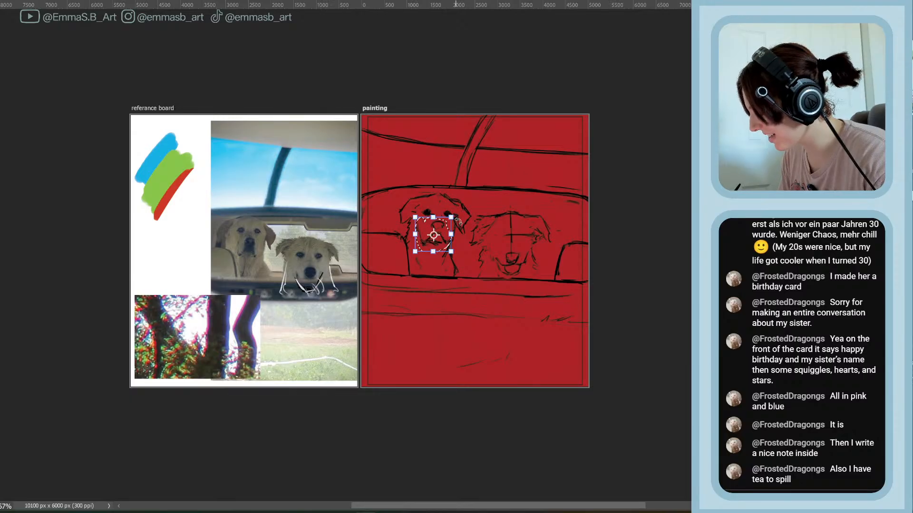
key("Return")
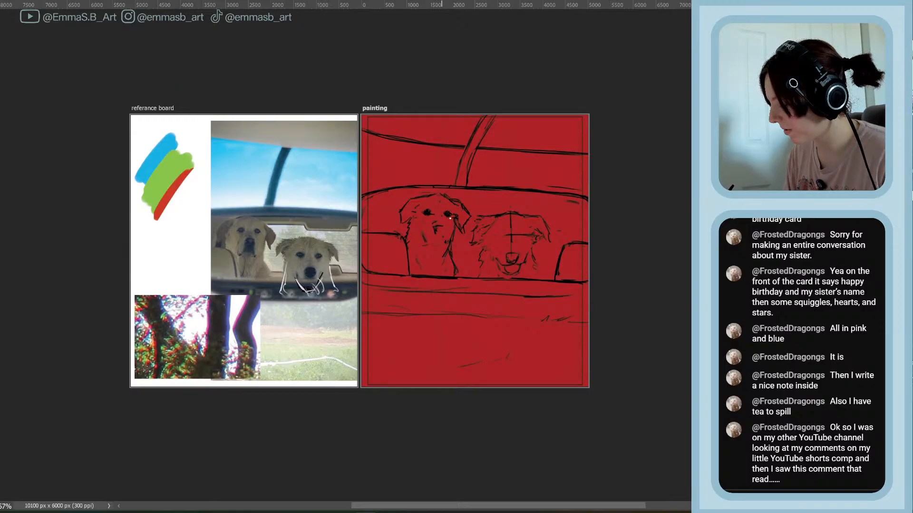
left_click_drag(449, 218, 433, 234)
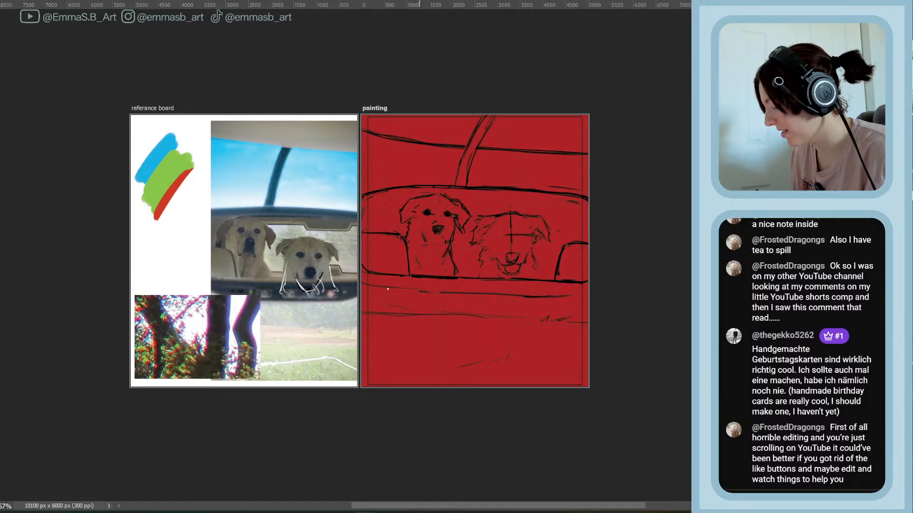
Sketch the mirror's outer lower rim and a second line inside its upper edge, and save the document
left_click_drag(362, 284, 592, 299)
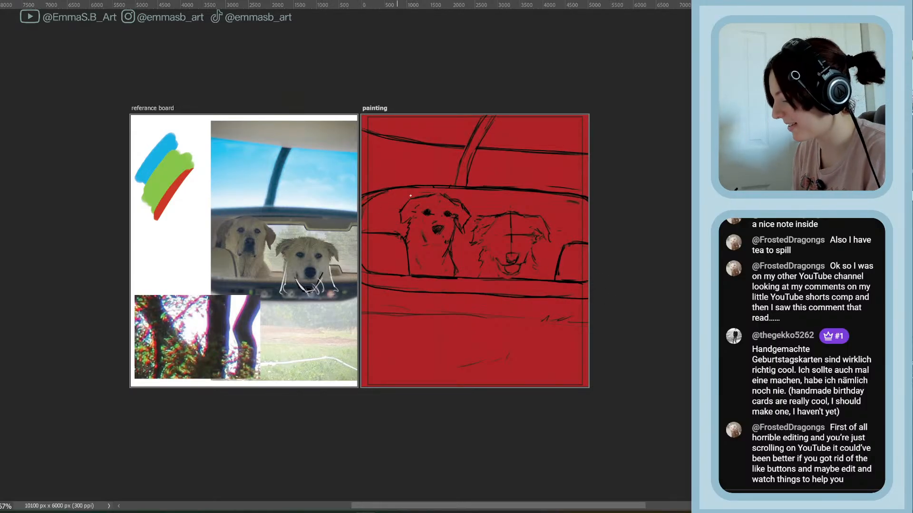
mouse_move(373, 198)
left_mouse_down()
mouse_move(448, 194)
mouse_move(416, 191)
mouse_move(556, 198)
mouse_move(502, 192)
mouse_move(575, 199)
left_mouse_up()
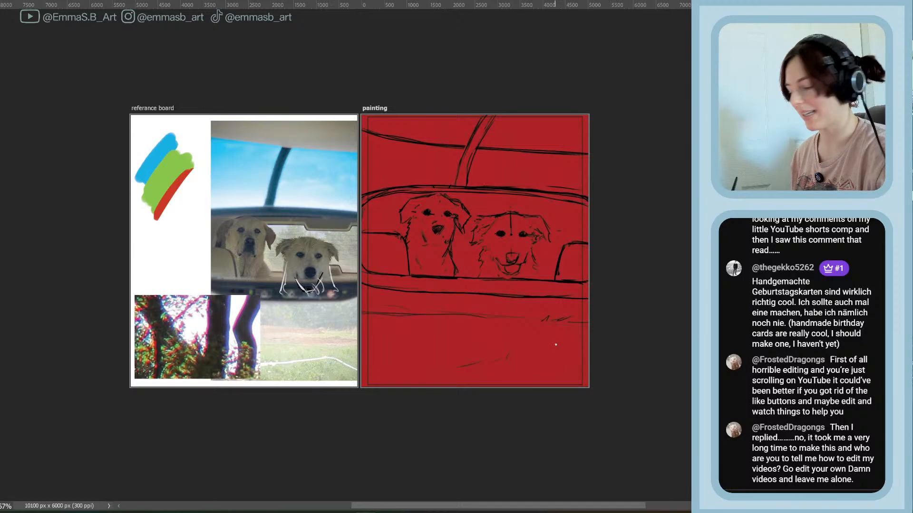
key("ctrl+s")
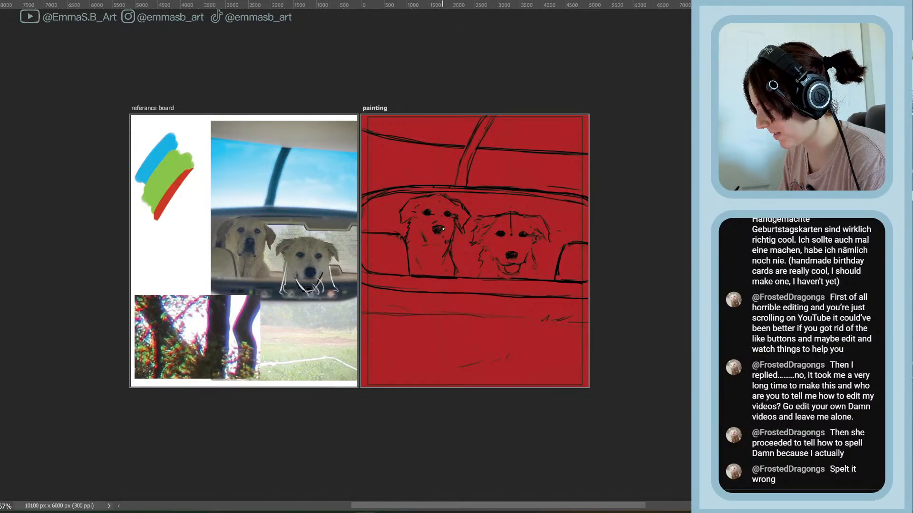
Erase stray lines beside the left dog's nose and redraw its muzzle and mouth with the brush
key("e")
left_click_drag(444, 227, 443, 224)
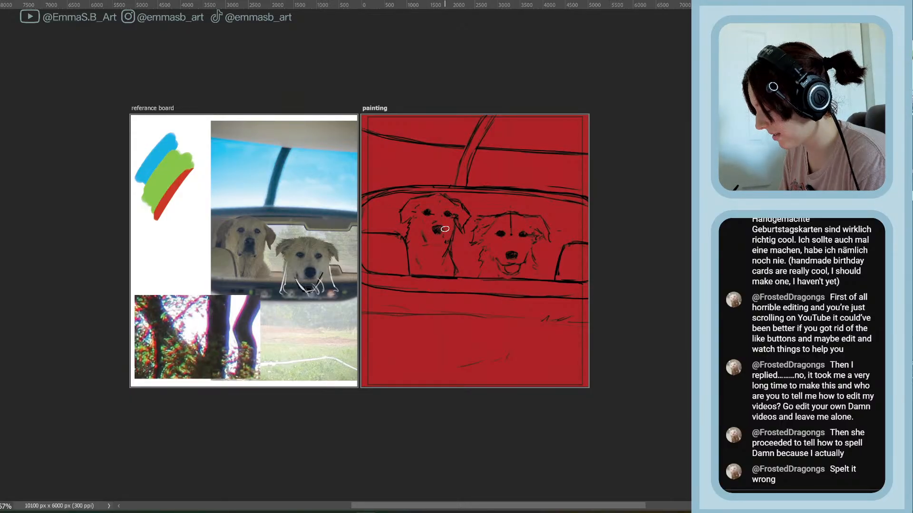
key("b")
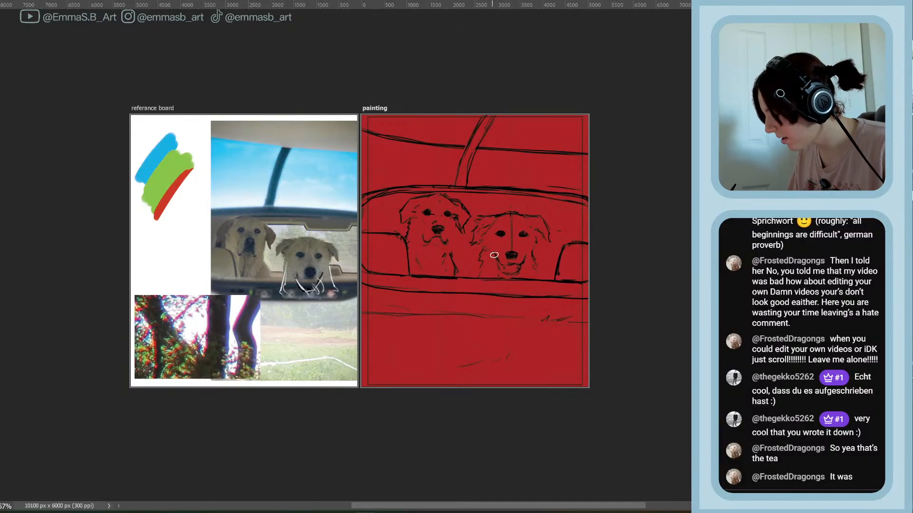
Draw a horizontal eye-level guide across the right dog's face, then lasso the eyes, nose and mouth and transform them slightly
key("b")
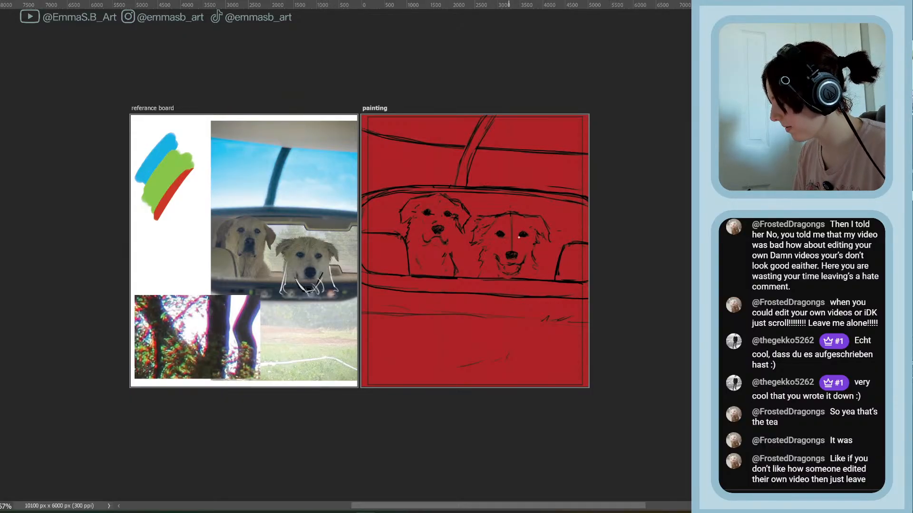
left_click_drag(501, 239, 531, 238)
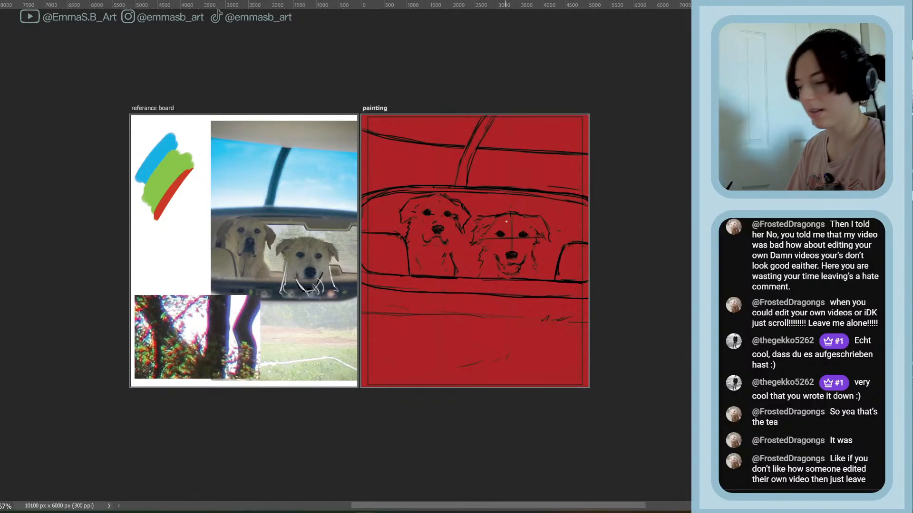
mouse_move(506, 222)
left_mouse_down()
mouse_move(497, 274)
mouse_move(513, 278)
mouse_move(527, 272)
mouse_move(530, 235)
mouse_move(499, 227)
left_mouse_up()
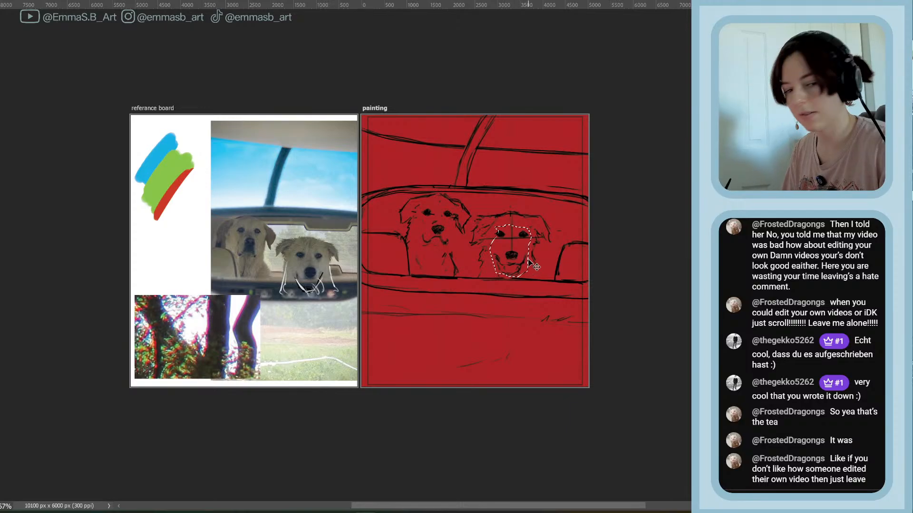
key("ctrl+t")
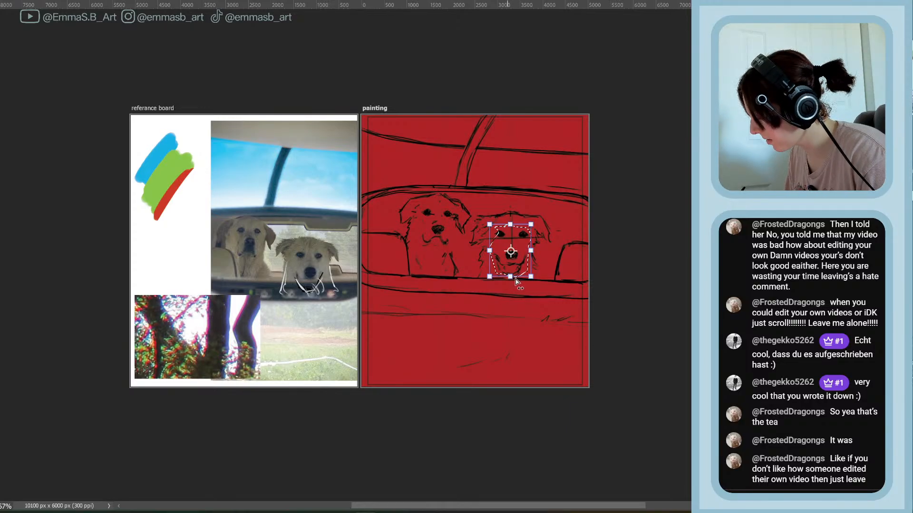
left_click_drag(515, 280, 509, 282)
key("Return")
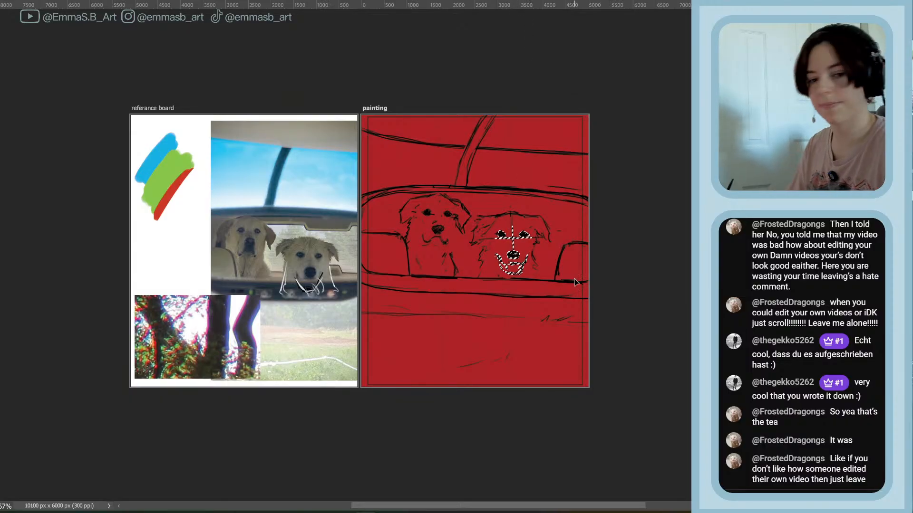
Lasso the left dog, scale it down slightly with Free Transform, and nudge it down inside the mirror
key("ctrl+d")
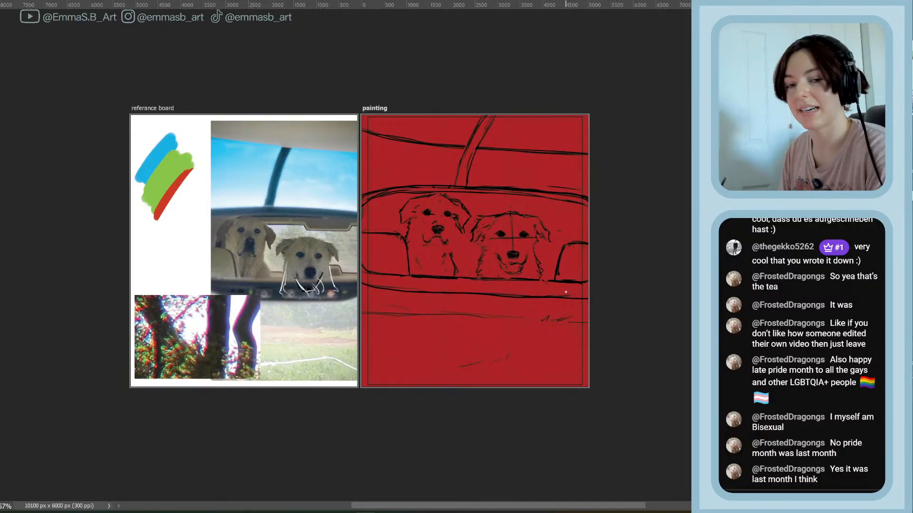
mouse_move(396, 204)
left_mouse_down()
mouse_move(415, 267)
mouse_move(449, 276)
mouse_move(463, 267)
mouse_move(471, 229)
mouse_move(458, 196)
mouse_move(405, 199)
left_mouse_up()
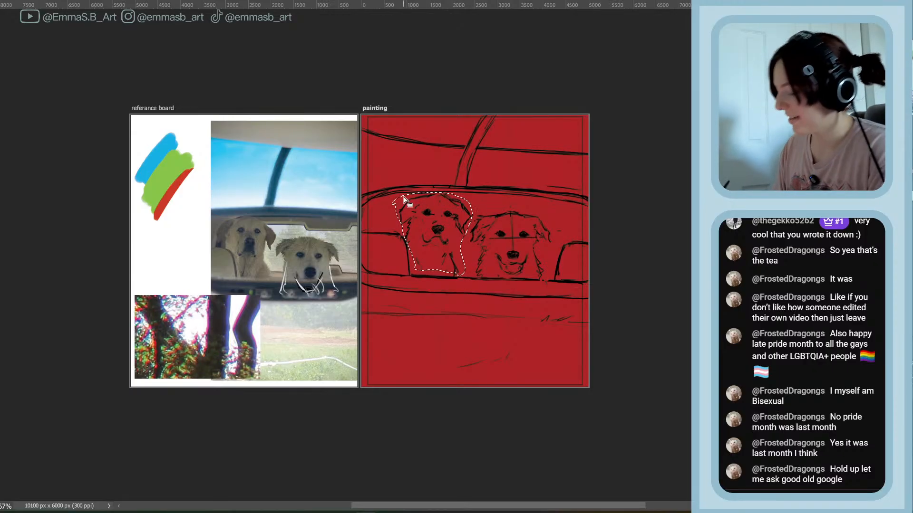
key("ctrl+t")
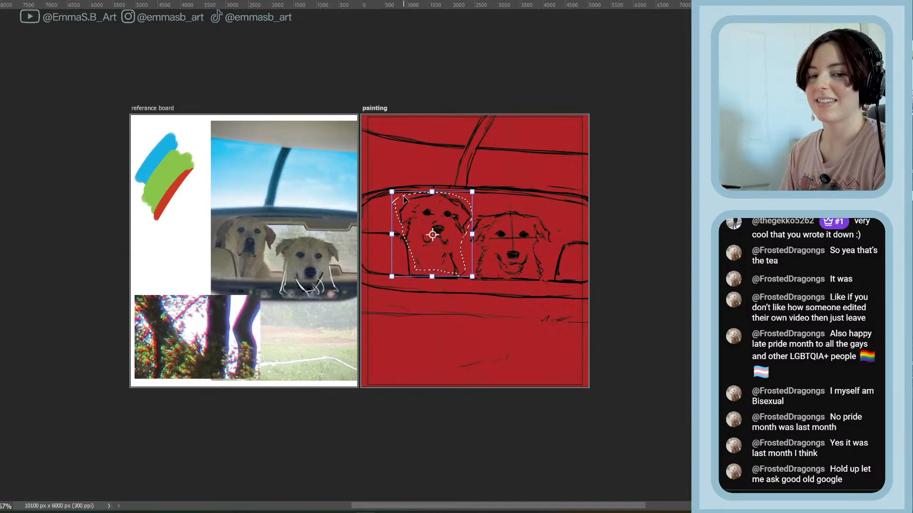
left_click_drag(391, 192, 404, 202)
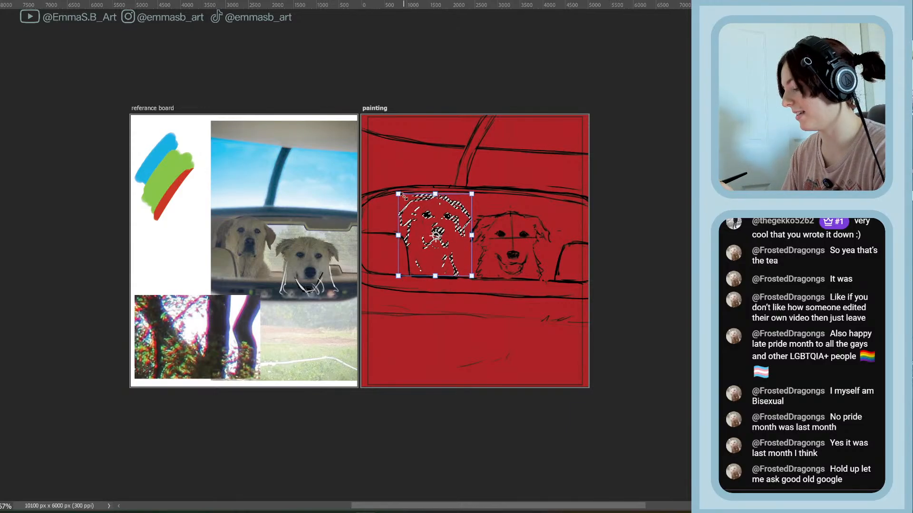
key("Down")
key("Down")
key("Down")
key("Down")
key("Down")
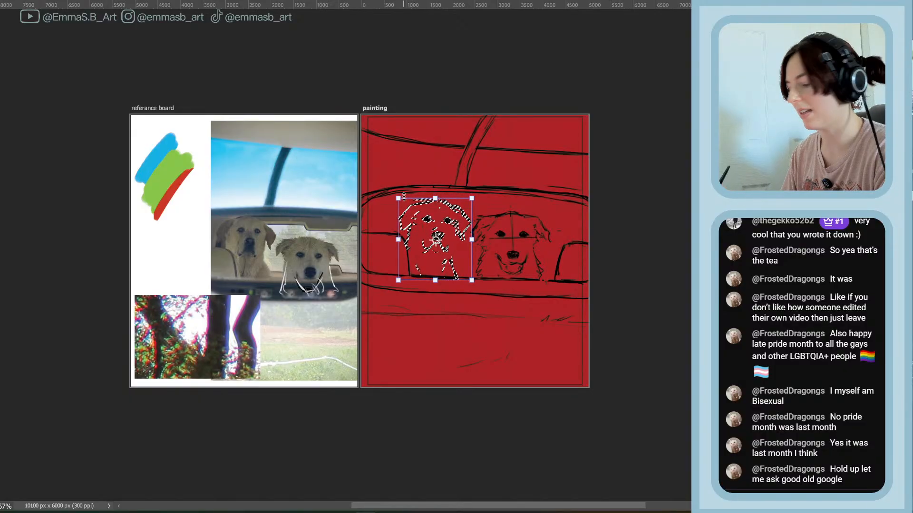
key("Return")
key("ctrl+d")
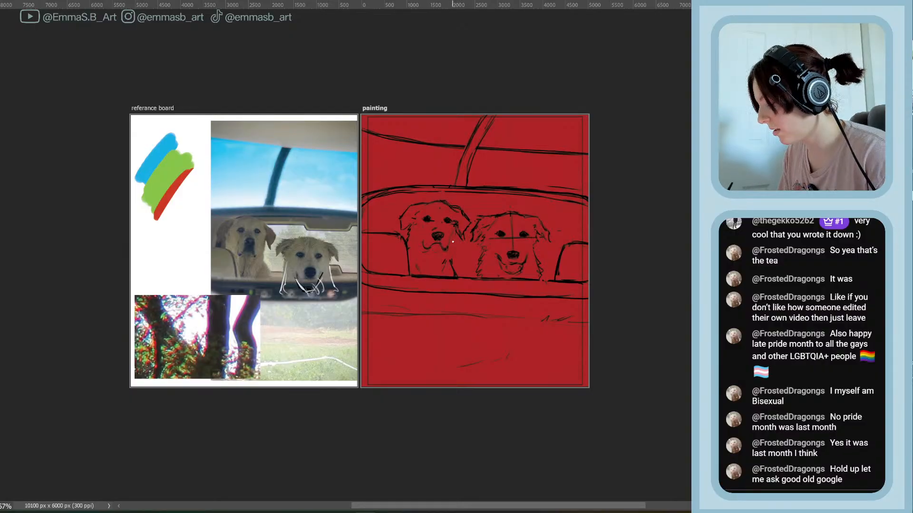
Touch up the left dog's chest line and the edge of its neck beside the seat, and save the document
left_click_drag(452, 239, 457, 276)
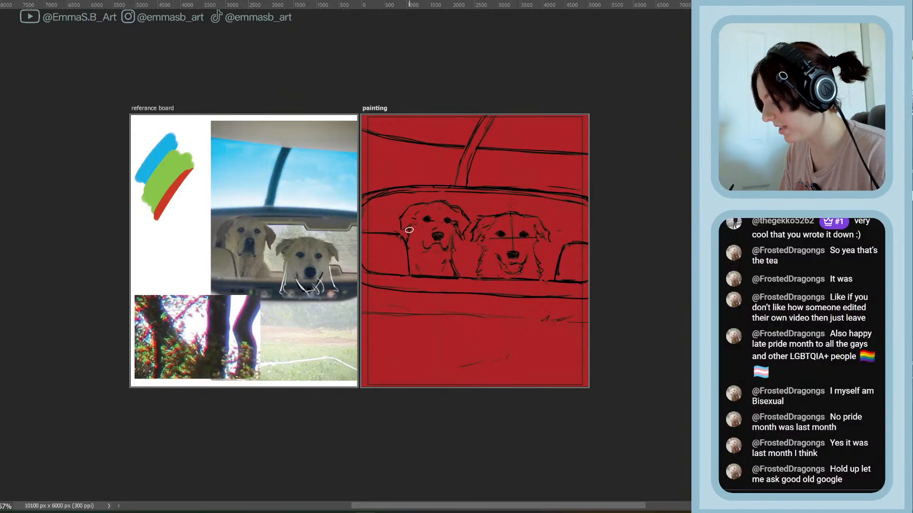
left_click_drag(411, 225, 410, 242)
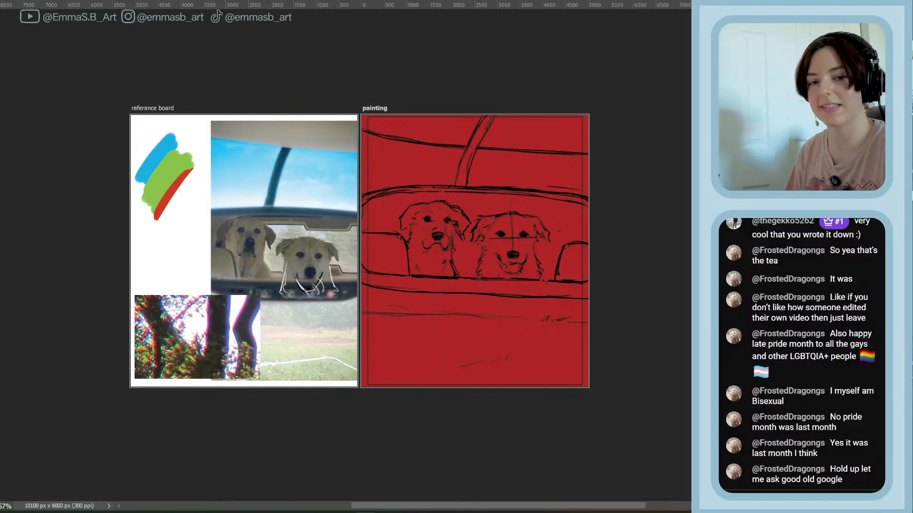
key("ctrl+s")
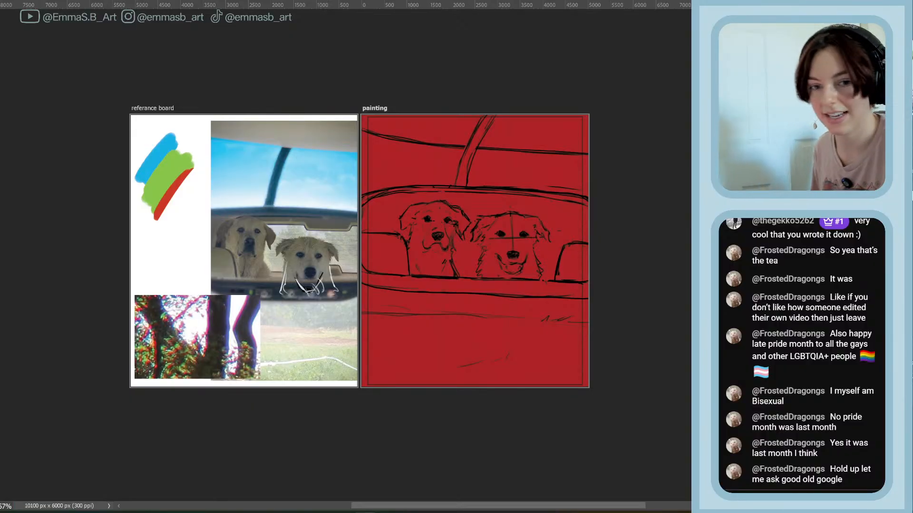
key("alt+f")
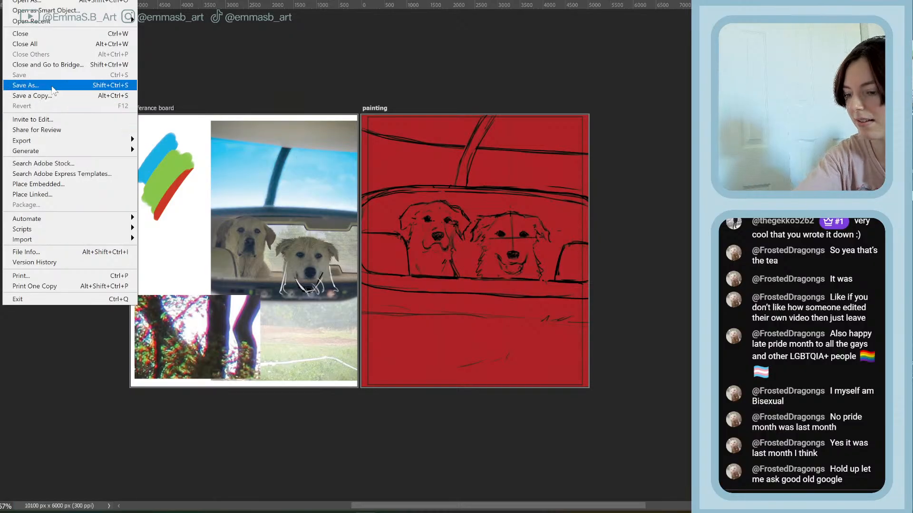
key("Escape")
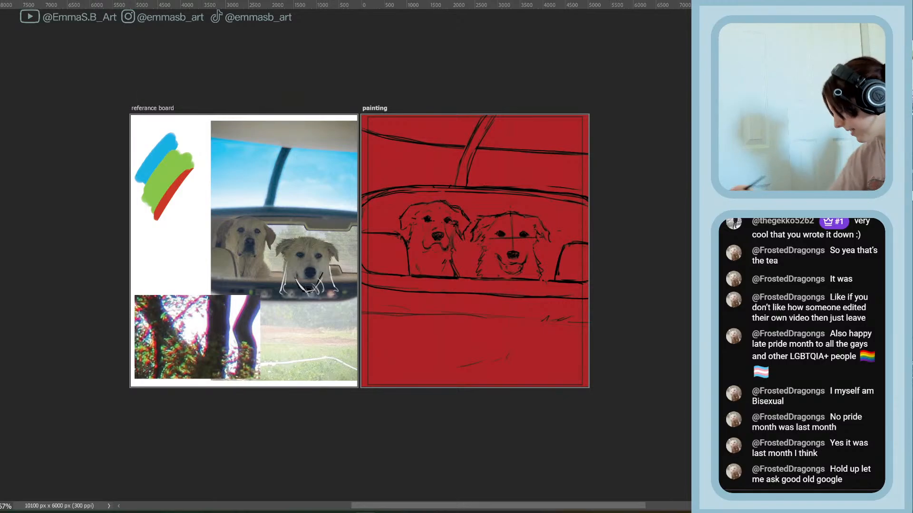
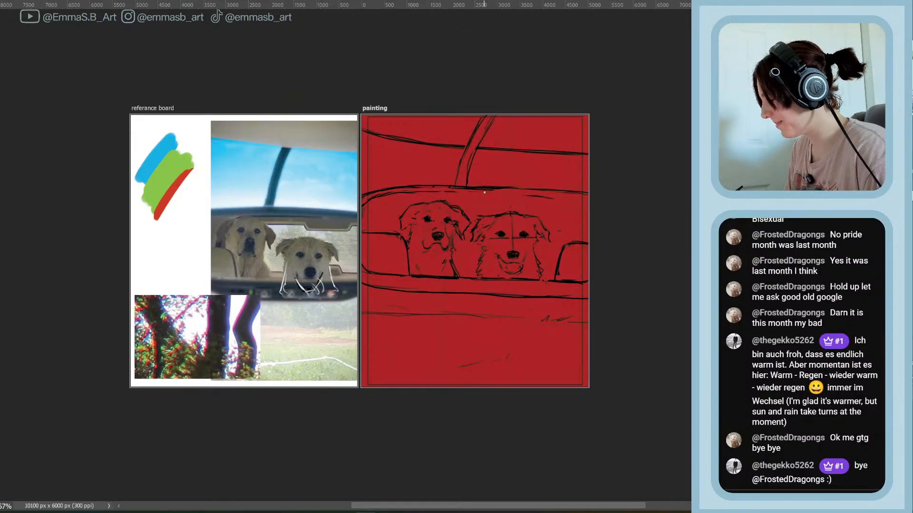
Redraw the inner line along the right part of the mirror's upper edge, and save the document
left_click_drag(485, 193, 582, 205)
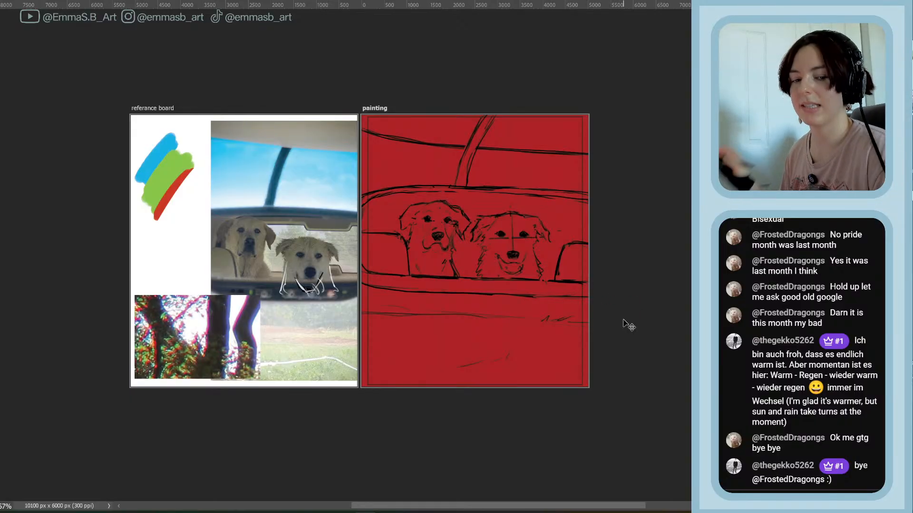
key("ctrl+s")
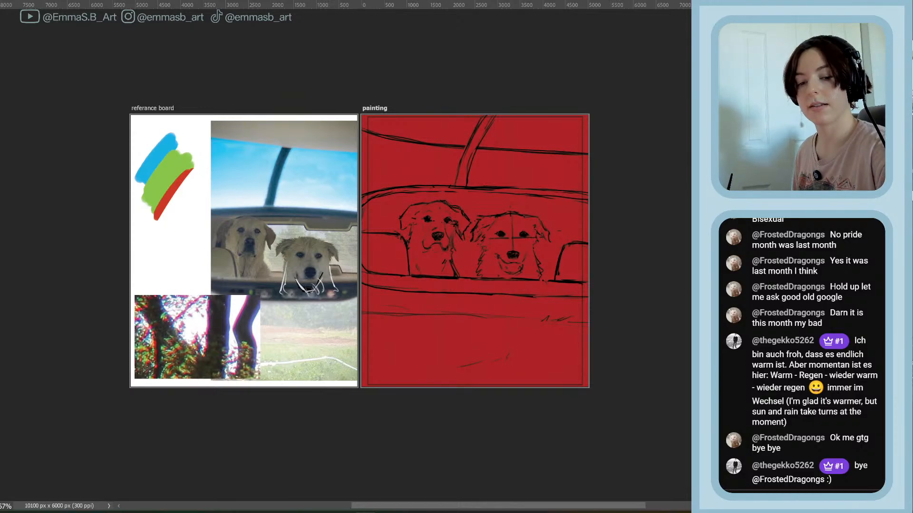
Open the brush presets and settings
key("F5")
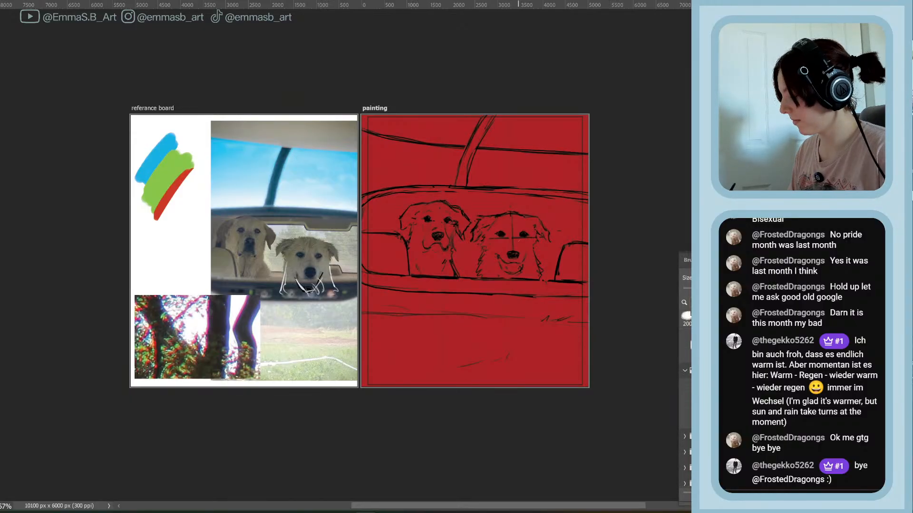
mouse_move(543, 259)
left_mouse_down()
mouse_move(557, 244)
mouse_move(549, 265)
left_mouse_up()
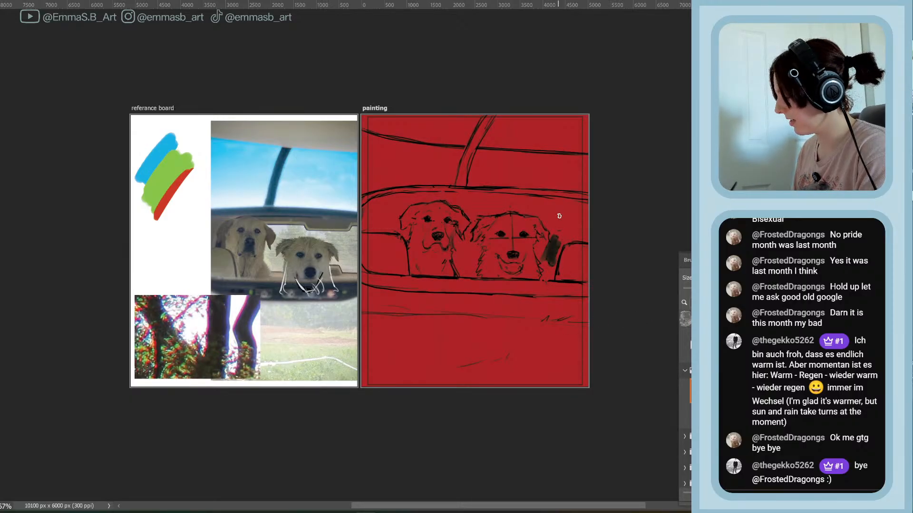
mouse_move(559, 216)
left_mouse_down()
mouse_move(579, 238)
mouse_move(557, 224)
left_mouse_up()
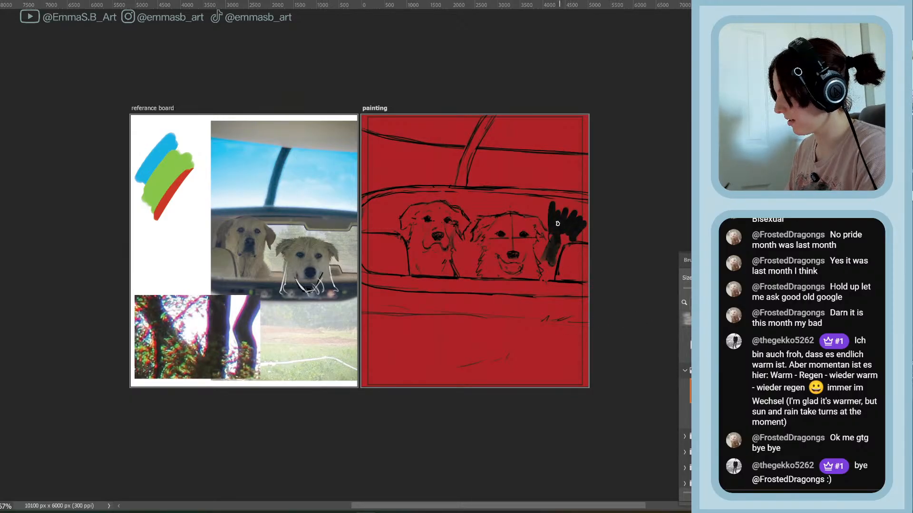
key("ctrl+z")
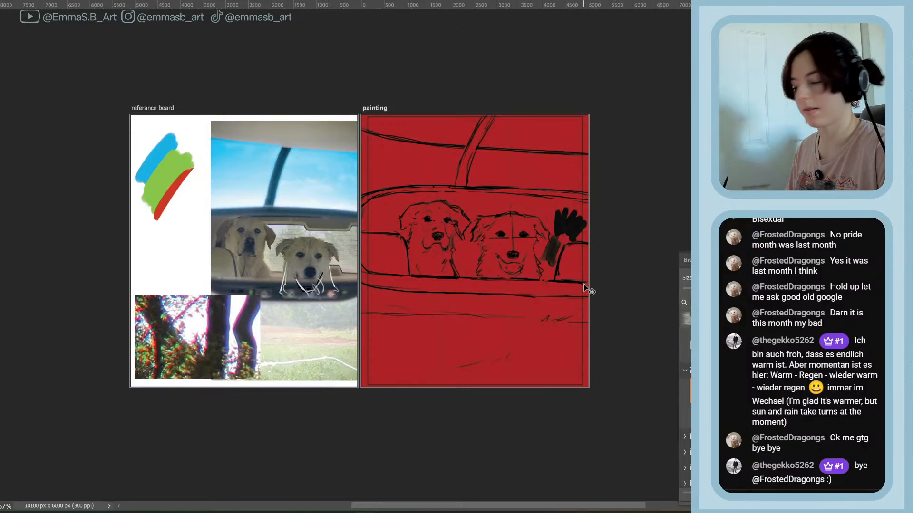
key("ctrl+z")
key("ctrl+z")
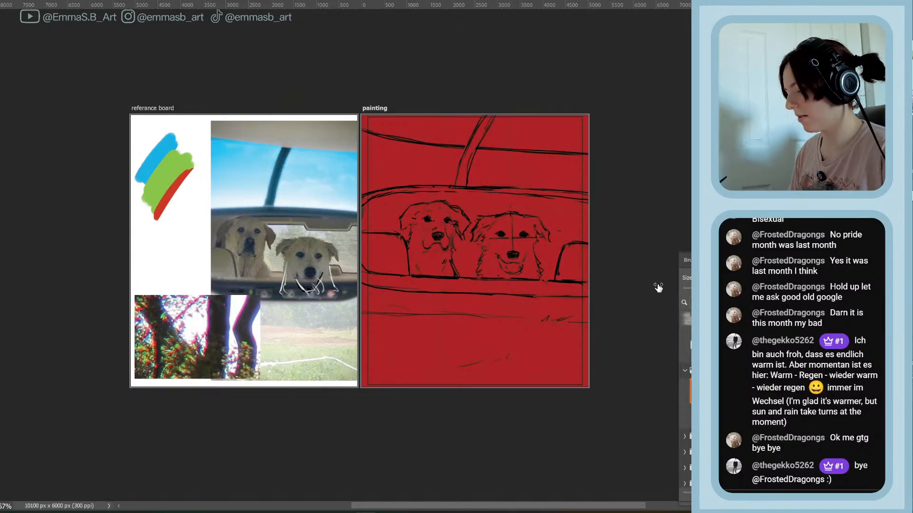
Block in the sky with light blue on both sides of the windshield pillar, covering the remaining red gaps
mouse_move(368, 133)
left_mouse_down()
mouse_move(410, 150)
mouse_move(365, 138)
mouse_move(363, 190)
mouse_move(400, 176)
mouse_move(380, 183)
mouse_move(439, 181)
mouse_move(453, 162)
mouse_move(453, 181)
mouse_move(460, 152)
mouse_move(385, 143)
left_mouse_up()
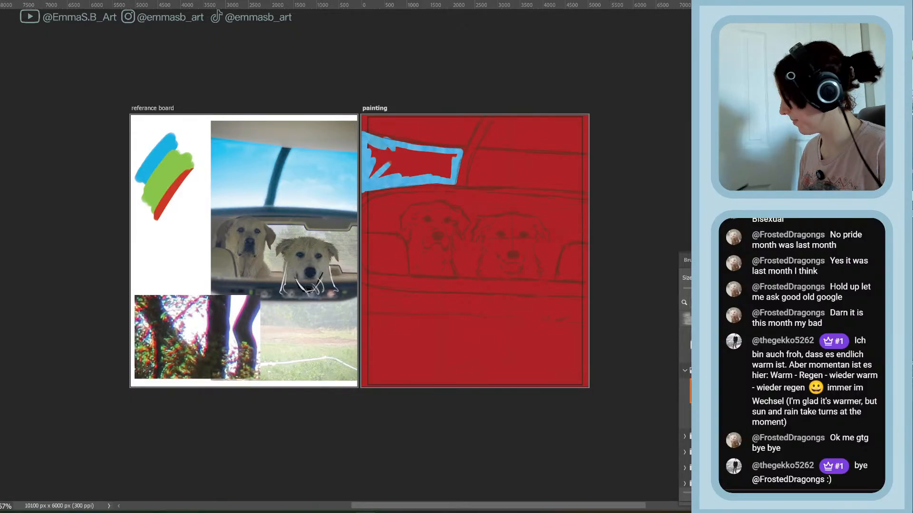
mouse_move(376, 152)
left_mouse_down()
mouse_move(377, 174)
mouse_move(405, 181)
mouse_move(373, 148)
mouse_move(433, 173)
mouse_move(412, 154)
mouse_move(456, 154)
mouse_move(452, 172)
mouse_move(423, 174)
mouse_move(447, 175)
left_mouse_up()
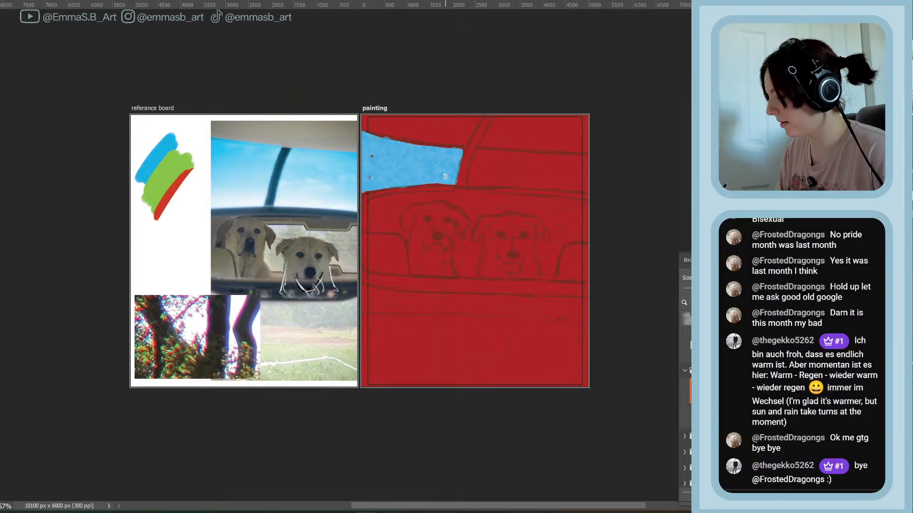
mouse_move(478, 148)
left_mouse_down()
mouse_move(473, 184)
mouse_move(486, 185)
left_mouse_up()
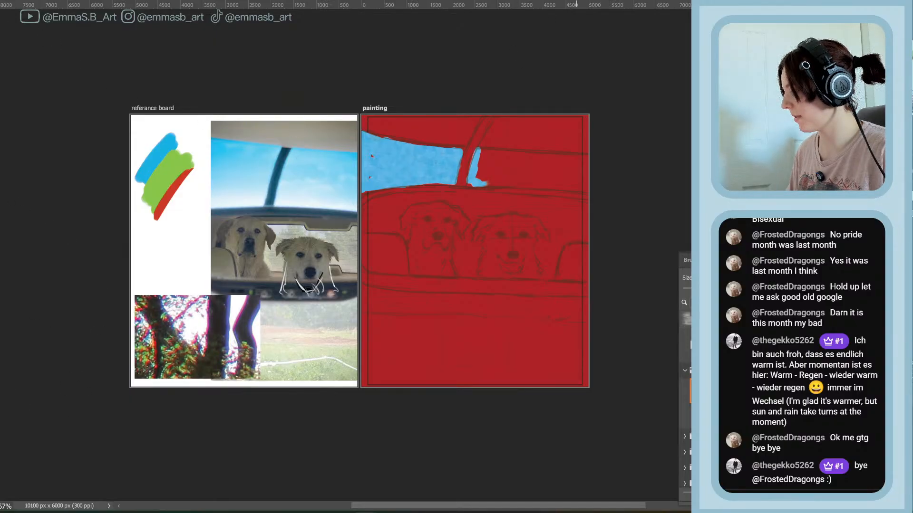
mouse_move(471, 177)
left_mouse_down()
mouse_move(471, 186)
mouse_move(588, 187)
left_mouse_up()
mouse_move(479, 158)
left_mouse_down()
mouse_move(589, 159)
mouse_move(485, 164)
mouse_move(520, 175)
mouse_move(542, 158)
mouse_move(565, 173)
mouse_move(582, 167)
mouse_move(592, 181)
mouse_move(579, 183)
left_mouse_up()
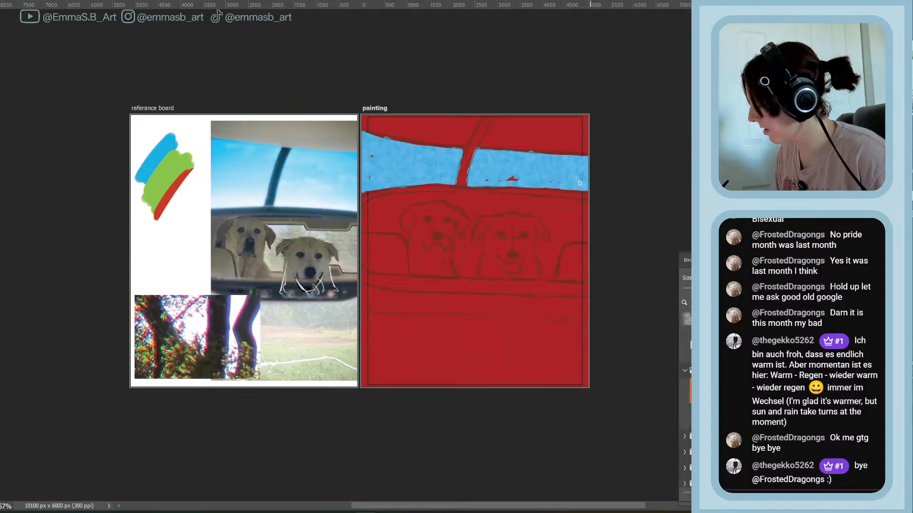
left_click(513, 179)
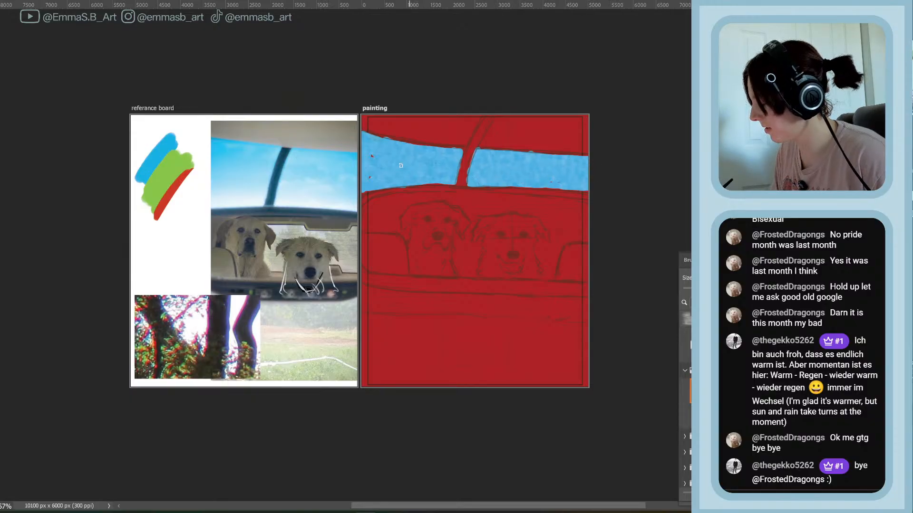
left_click_drag(376, 163, 363, 184)
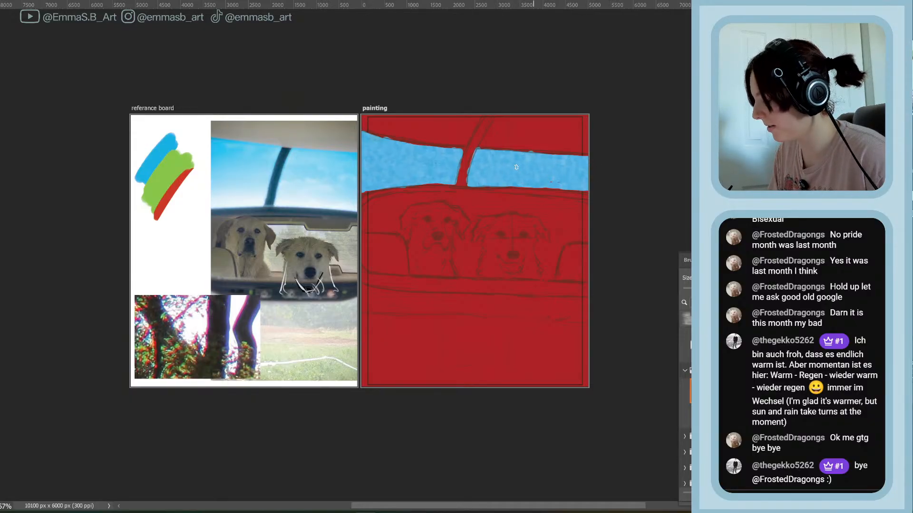
mouse_move(474, 172)
left_mouse_down()
mouse_move(470, 164)
mouse_move(459, 178)
left_mouse_up()
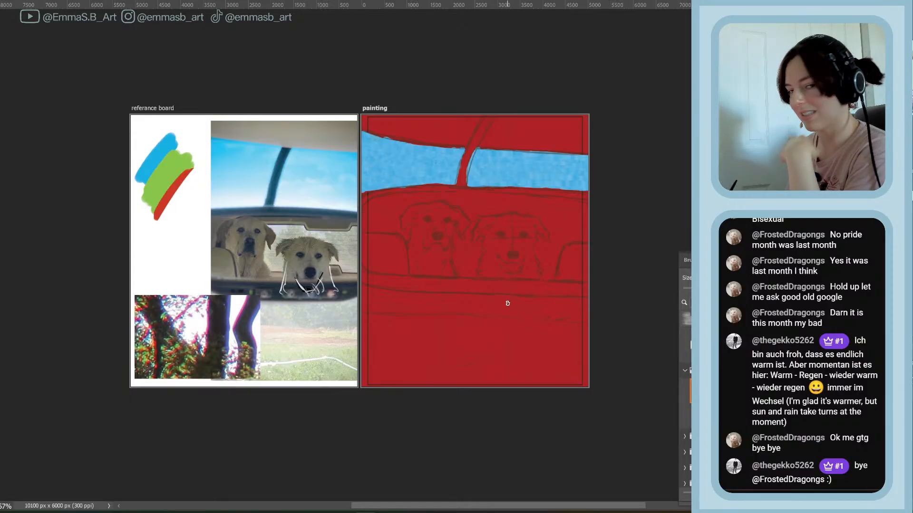
Paint an olive-green band across the full width of the painting just below the rear-view mirror
left_click_drag(364, 291, 363, 310)
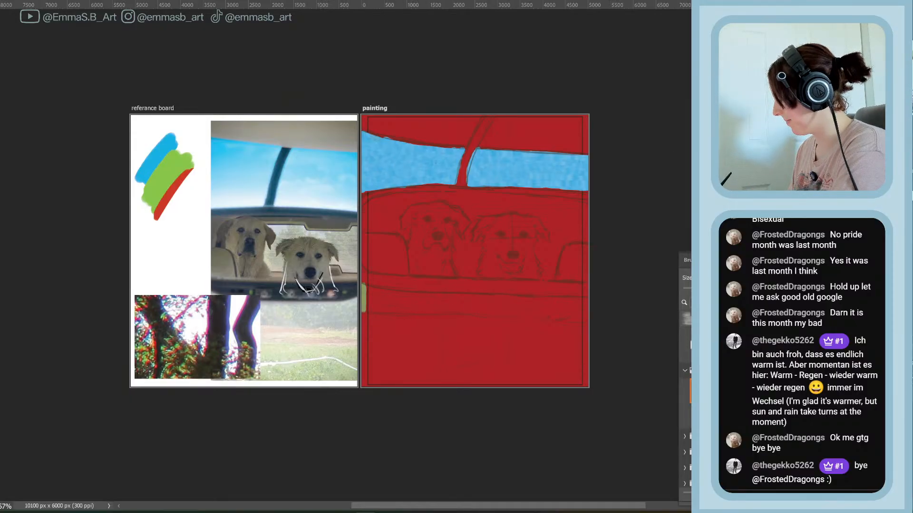
mouse_move(364, 307)
left_mouse_down()
mouse_move(420, 309)
mouse_move(362, 290)
mouse_move(405, 297)
mouse_move(411, 315)
mouse_move(370, 294)
mouse_move(357, 299)
mouse_move(384, 310)
mouse_move(394, 297)
mouse_move(427, 298)
mouse_move(389, 292)
mouse_move(457, 302)
mouse_move(398, 308)
mouse_move(474, 301)
left_mouse_up()
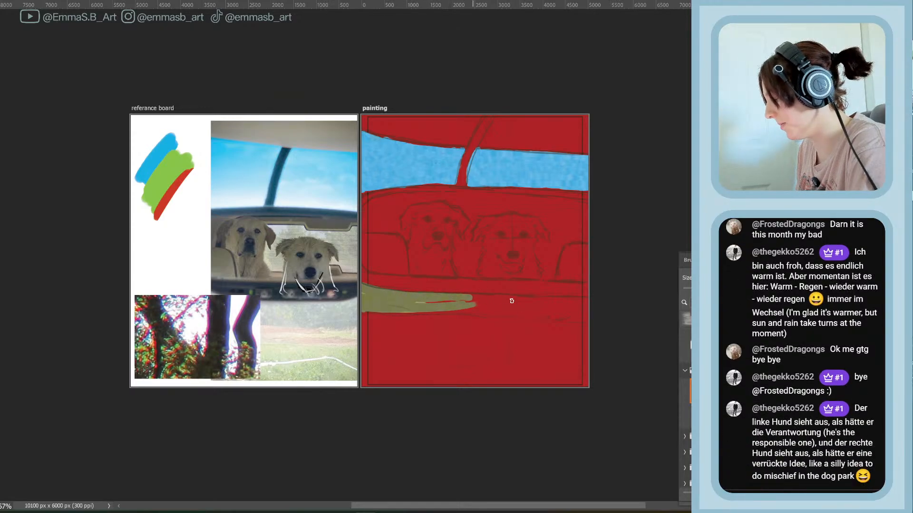
left_click_drag(471, 298, 568, 303)
left_click_drag(480, 299, 590, 301)
left_click_drag(525, 302, 414, 302)
mouse_move(471, 310)
left_mouse_down()
mouse_move(411, 308)
mouse_move(559, 303)
mouse_move(530, 315)
mouse_move(578, 305)
mouse_move(566, 313)
mouse_move(588, 320)
left_mouse_up()
left_click_drag(520, 308, 525, 312)
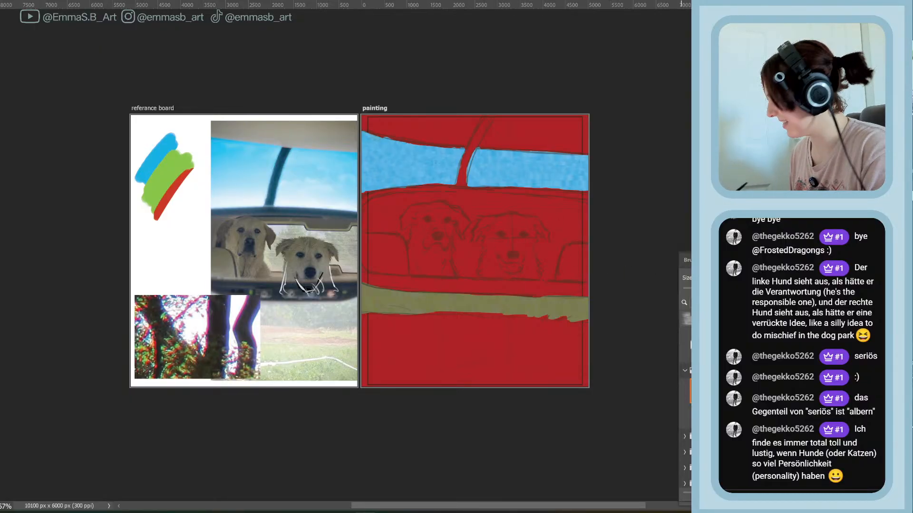
left_click(708, 313)
left_click(708, 314)
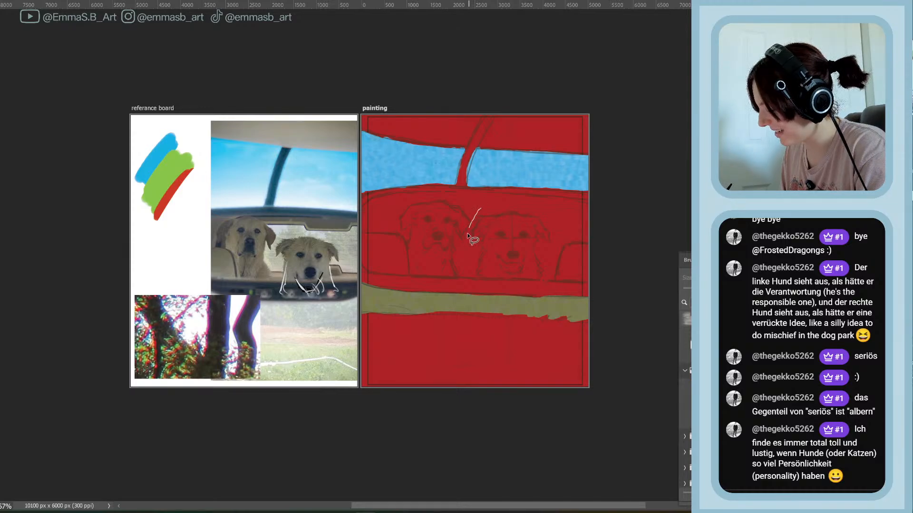
left_click_drag(468, 235, 466, 263)
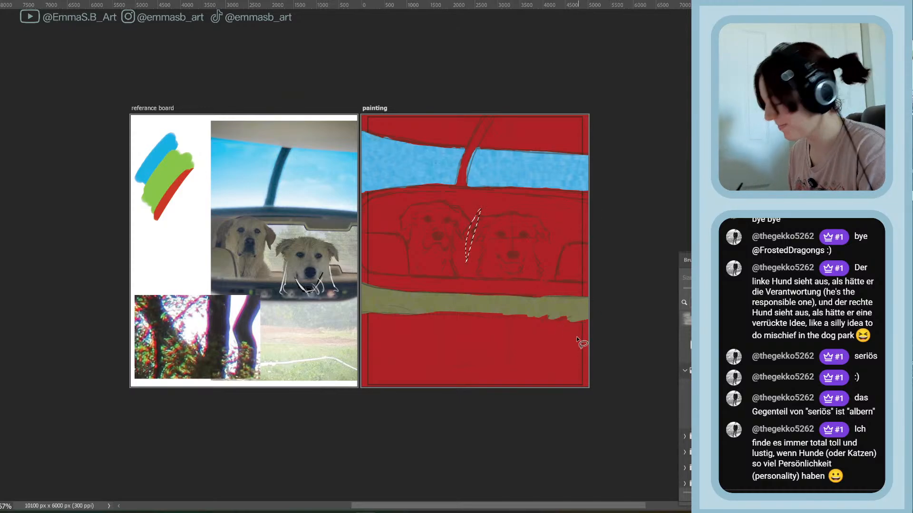
key("ctrl+d")
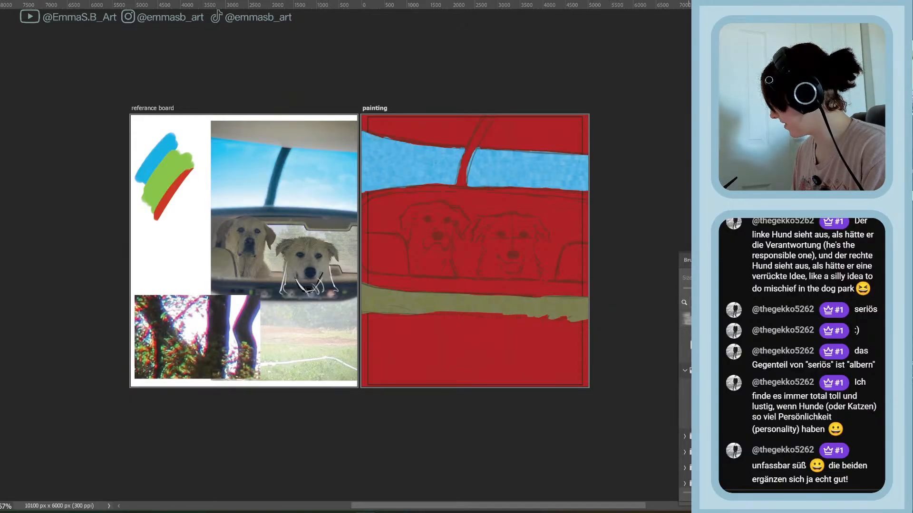
Choose a darker, cooler green with the color picker and repaint the band below the mirror with it
key("F6")
mouse_move(565, 265)
left_mouse_down()
mouse_move(324, 160)
mouse_move(297, 92)
mouse_move(247, 299)
mouse_move(230, 303)
mouse_move(231, 330)
mouse_move(226, 317)
mouse_move(162, 322)
mouse_move(403, 50)
mouse_move(642, 100)
mouse_move(594, 92)
left_mouse_up()
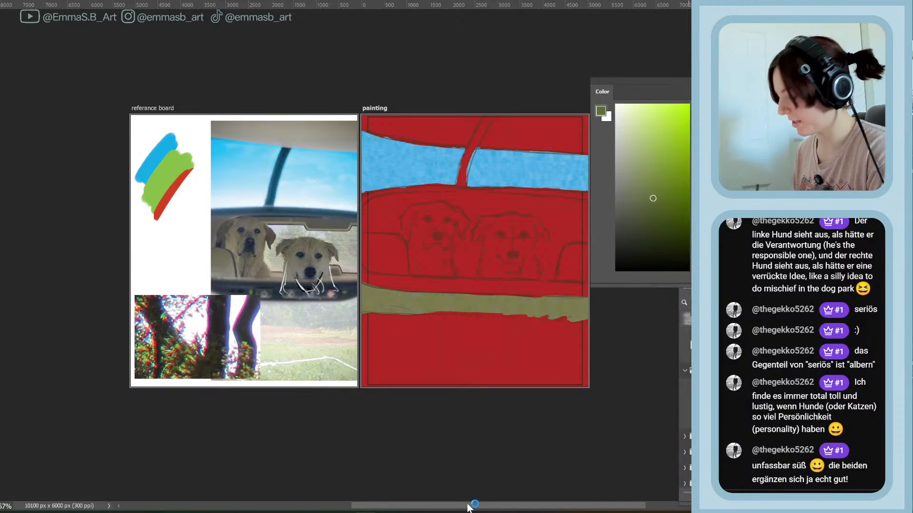
left_click_drag(470, 505, 497, 505)
left_click_drag(651, 80, 575, 106)
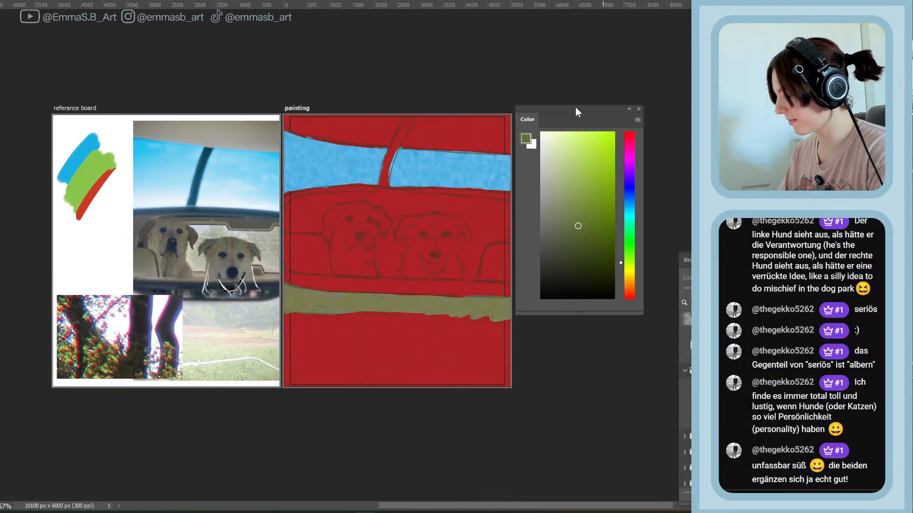
left_click_drag(591, 236, 587, 236)
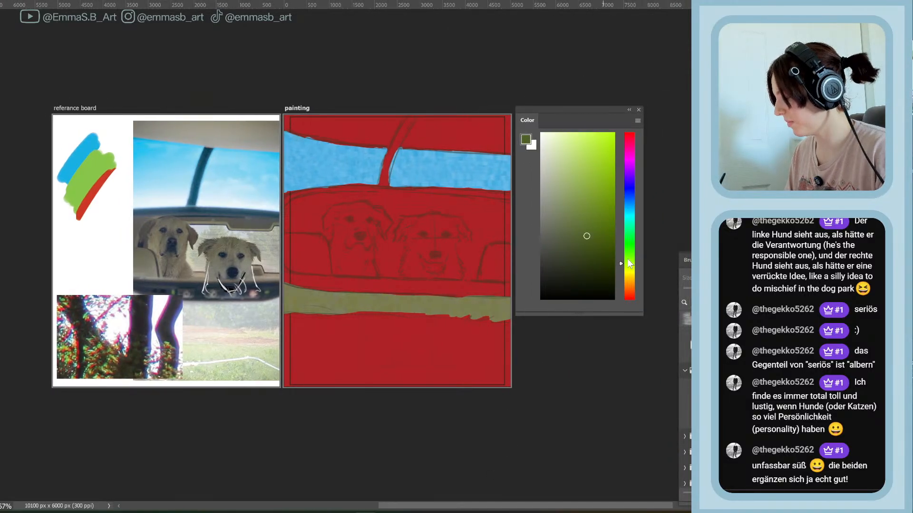
mouse_move(502, 305)
left_mouse_down()
mouse_move(290, 285)
mouse_move(283, 299)
mouse_move(309, 300)
mouse_move(303, 311)
mouse_move(322, 300)
mouse_move(315, 314)
mouse_move(372, 298)
mouse_move(363, 312)
mouse_move(392, 298)
mouse_move(391, 308)
mouse_move(429, 300)
mouse_move(417, 314)
mouse_move(463, 299)
mouse_move(448, 314)
mouse_move(499, 307)
left_mouse_up()
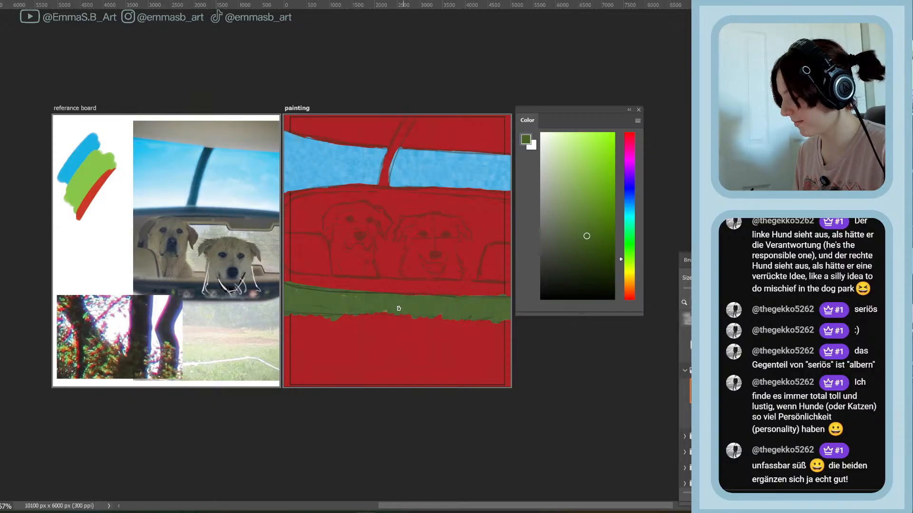
left_click_drag(285, 287, 453, 296)
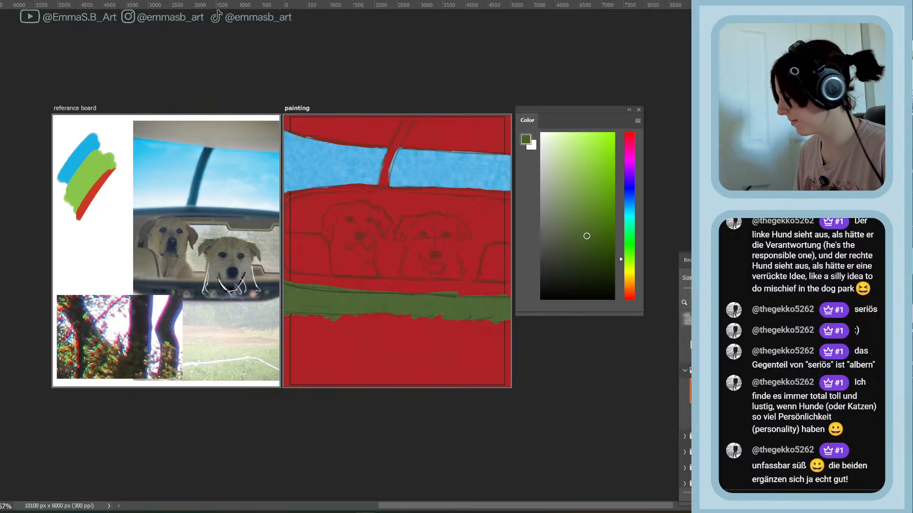
Mix a muted orange-brown and paint the car ceiling area to the left of the windshield pillar
left_click_drag(626, 259, 623, 211)
mouse_move(627, 275)
left_mouse_down()
mouse_move(628, 292)
mouse_move(631, 282)
left_mouse_up()
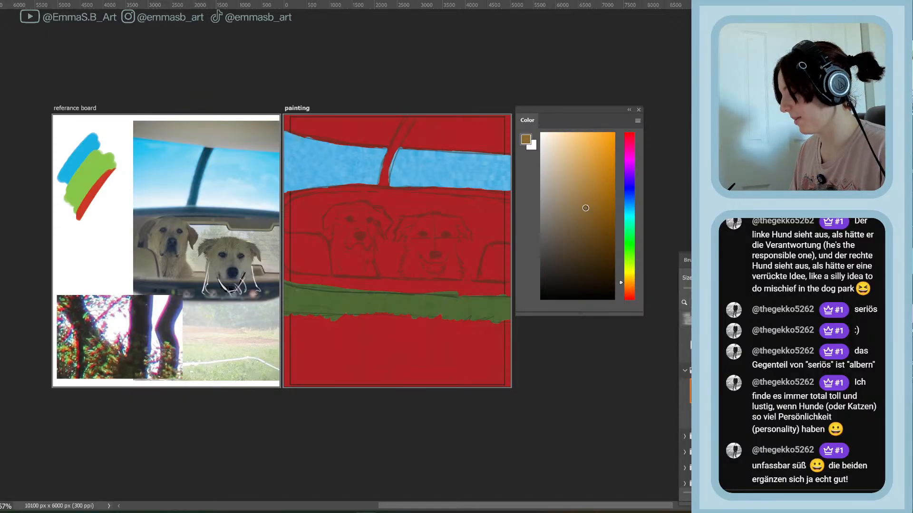
left_click_drag(586, 207, 562, 209)
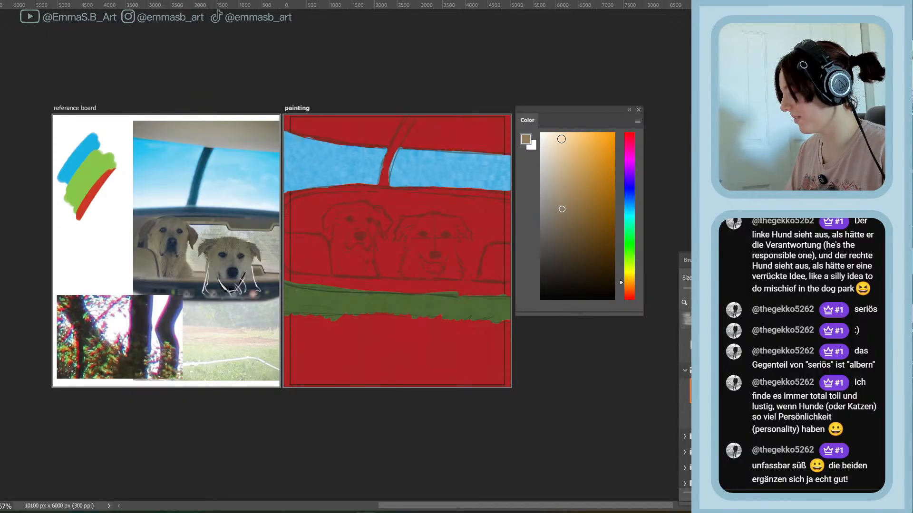
mouse_move(290, 124)
left_mouse_down()
mouse_move(296, 129)
mouse_move(336, 136)
mouse_move(289, 110)
mouse_move(294, 131)
mouse_move(286, 129)
mouse_move(384, 146)
left_mouse_up()
left_click(576, 205)
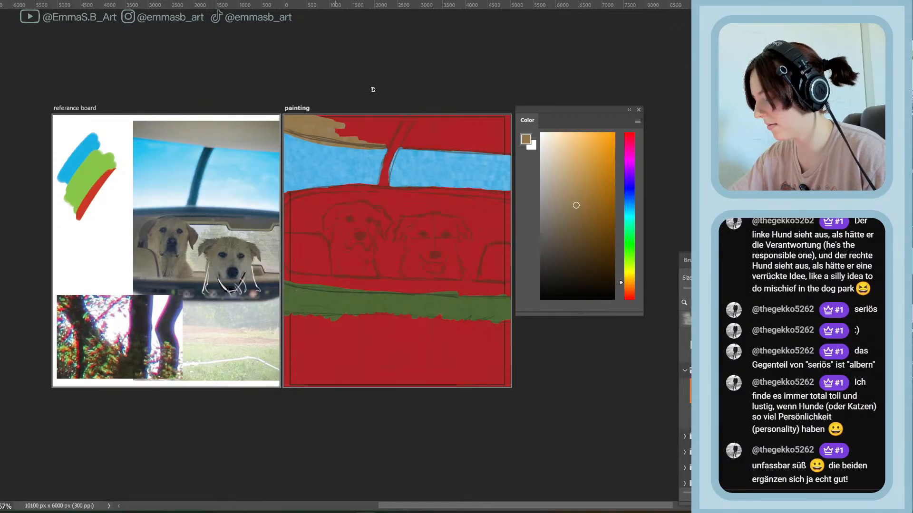
left_click(576, 218)
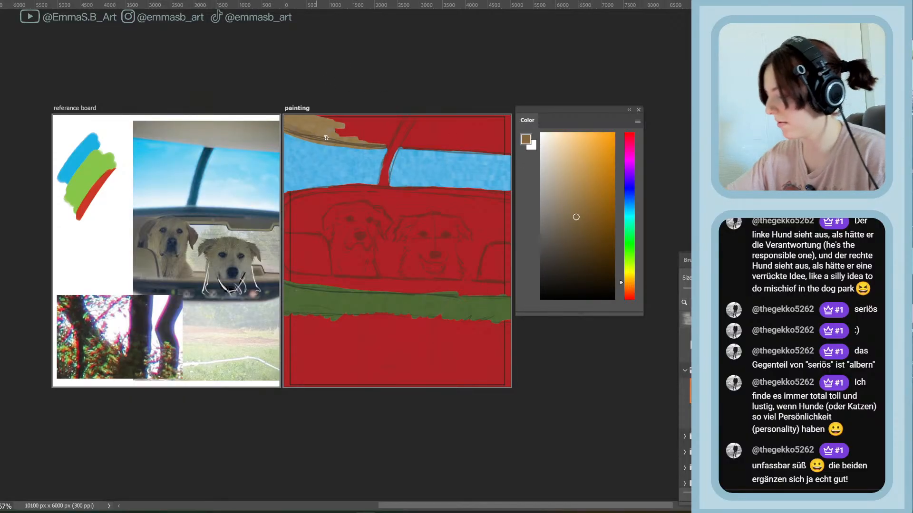
mouse_move(334, 137)
left_mouse_down()
mouse_move(301, 115)
mouse_move(341, 121)
mouse_move(339, 131)
mouse_move(357, 136)
mouse_move(327, 123)
mouse_move(398, 126)
mouse_move(380, 110)
mouse_move(402, 101)
mouse_move(388, 141)
left_mouse_up()
left_click(585, 224)
mouse_move(386, 127)
left_mouse_down()
mouse_move(328, 131)
mouse_move(367, 142)
mouse_move(325, 117)
left_mouse_up()
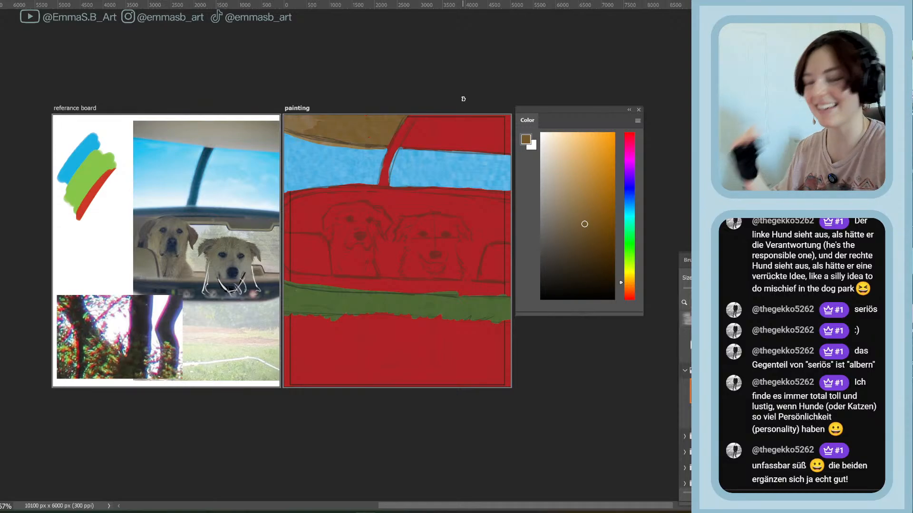
Fill the ceiling to the right of the pillar with the same brown and touch up the ceiling on the left
left_click_drag(405, 137, 426, 115)
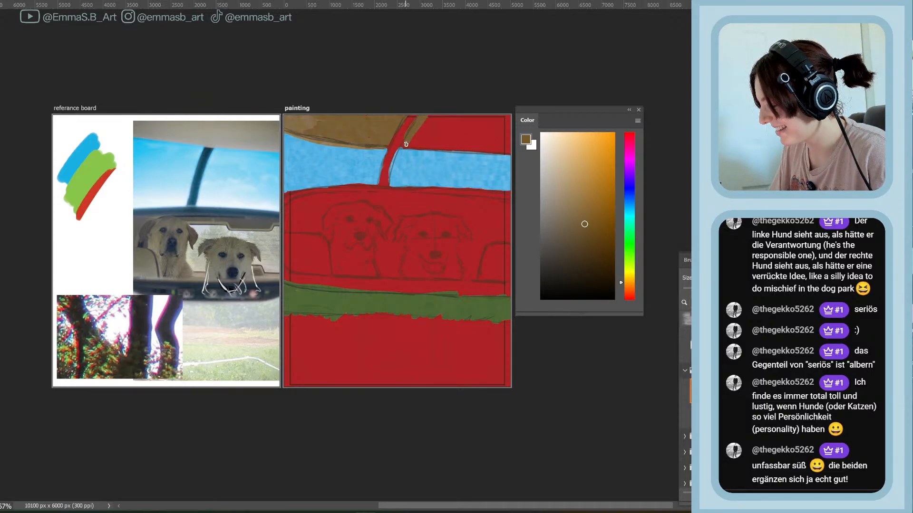
mouse_move(406, 146)
left_mouse_down()
mouse_move(421, 130)
mouse_move(468, 122)
mouse_move(506, 124)
mouse_move(511, 140)
left_mouse_up()
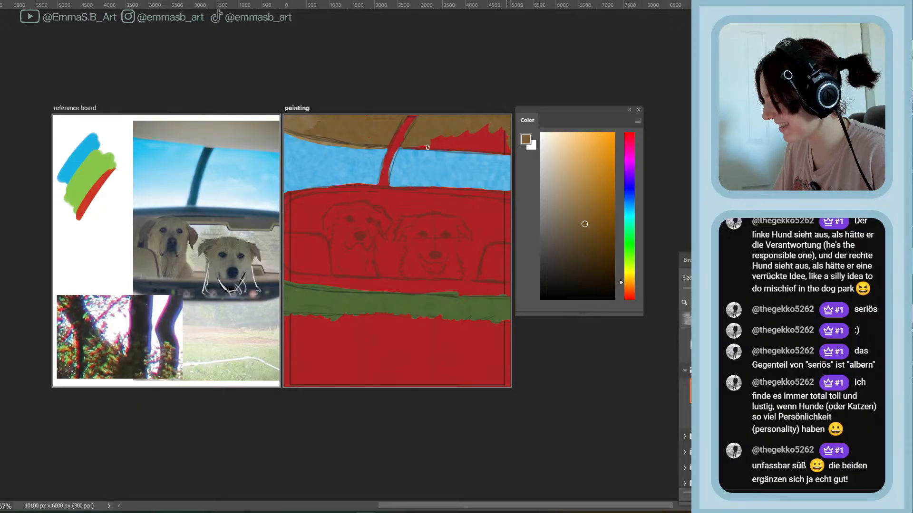
mouse_move(403, 147)
left_mouse_down()
mouse_move(484, 152)
mouse_move(427, 138)
mouse_move(509, 147)
mouse_move(468, 134)
mouse_move(506, 129)
left_mouse_up()
left_click_drag(285, 130, 379, 147)
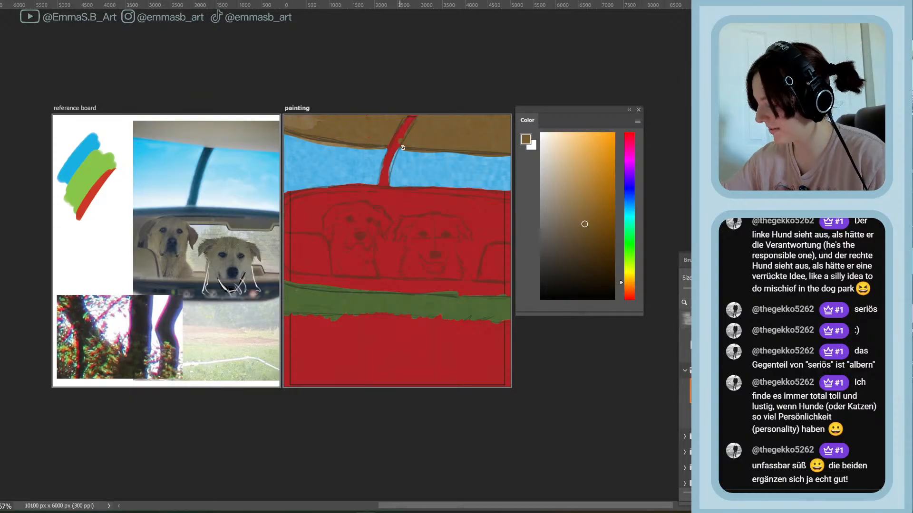
left_click_drag(316, 119, 285, 129)
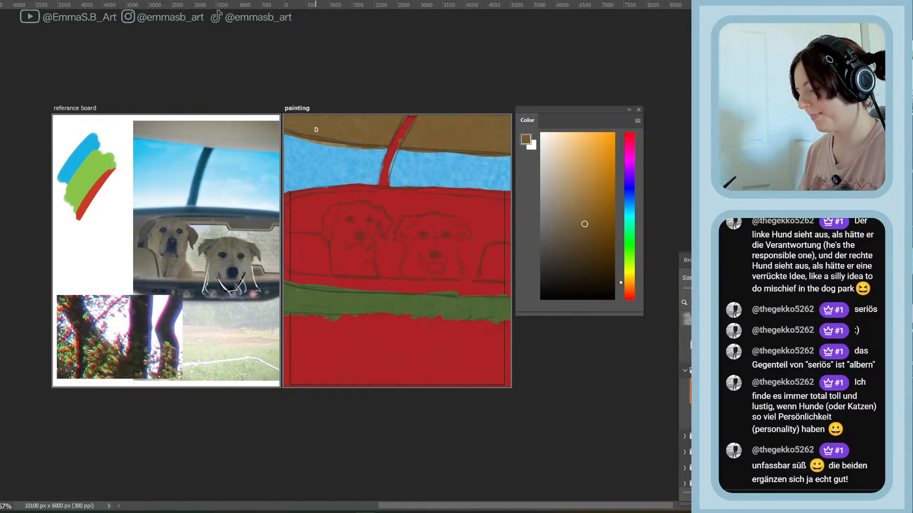
Mix a pale, desaturated yellow-green and paint the ground area directly below the dark green band
left_click(630, 279)
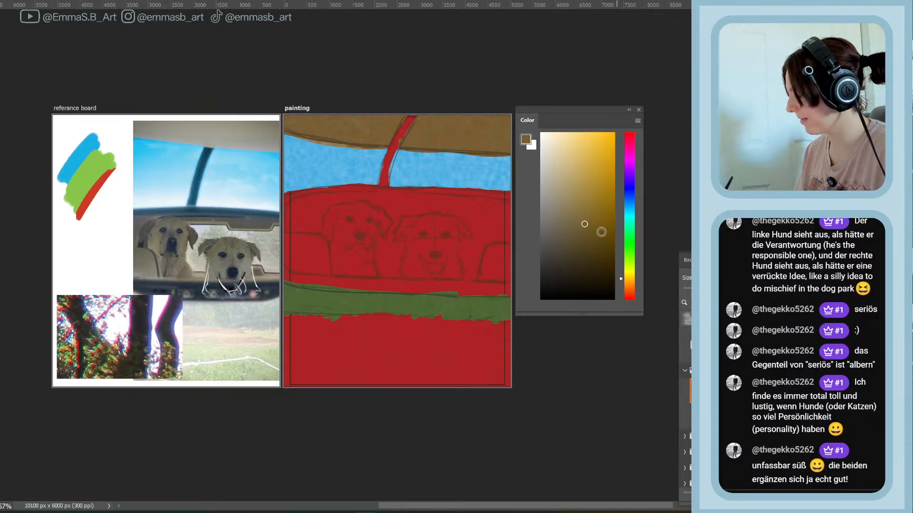
mouse_move(601, 232)
left_mouse_down()
mouse_move(592, 204)
mouse_move(602, 190)
left_mouse_up()
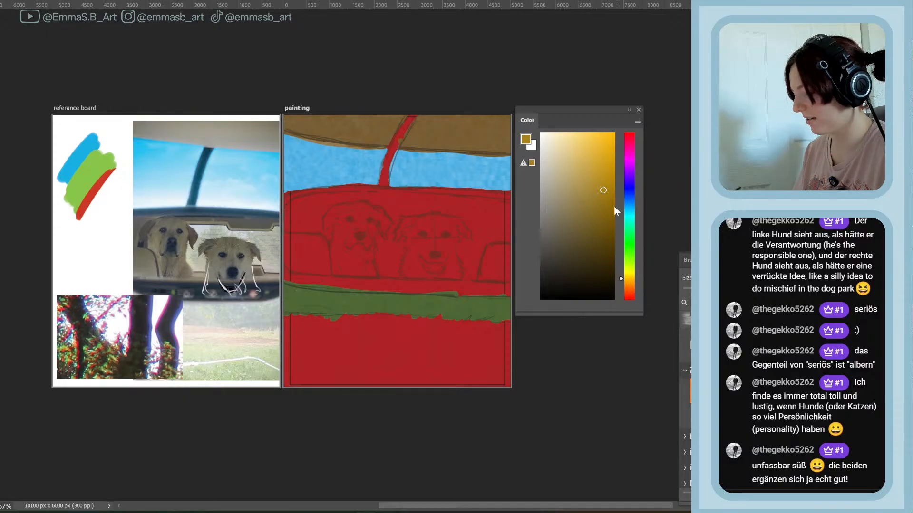
left_click(629, 270)
left_click(577, 190)
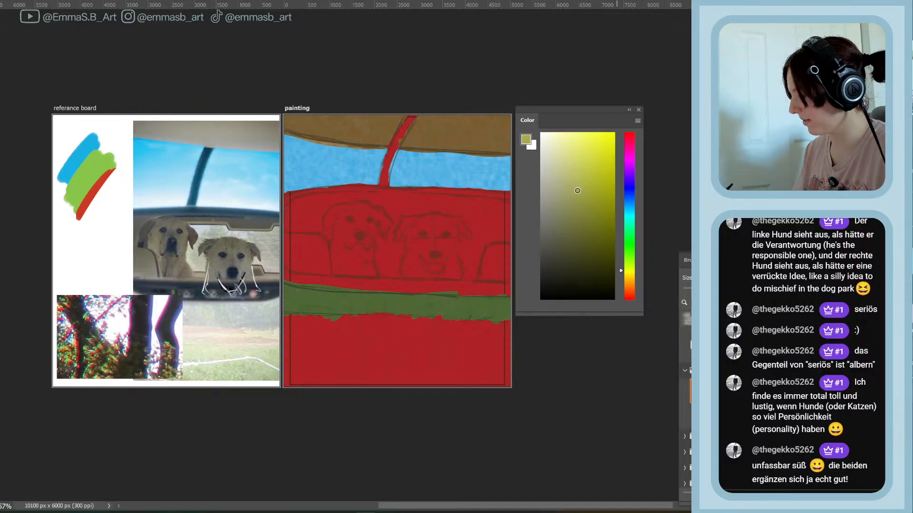
mouse_move(450, 329)
left_mouse_down()
mouse_move(510, 325)
mouse_move(453, 331)
mouse_move(445, 325)
mouse_move(474, 327)
mouse_move(362, 317)
mouse_move(290, 333)
mouse_move(291, 317)
mouse_move(276, 342)
mouse_move(285, 349)
mouse_move(322, 321)
mouse_move(290, 373)
mouse_move(349, 327)
mouse_move(339, 347)
mouse_move(346, 317)
mouse_move(378, 317)
mouse_move(343, 352)
mouse_move(395, 329)
mouse_move(377, 352)
mouse_move(416, 330)
mouse_move(421, 345)
mouse_move(452, 339)
mouse_move(451, 353)
mouse_move(515, 342)
mouse_move(426, 362)
mouse_move(444, 336)
mouse_move(446, 369)
left_mouse_up()
left_click(563, 191)
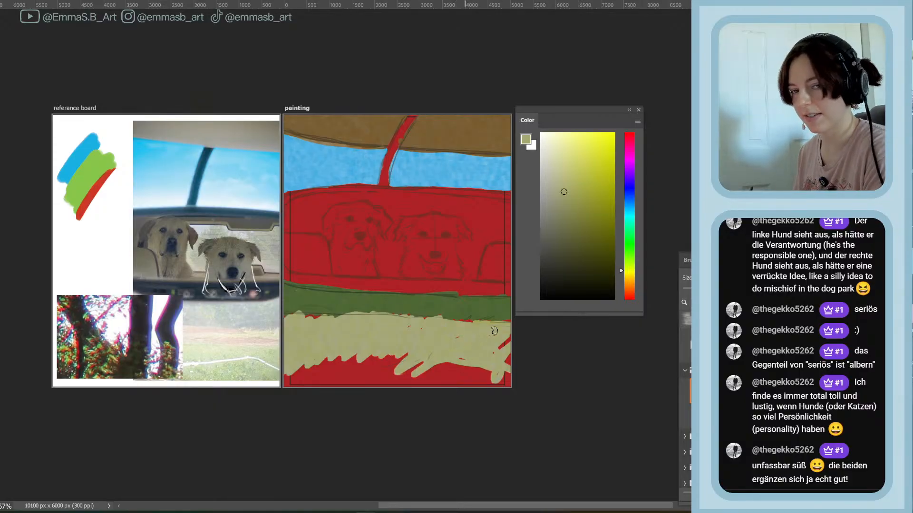
Fill the remaining ground down to the painting's lower edge with a textured brush in the same pale green
mouse_move(441, 364)
left_mouse_down()
mouse_move(449, 367)
mouse_move(430, 382)
left_mouse_up()
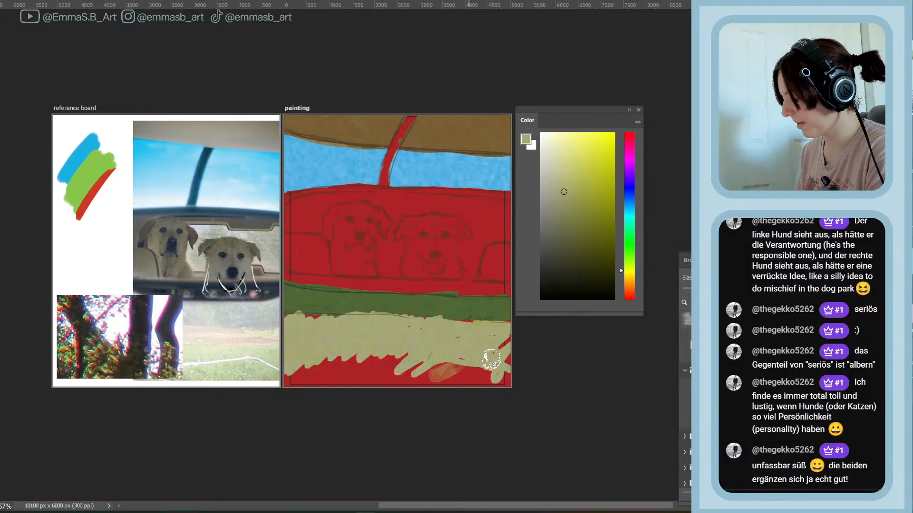
mouse_move(512, 395)
left_mouse_down()
mouse_move(509, 383)
mouse_move(430, 376)
mouse_move(432, 367)
mouse_move(397, 353)
mouse_move(365, 375)
mouse_move(381, 360)
mouse_move(384, 371)
mouse_move(339, 366)
mouse_move(287, 381)
left_mouse_up()
mouse_move(390, 350)
left_mouse_down()
mouse_move(360, 377)
mouse_move(448, 390)
mouse_move(424, 386)
left_mouse_up()
left_click(704, 416)
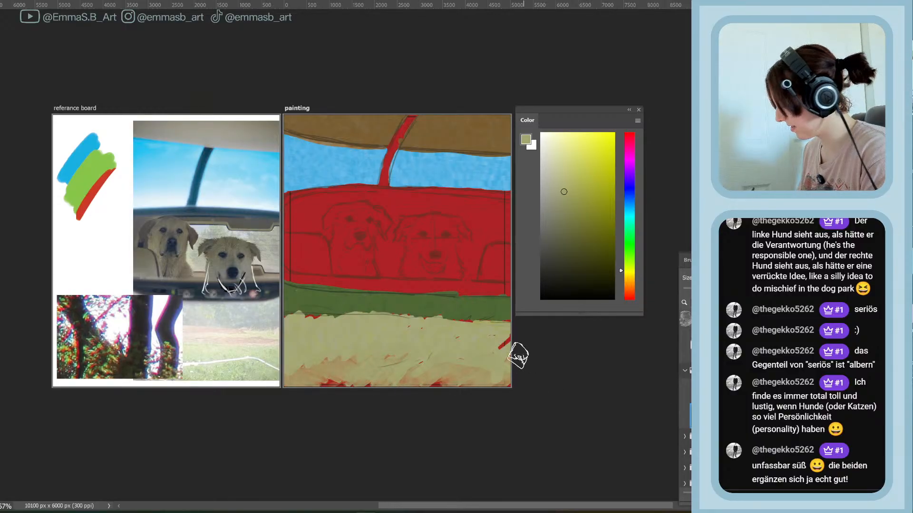
mouse_move(505, 350)
left_mouse_down()
mouse_move(508, 400)
mouse_move(510, 394)
left_mouse_up()
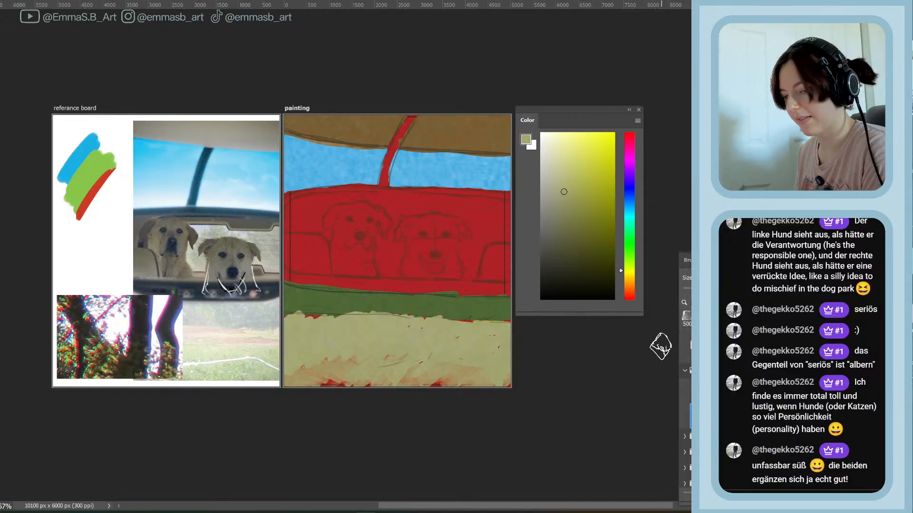
Erase lightly with a speckled textured brush over the sky, green band and ground to reveal the red underpainting
scroll(685, 413, "up", 4)
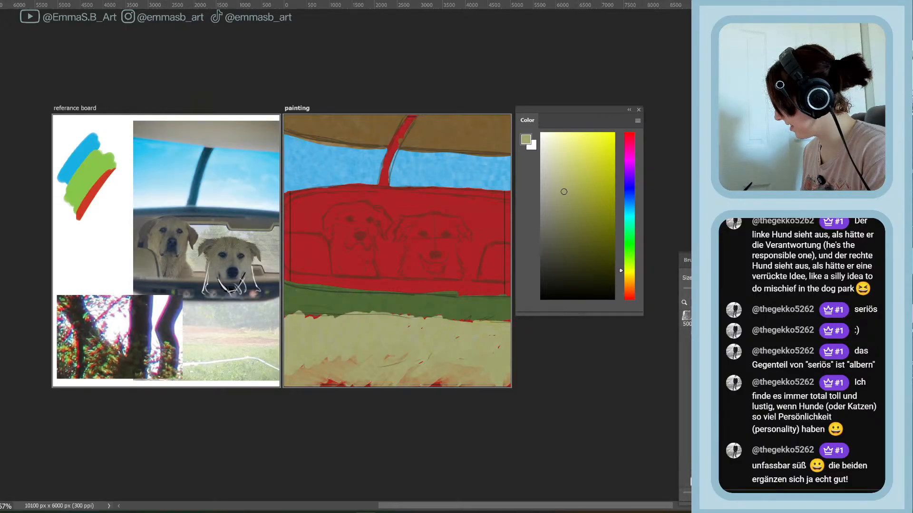
left_click(703, 438)
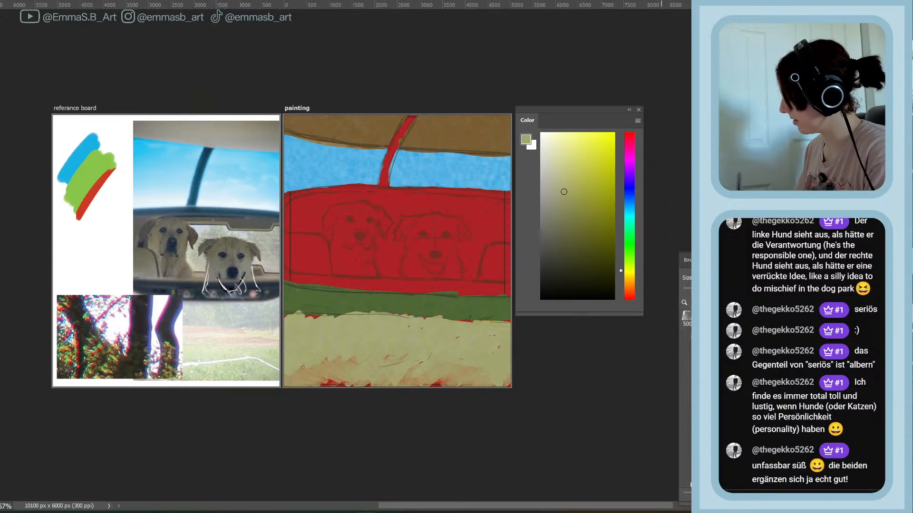
key("e")
left_click_drag(468, 326, 492, 310)
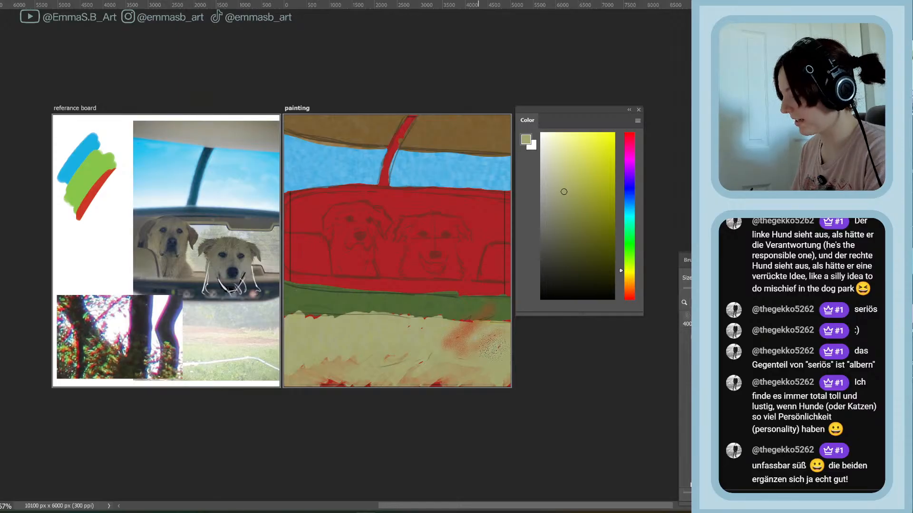
key("ctrl+z")
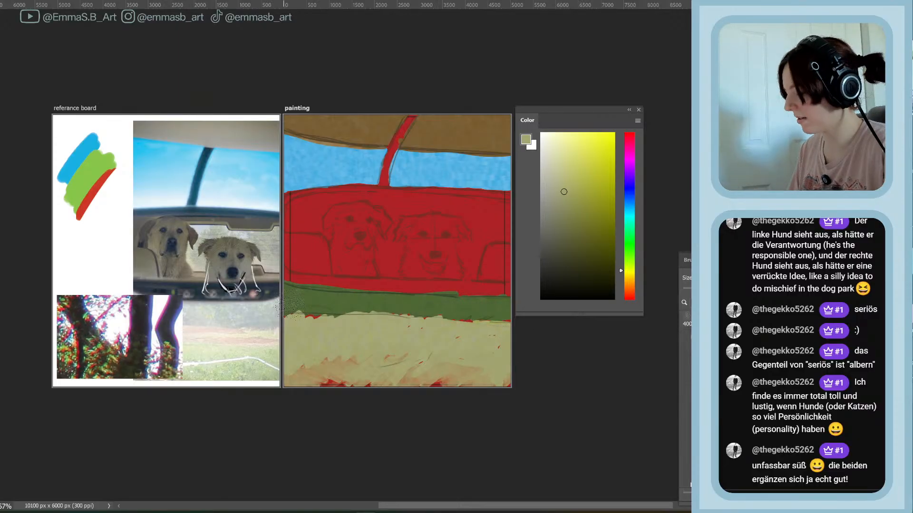
mouse_move(287, 304)
left_mouse_down()
mouse_move(316, 333)
mouse_move(464, 328)
mouse_move(414, 324)
mouse_move(530, 340)
mouse_move(306, 380)
left_mouse_up()
mouse_move(304, 147)
left_mouse_down()
mouse_move(314, 160)
mouse_move(430, 171)
left_mouse_up()
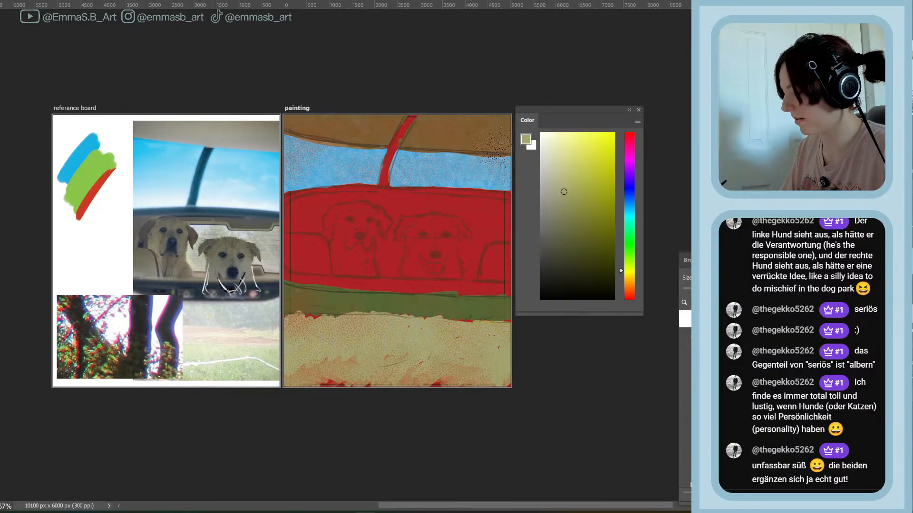
mouse_move(318, 166)
left_mouse_down()
mouse_move(477, 179)
mouse_move(451, 191)
mouse_move(318, 174)
left_mouse_up()
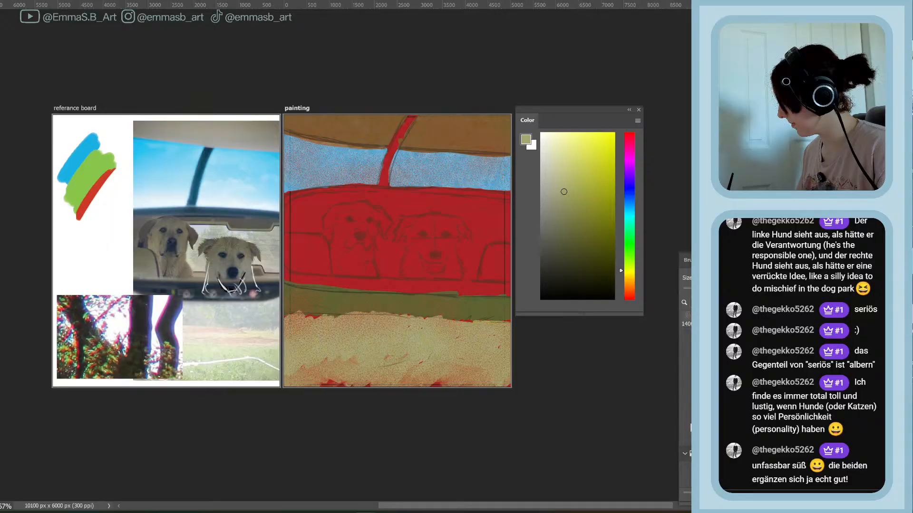
mouse_move(437, 304)
left_mouse_down()
mouse_move(482, 276)
mouse_move(512, 288)
left_mouse_up()
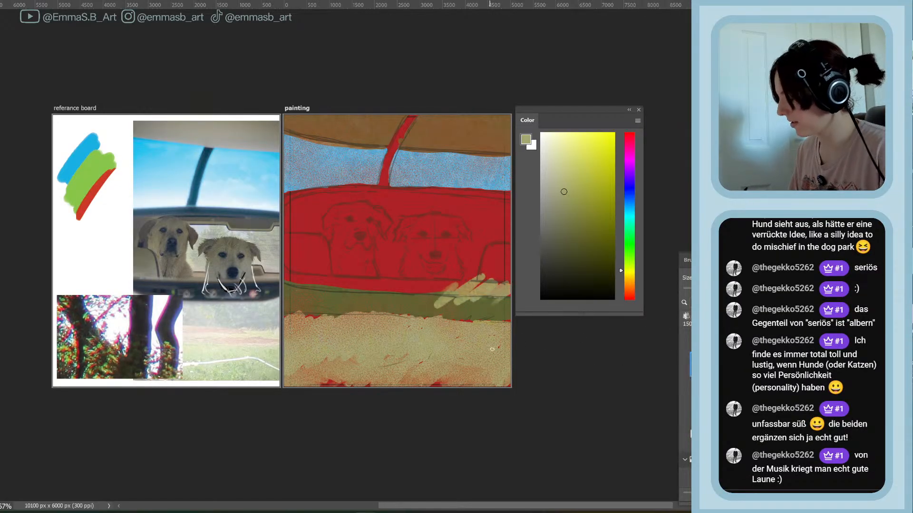
key("ctrl+z")
key("ctrl+z")
key("ctrl+z")
key("ctrl+z")
key("ctrl+z")
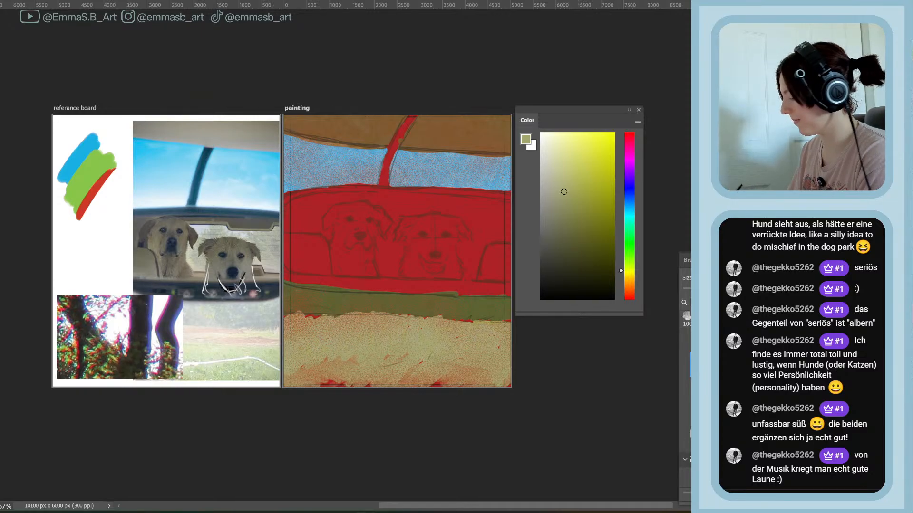
Mix a very dark muted purple and paint the pillar that runs from the ceiling down to the mirror
mouse_move(621, 270)
left_mouse_down()
mouse_move(621, 287)
mouse_move(621, 161)
mouse_move(630, 149)
left_mouse_up()
left_click(565, 239)
left_click_drag(566, 237, 572, 256)
mouse_move(408, 119)
left_mouse_down()
mouse_move(390, 162)
mouse_move(387, 154)
left_mouse_up()
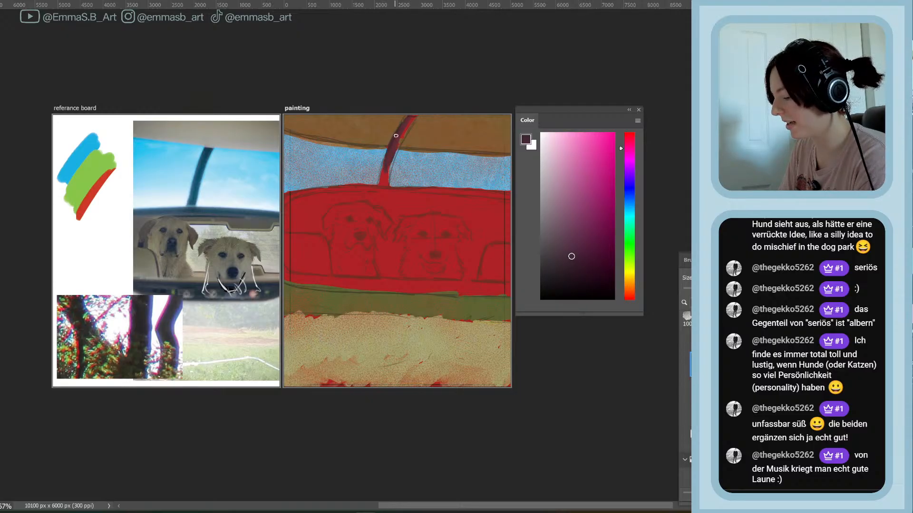
left_click_drag(562, 266, 569, 269)
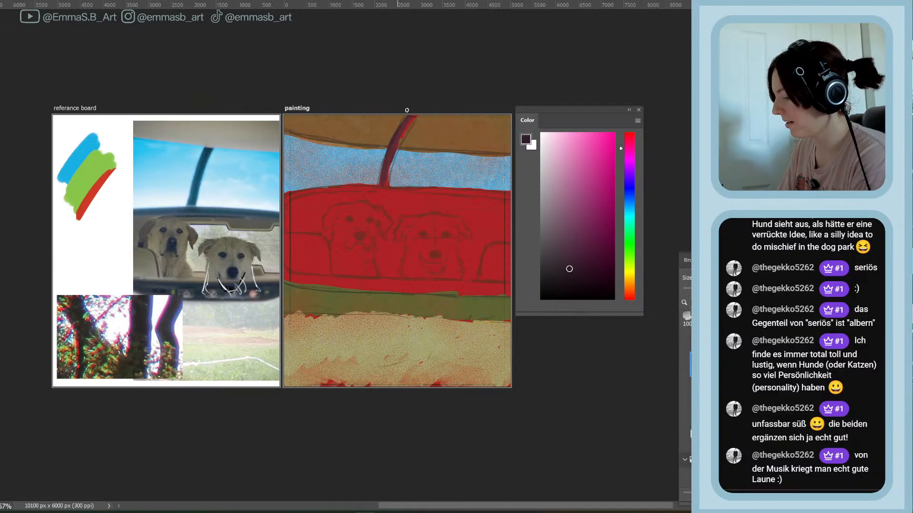
left_click_drag(396, 146, 408, 128)
left_click_drag(390, 162, 398, 135)
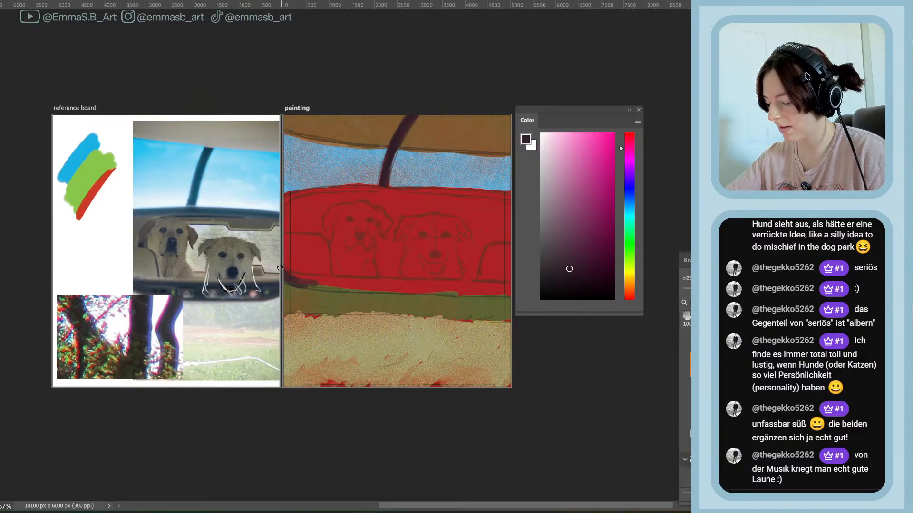
Paint the rear-view mirror's lower and upper rims across the painting in the dark purple
mouse_move(299, 282)
left_mouse_down()
mouse_move(320, 286)
mouse_move(288, 280)
mouse_move(526, 295)
left_mouse_up()
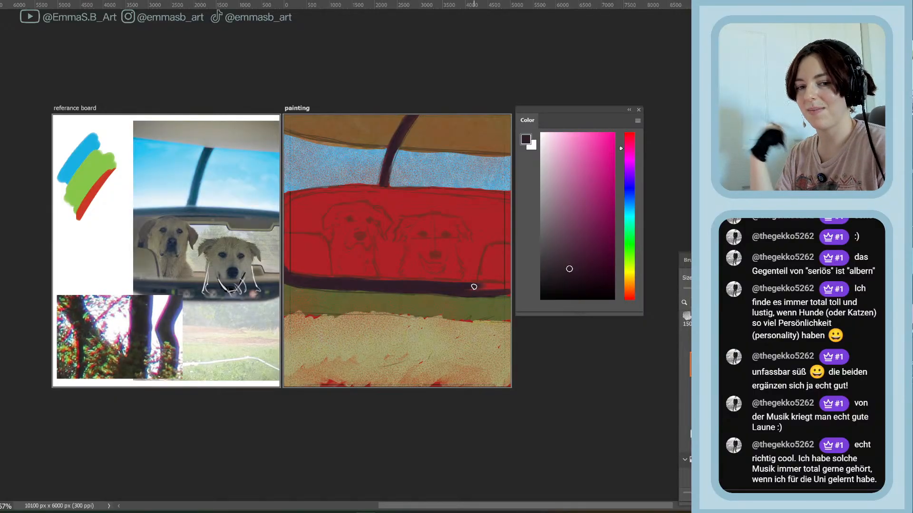
mouse_move(464, 288)
left_mouse_down()
mouse_move(516, 289)
mouse_move(400, 288)
mouse_move(446, 293)
left_mouse_up()
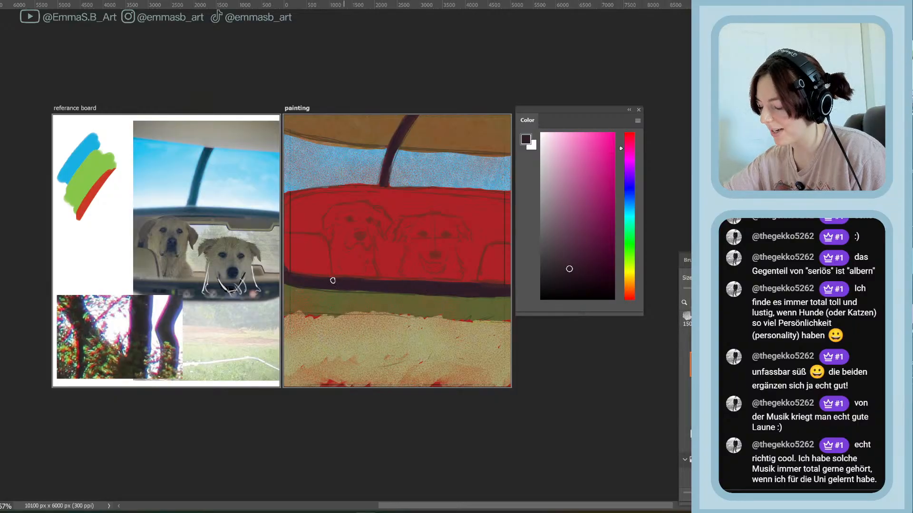
left_click_drag(310, 284, 381, 288)
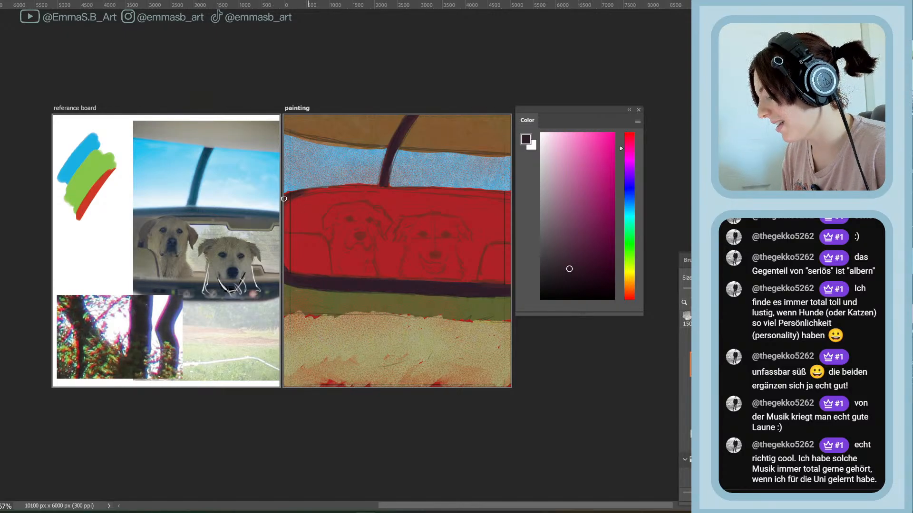
left_click_drag(285, 195, 323, 193)
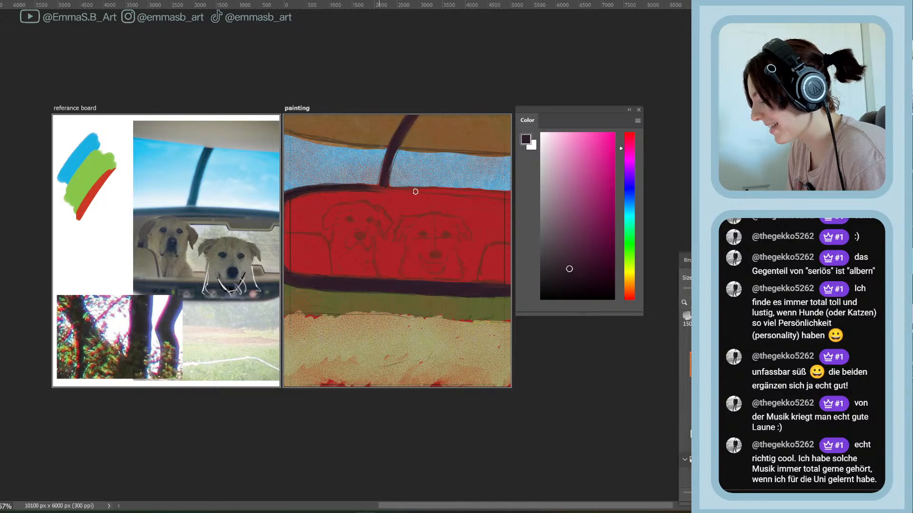
mouse_move(416, 192)
left_mouse_down()
mouse_move(359, 189)
mouse_move(519, 198)
mouse_move(426, 187)
mouse_move(304, 200)
left_mouse_up()
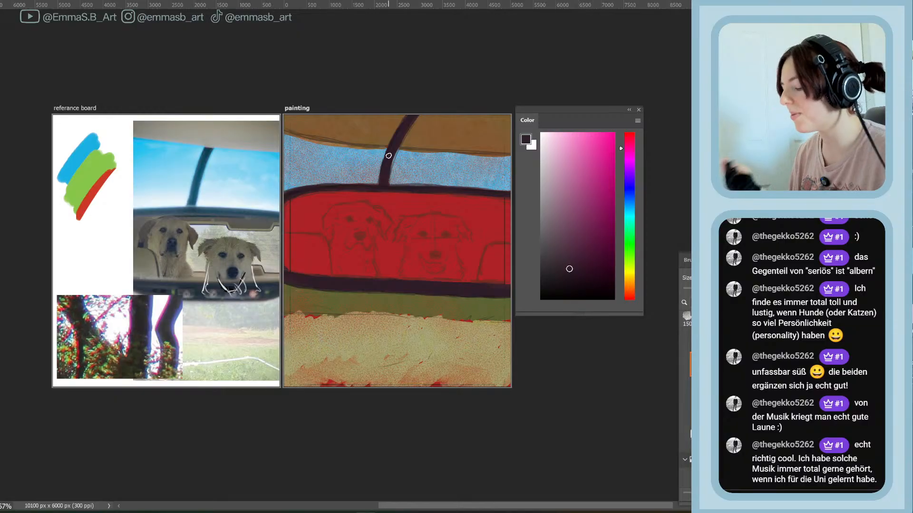
Deepen the paint color to a near-black violet, shade the mirror frame with it and save the document
left_click(565, 280)
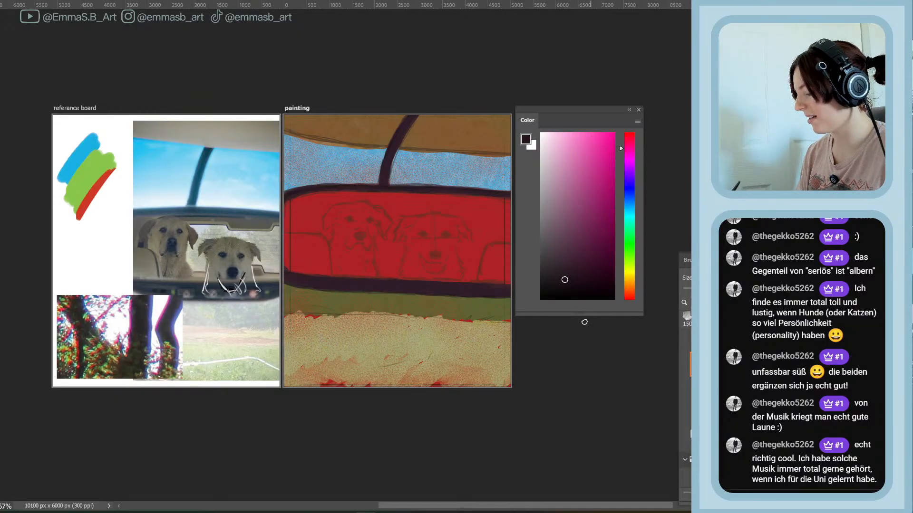
left_click(629, 176)
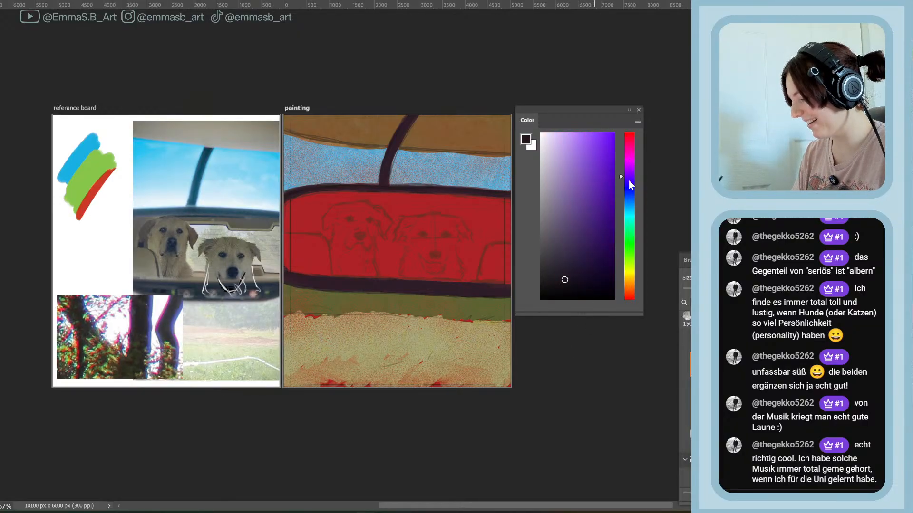
left_click(574, 280)
left_click(572, 284)
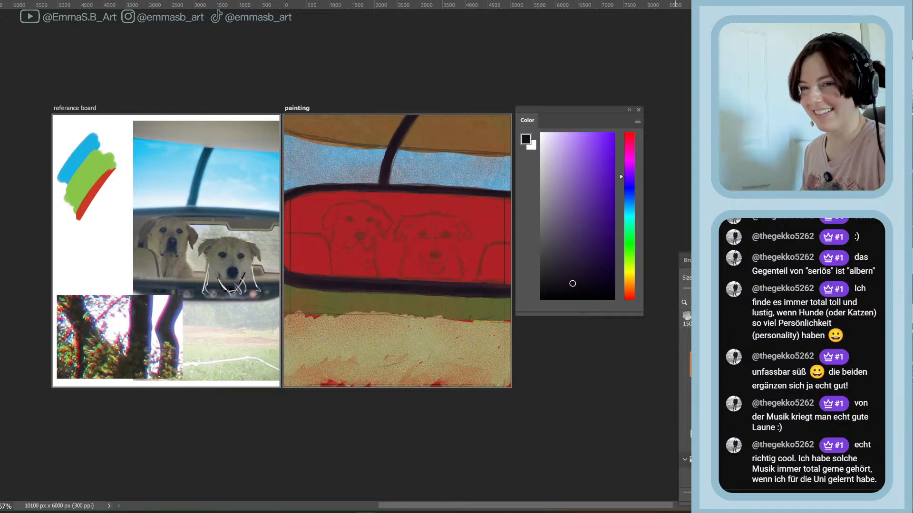
key("ctrl+s")
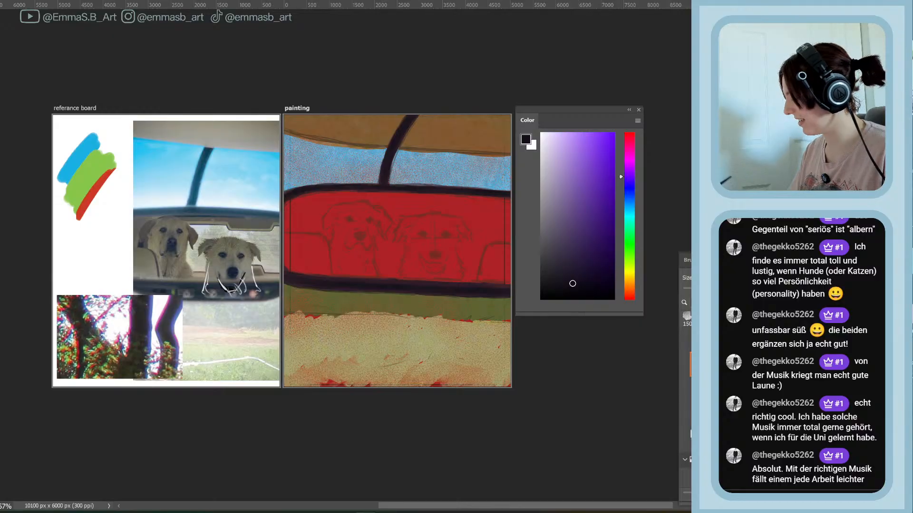
Mix a dark olive yellow and fill the right-hand car seat shape inside the mirror
left_click_drag(631, 166, 633, 158)
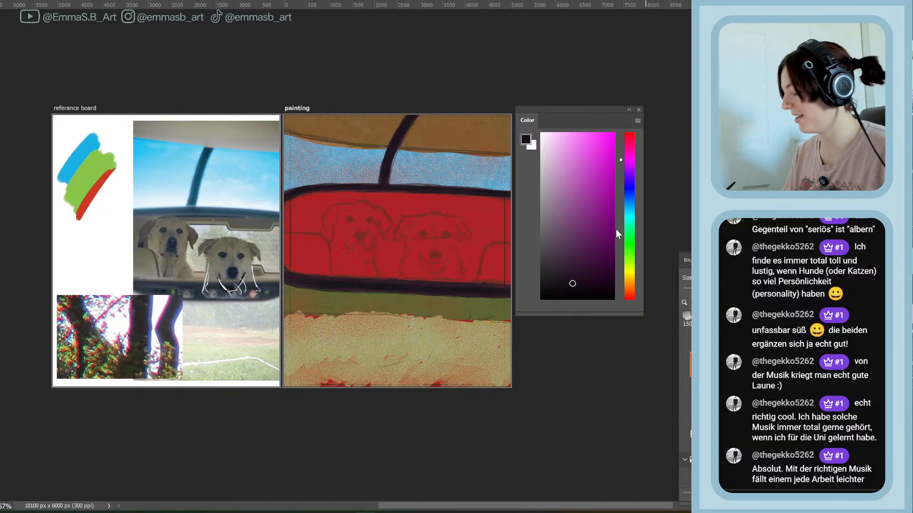
left_click_drag(573, 278, 577, 269)
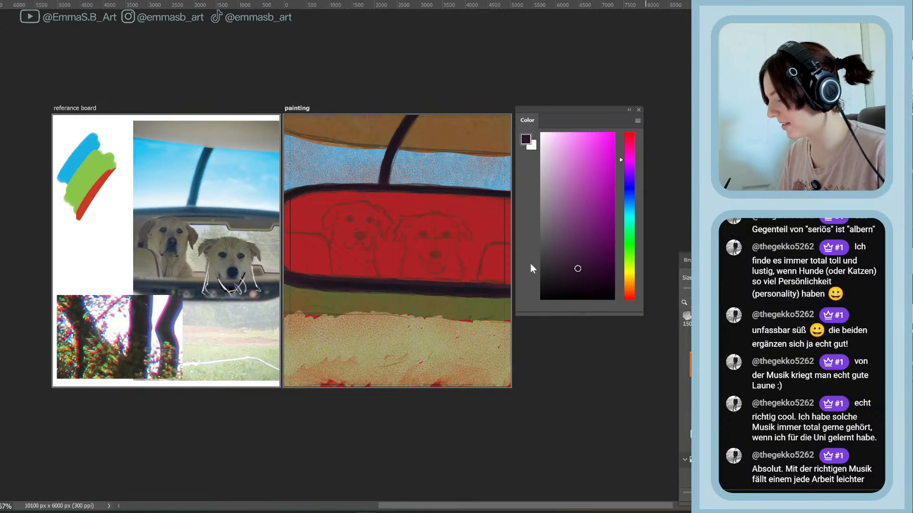
left_click(630, 169)
mouse_move(630, 170)
left_mouse_down()
mouse_move(630, 285)
mouse_move(631, 276)
left_mouse_up()
mouse_move(567, 266)
left_mouse_down()
mouse_move(598, 248)
mouse_move(627, 275)
mouse_move(599, 252)
mouse_move(602, 245)
left_mouse_up()
mouse_move(488, 249)
left_mouse_down()
mouse_move(511, 249)
mouse_move(497, 246)
mouse_move(479, 278)
mouse_move(513, 281)
mouse_move(499, 273)
mouse_move(495, 252)
mouse_move(510, 266)
left_mouse_up()
Warm the olive to paint the left-hand seat in the mirror and brighten both seats with a lighter, grayer tone
left_click(599, 224)
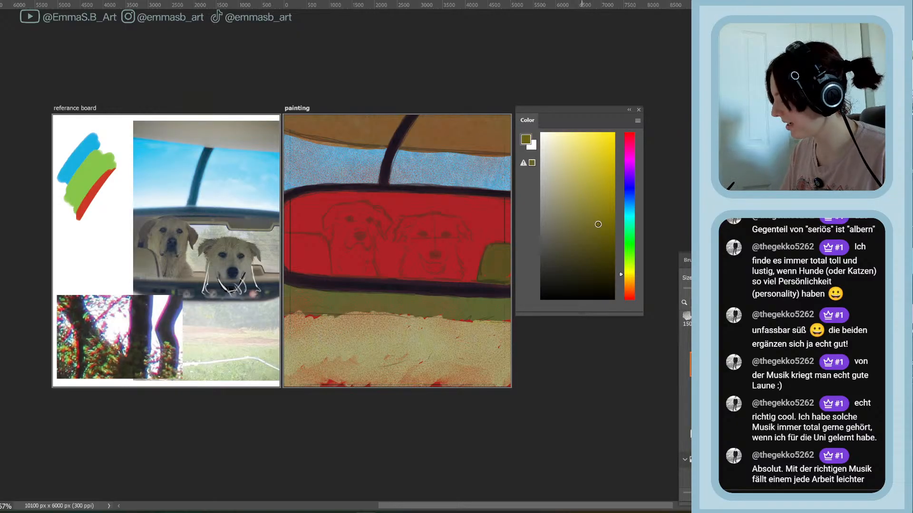
left_click(629, 276)
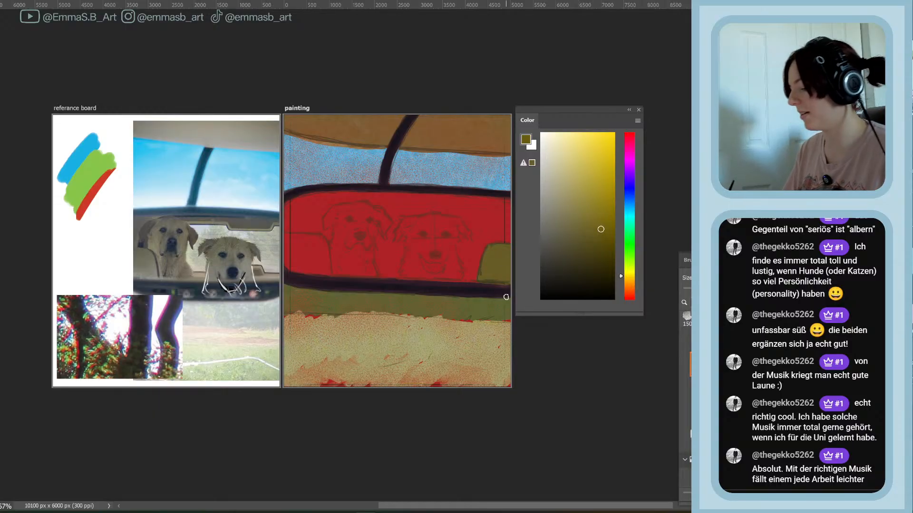
mouse_move(284, 239)
left_mouse_down()
mouse_move(321, 239)
mouse_move(328, 273)
mouse_move(285, 265)
mouse_move(289, 241)
mouse_move(291, 265)
mouse_move(310, 240)
mouse_move(318, 269)
left_mouse_up()
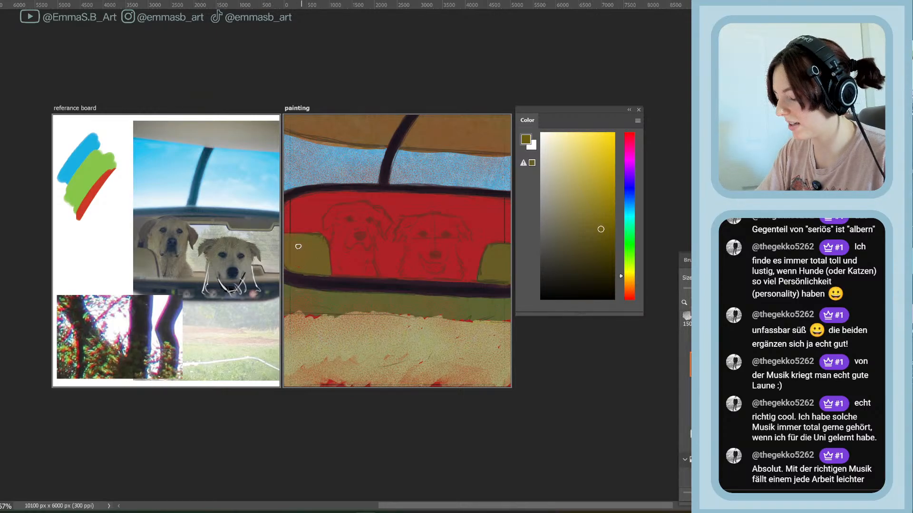
left_click_drag(596, 216, 584, 209)
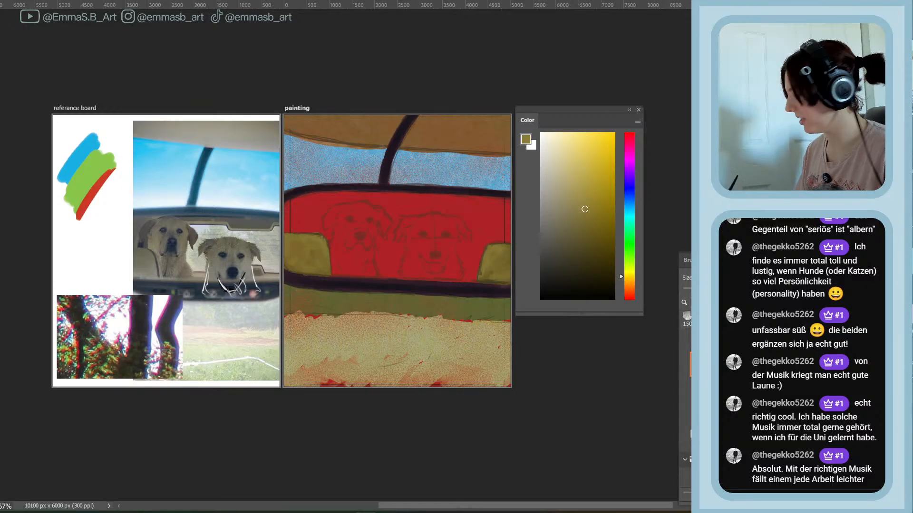
Reset the paint color to black, sketch the rear window's outline behind the dogs inside the mirror and save the document
key("d")
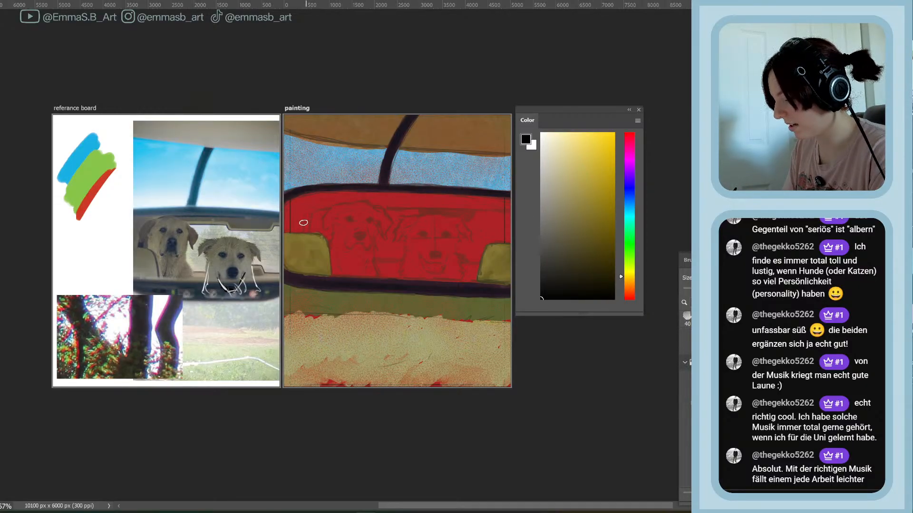
key("bracketright")
key("bracketright")
key("bracketright")
key("bracketright")
key("bracketright")
key("bracketright")
key("bracketright")
key("bracketright")
key("bracketright")
key("bracketright")
key("b")
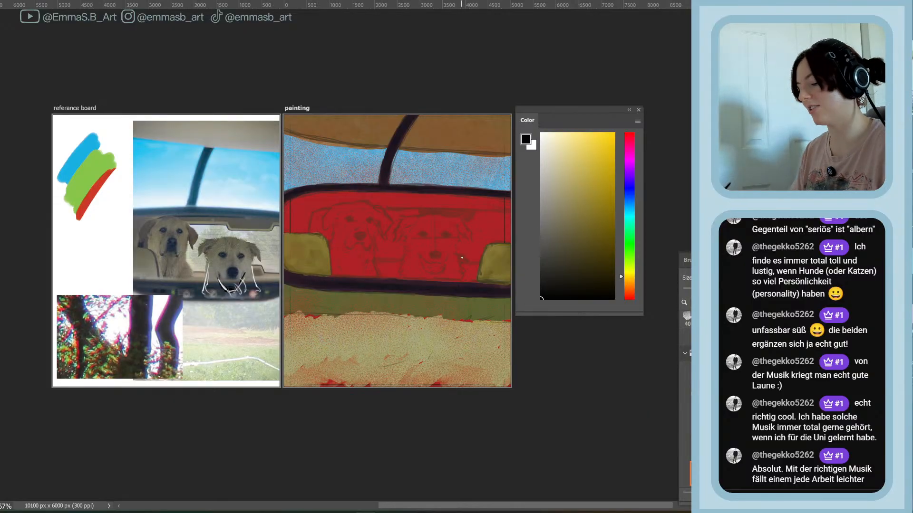
key("ctrl+s")
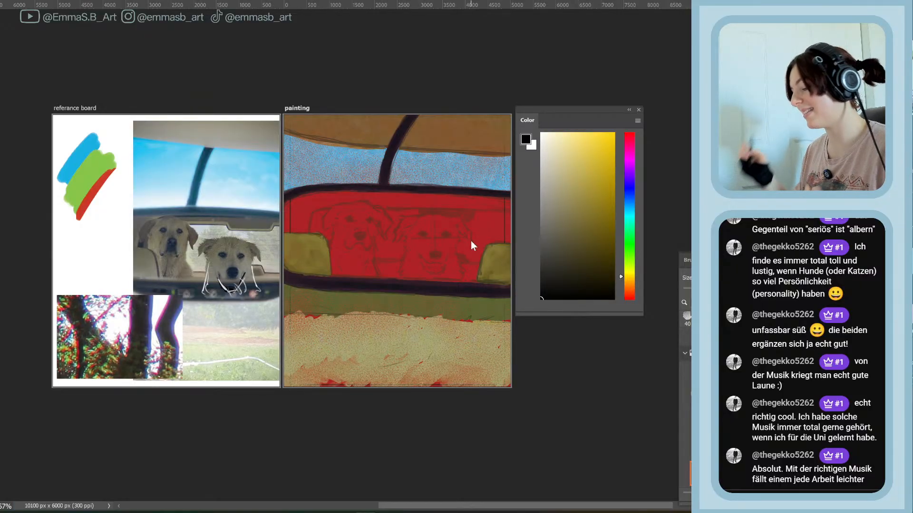
Sample the pale gray beside the dogs in the reference photo, try it next to the right-hand dog and undo the stroke
left_click(570, 258)
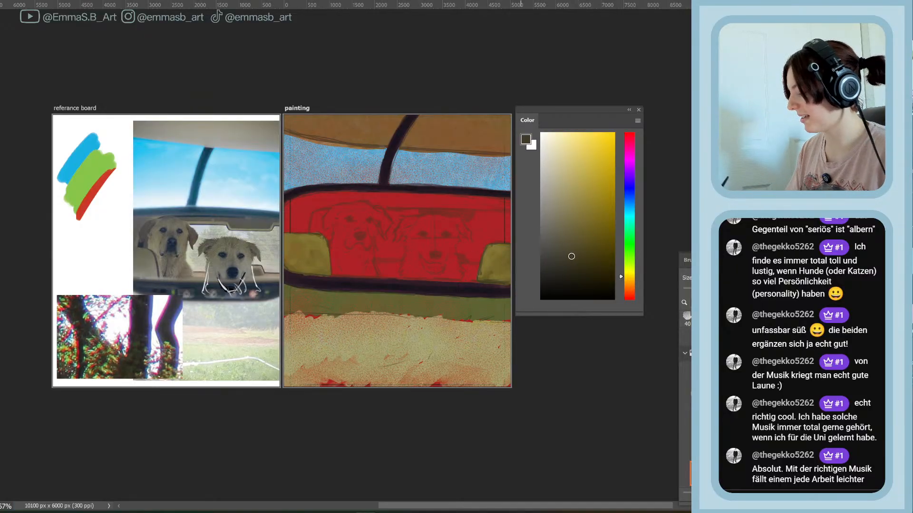
left_click(231, 245, "alt")
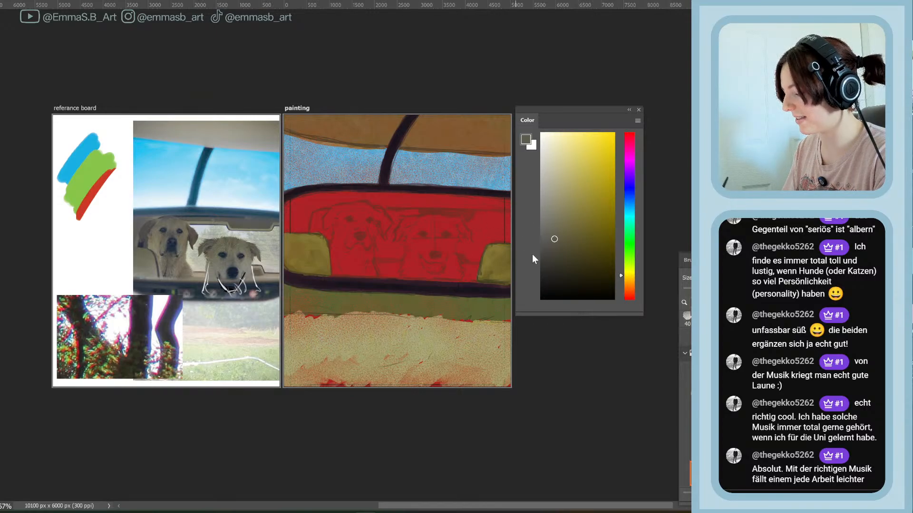
left_click(269, 242, "alt")
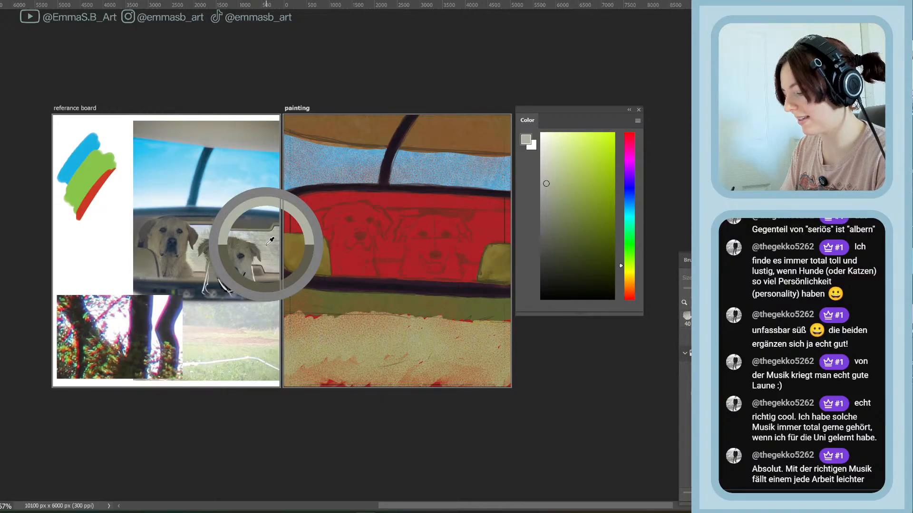
left_click_drag(269, 242, 267, 239)
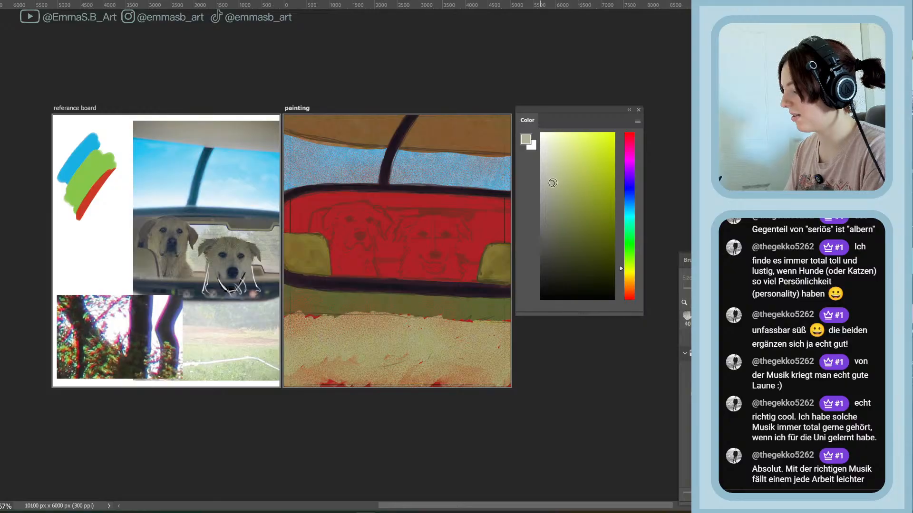
left_click_drag(460, 248, 486, 246)
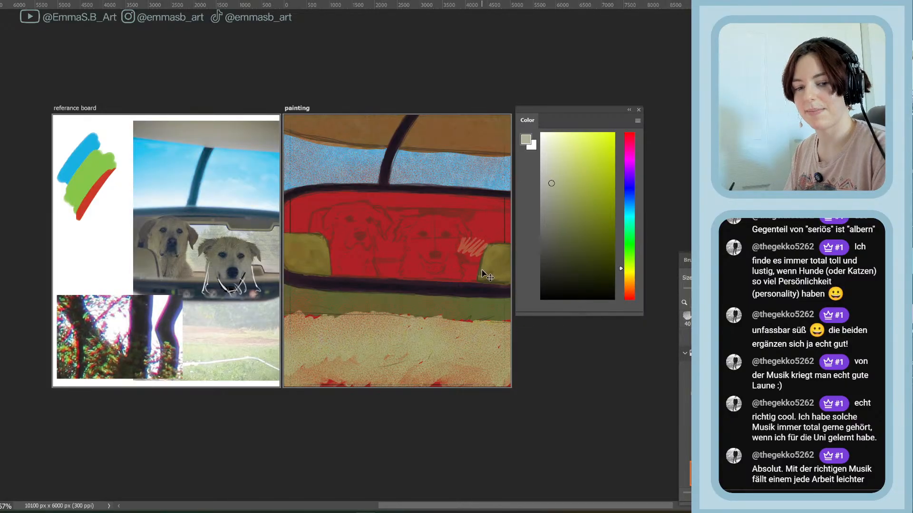
key("ctrl+z")
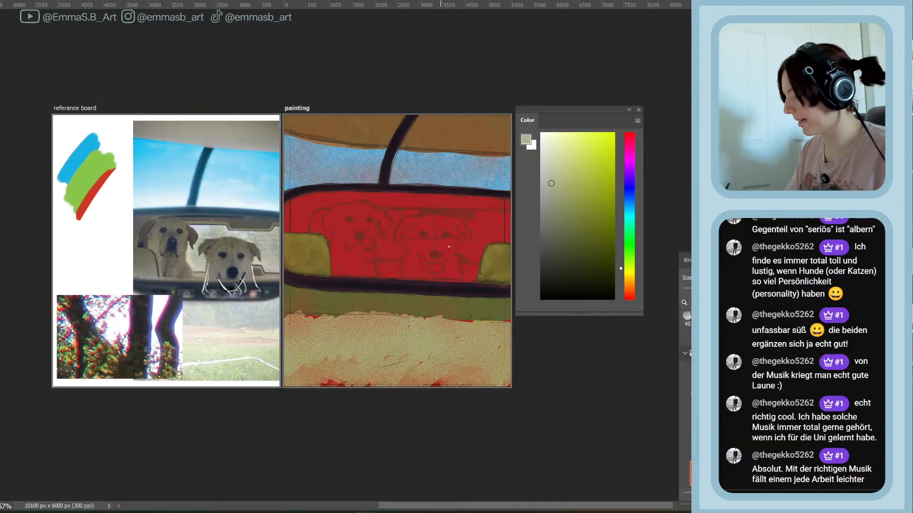
Mix a dark gray-brown and paint the car interior in the mirror's upper left corner above the seat
left_click(631, 285)
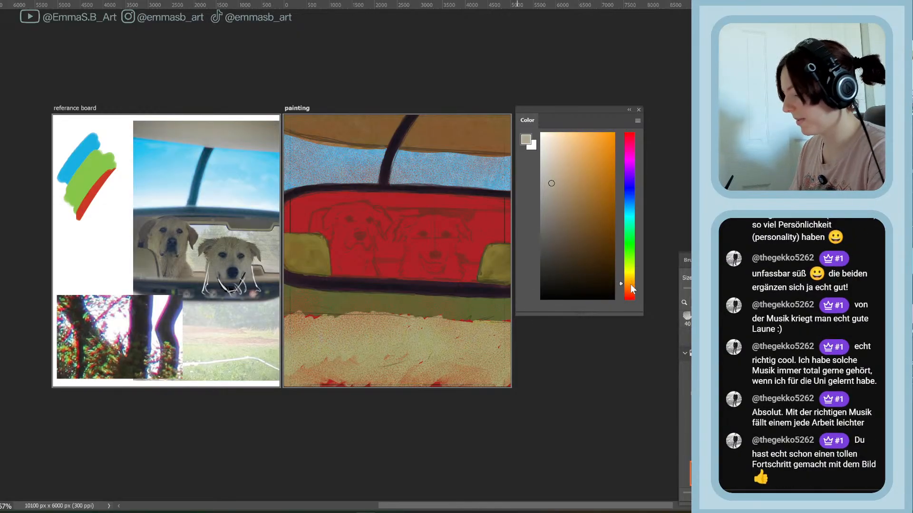
left_click(630, 281)
left_click(586, 273)
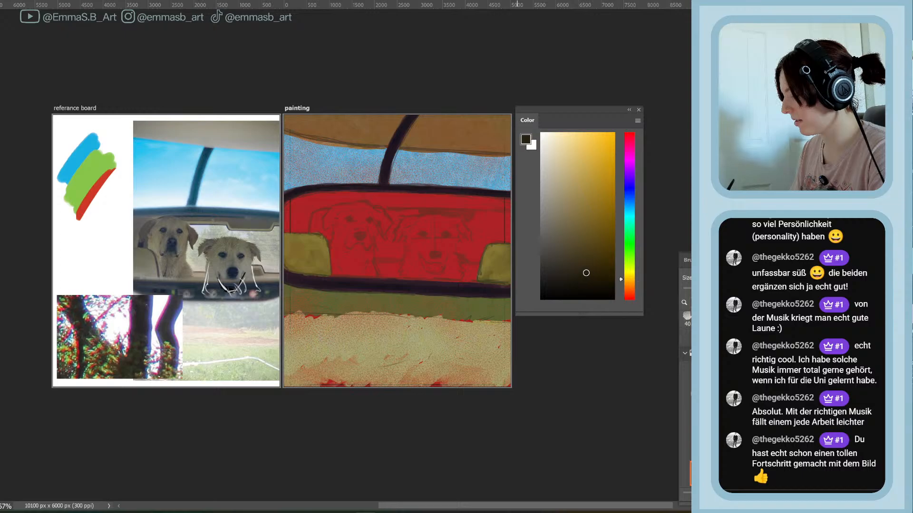
left_click_drag(586, 273, 560, 258)
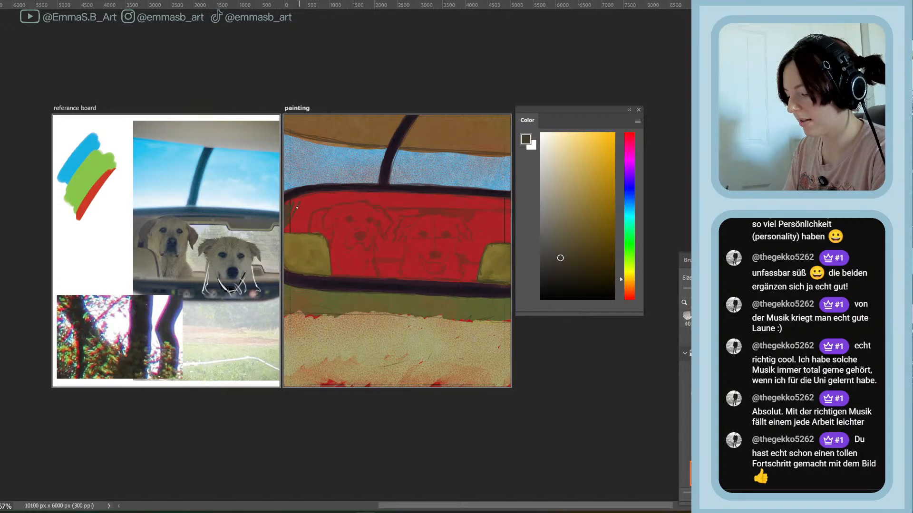
left_click(559, 245)
left_click_drag(291, 222, 305, 213)
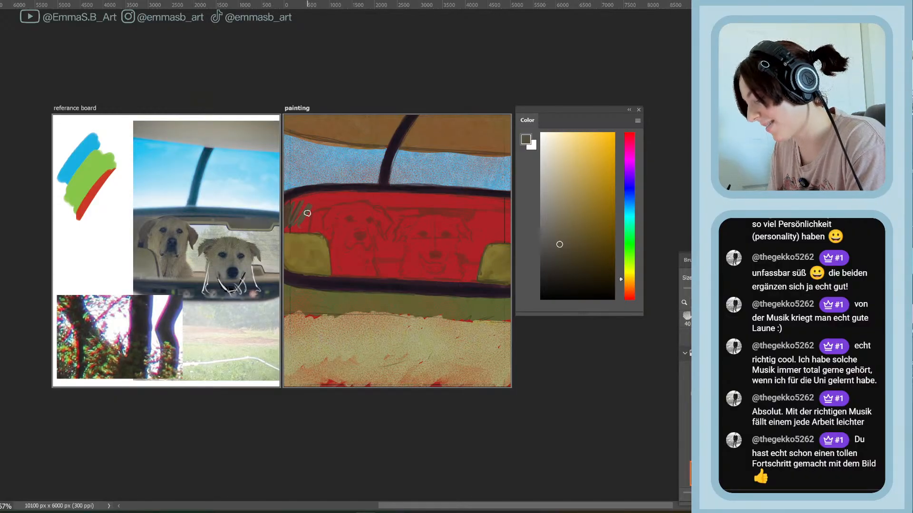
mouse_move(307, 213)
left_mouse_down()
mouse_move(305, 228)
mouse_move(286, 229)
mouse_move(289, 204)
mouse_move(320, 194)
mouse_move(292, 216)
mouse_move(321, 200)
left_mouse_up()
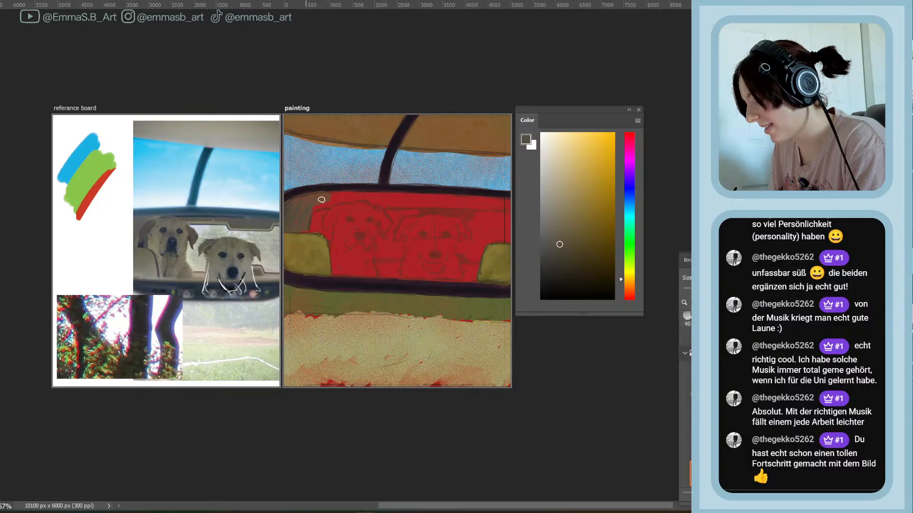
Enlarge the brush and extend the gray-brown along the top of the mirror interior above both dogs
key("bracketright")
key("bracketright")
key("bracketright")
key("bracketright")
key("bracketright")
key("bracketright")
key("bracketright")
key("bracketright")
key("bracketright")
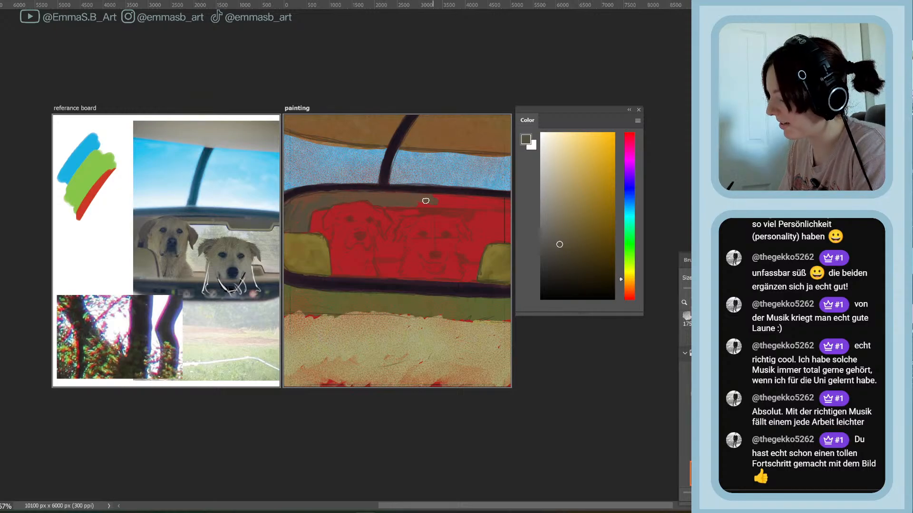
left_click_drag(426, 201, 469, 199)
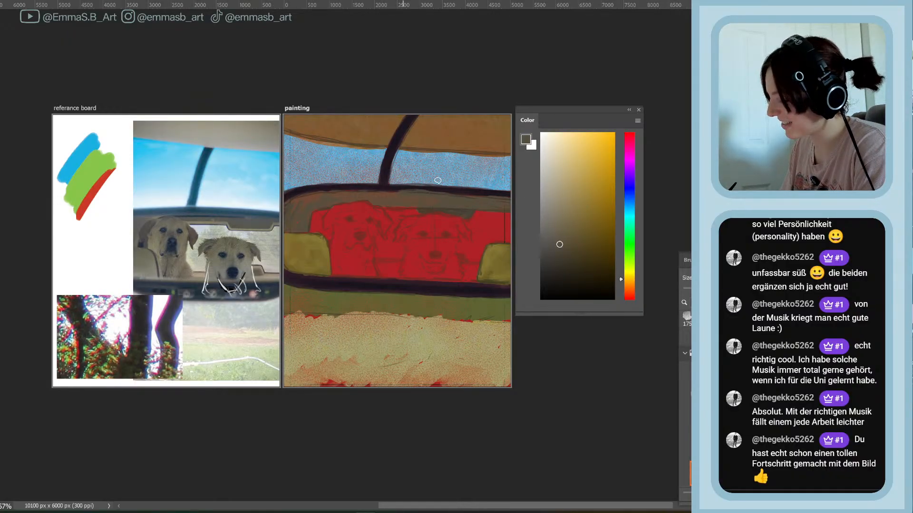
Fill the low gaps between the dogs and beside the right-hand seat with the same gray-brown
key("v")
key("b")
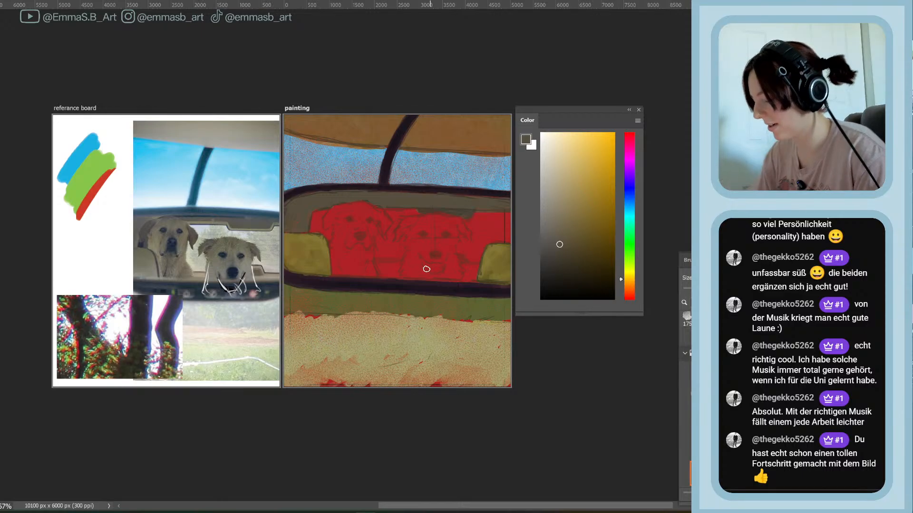
mouse_move(379, 265)
left_mouse_down()
mouse_move(392, 275)
mouse_move(384, 265)
mouse_move(397, 262)
mouse_move(401, 279)
left_mouse_up()
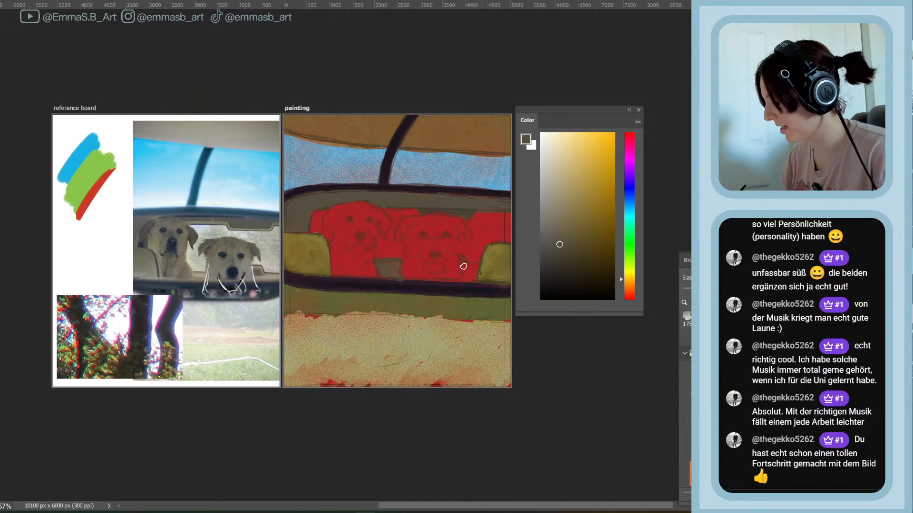
mouse_move(464, 267)
left_mouse_down()
mouse_move(475, 276)
mouse_move(465, 266)
mouse_move(476, 267)
left_mouse_up()
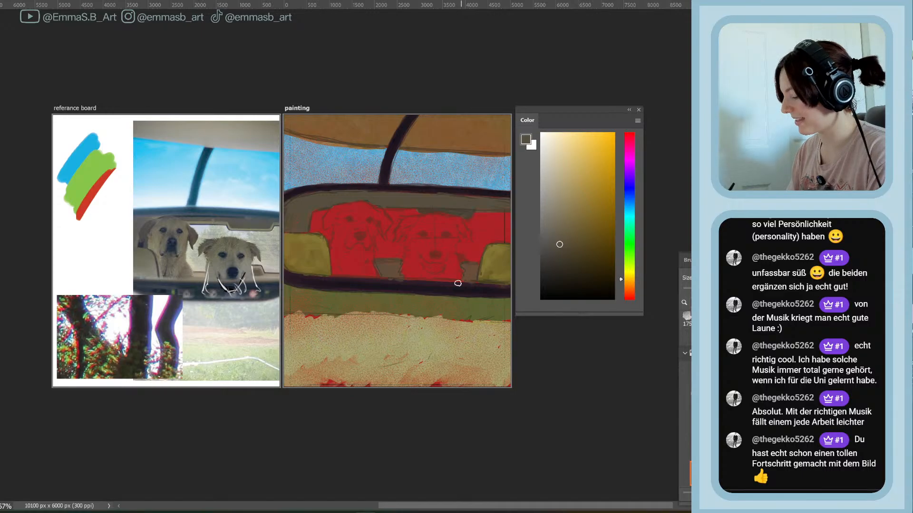
Mix a dark golden brown and fill the left-hand dog's head and body, using a smaller brush for the edges
left_click(563, 195)
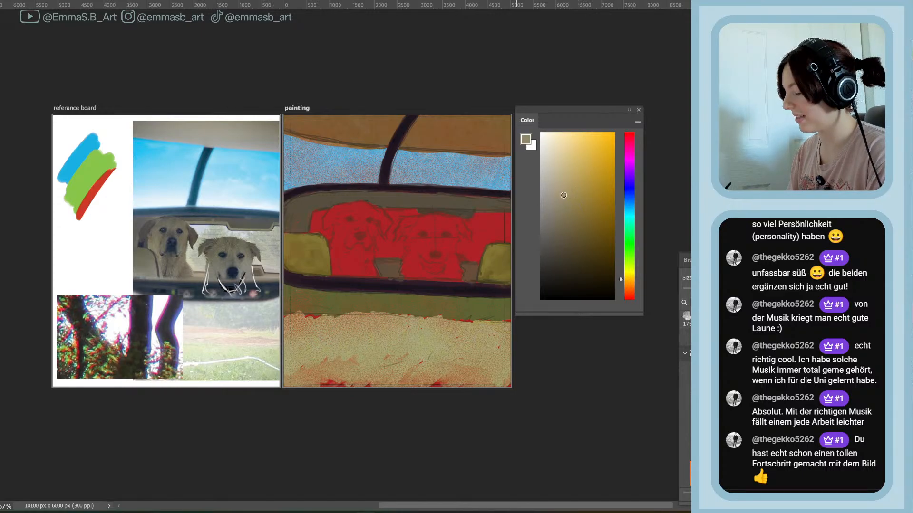
left_click(629, 274)
mouse_move(568, 190)
left_mouse_down()
mouse_move(572, 243)
mouse_move(585, 222)
mouse_move(586, 235)
left_mouse_up()
left_click(629, 280)
mouse_move(326, 218)
left_mouse_down()
mouse_move(333, 212)
mouse_move(326, 218)
left_mouse_up()
left_click(589, 244)
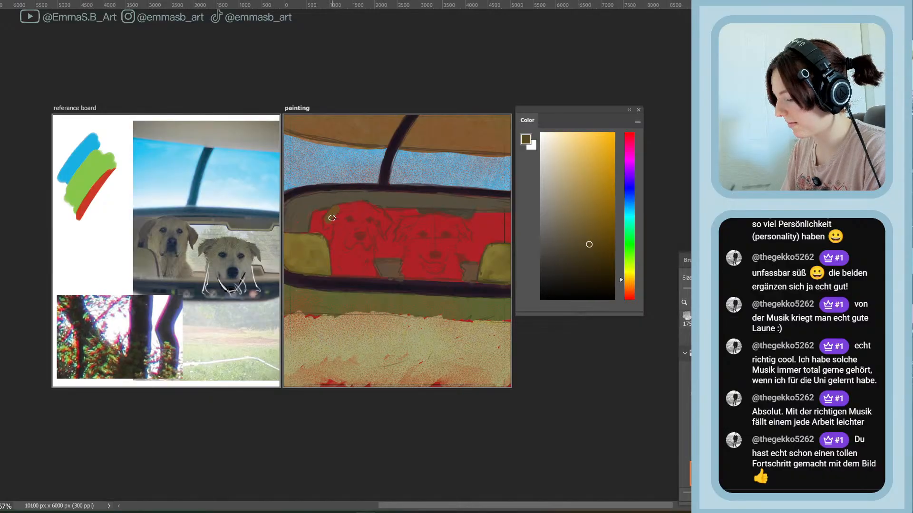
mouse_move(329, 220)
left_mouse_down()
mouse_move(341, 218)
mouse_move(335, 268)
left_mouse_up()
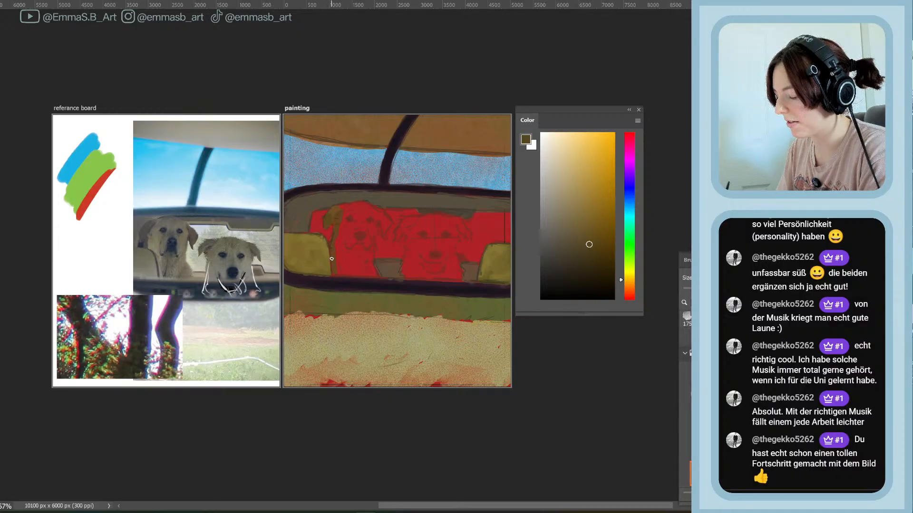
key("bracketleft")
key("bracketleft")
key("bracketleft")
key("bracketleft")
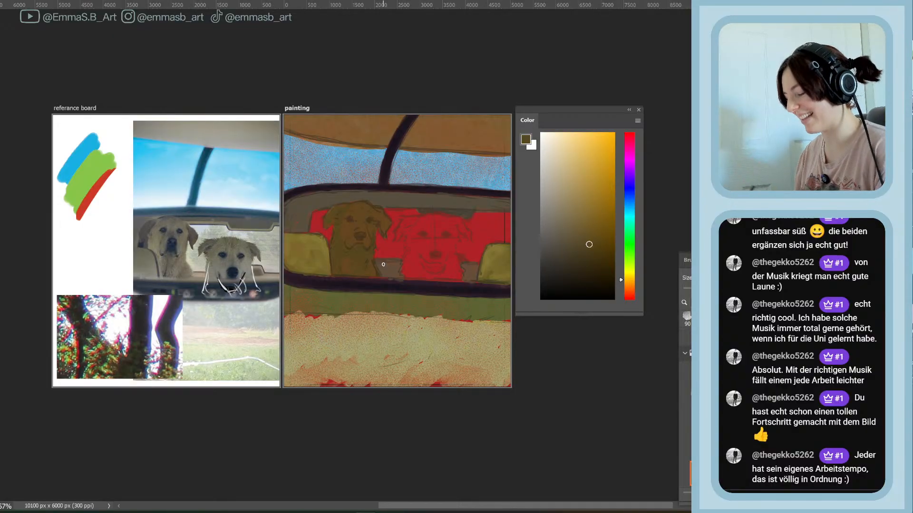
Mix a muted yellow-green and block in the right-hand dog's chest and lower body
left_click(597, 239)
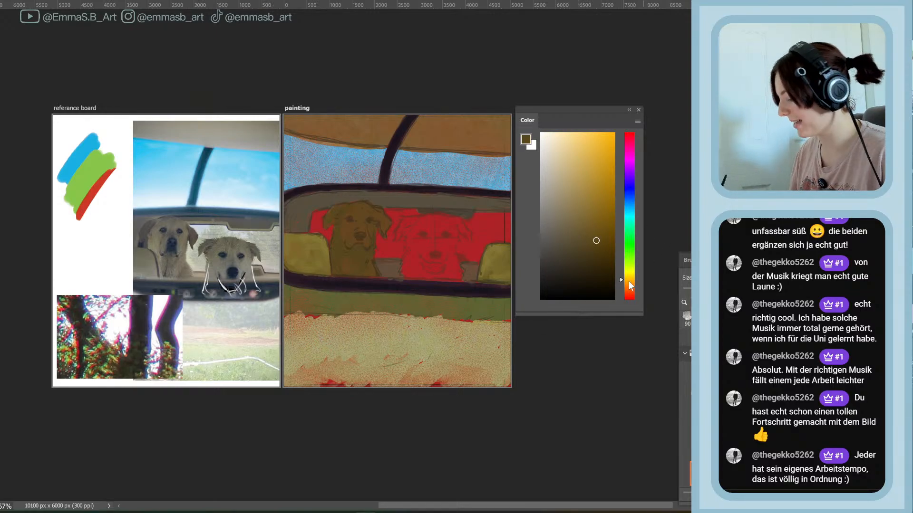
left_click(629, 281)
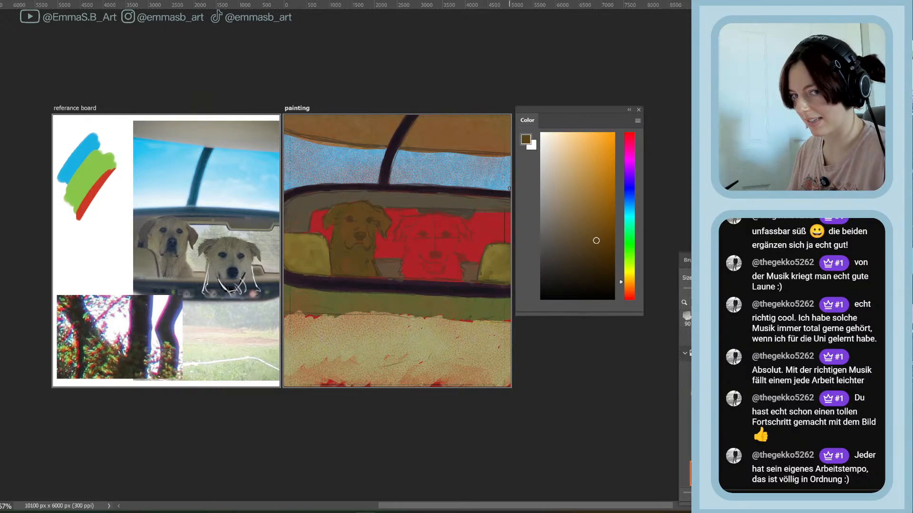
left_click(625, 275)
mouse_move(577, 227)
left_mouse_down()
mouse_move(585, 221)
mouse_move(564, 220)
mouse_move(574, 217)
left_mouse_up()
left_click(626, 269)
left_click(583, 227)
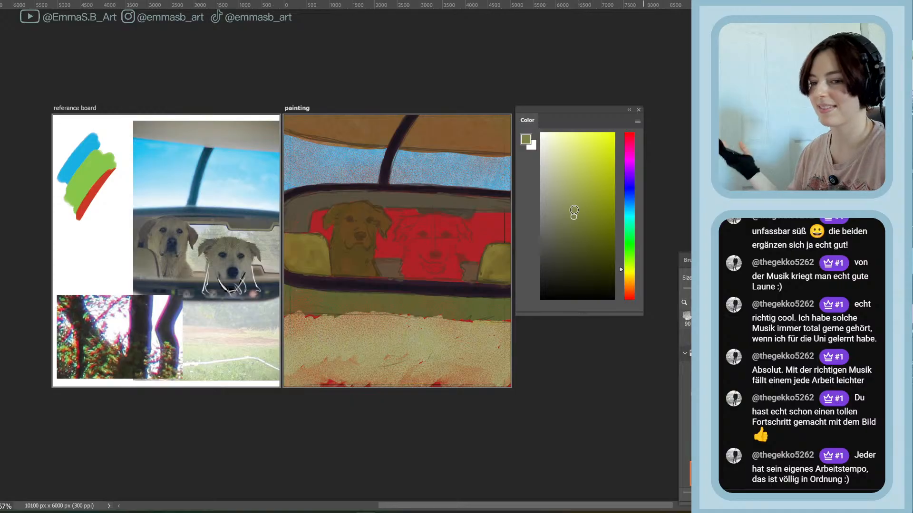
mouse_move(409, 249)
left_mouse_down()
mouse_move(406, 277)
mouse_move(461, 281)
mouse_move(454, 256)
mouse_move(449, 267)
mouse_move(455, 254)
mouse_move(449, 273)
left_mouse_up()
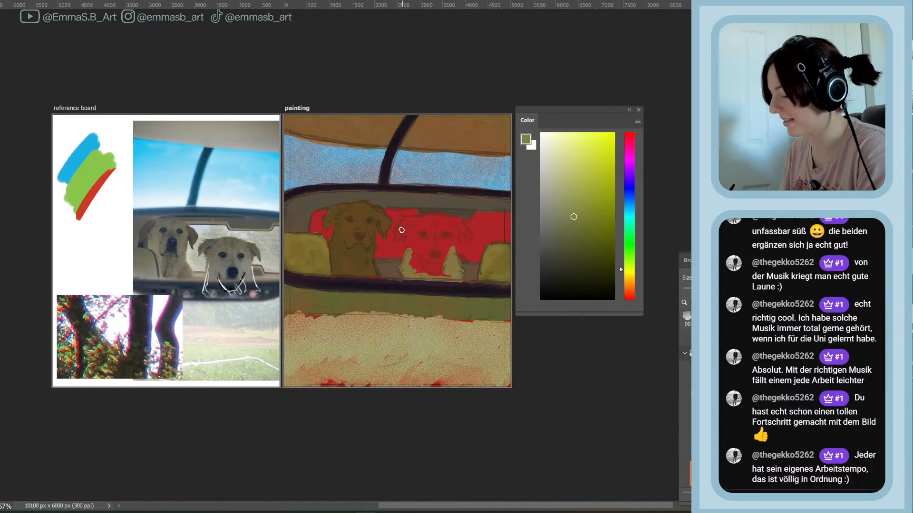
Fill the right-hand dog's head and ears with the muted yellow-green, refine the edges with a smaller brush and save
key("bracketright")
key("bracketright")
mouse_move(398, 229)
left_mouse_down()
mouse_move(414, 219)
mouse_move(399, 233)
mouse_move(412, 227)
mouse_move(407, 242)
mouse_move(418, 233)
mouse_move(409, 252)
mouse_move(427, 241)
mouse_move(411, 265)
mouse_move(427, 259)
mouse_move(426, 269)
mouse_move(437, 263)
mouse_move(433, 274)
mouse_move(446, 268)
mouse_move(441, 276)
mouse_move(453, 273)
mouse_move(444, 272)
mouse_move(456, 237)
mouse_move(454, 255)
mouse_move(438, 261)
mouse_move(451, 231)
mouse_move(424, 249)
mouse_move(440, 223)
mouse_move(413, 232)
mouse_move(428, 217)
mouse_move(416, 219)
mouse_move(439, 215)
mouse_move(479, 247)
mouse_move(439, 218)
left_mouse_up()
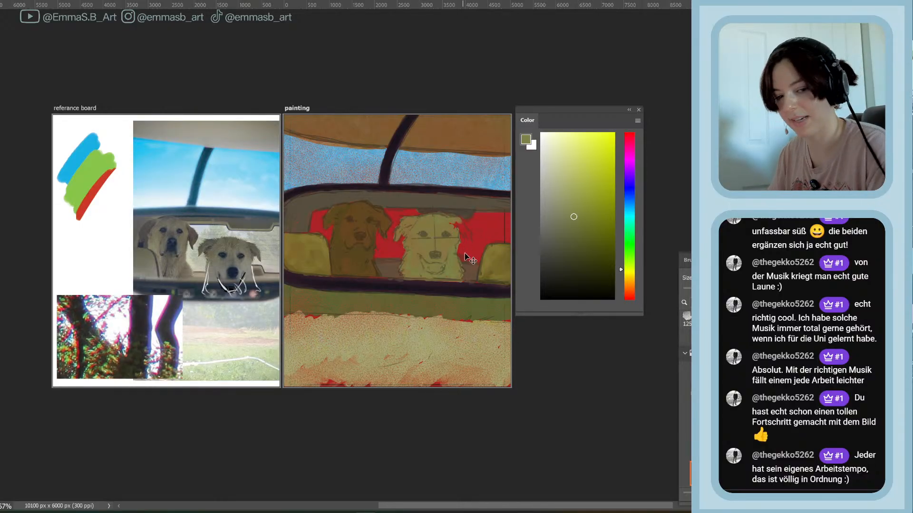
mouse_move(458, 224)
left_mouse_down()
mouse_move(450, 219)
mouse_move(463, 231)
left_mouse_up()
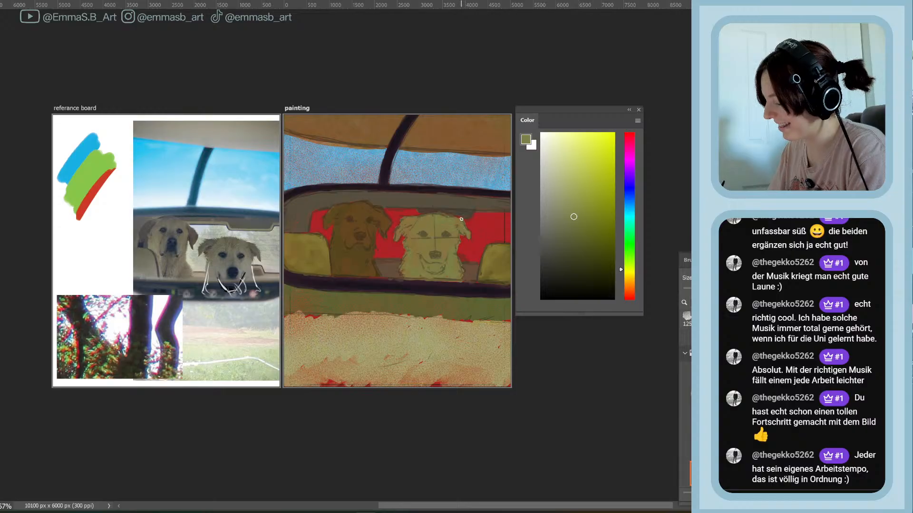
key("bracketleft")
key("bracketleft")
key("bracketleft")
key("bracketleft")
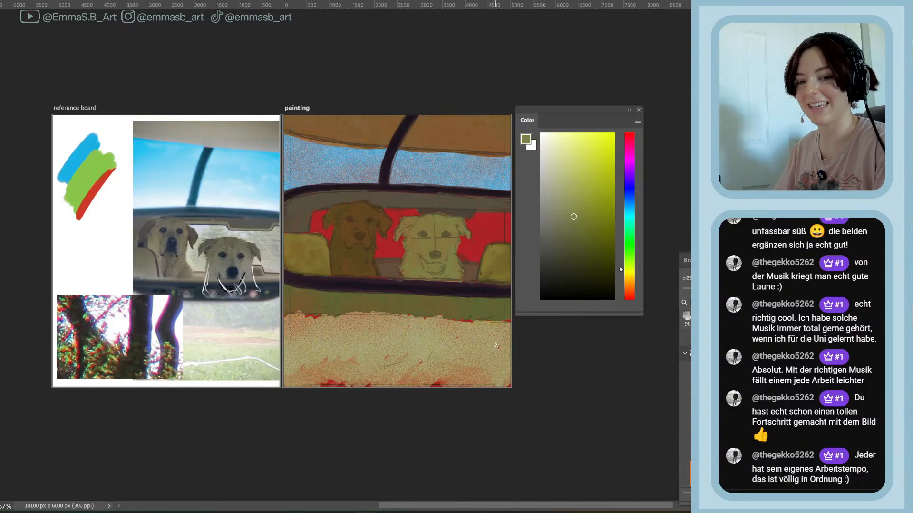
key("ctrl+s")
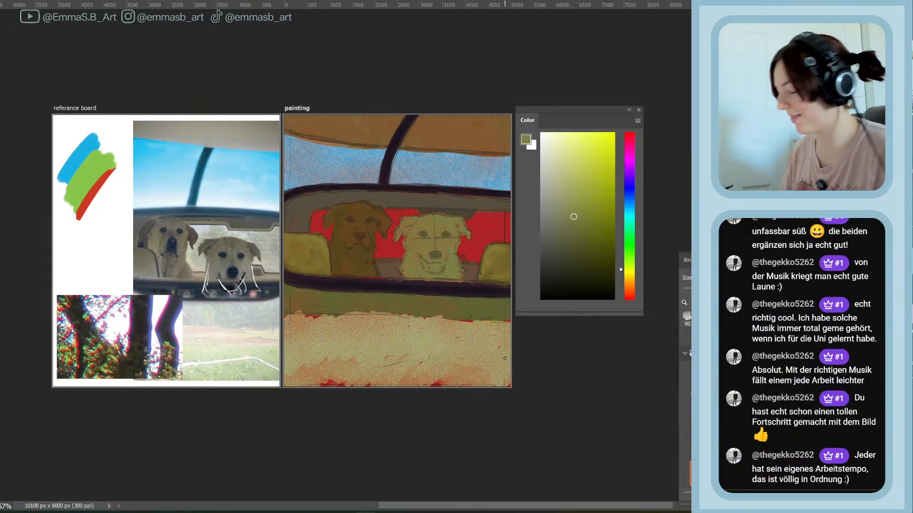
Shift the color to a darker, grayer green and shade the right-hand dog's fur with varying brush sizes
left_click(627, 266)
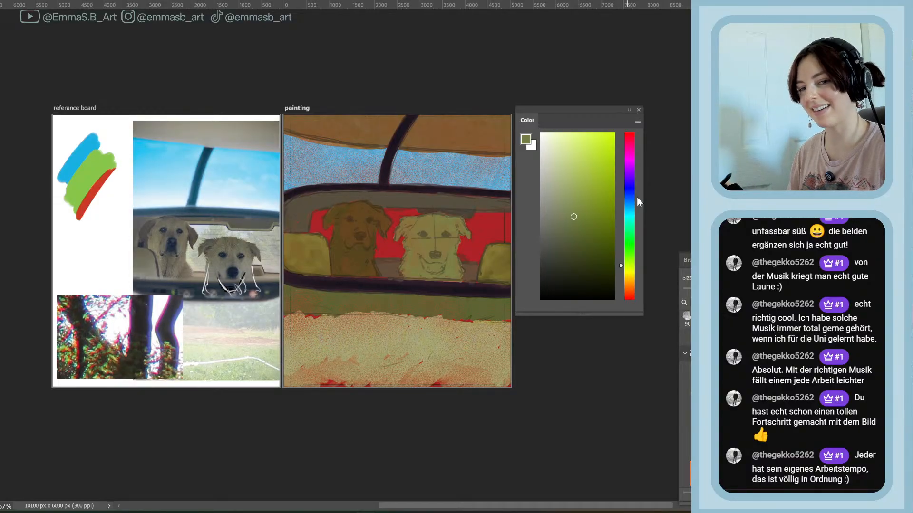
left_click_drag(568, 227, 563, 233)
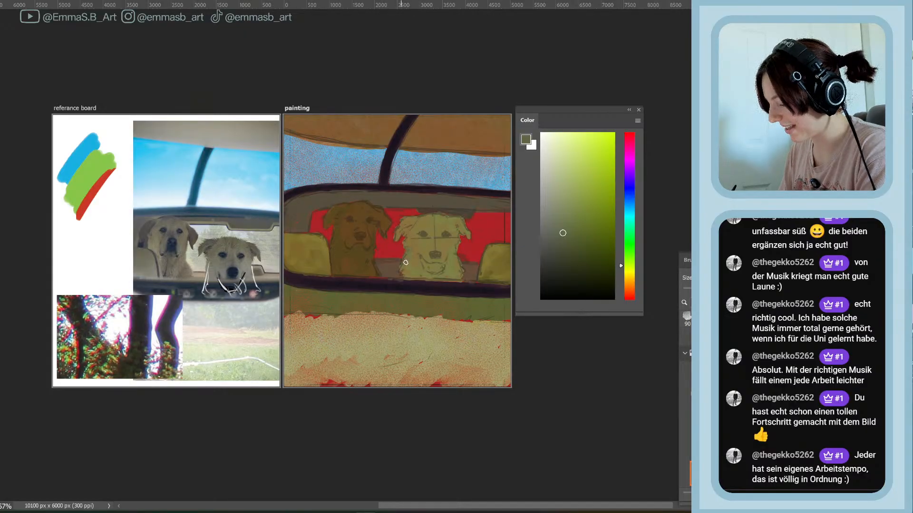
key("bracketright")
key("bracketright")
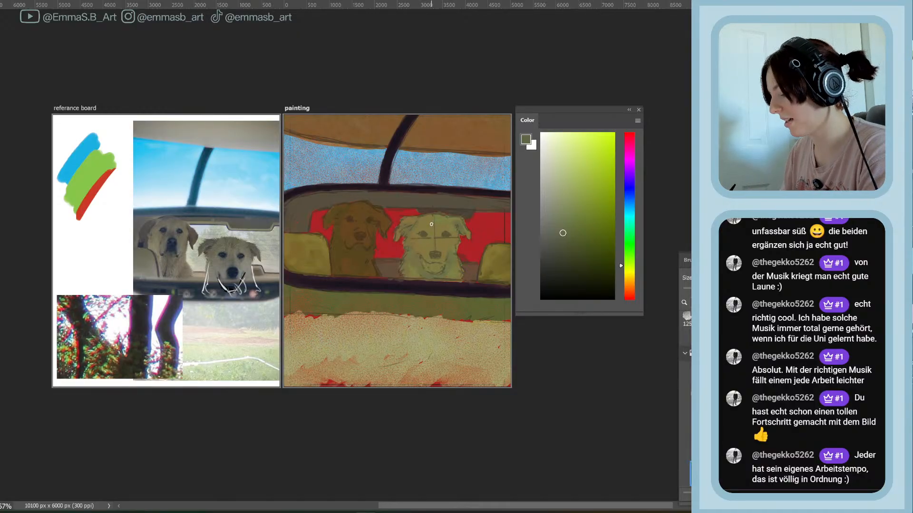
key("bracketleft")
key("bracketleft")
key("bracketleft")
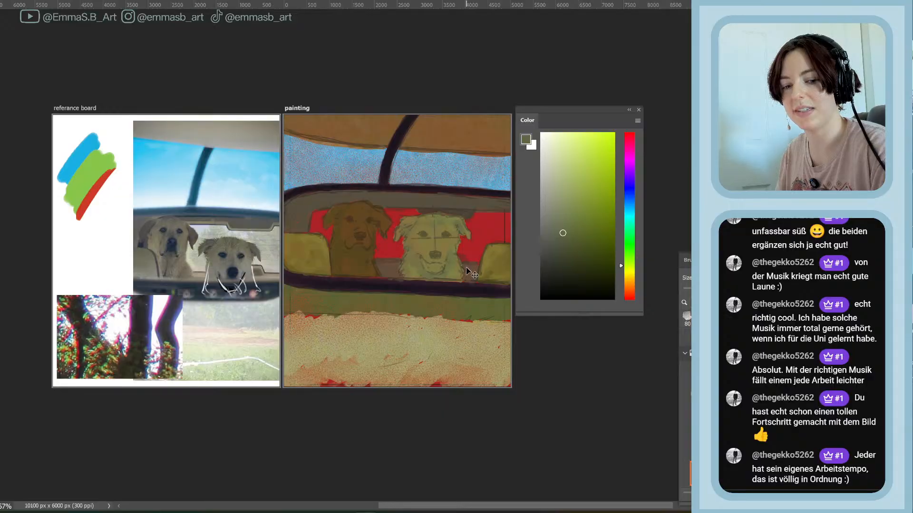
Save the painting, mix muted mid and darker greens, and shade the right-hand dog's head and fur
key("ctrl+s")
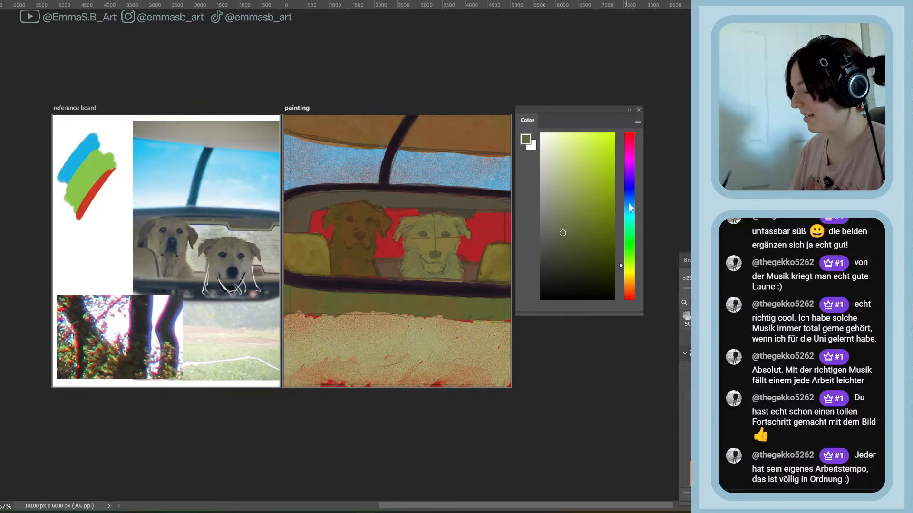
left_click(626, 244)
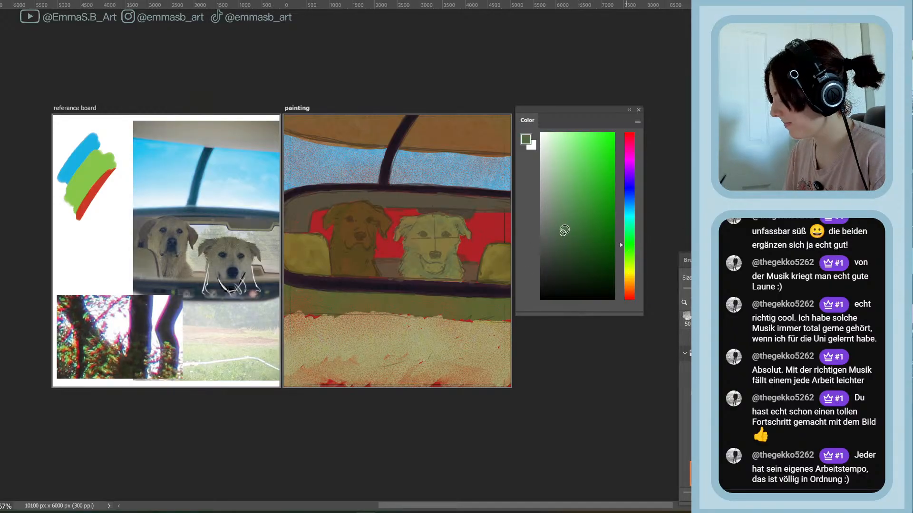
left_click(555, 216)
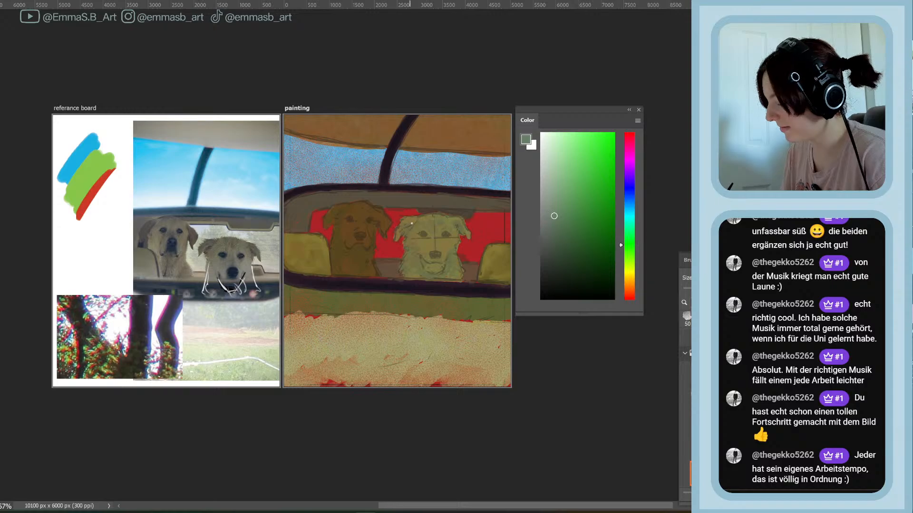
left_click_drag(557, 227, 561, 231)
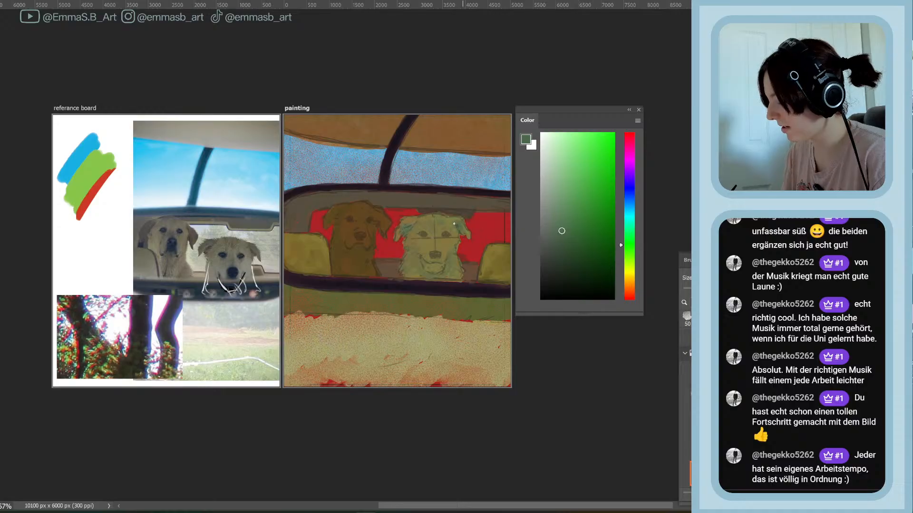
left_click(563, 247)
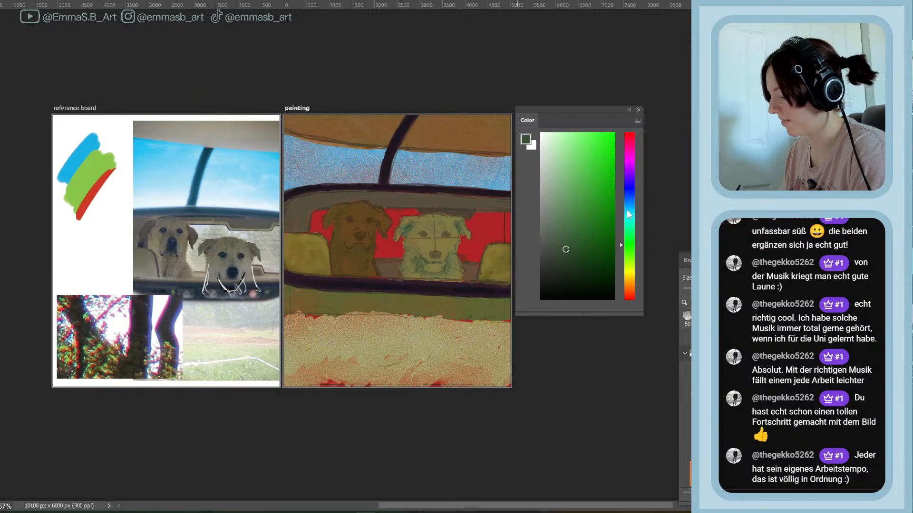
Shift the color to a grayish cool green and paint over the right-hand dog's fur, enlarging the brush to 125
left_click(623, 231)
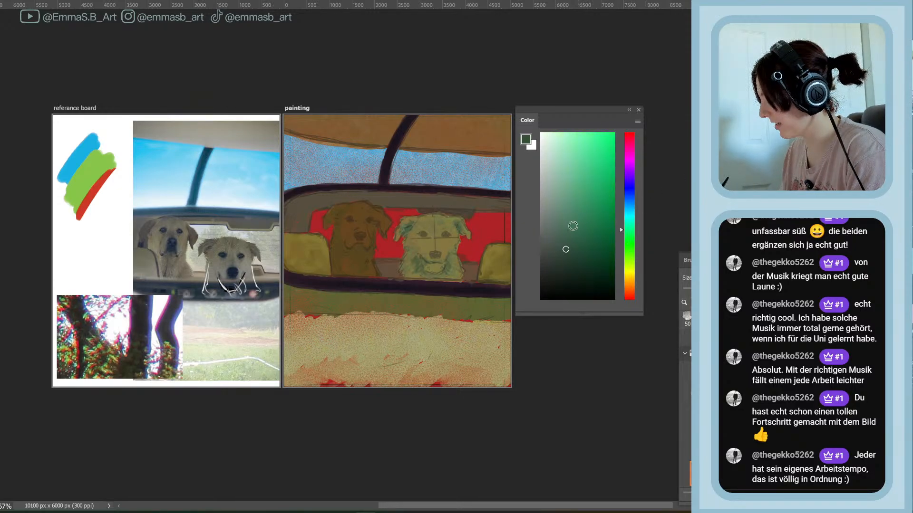
left_click_drag(573, 227, 548, 231)
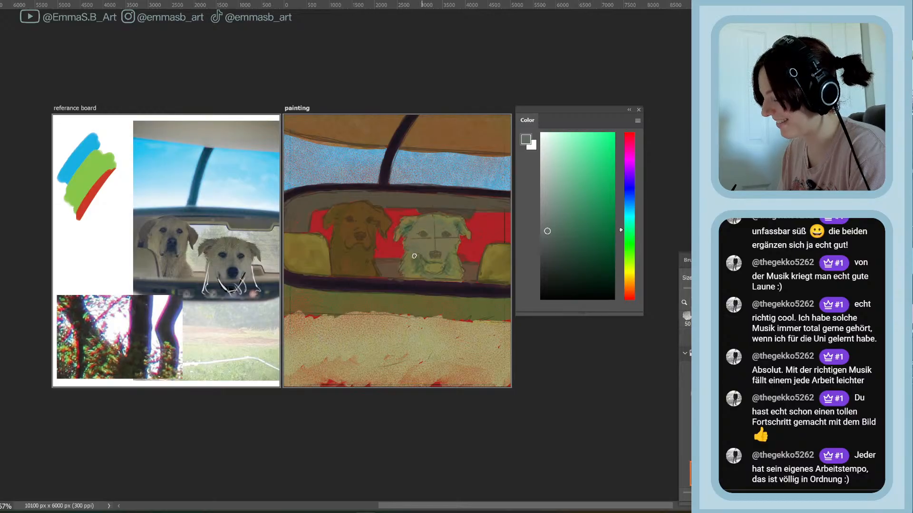
key("bracketright")
key("bracketright")
key("bracketright")
key("bracketright")
key("bracketright")
key("bracketright")
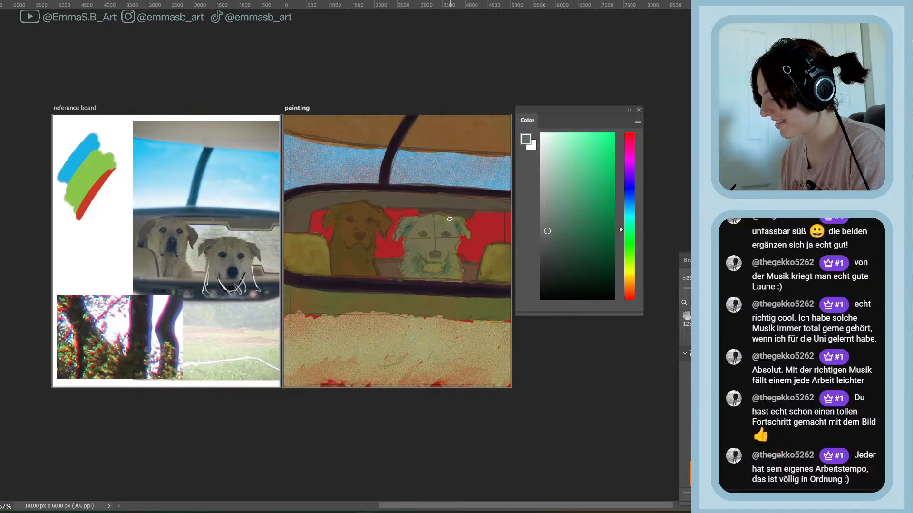
Darken the cool green gradually to near-black and deepen the right-hand dog's shadows and nose area
left_click_drag(553, 235, 562, 252)
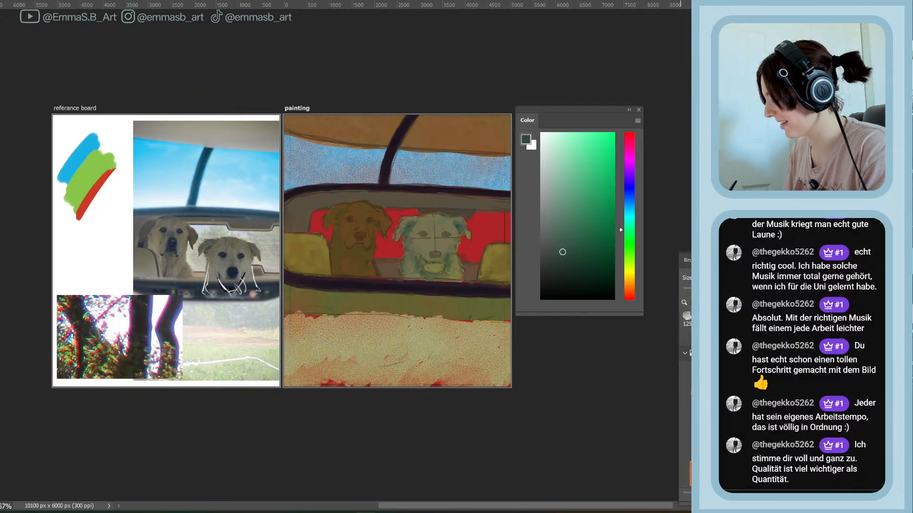
left_click(563, 267)
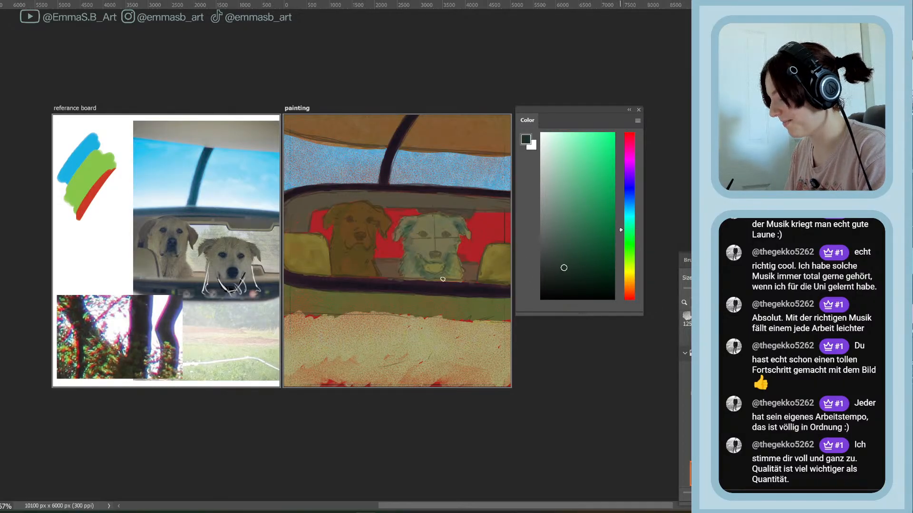
left_click(564, 277)
left_click(558, 278)
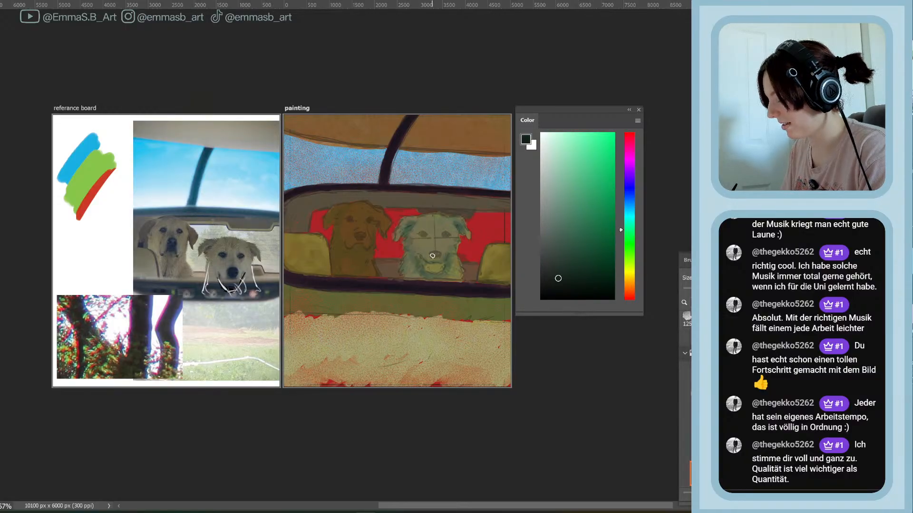
left_click_drag(433, 255, 438, 254)
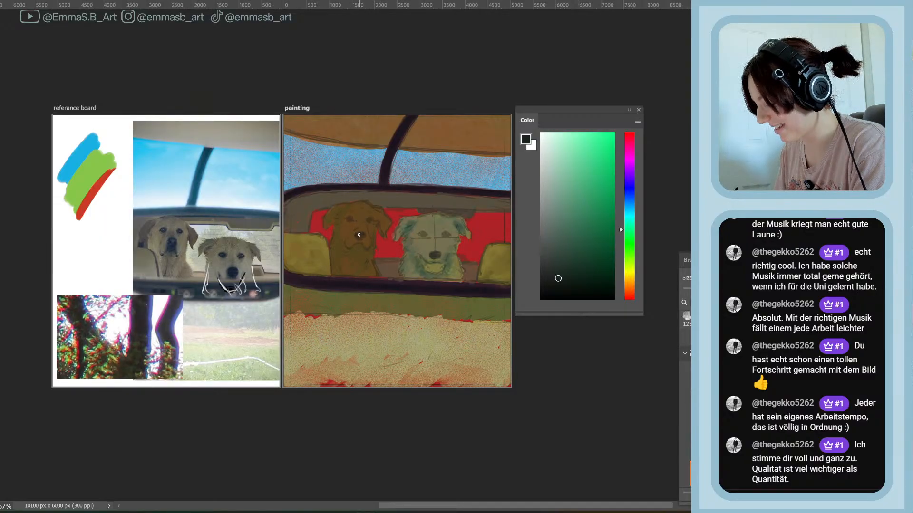
Paint the left-hand dog's nose and eyes near-black with a smaller brush, and lighten its face and chest with a grayish yellow
key("bracketleft")
key("bracketleft")
key("bracketleft")
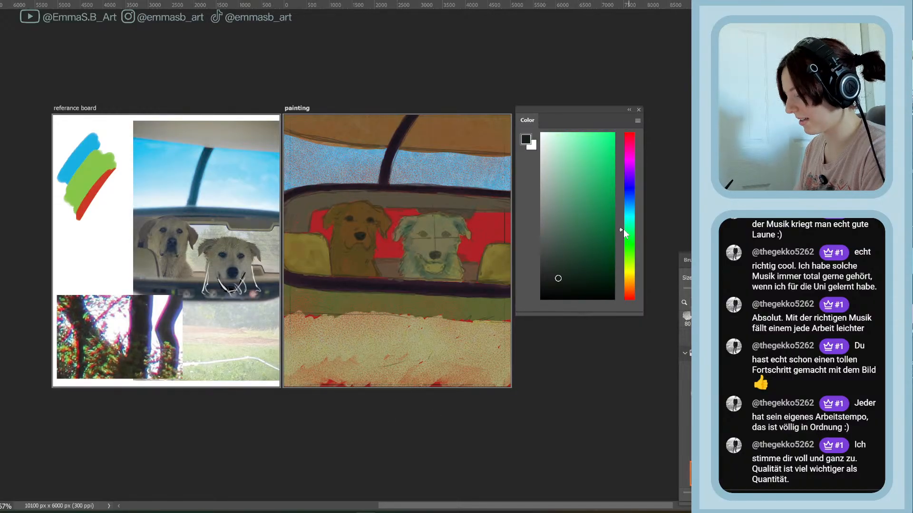
left_click_drag(623, 230, 624, 273)
left_click_drag(568, 256, 555, 238)
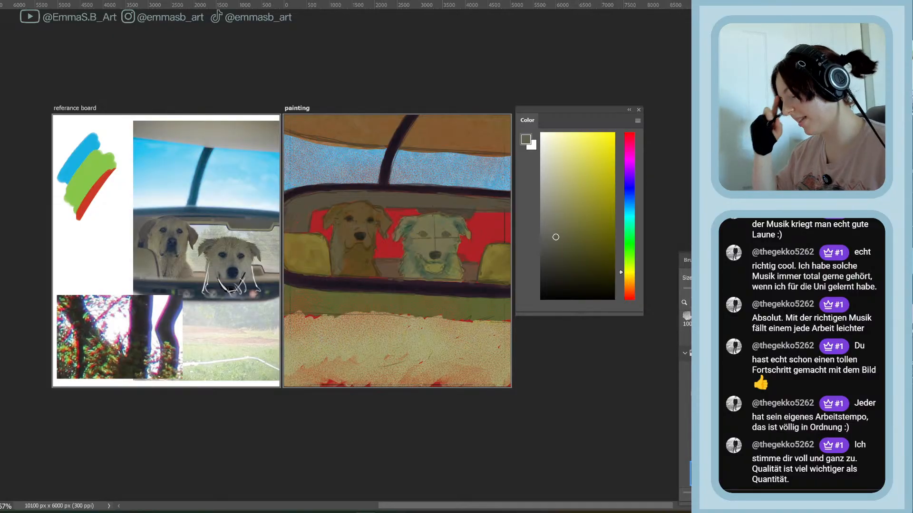
Mix a light grayish green and cover the red window areas behind and between the two dogs
left_click(626, 233)
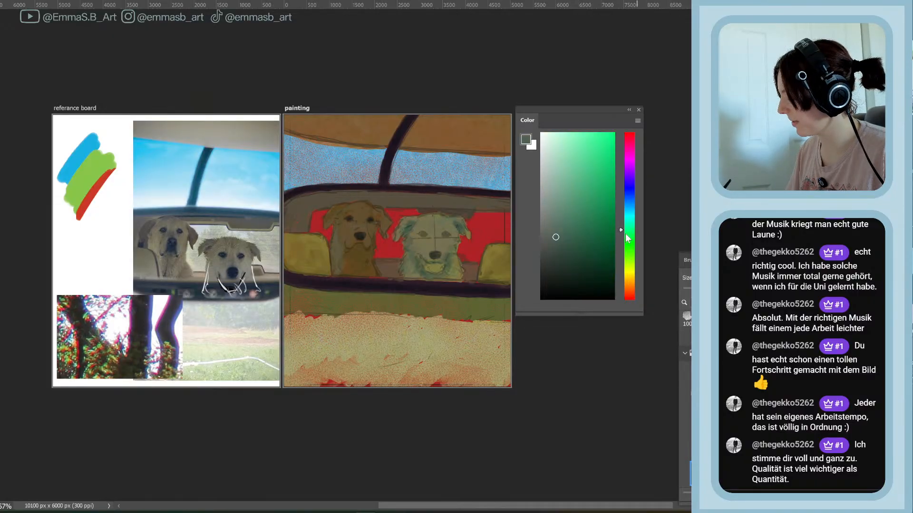
left_click_drag(556, 237, 550, 215)
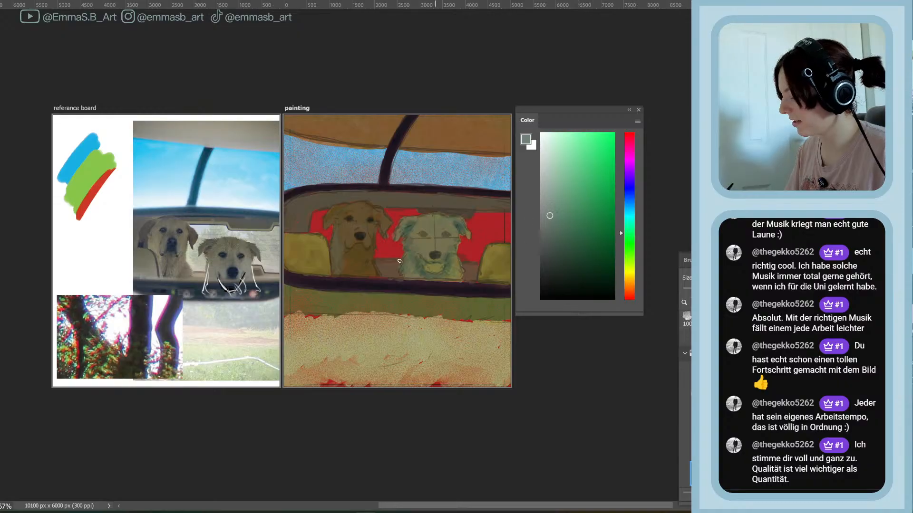
left_click_drag(378, 242, 381, 250)
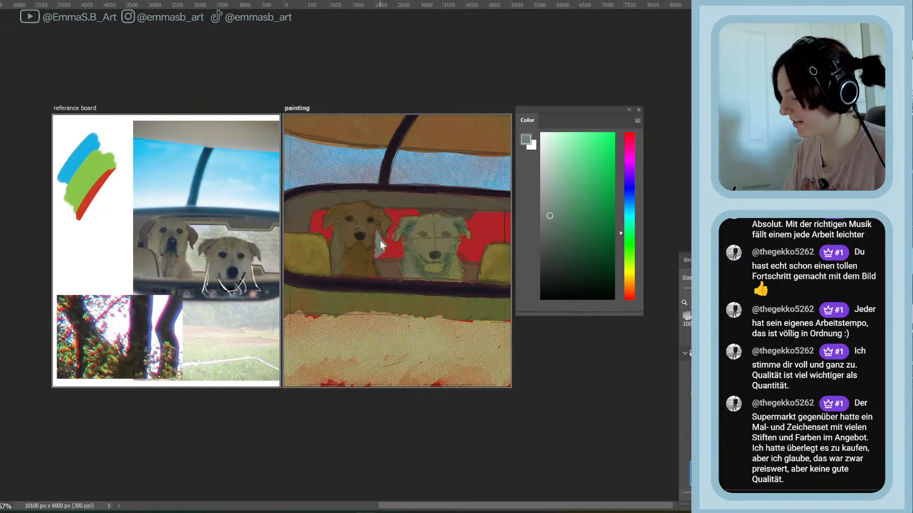
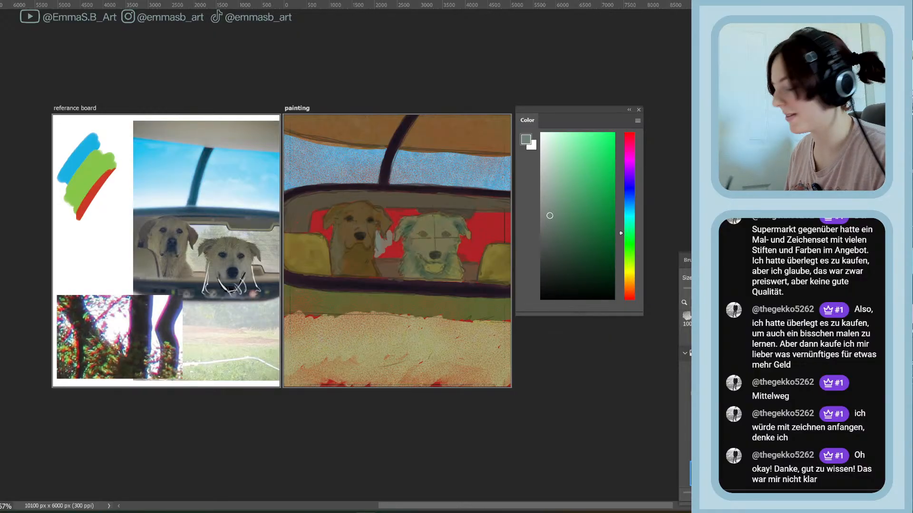
mouse_move(589, 107)
left_mouse_down()
mouse_move(590, 117)
mouse_move(591, 108)
left_mouse_up()
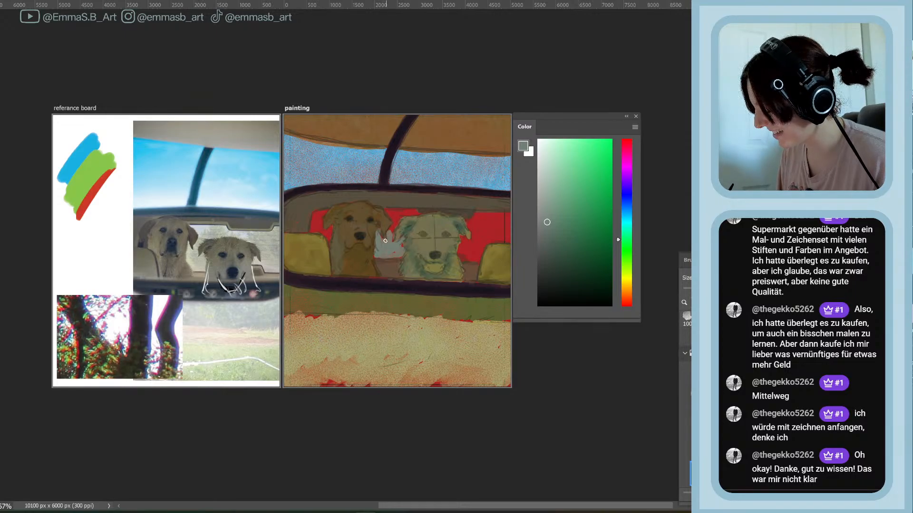
mouse_move(387, 238)
left_mouse_down()
mouse_move(389, 213)
mouse_move(414, 213)
mouse_move(387, 211)
left_mouse_up()
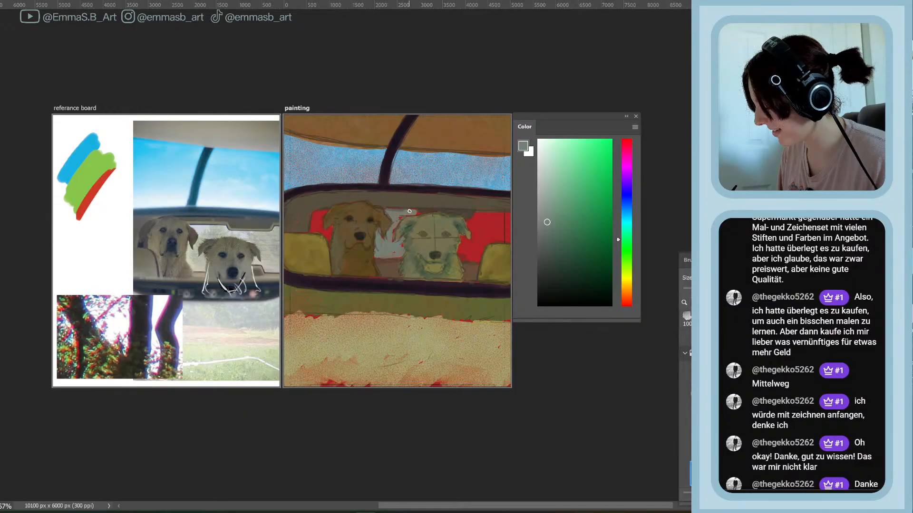
mouse_move(315, 217)
left_mouse_down()
mouse_move(311, 231)
mouse_move(320, 233)
mouse_move(319, 214)
mouse_move(324, 232)
mouse_move(311, 231)
left_mouse_up()
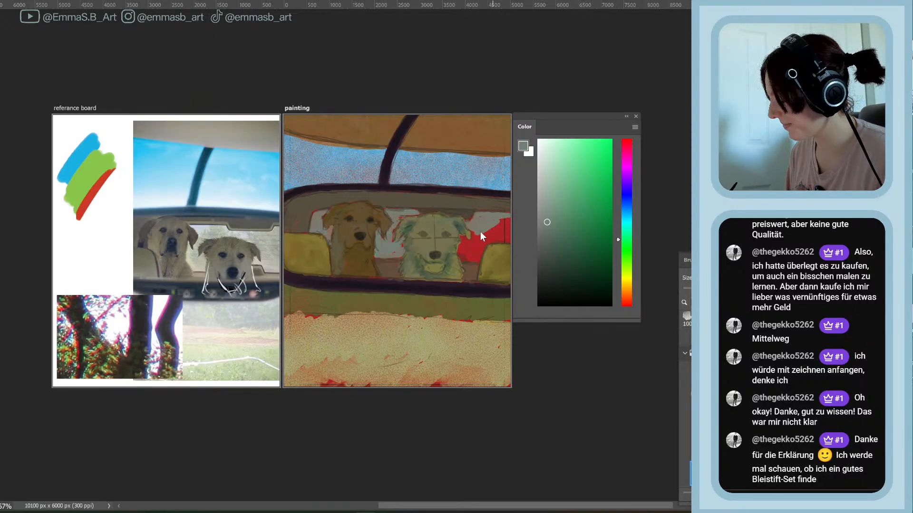
left_click_drag(498, 227, 498, 239)
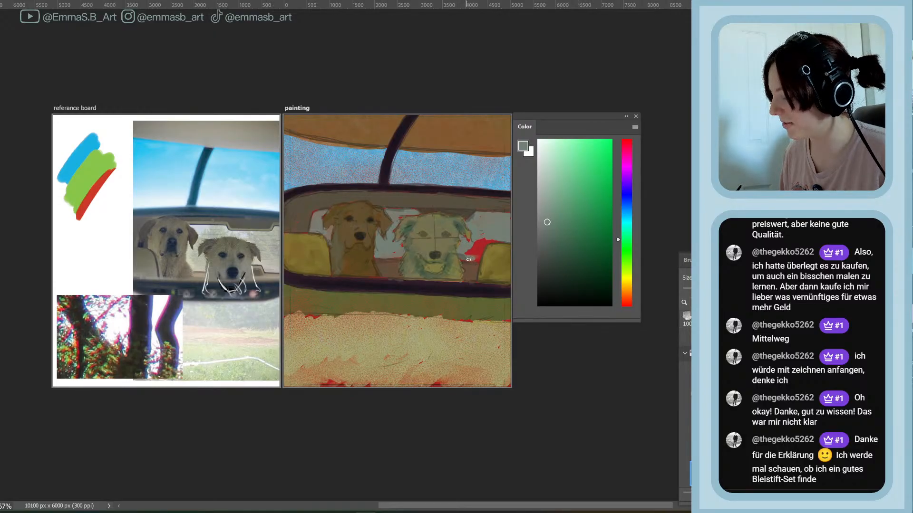
mouse_move(484, 244)
left_mouse_down()
mouse_move(467, 257)
mouse_move(486, 236)
mouse_move(477, 249)
mouse_move(466, 244)
mouse_move(484, 254)
mouse_move(486, 240)
mouse_move(510, 241)
left_mouse_up()
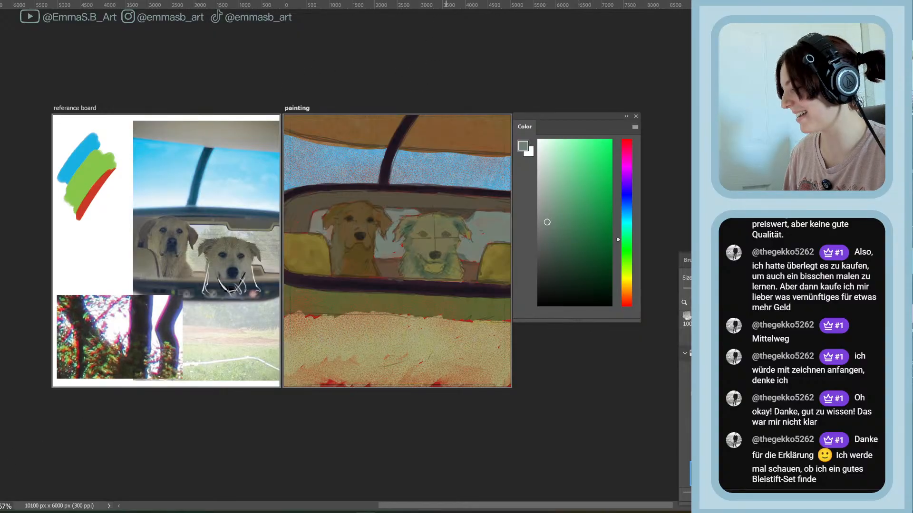
Lighten the grayish green and fill the leftover red spots around the right-hand dog and between the dogs
left_click_drag(548, 217, 545, 204)
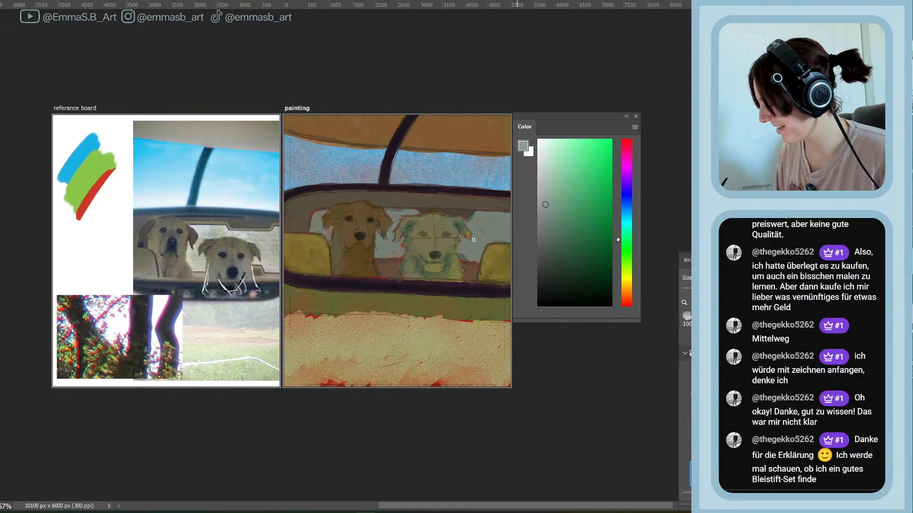
mouse_move(458, 244)
left_mouse_down()
mouse_move(474, 245)
mouse_move(471, 256)
mouse_move(480, 233)
mouse_move(482, 247)
mouse_move(502, 237)
mouse_move(469, 228)
left_mouse_up()
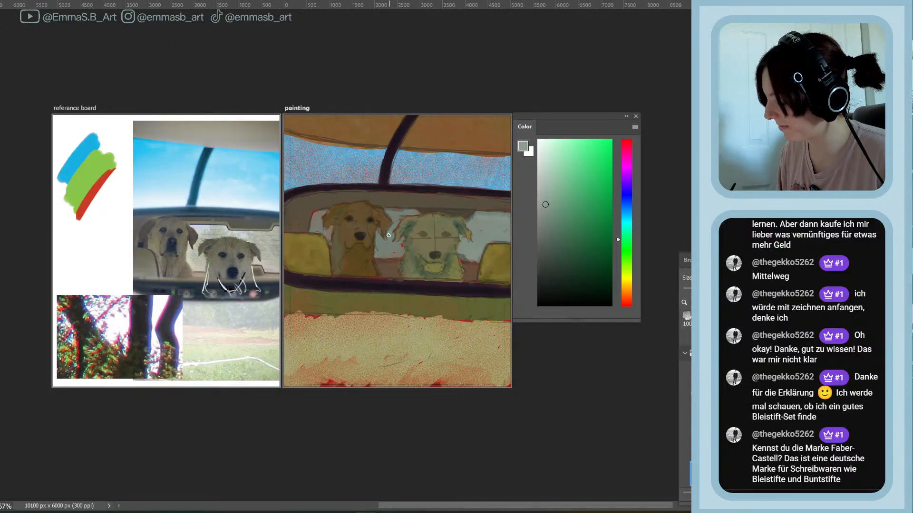
left_click_drag(382, 252, 397, 242)
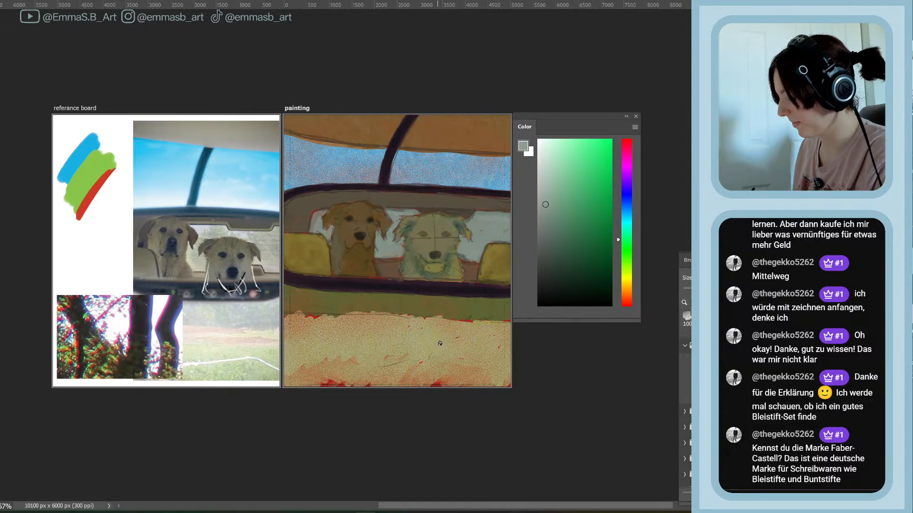
Enlarge the brush to 800 and lay grayish green and muted tan over the ground at the painting's lower edge
key("bracketright")
key("bracketright")
key("bracketright")
key("bracketright")
key("bracketright")
key("bracketright")
mouse_move(428, 364)
left_mouse_down()
mouse_move(444, 350)
mouse_move(441, 363)
mouse_move(467, 365)
left_mouse_up()
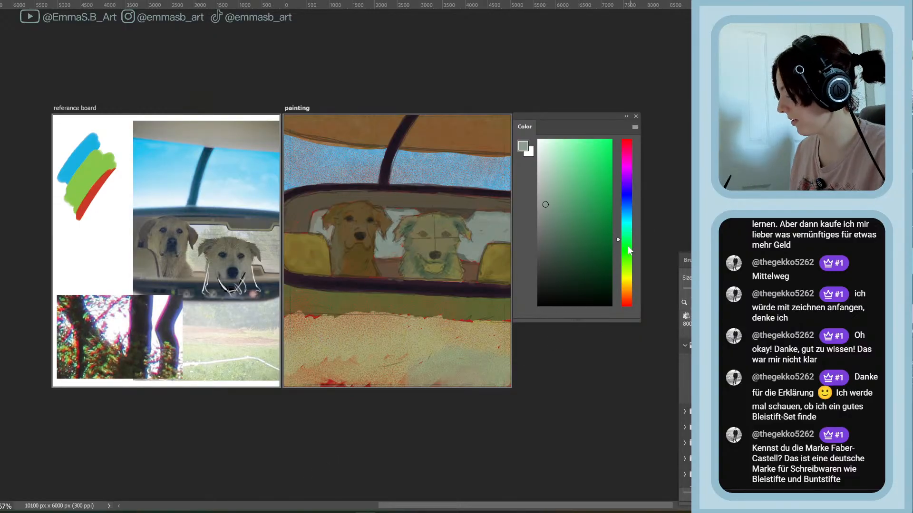
left_click_drag(629, 250, 627, 286)
left_click(560, 213)
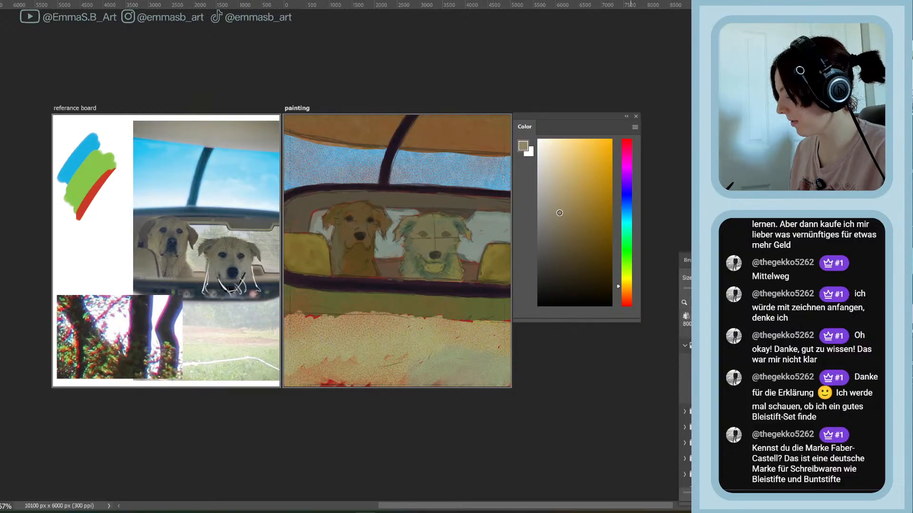
left_click_drag(560, 213, 561, 216)
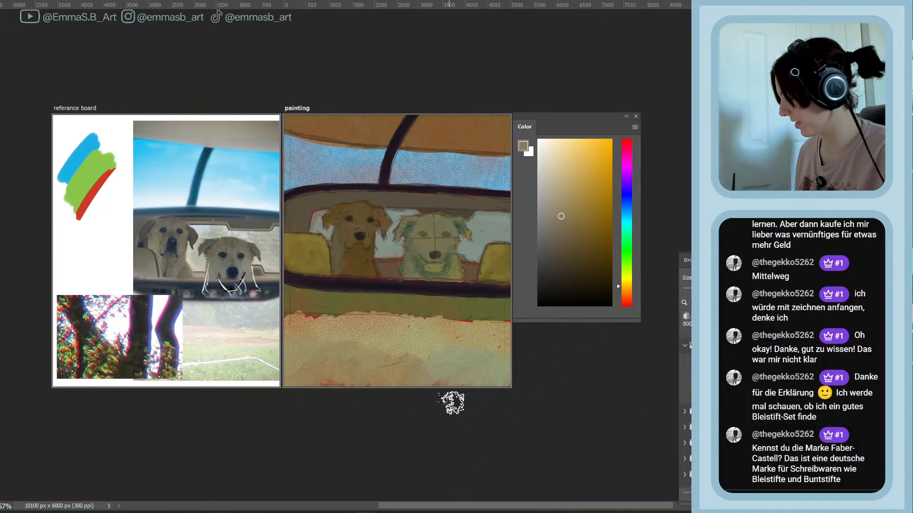
Reduce the brush to 500 and cover the whole ground below the grass strip with textured muted tan
left_click(685, 442)
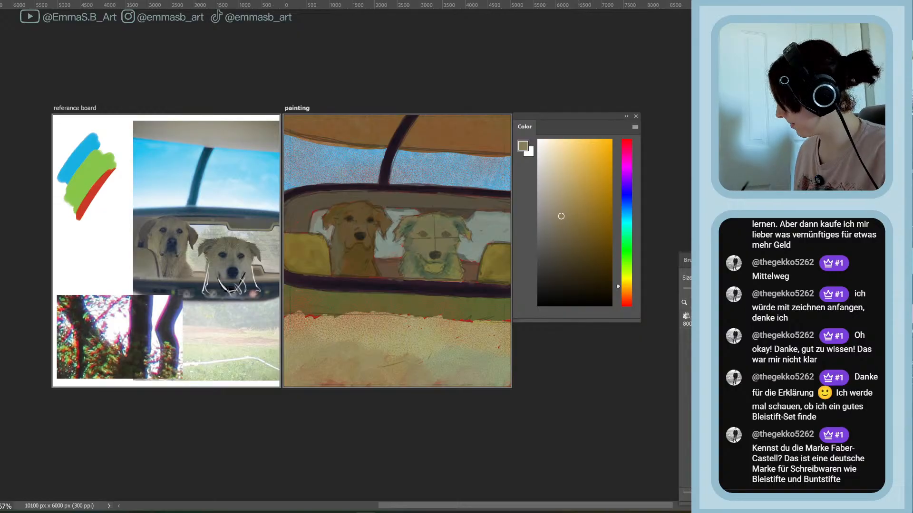
key("bracketleft")
key("bracketleft")
key("bracketleft")
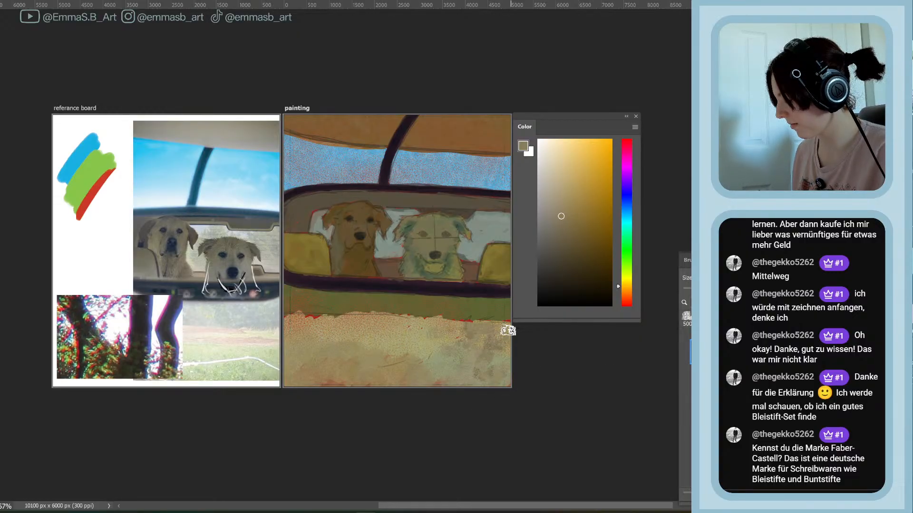
mouse_move(508, 331)
left_mouse_down()
mouse_move(383, 319)
mouse_move(392, 316)
mouse_move(279, 325)
mouse_move(274, 343)
mouse_move(296, 354)
mouse_move(356, 327)
mouse_move(386, 351)
mouse_move(436, 352)
mouse_move(392, 337)
mouse_move(404, 327)
mouse_move(405, 352)
mouse_move(427, 379)
mouse_move(335, 356)
mouse_move(289, 377)
mouse_move(287, 347)
mouse_move(329, 326)
mouse_move(285, 315)
mouse_move(500, 327)
mouse_move(437, 343)
mouse_move(510, 364)
mouse_move(465, 365)
mouse_move(497, 372)
left_mouse_up()
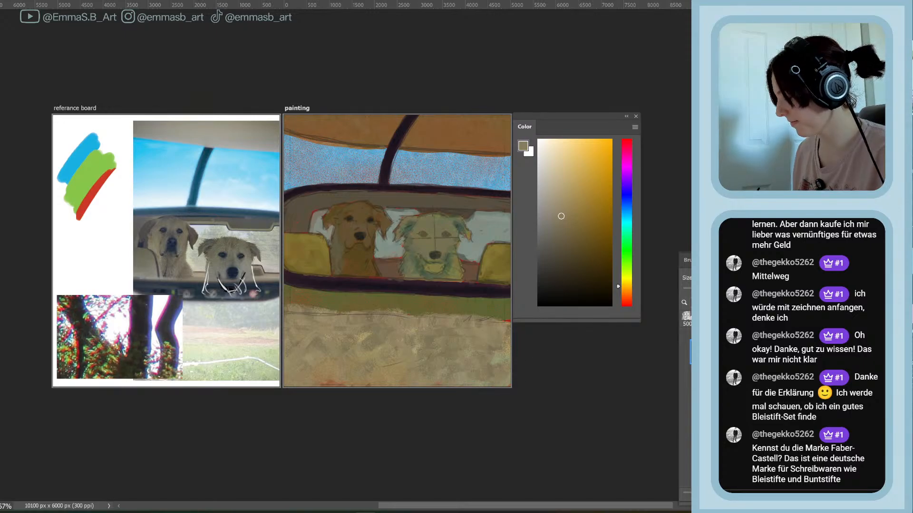
Mix olive and yellow-green tones and paint the grass strip below the mirror
left_click(627, 278)
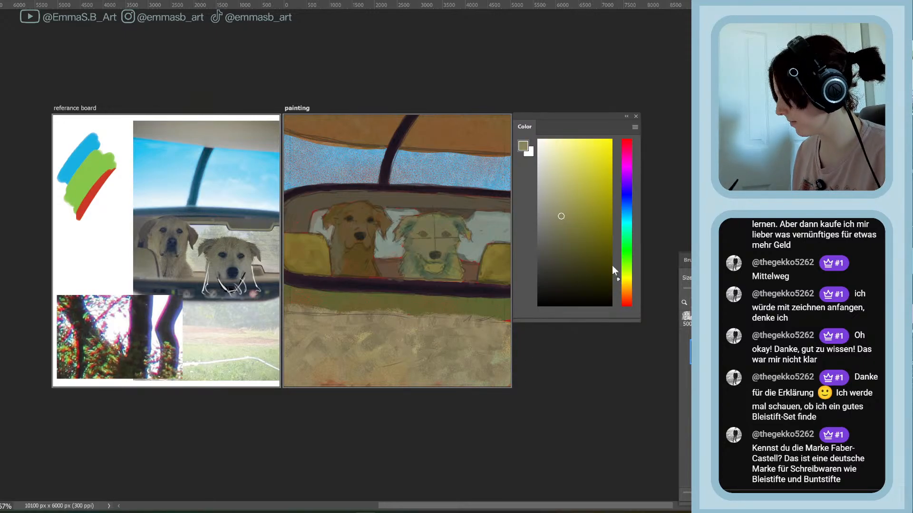
left_click(588, 250)
mouse_move(288, 315)
left_mouse_down()
mouse_move(329, 315)
mouse_move(283, 304)
mouse_move(431, 327)
mouse_move(415, 315)
mouse_move(488, 317)
mouse_move(414, 300)
left_mouse_up()
left_click(574, 237)
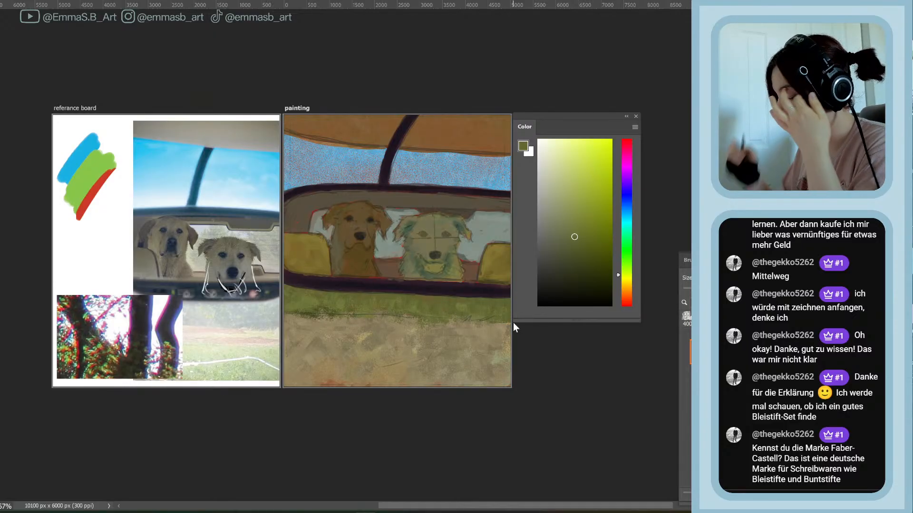
Mix teal, bright cyan and muted blue tones and paint both sky panes above the mirror
left_click(623, 223)
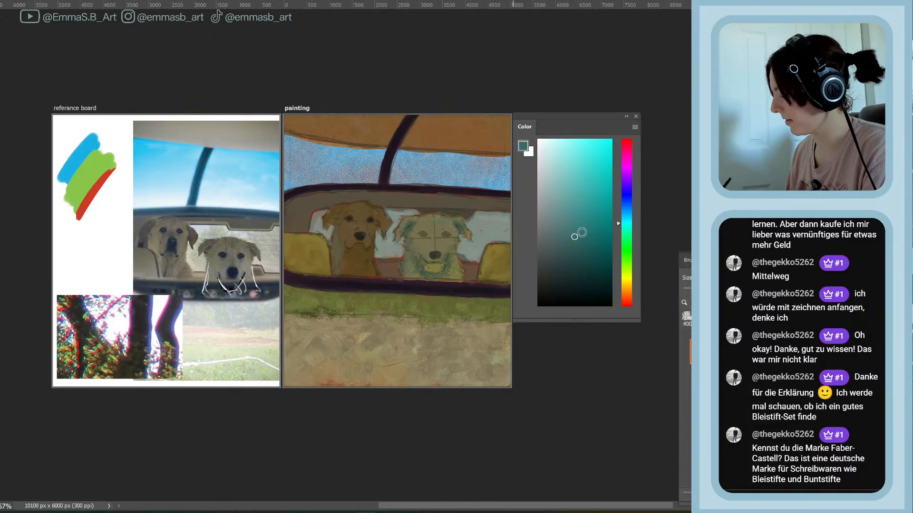
left_click(574, 212)
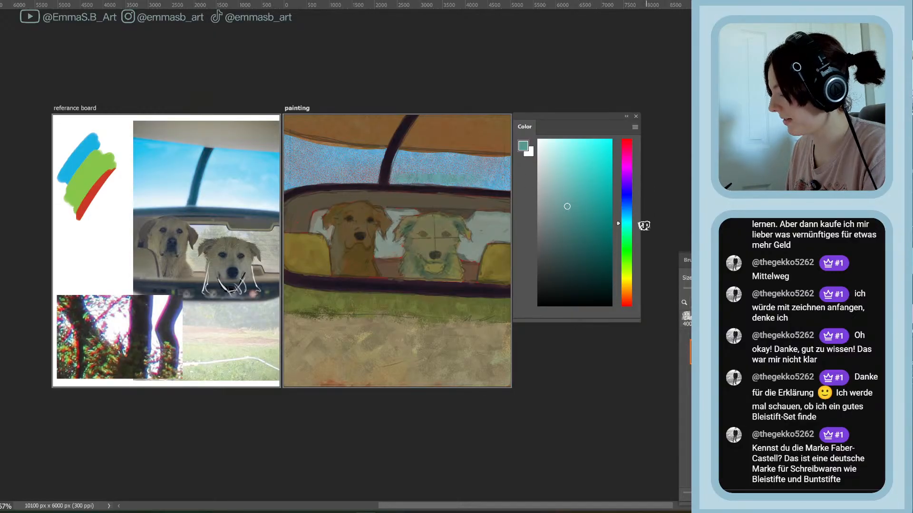
left_click(627, 218)
left_click(586, 180)
left_click(584, 171)
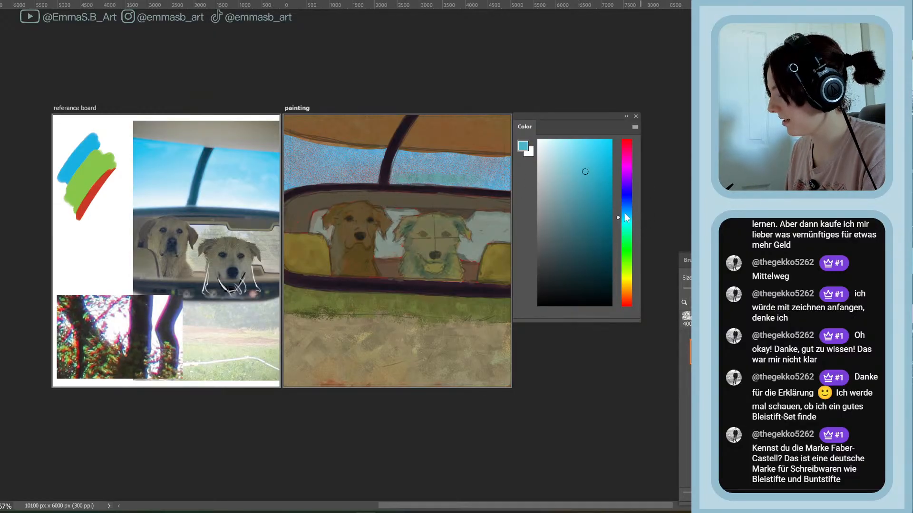
left_click(626, 220)
left_click(595, 161)
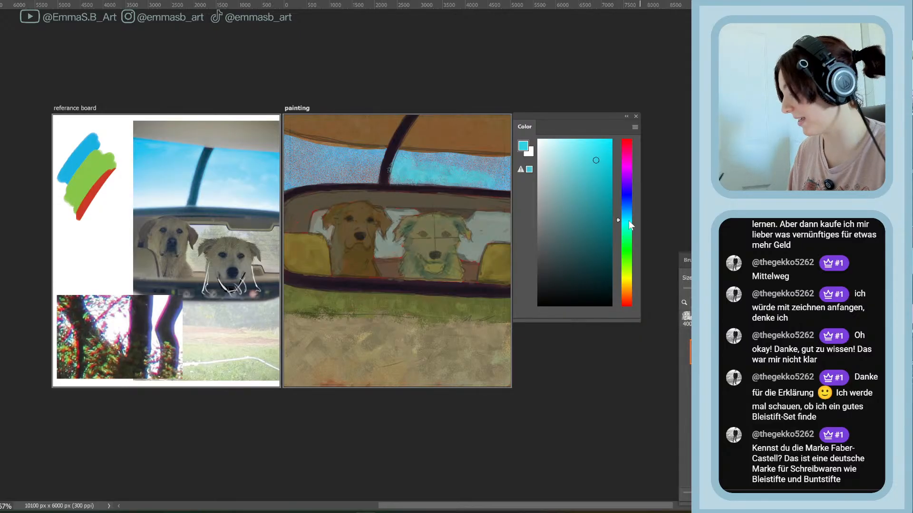
left_click_drag(629, 220, 627, 217)
left_click(581, 168)
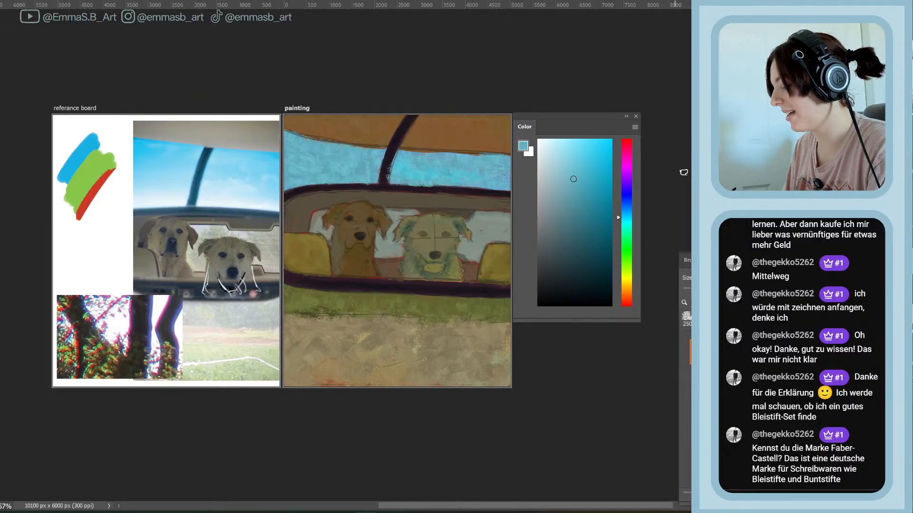
Cover the car roof above the sky with muted brown and a layer of darker brown
left_click_drag(626, 206, 628, 292)
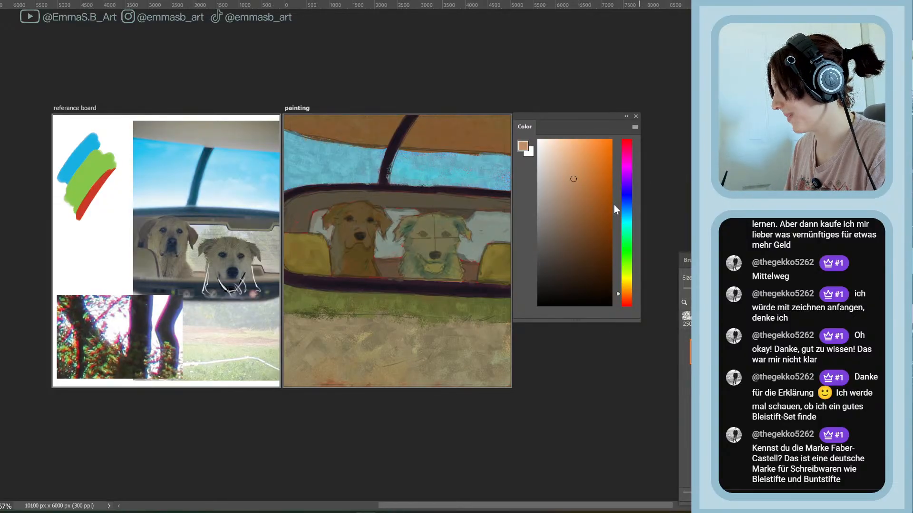
left_click_drag(581, 218, 568, 240)
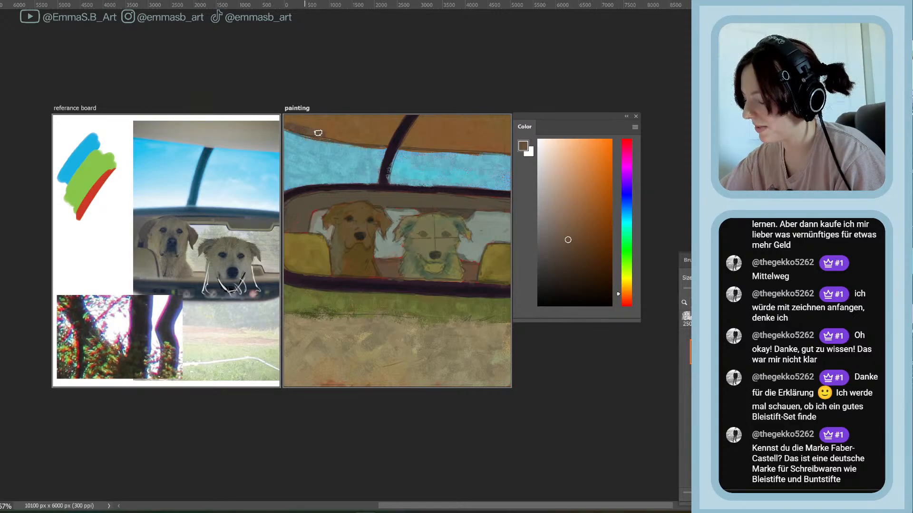
mouse_move(324, 126)
left_mouse_down()
mouse_move(335, 136)
mouse_move(324, 138)
mouse_move(354, 140)
left_mouse_up()
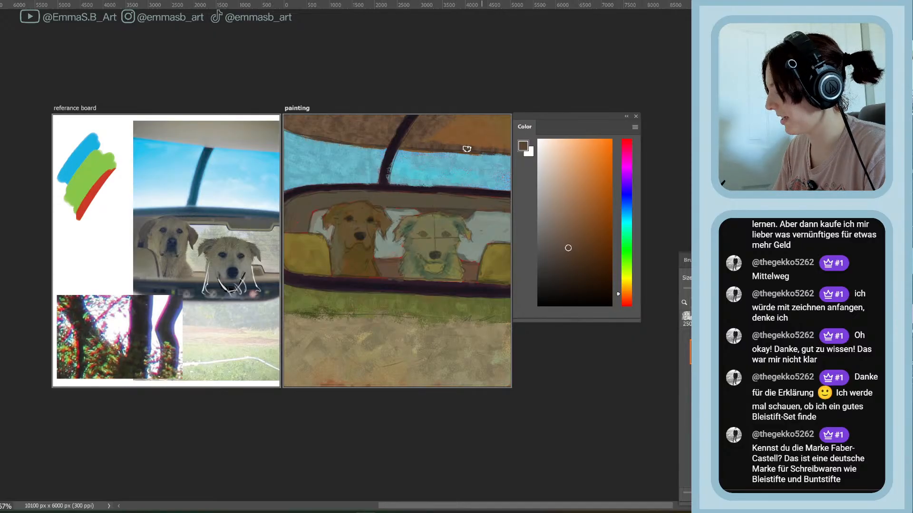
mouse_move(454, 140)
left_mouse_down()
mouse_move(496, 115)
mouse_move(487, 133)
mouse_move(496, 144)
mouse_move(507, 141)
mouse_move(492, 127)
left_mouse_up()
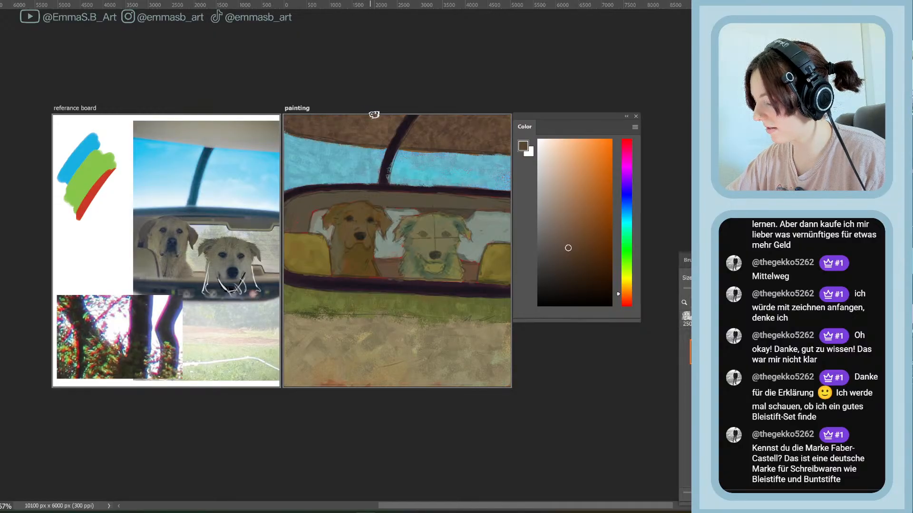
left_click(572, 263)
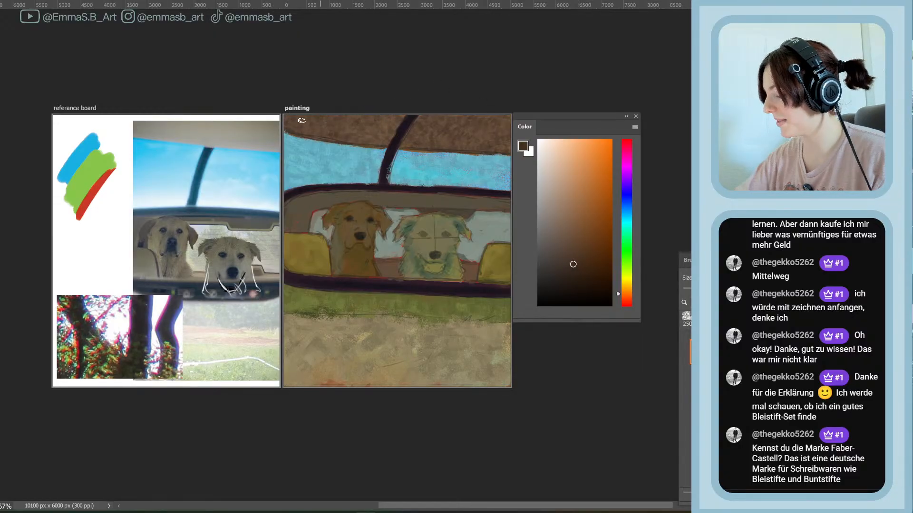
mouse_move(302, 120)
left_mouse_down()
mouse_move(328, 122)
mouse_move(295, 118)
mouse_move(315, 132)
mouse_move(317, 124)
mouse_move(343, 132)
mouse_move(341, 113)
mouse_move(364, 129)
mouse_move(385, 111)
mouse_move(395, 117)
mouse_move(387, 142)
mouse_move(376, 140)
mouse_move(390, 143)
mouse_move(322, 135)
mouse_move(380, 142)
mouse_move(369, 126)
left_mouse_up()
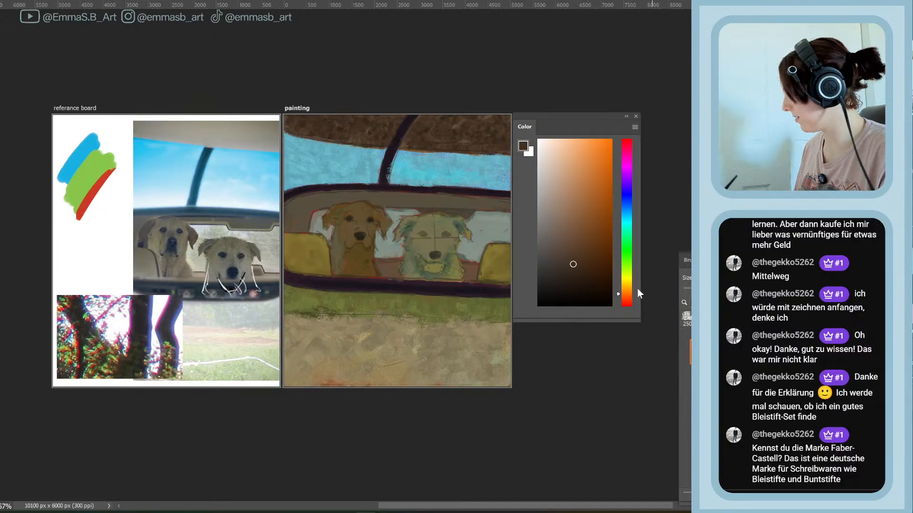
Paint light grayish beige over the whole car roof, including the upper part of the mirror's stem
left_click(562, 192)
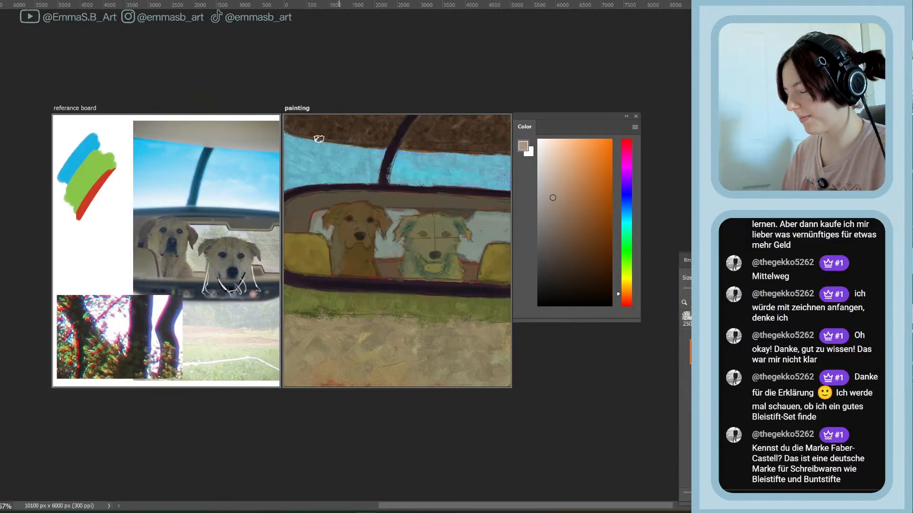
mouse_move(319, 140)
left_mouse_down()
mouse_move(348, 139)
mouse_move(293, 131)
left_mouse_up()
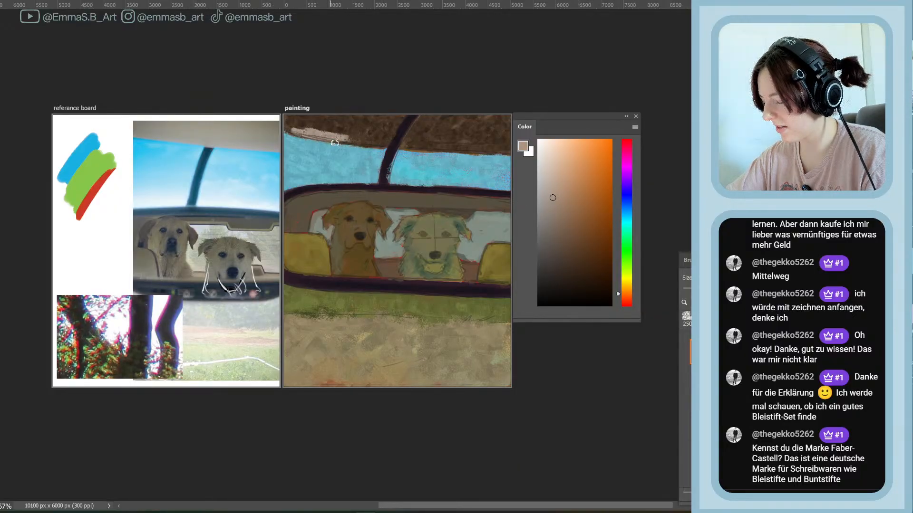
left_click(552, 204)
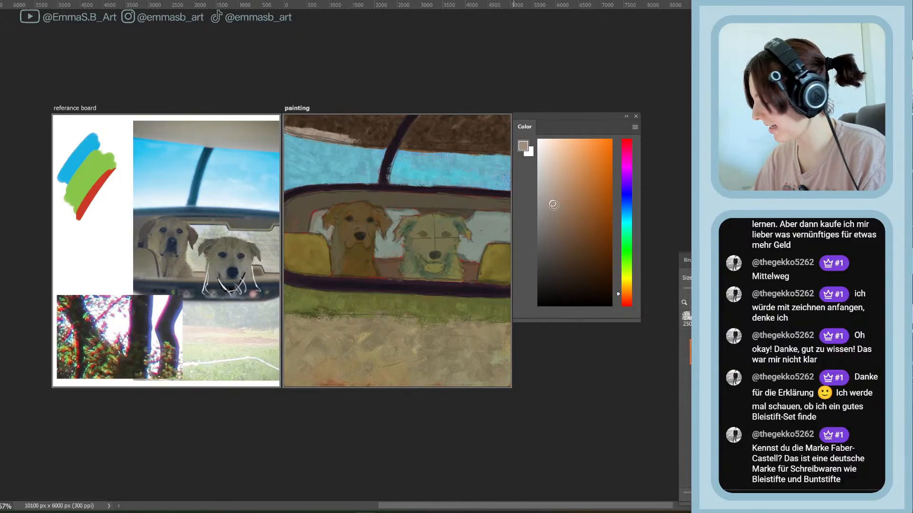
mouse_move(338, 133)
left_mouse_down()
mouse_move(299, 128)
mouse_move(287, 115)
mouse_move(375, 138)
mouse_move(369, 131)
mouse_move(381, 131)
mouse_move(358, 115)
mouse_move(346, 123)
mouse_move(395, 144)
mouse_move(384, 137)
mouse_move(392, 131)
mouse_move(414, 135)
mouse_move(399, 112)
mouse_move(440, 129)
mouse_move(433, 138)
mouse_move(450, 148)
mouse_move(513, 147)
mouse_move(436, 134)
mouse_move(414, 115)
mouse_move(507, 129)
mouse_move(490, 109)
mouse_move(514, 145)
mouse_move(462, 147)
left_mouse_up()
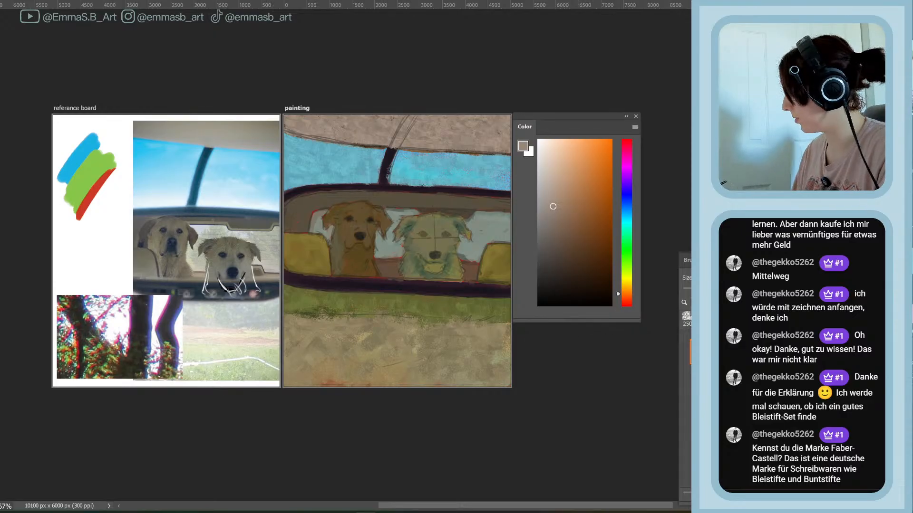
Mix a desaturated dark teal and repaint the strip directly below the mirror with it
left_click_drag(624, 298, 626, 267)
left_click(552, 278)
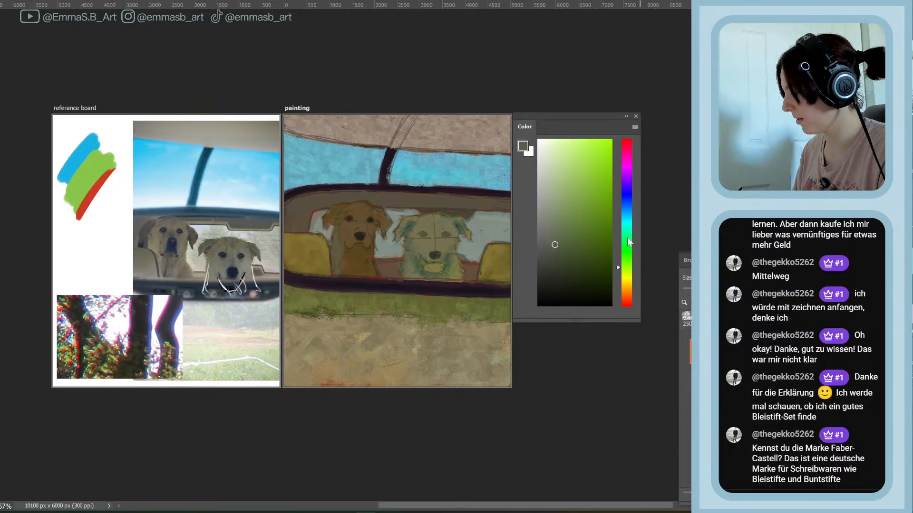
left_click_drag(628, 242, 628, 233)
left_click(550, 239)
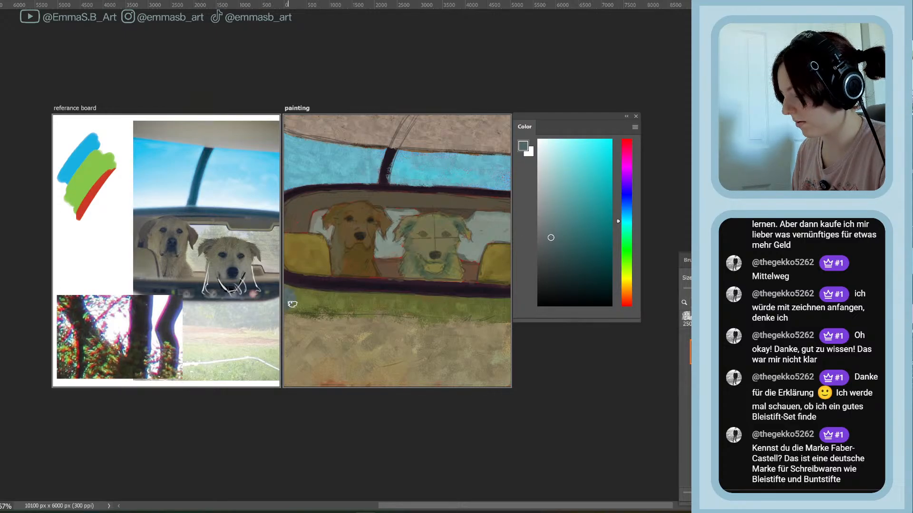
mouse_move(287, 293)
left_mouse_down()
mouse_move(336, 308)
mouse_move(377, 301)
mouse_move(333, 298)
mouse_move(413, 302)
mouse_move(357, 310)
mouse_move(430, 318)
mouse_move(459, 314)
mouse_move(417, 304)
mouse_move(477, 301)
mouse_move(436, 300)
mouse_move(464, 302)
mouse_move(478, 317)
mouse_move(509, 308)
mouse_move(295, 290)
mouse_move(498, 300)
left_mouse_up()
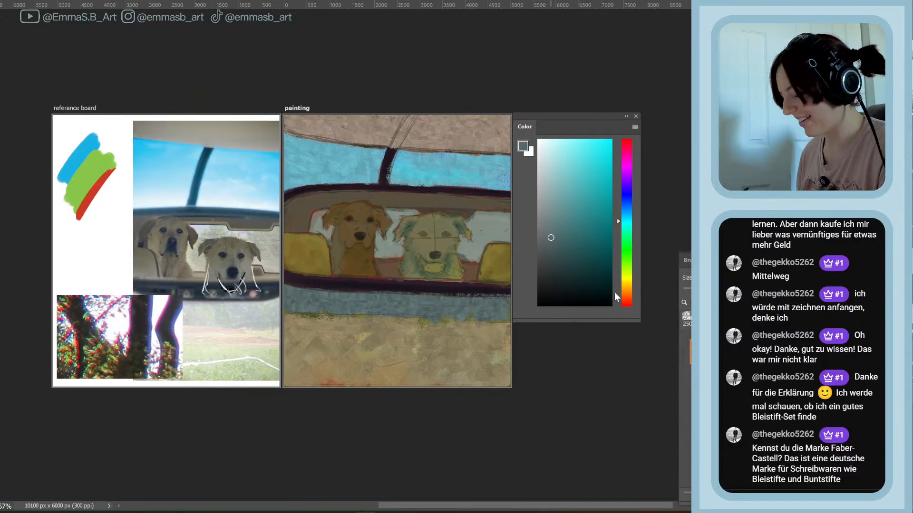
Enlarge the brush and cover the ground below the teal strip with textured grayish green
left_click_drag(625, 232, 624, 269)
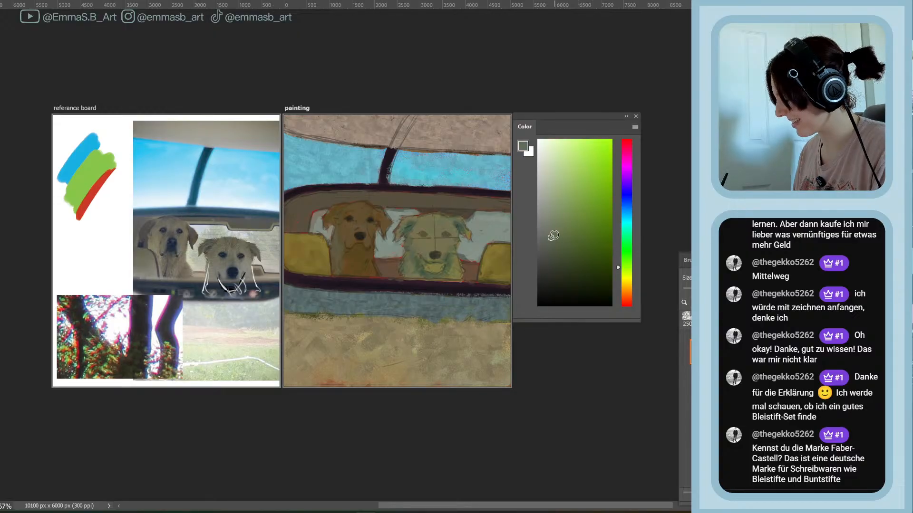
left_click(553, 224)
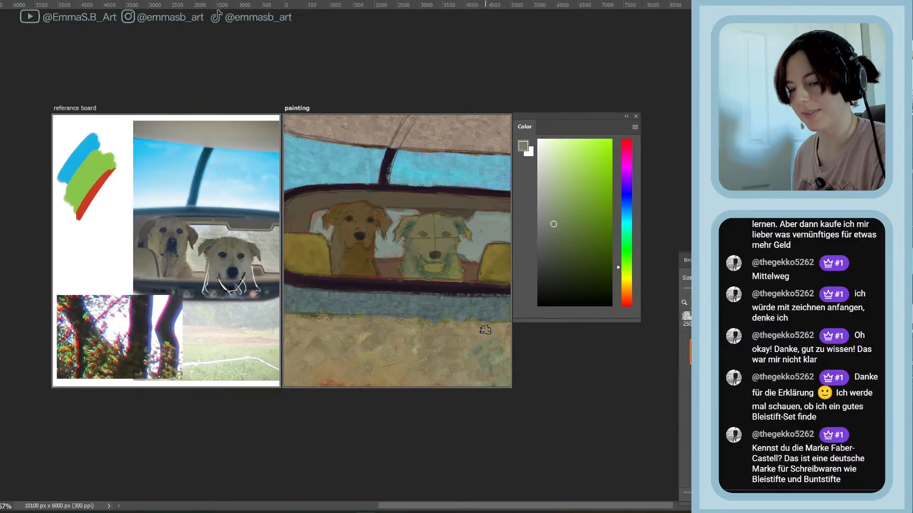
mouse_move(485, 329)
left_mouse_down()
mouse_move(500, 347)
mouse_move(495, 393)
mouse_move(504, 334)
mouse_move(484, 331)
left_mouse_up()
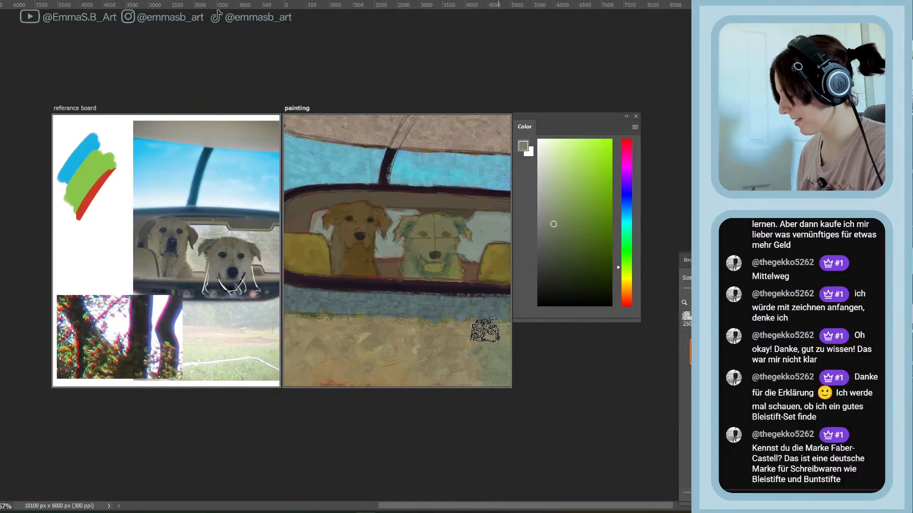
mouse_move(377, 326)
left_mouse_down()
mouse_move(295, 326)
mouse_move(300, 361)
mouse_move(383, 346)
mouse_move(502, 400)
mouse_move(463, 413)
mouse_move(344, 323)
mouse_move(377, 371)
mouse_move(568, 375)
mouse_move(305, 380)
mouse_move(493, 379)
mouse_move(377, 320)
mouse_move(515, 373)
mouse_move(550, 360)
mouse_move(406, 366)
left_mouse_up()
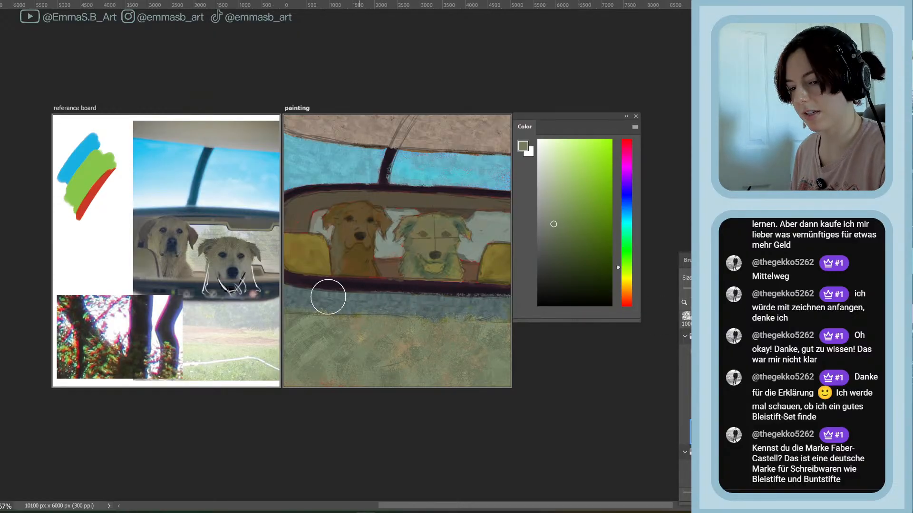
Lasso the area below the mirror and glaze its upper part with pale yellow-green using a large soft brush
key("l")
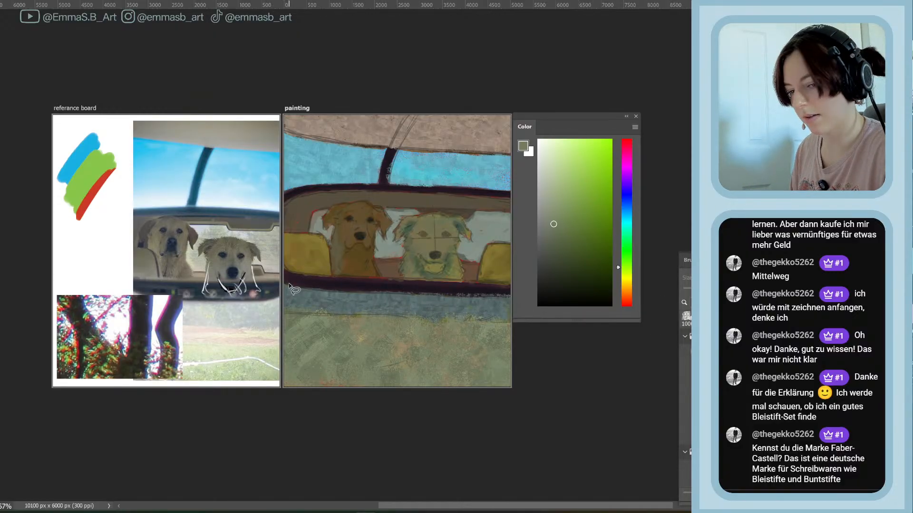
mouse_move(284, 281)
left_mouse_down()
mouse_move(275, 322)
mouse_move(278, 420)
mouse_move(419, 451)
mouse_move(532, 386)
mouse_move(527, 306)
mouse_move(517, 297)
mouse_move(284, 282)
left_mouse_up()
left_click(554, 171)
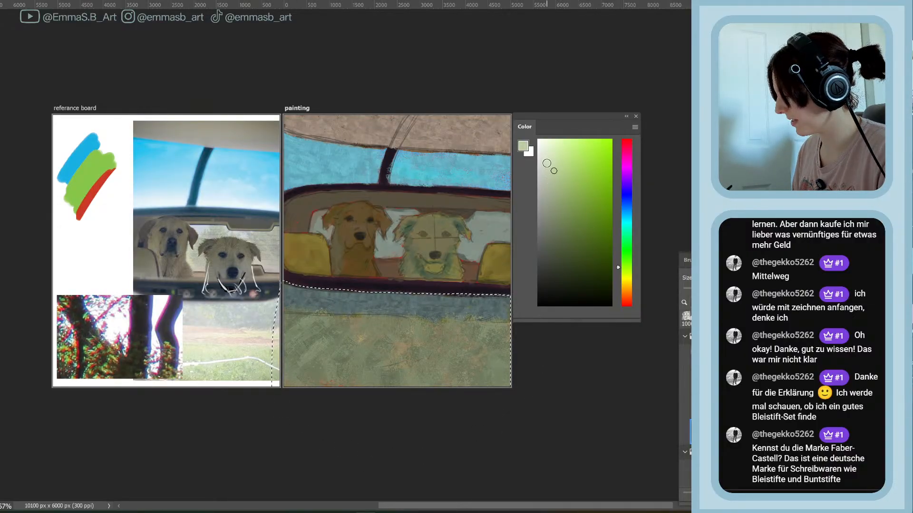
key("b")
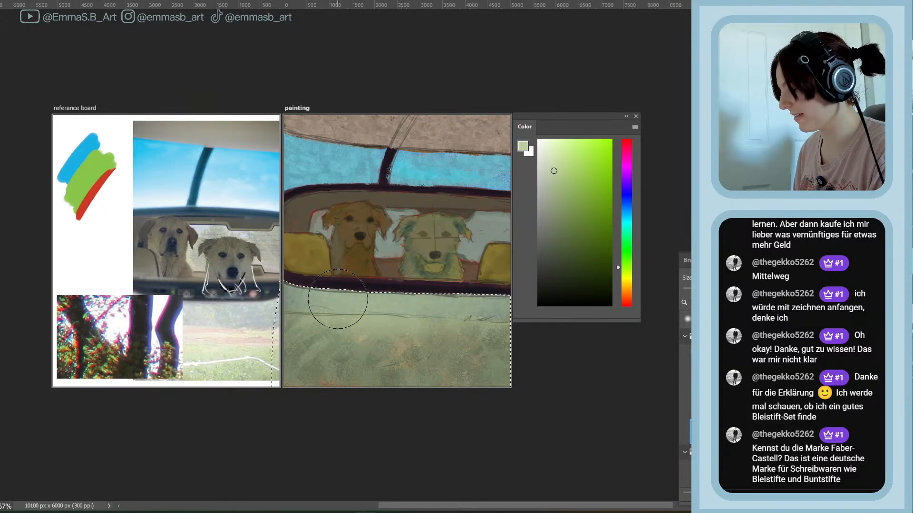
Lasso both sky panes around the mirror's stem, moving the color picker clear of the canvas edge
key("l")
mouse_move(381, 185)
left_mouse_down()
mouse_move(276, 194)
mouse_move(274, 124)
mouse_move(386, 148)
mouse_move(380, 184)
left_mouse_up()
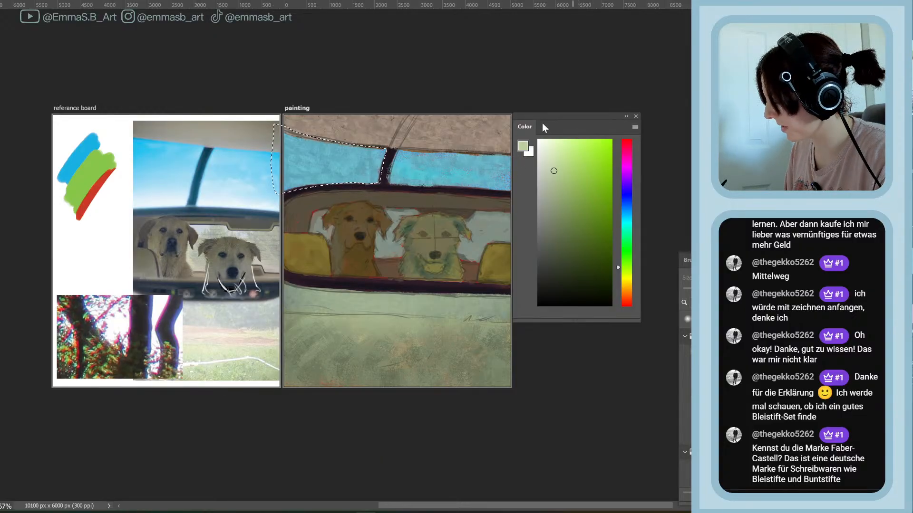
left_click_drag(542, 122, 560, 117)
mouse_move(502, 155)
left_mouse_down()
mouse_move(430, 150)
mouse_move(393, 167)
mouse_move(388, 184)
mouse_move(506, 195)
left_mouse_up()
left_click_drag(520, 151, 516, 153)
Glaze the selected sky panes with light turquoise using a large soft brush, and clear the selection
key("b")
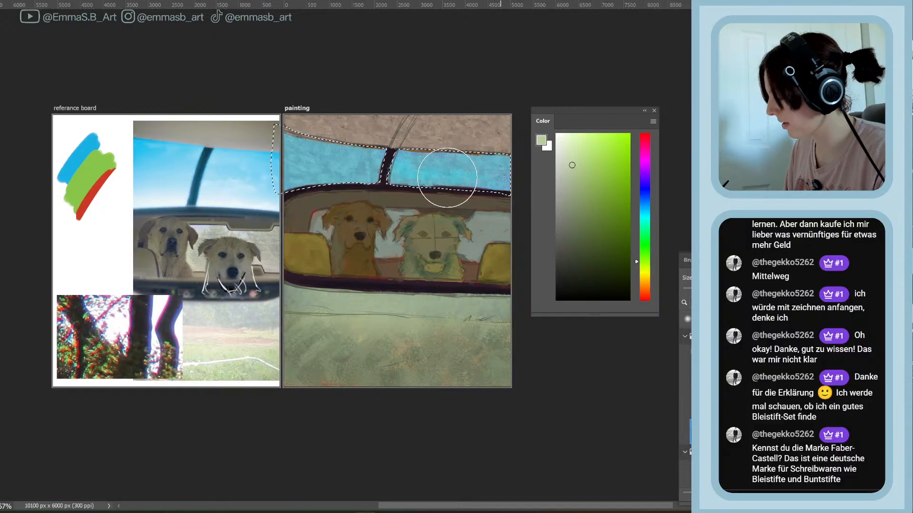
left_click(644, 220)
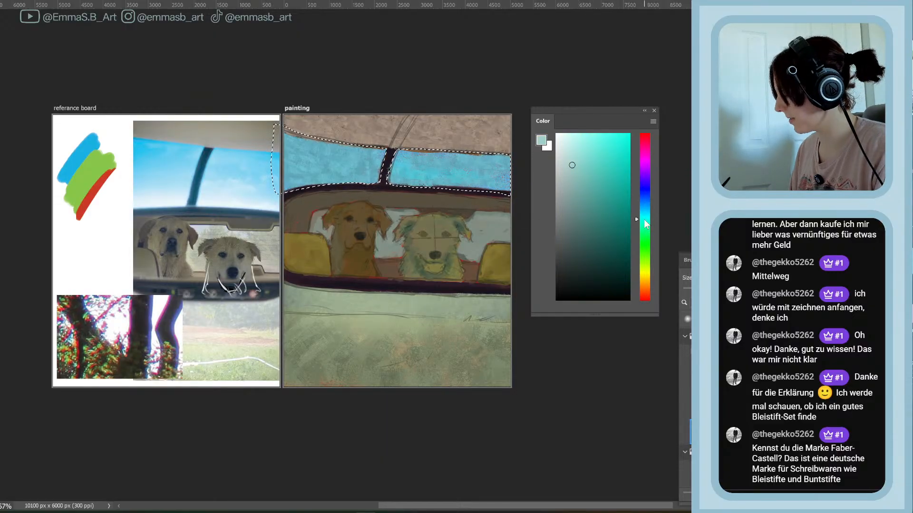
left_click_drag(625, 141, 612, 131)
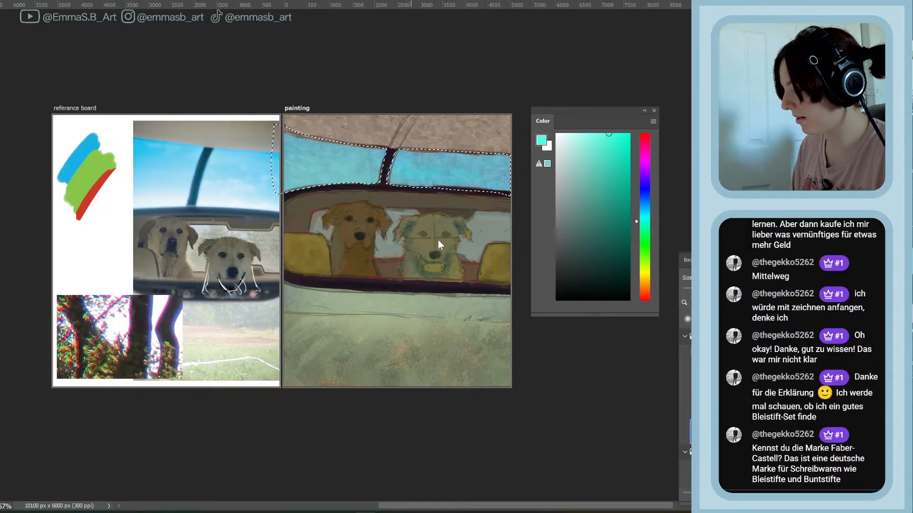
left_click_drag(603, 145, 583, 133)
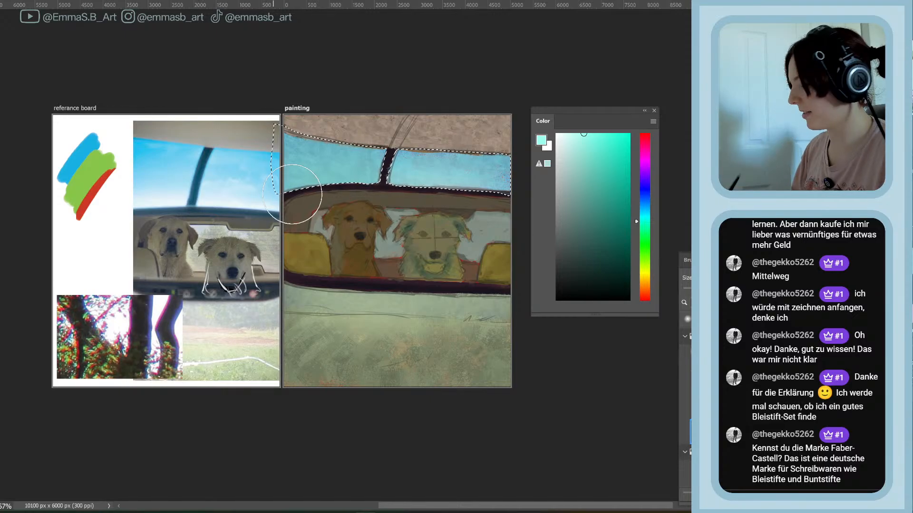
key("ctrl+d")
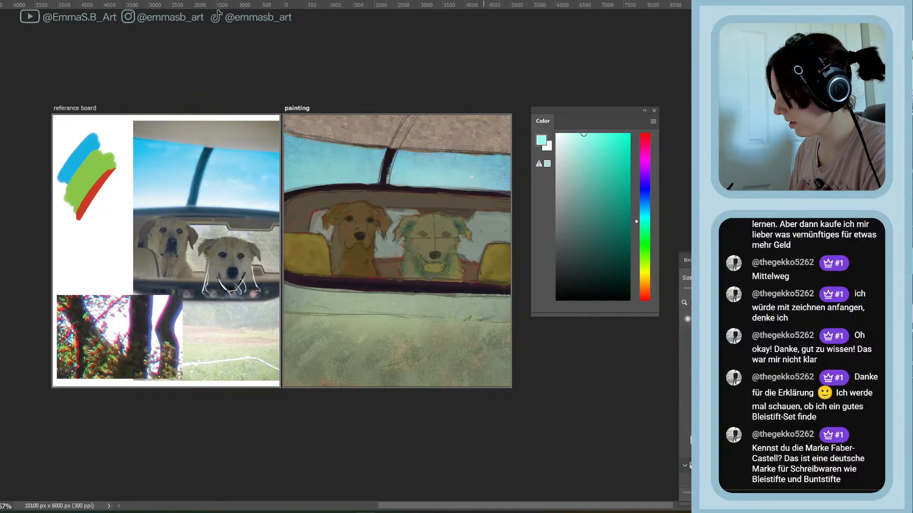
mouse_move(474, 174)
left_mouse_down()
mouse_move(494, 163)
mouse_move(505, 177)
left_mouse_up()
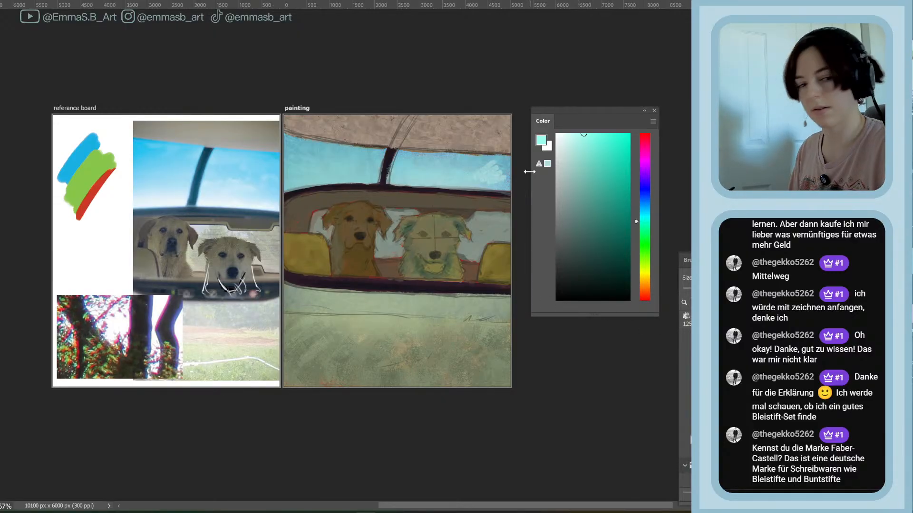
key("ctrl+z")
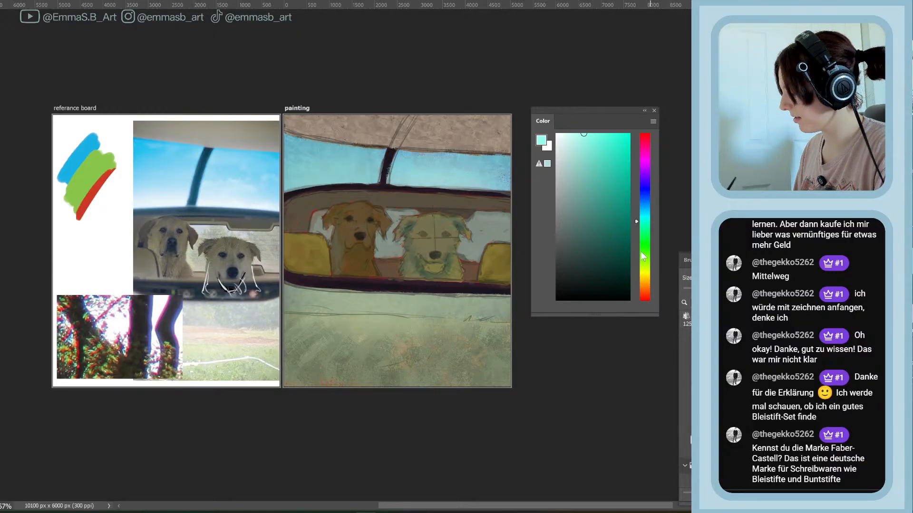
Glaze the car interior around the rear window inside the mirror with muted olive grays, adjusting the shade from lighter to darker
left_click_drag(645, 239, 645, 269)
mouse_move(594, 248)
left_mouse_down()
mouse_move(577, 258)
mouse_move(578, 250)
left_mouse_up()
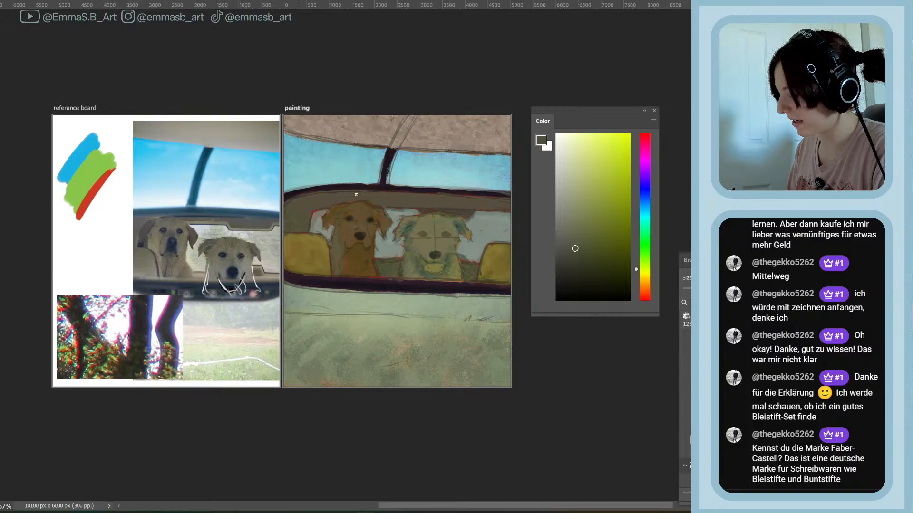
left_click(569, 225)
left_click_drag(317, 198, 309, 228)
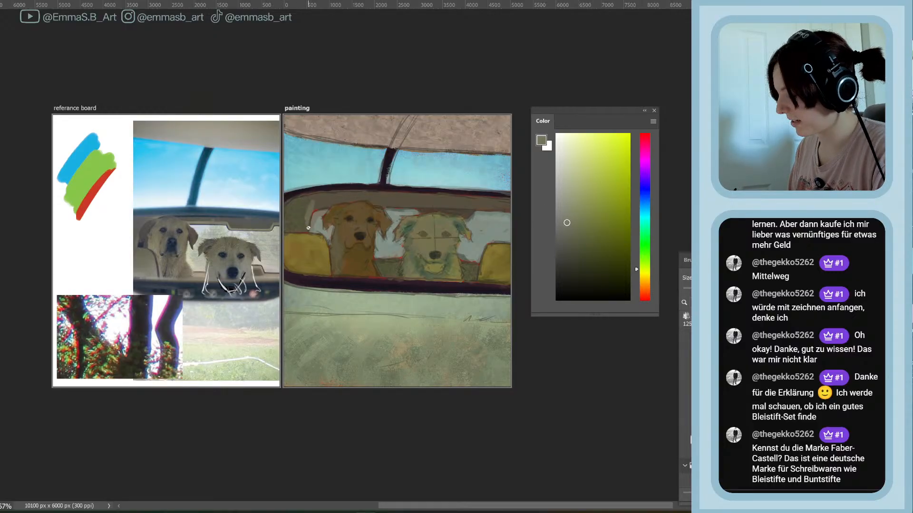
left_click_drag(567, 223, 568, 229)
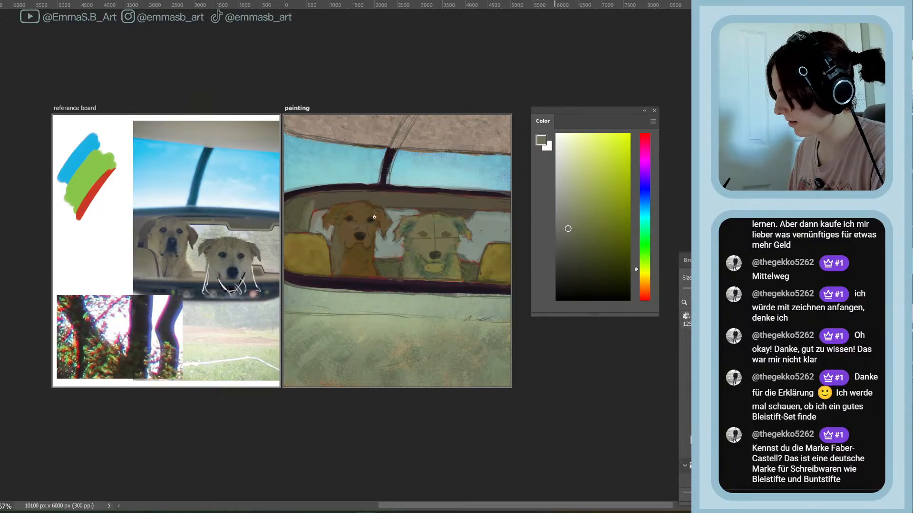
left_click_drag(306, 220, 297, 230)
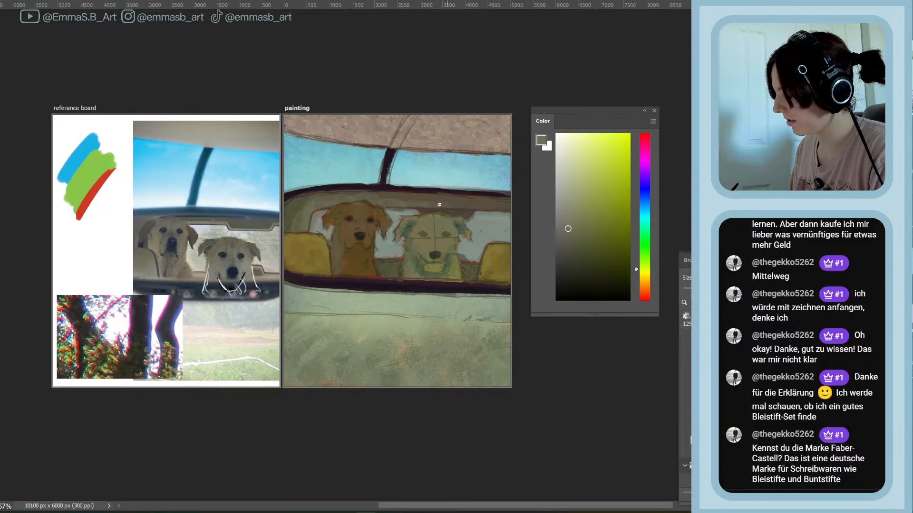
left_click_drag(440, 204, 472, 208)
left_click(572, 241)
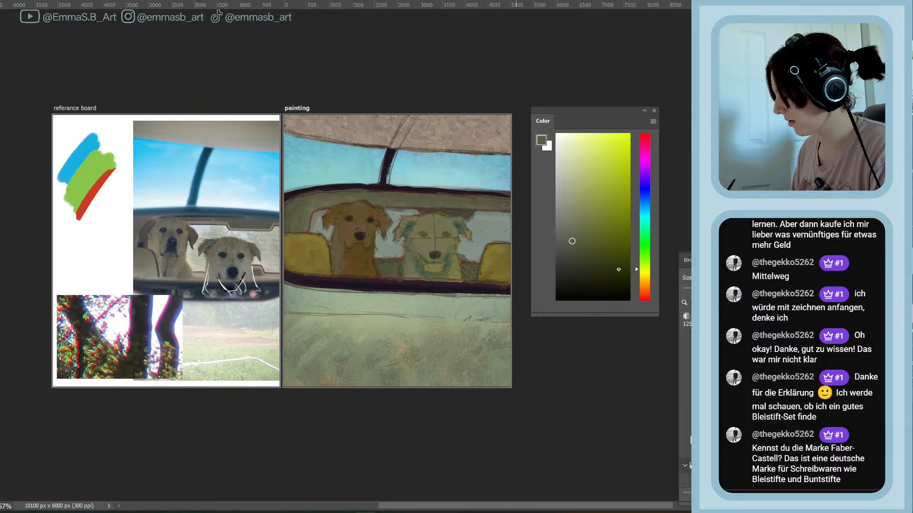
Darken the strip below the rear window, between and beside the two dogs, with a deep yellowish brown
left_click(618, 270)
left_click(644, 276)
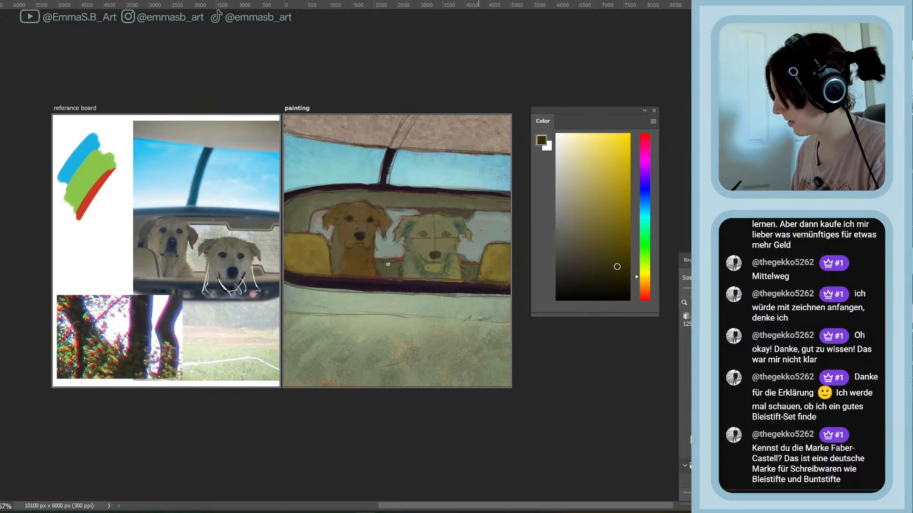
mouse_move(376, 269)
left_mouse_down()
mouse_move(410, 279)
mouse_move(474, 277)
left_mouse_up()
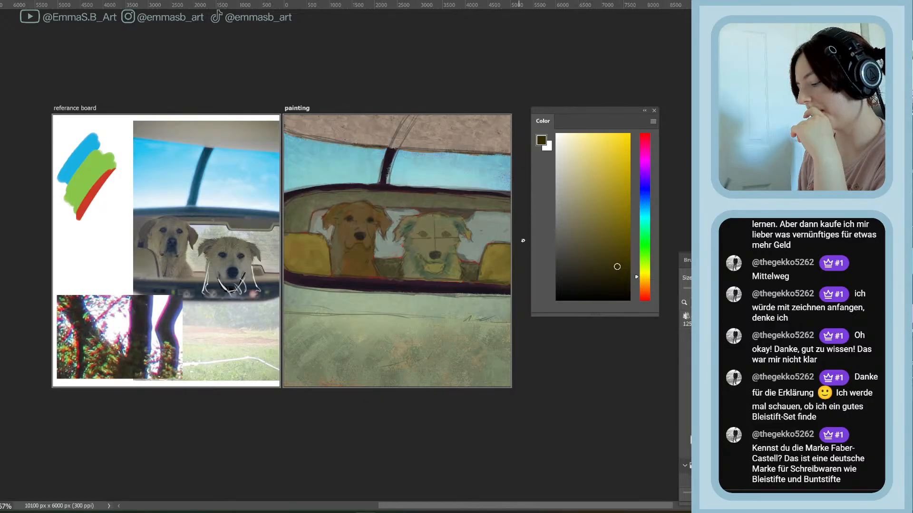
Mix a light grayish taupe and paint pale fur onto the brown dog's face and the sides of its chest
left_click(642, 282)
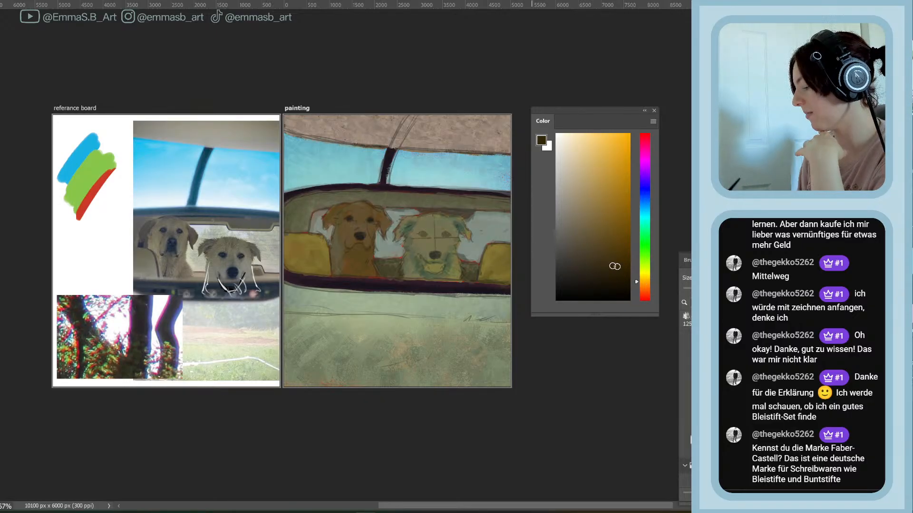
left_click(622, 258)
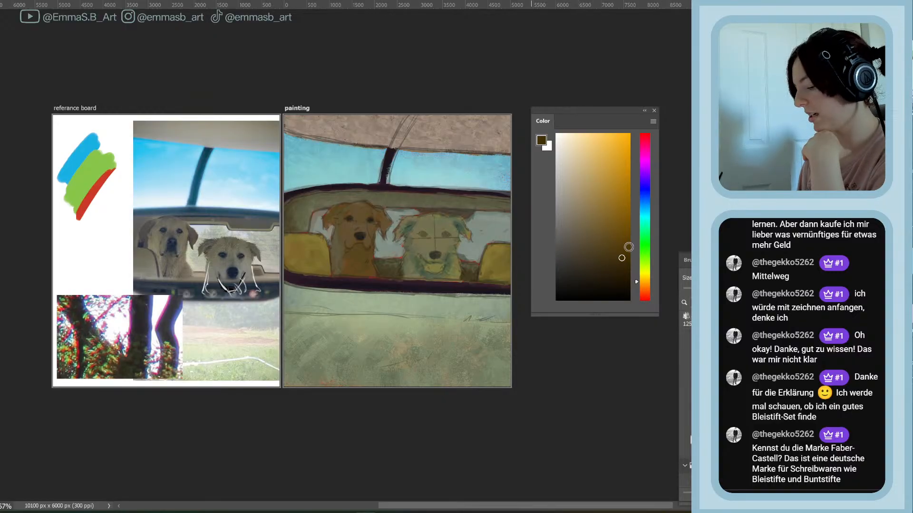
left_click_drag(621, 258, 573, 210)
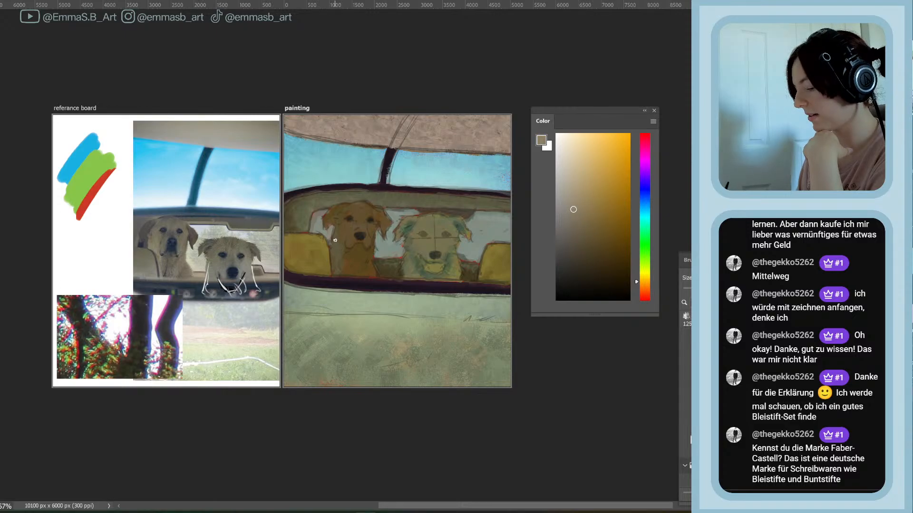
mouse_move(335, 241)
left_mouse_down()
mouse_move(334, 271)
mouse_move(360, 257)
mouse_move(390, 262)
mouse_move(386, 254)
mouse_move(372, 261)
mouse_move(374, 254)
mouse_move(392, 280)
mouse_move(445, 302)
mouse_move(376, 272)
mouse_move(371, 245)
mouse_move(367, 270)
mouse_move(373, 240)
mouse_move(363, 273)
mouse_move(374, 237)
mouse_move(360, 274)
left_mouse_up()
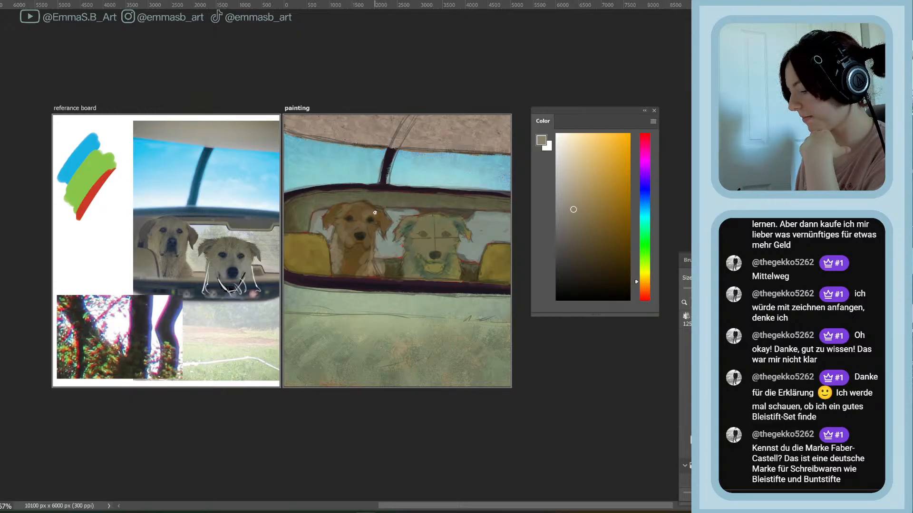
Sample browns from the brown dog's head and darken its ears with a deep brown
left_click(383, 217, "alt")
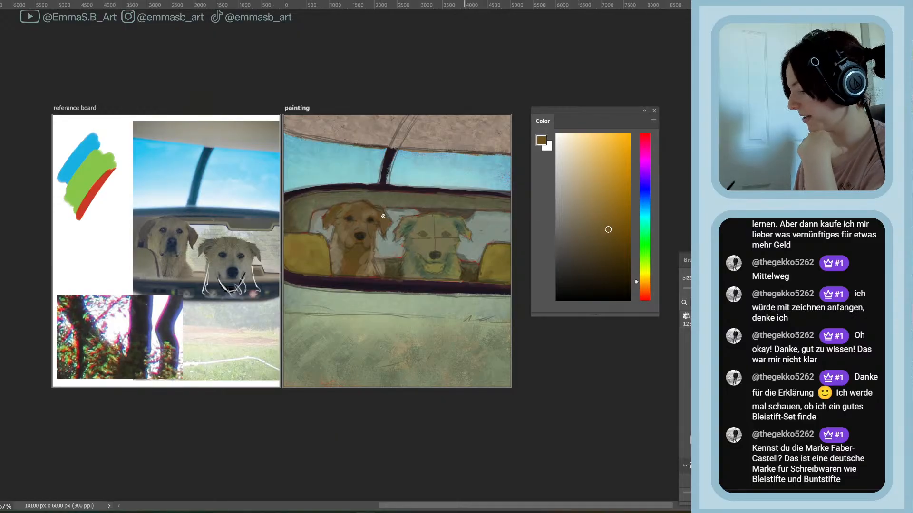
left_click(382, 226, "alt")
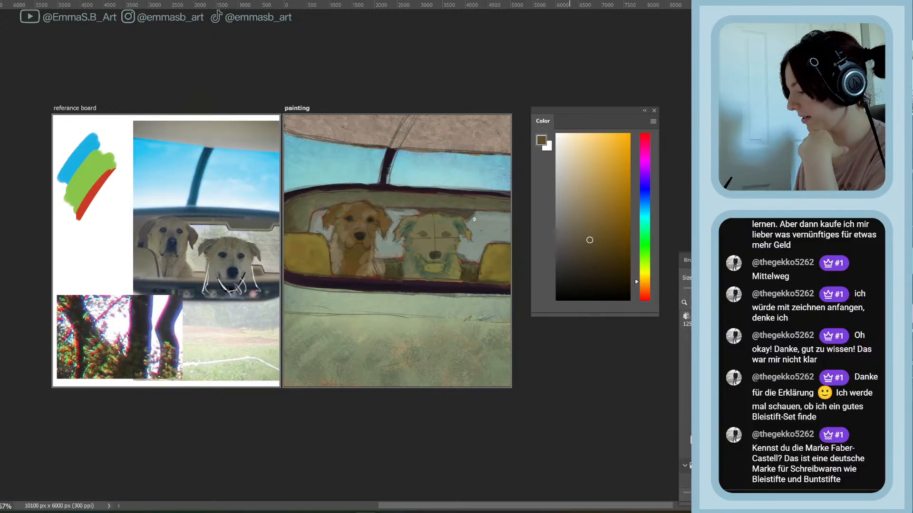
left_click(385, 223, "alt")
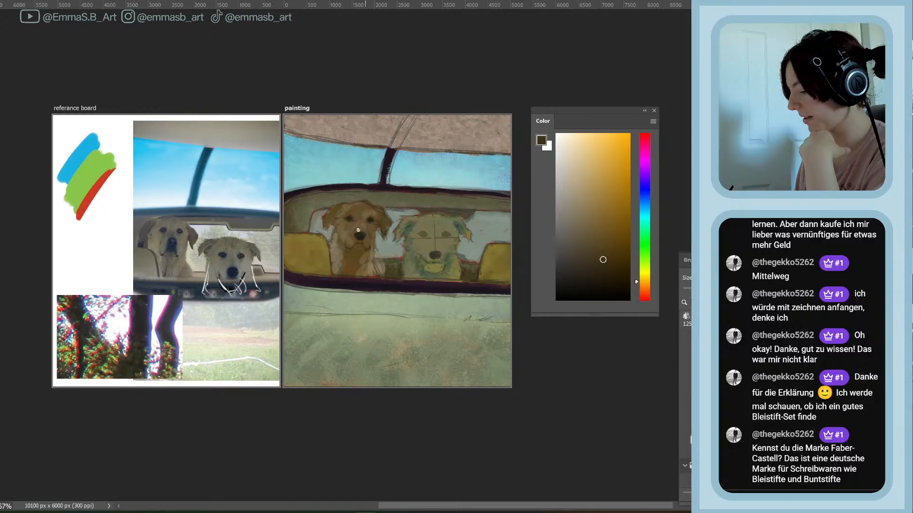
left_click_drag(333, 211, 326, 217)
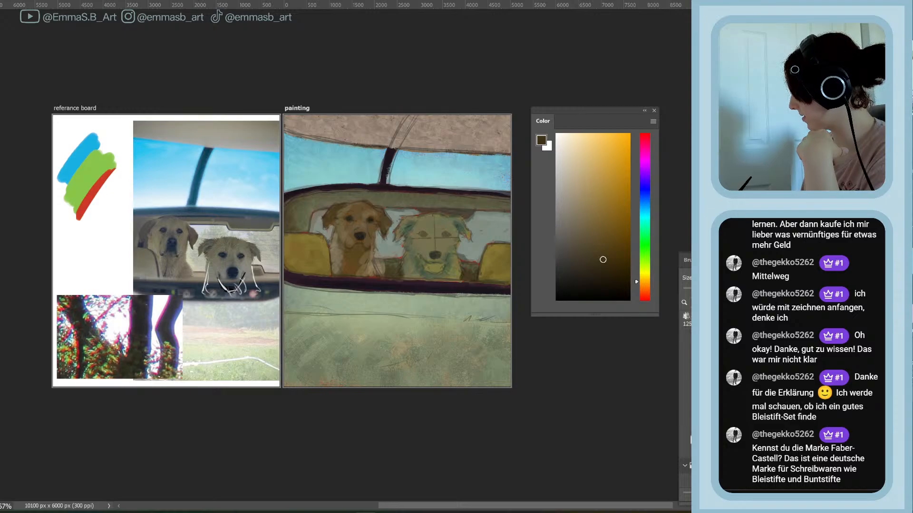
left_click(78, 108)
scroll(102, 218, "up", 5)
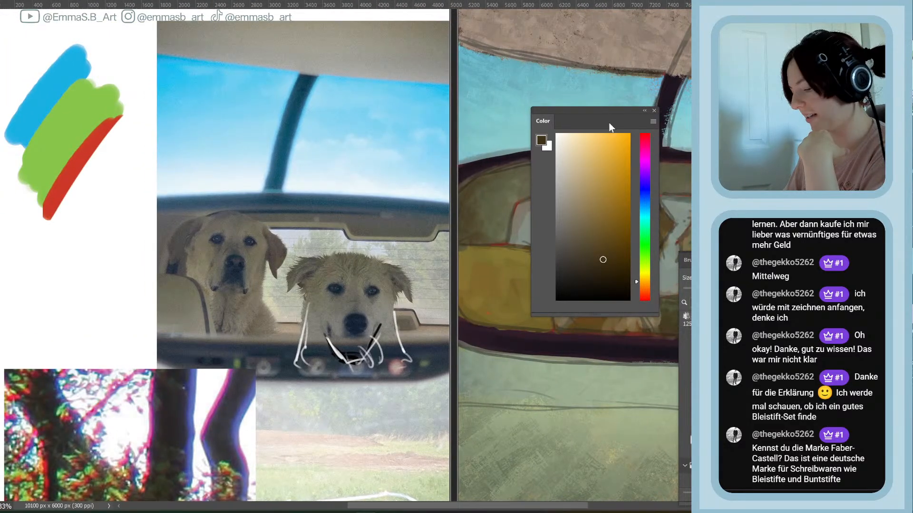
mouse_move(161, 220)
left_mouse_down()
mouse_move(167, 238)
mouse_move(152, 209)
mouse_move(189, 231)
left_mouse_up()
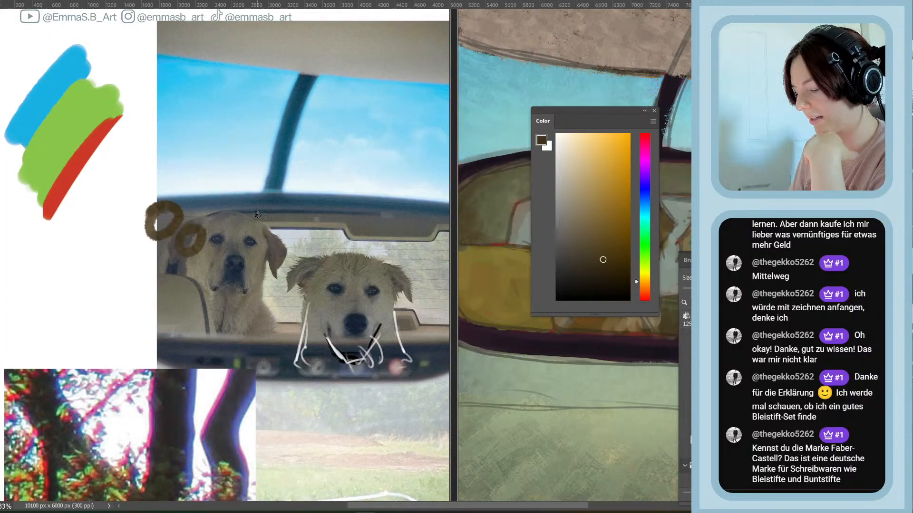
key("ctrl+z")
key("ctrl+z")
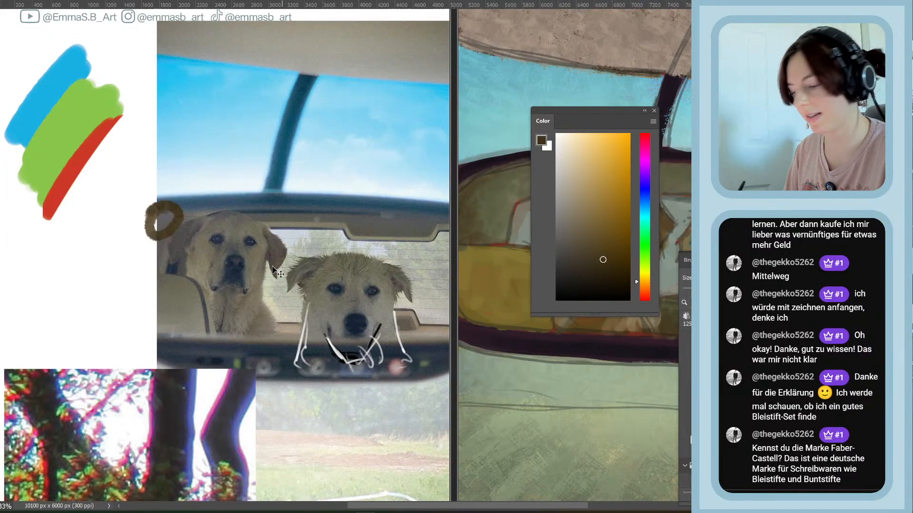
Compare the colors of the rear dog's shaded ear and the car interior beside it by sampling both repeatedly on the reference photo
left_click(183, 238, "alt")
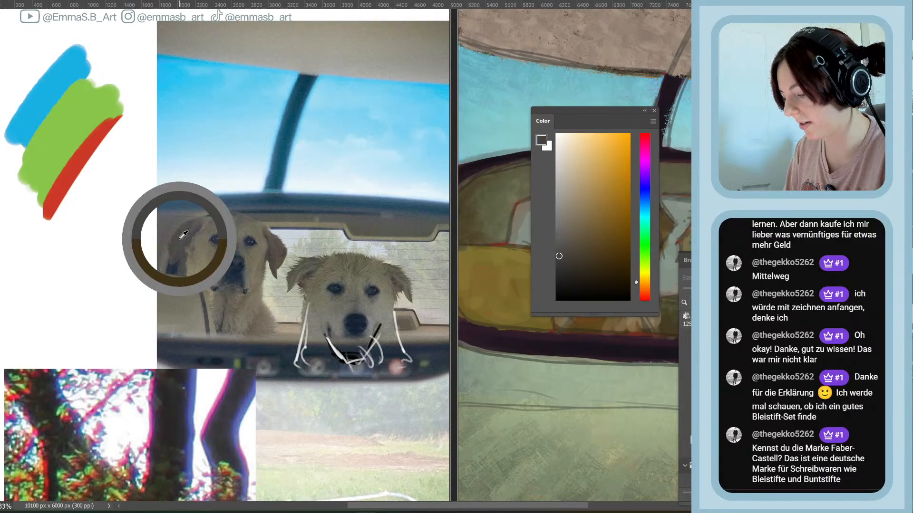
left_click(168, 222, "alt")
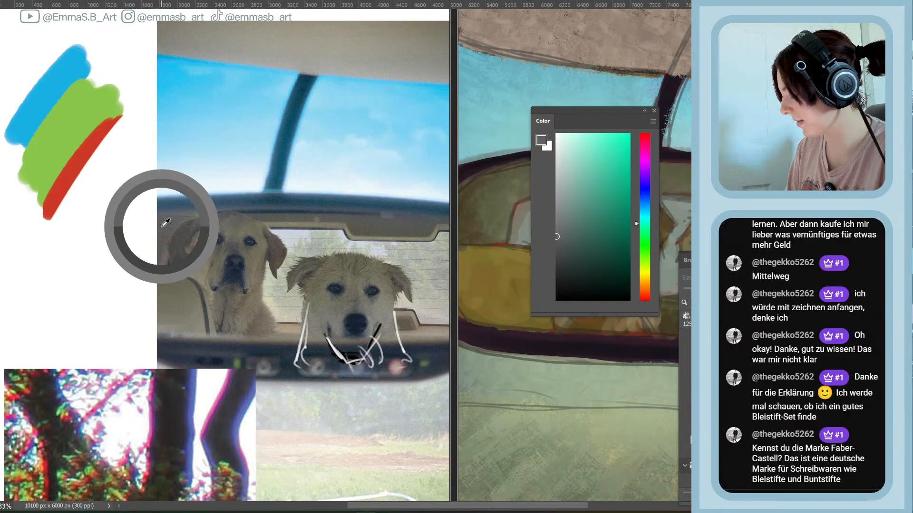
left_click(167, 223, "alt")
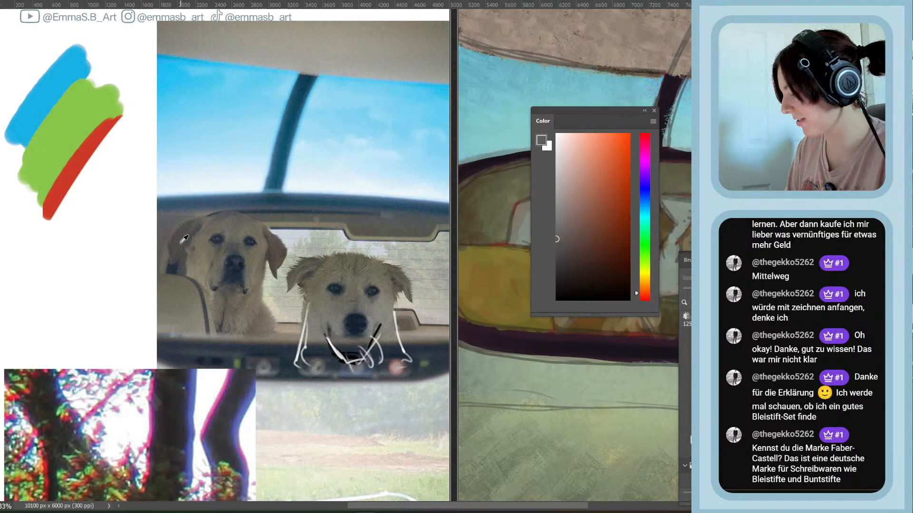
left_click(177, 237, "alt")
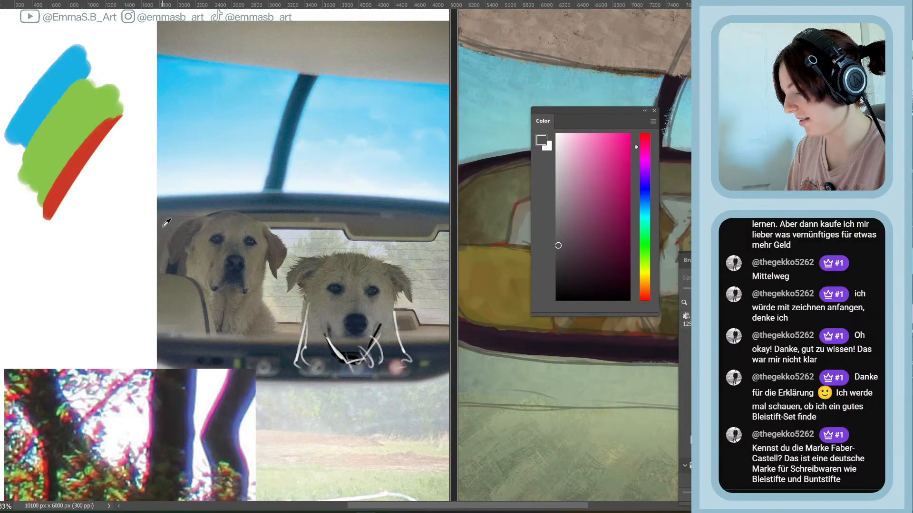
left_click(167, 222, "alt")
left_click(179, 236, "alt")
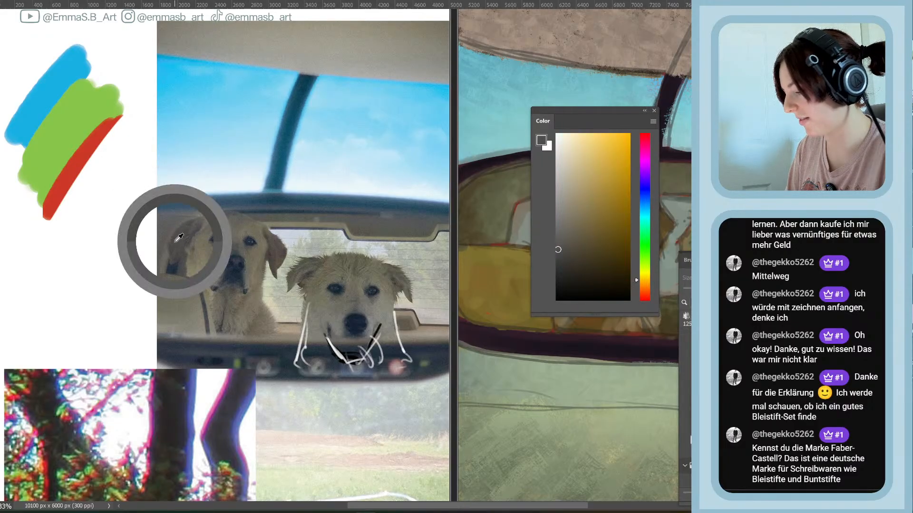
left_click(167, 223, "alt")
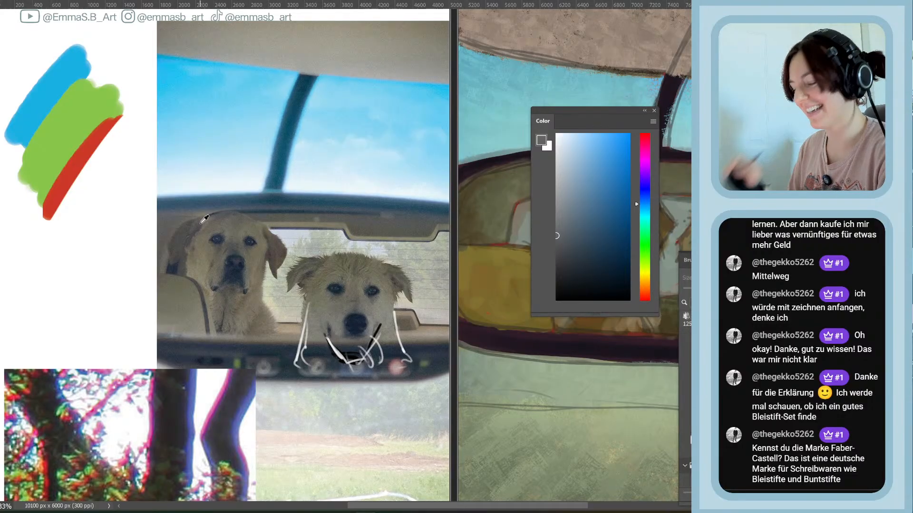
left_click(172, 215, "alt")
left_click_drag(172, 215, 167, 256)
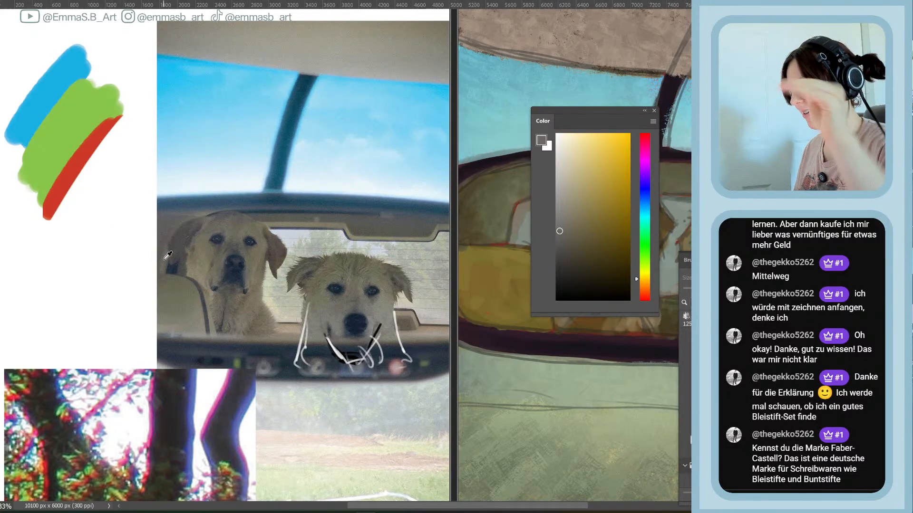
left_click_drag(167, 256, 166, 224)
left_click(180, 235)
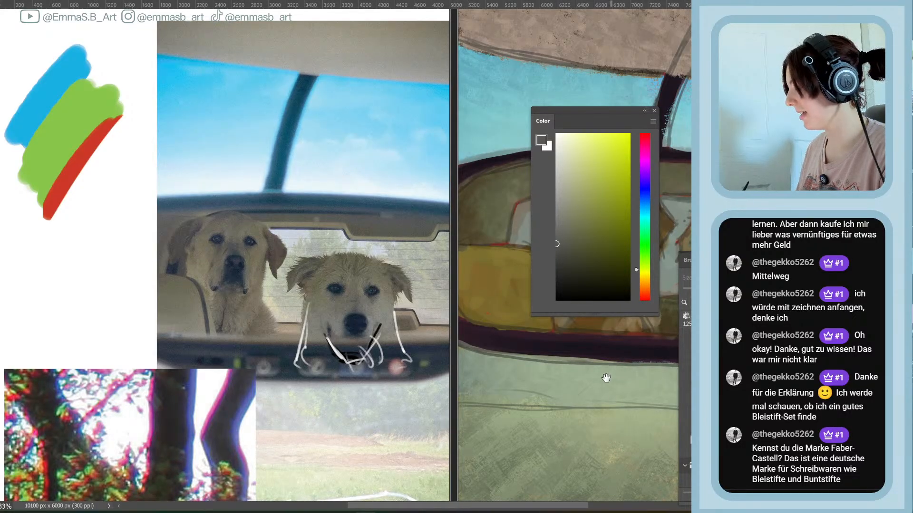
Sample the interior brown at the mirror's rounded end in the painting and glaze that area with a greener olive
mouse_move(605, 379)
left_mouse_down()
mouse_move(363, 342)
mouse_move(367, 383)
mouse_move(421, 384)
mouse_move(417, 394)
left_mouse_up()
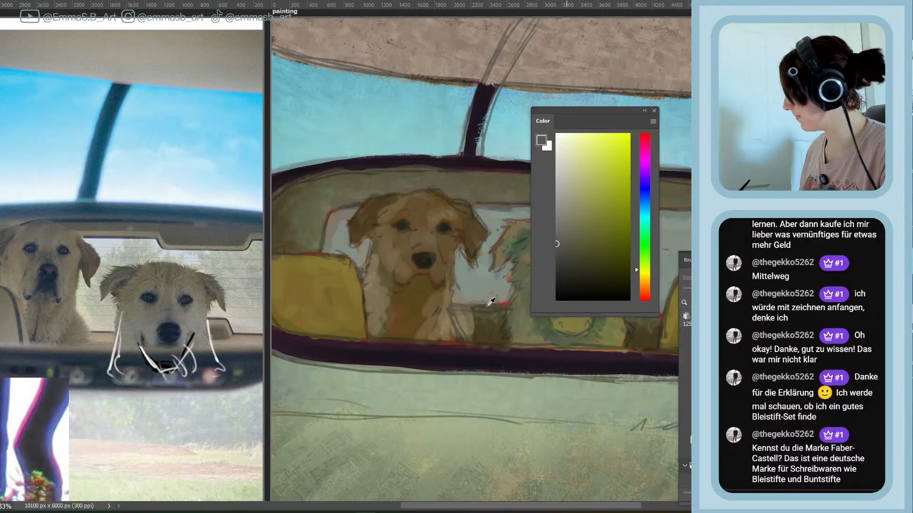
left_click(283, 239)
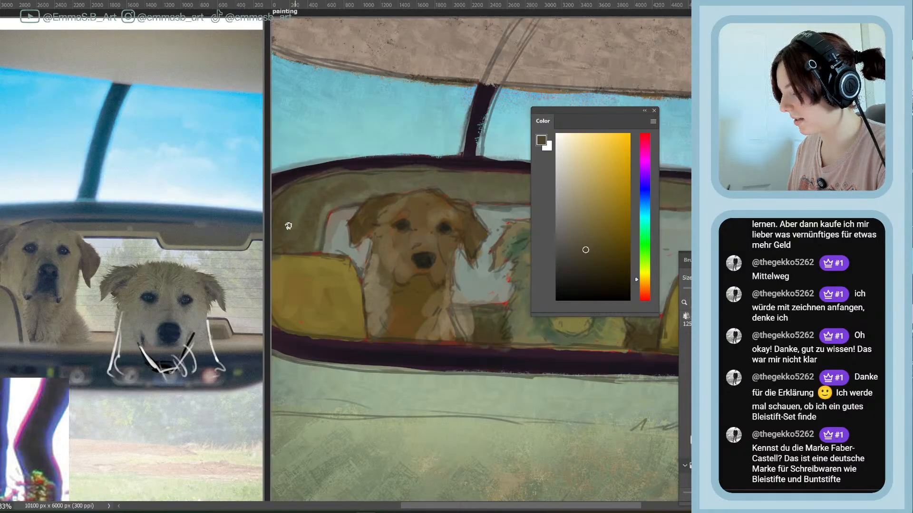
left_click(645, 266)
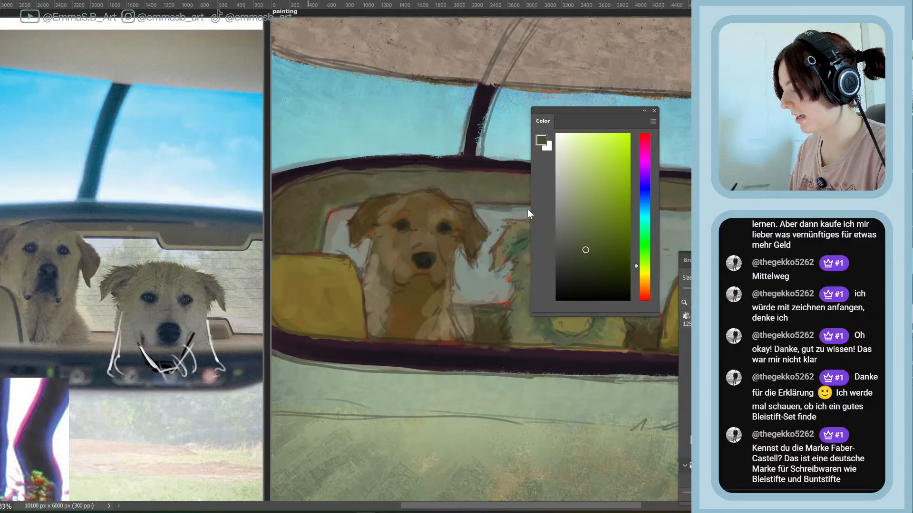
Move the color picker off the painting and glaze dark yellowish brown along the interior band above both dogs' heads
left_click(644, 279)
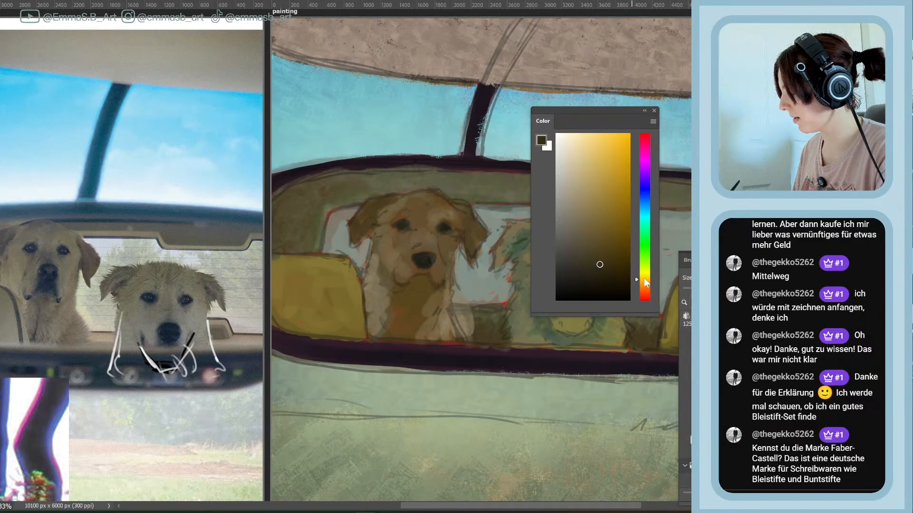
left_click(598, 264)
left_click_drag(592, 113, 183, 84)
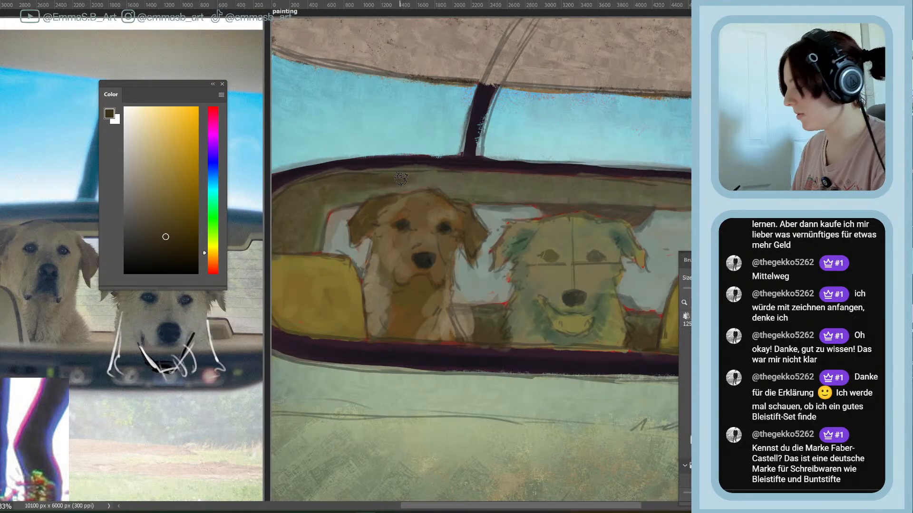
mouse_move(349, 185)
left_mouse_down()
mouse_move(482, 183)
mouse_move(397, 175)
mouse_move(514, 179)
mouse_move(393, 184)
mouse_move(551, 187)
left_mouse_up()
left_click_drag(427, 189, 609, 196)
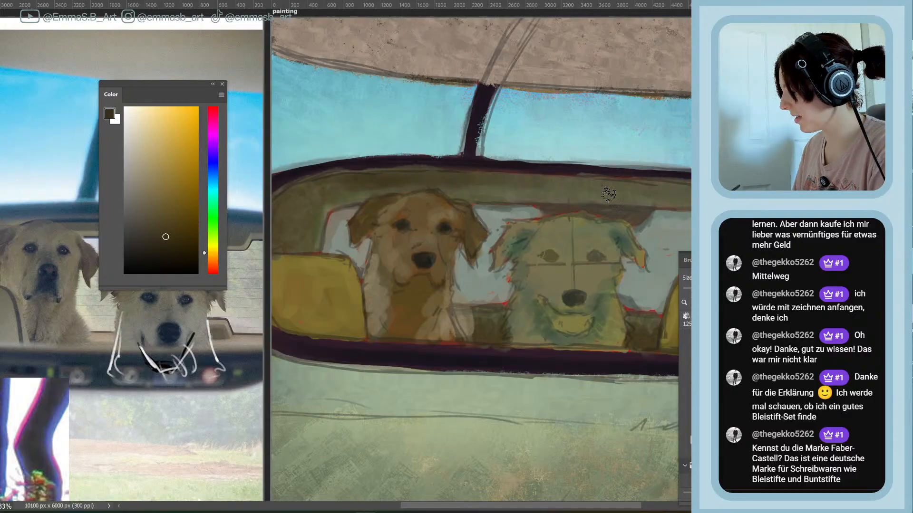
left_click_drag(480, 187, 665, 200)
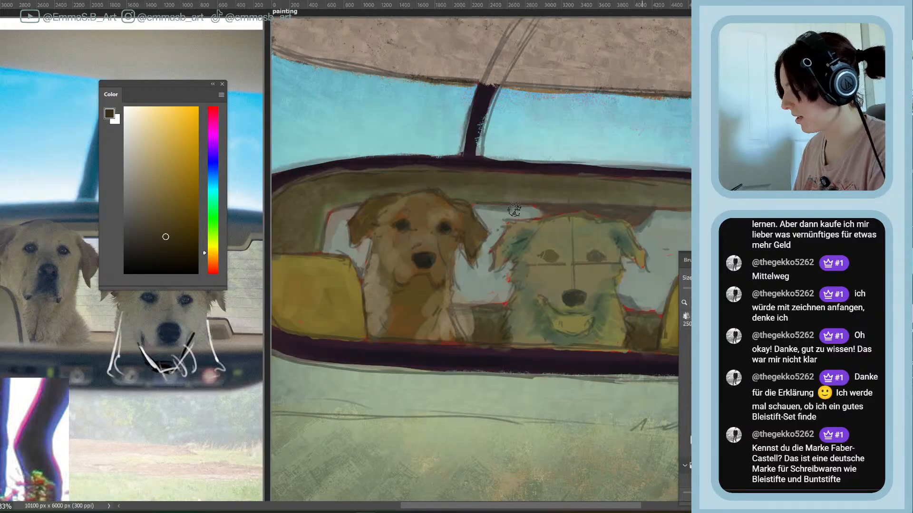
Sample the interior brown, mix a muted greyish tan from it and paint the brown dog's forehead
left_click(645, 198, "alt")
left_click_drag(151, 189, 141, 184)
mouse_move(404, 201)
left_mouse_down()
mouse_move(427, 193)
mouse_move(404, 197)
mouse_move(442, 202)
mouse_move(430, 191)
mouse_move(391, 207)
mouse_move(416, 200)
left_mouse_up()
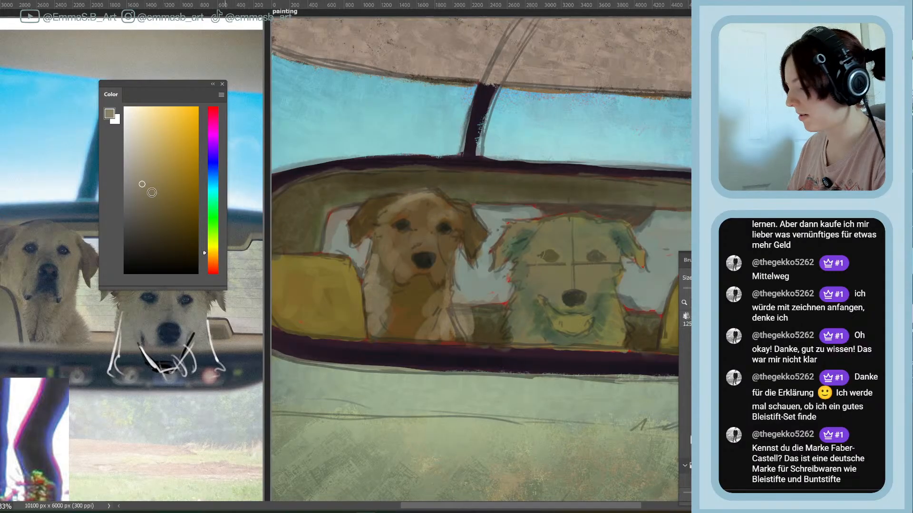
left_click_drag(151, 192, 143, 195)
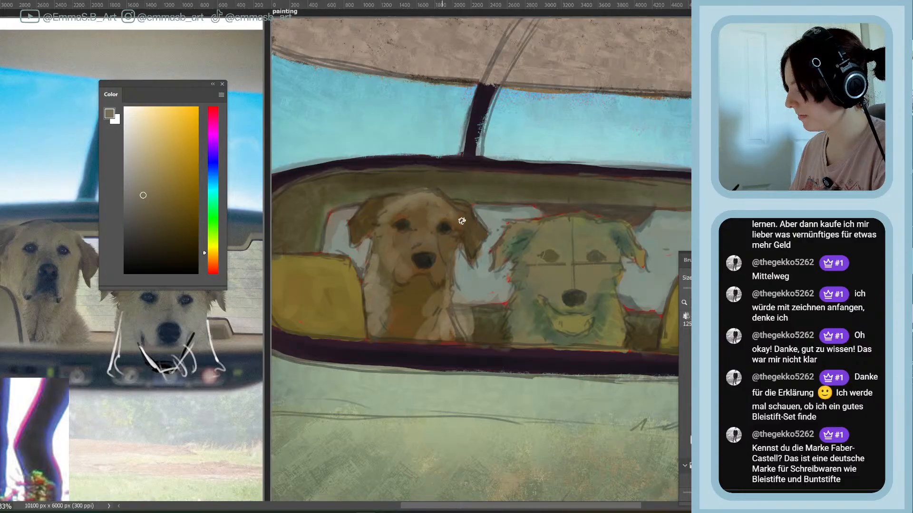
Glaze dark olive green and a dark yellowish brown over the brown dog's face and chest
left_click_drag(464, 508, 498, 504)
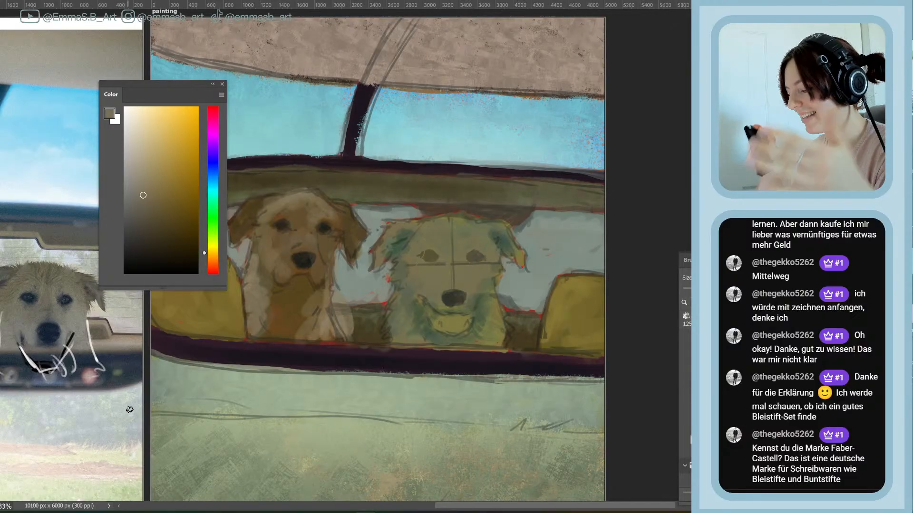
left_click(210, 240)
left_click(148, 214)
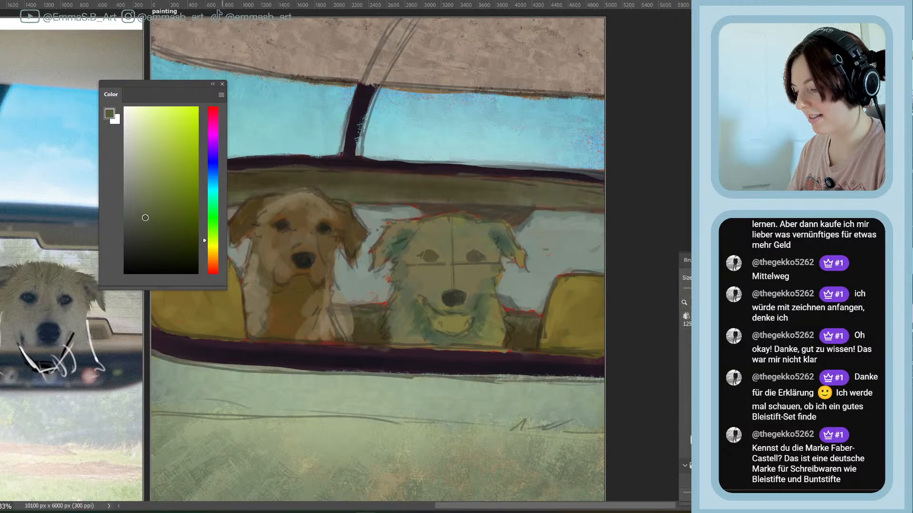
left_click_drag(145, 218, 151, 221)
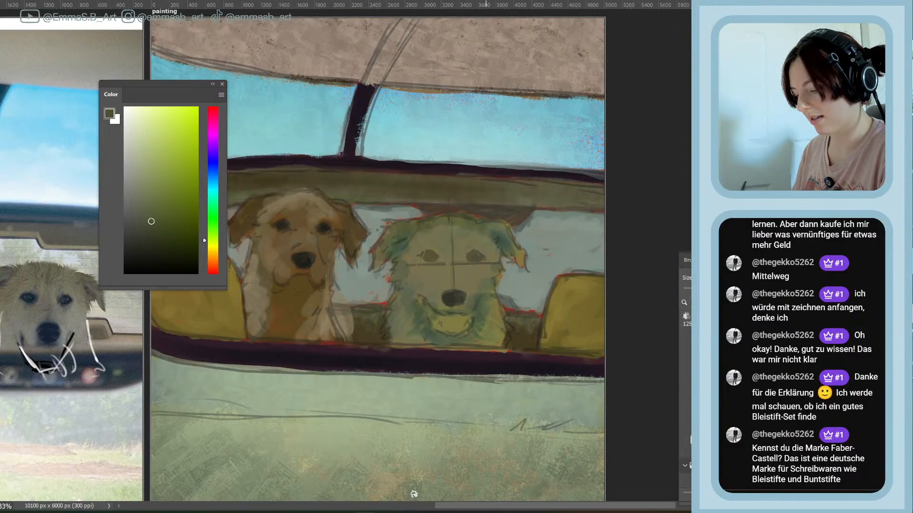
left_click_drag(475, 507, 439, 507)
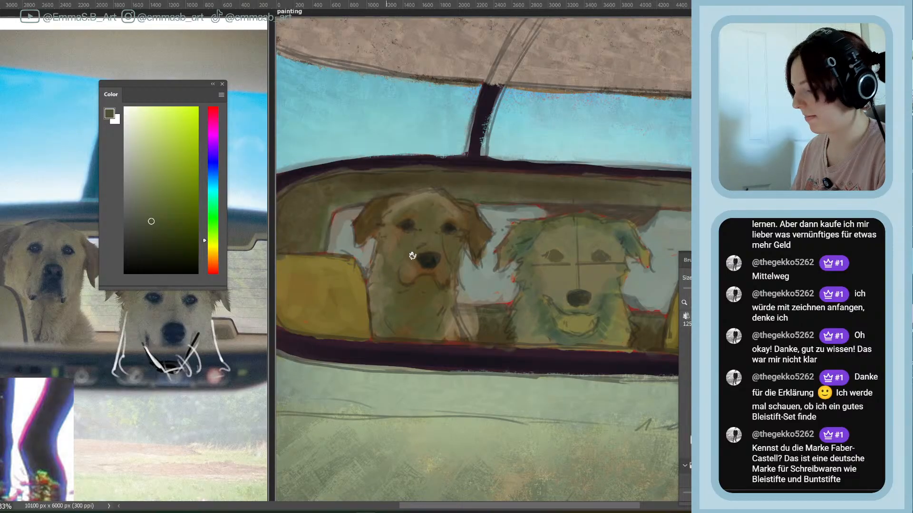
left_click(211, 253)
left_click(179, 212)
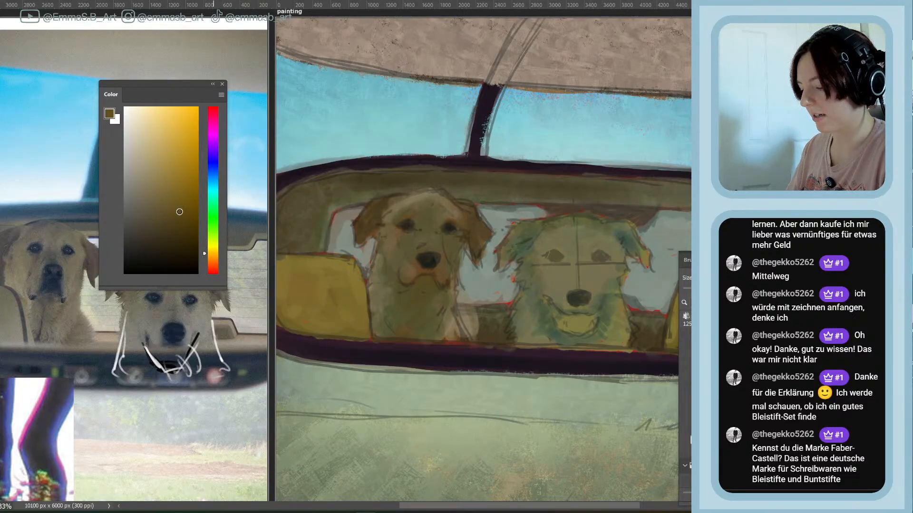
left_click(173, 221)
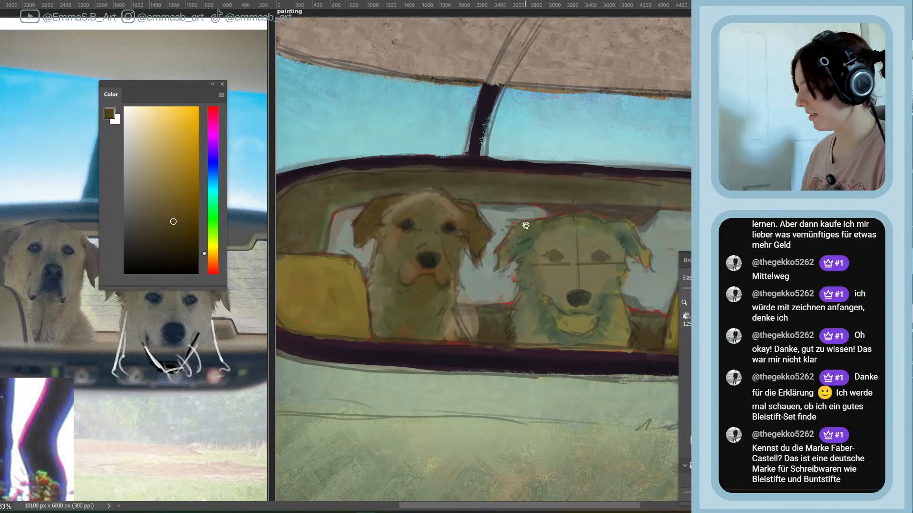
Mix a very dark brown and outline the dog-facing and upper edges of both yellow seats with it
key("ctrl+minus")
mouse_move(517, 508)
left_mouse_down()
mouse_move(542, 507)
mouse_move(530, 508)
left_mouse_up()
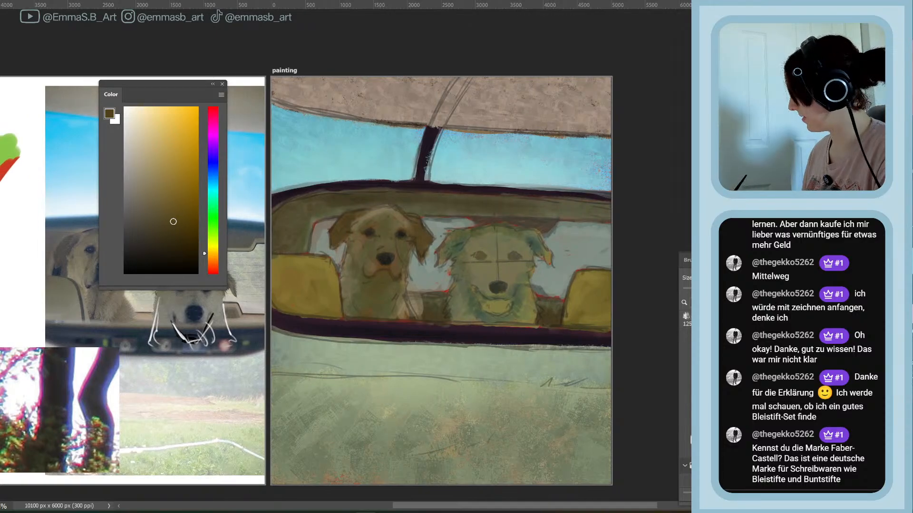
left_click_drag(192, 199, 155, 184)
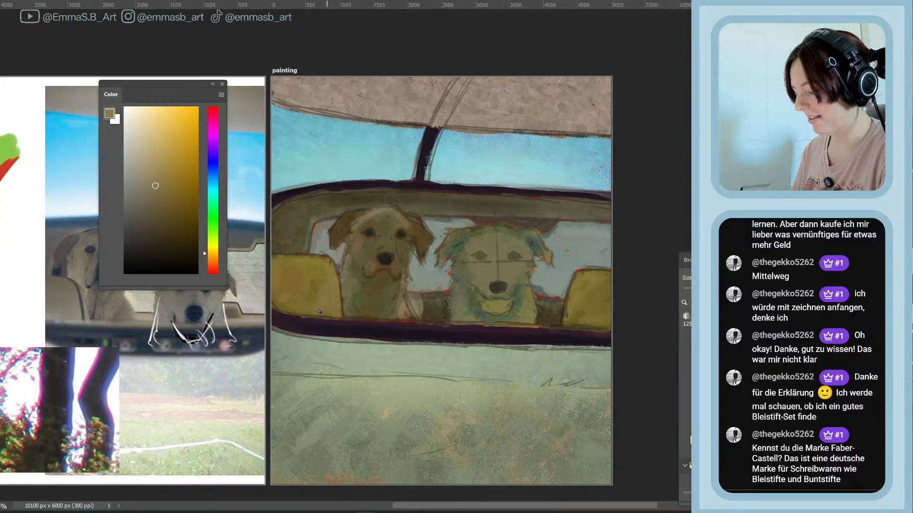
left_click(156, 247)
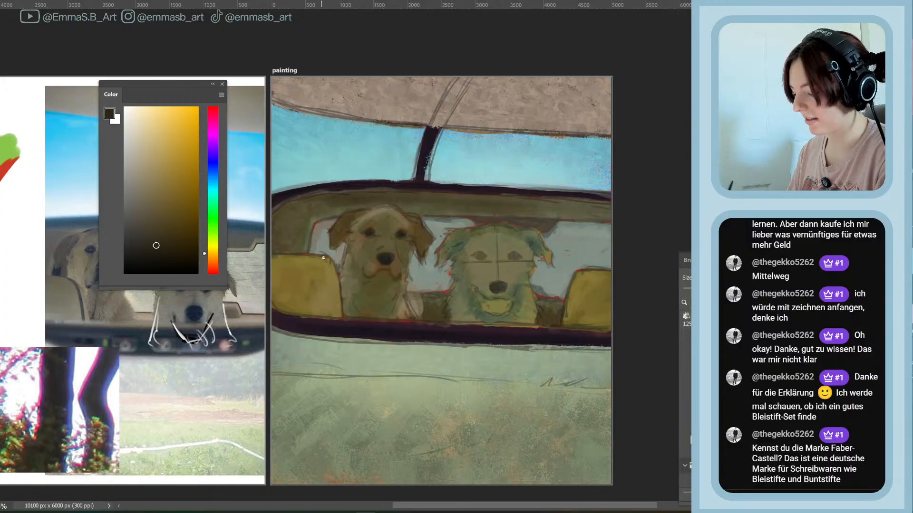
mouse_move(315, 254)
left_mouse_down()
mouse_move(328, 270)
mouse_move(332, 317)
left_mouse_up()
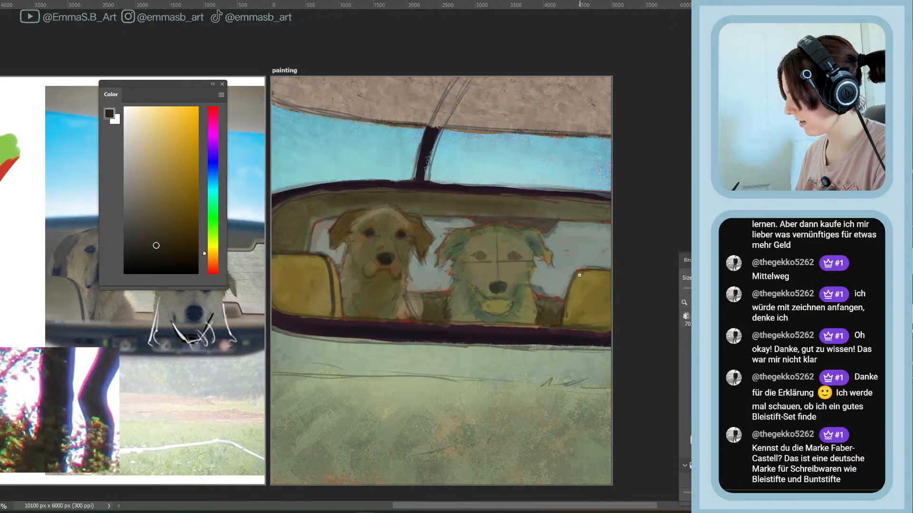
mouse_move(582, 271)
left_mouse_down()
mouse_move(596, 271)
mouse_move(561, 318)
left_mouse_up()
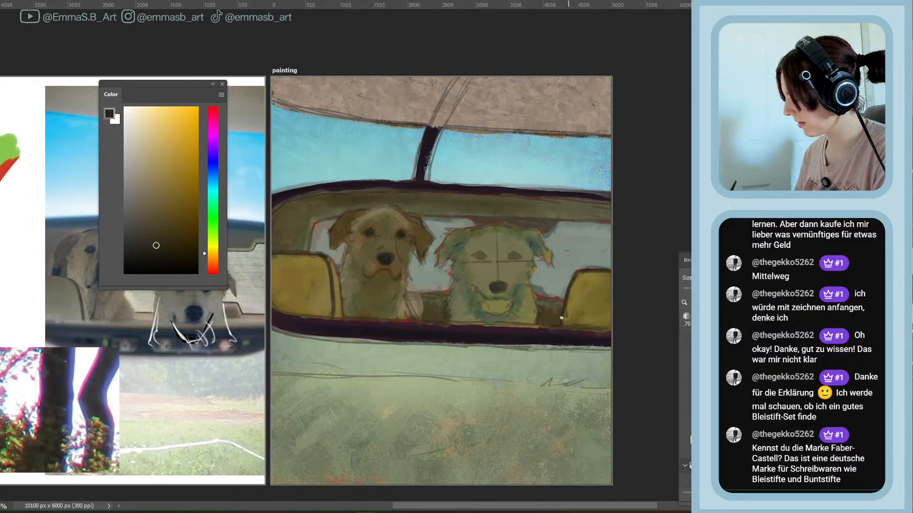
left_click_drag(581, 276, 565, 326)
left_click_drag(575, 295, 569, 323)
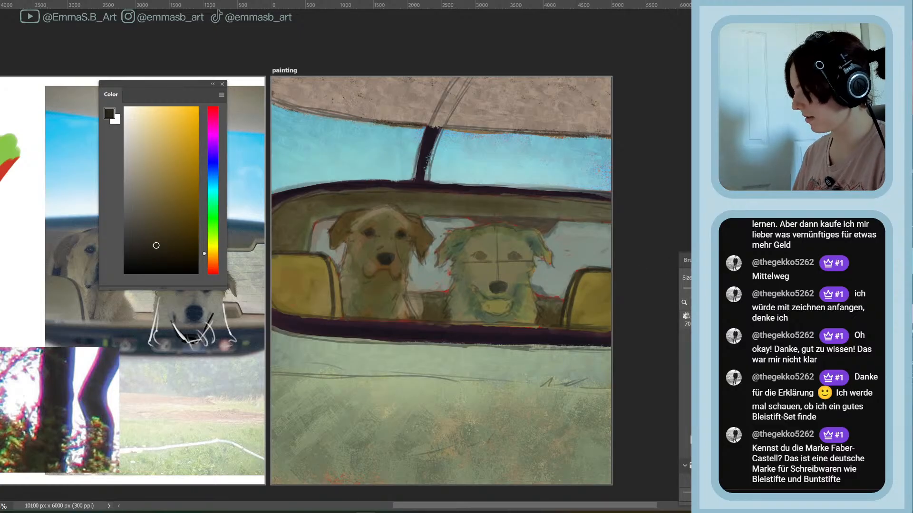
left_click_drag(611, 266, 583, 265)
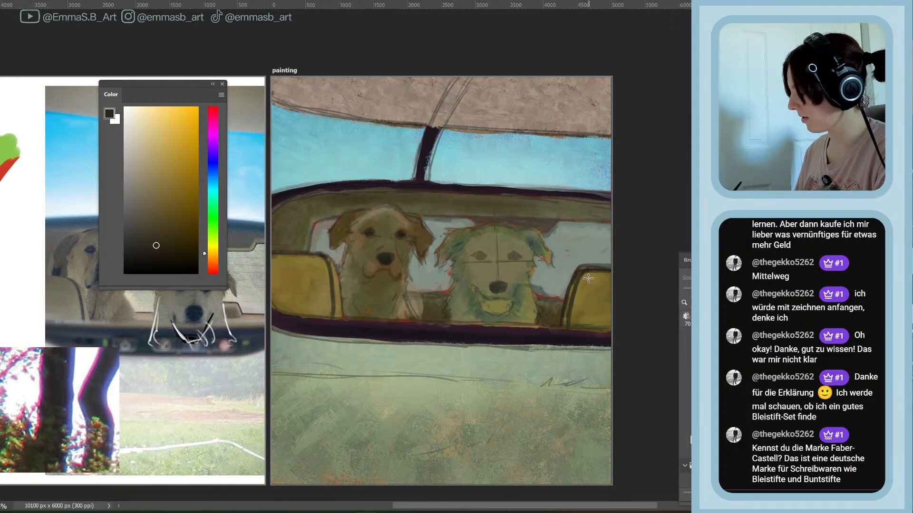
Sample the seat's yellow, touch up the upper edge of the seat beside the rear dog and save the document
left_click(590, 279, "alt")
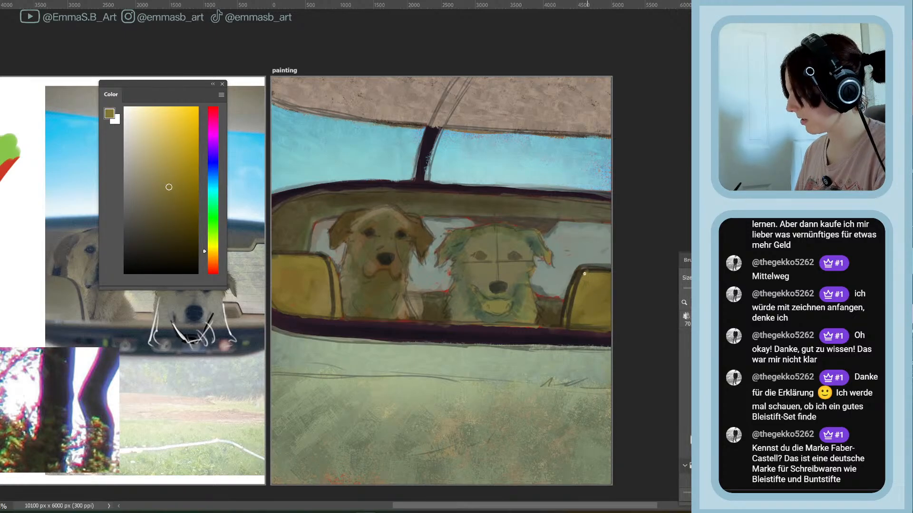
mouse_move(597, 272)
left_mouse_down()
mouse_move(608, 269)
mouse_move(597, 266)
left_mouse_up()
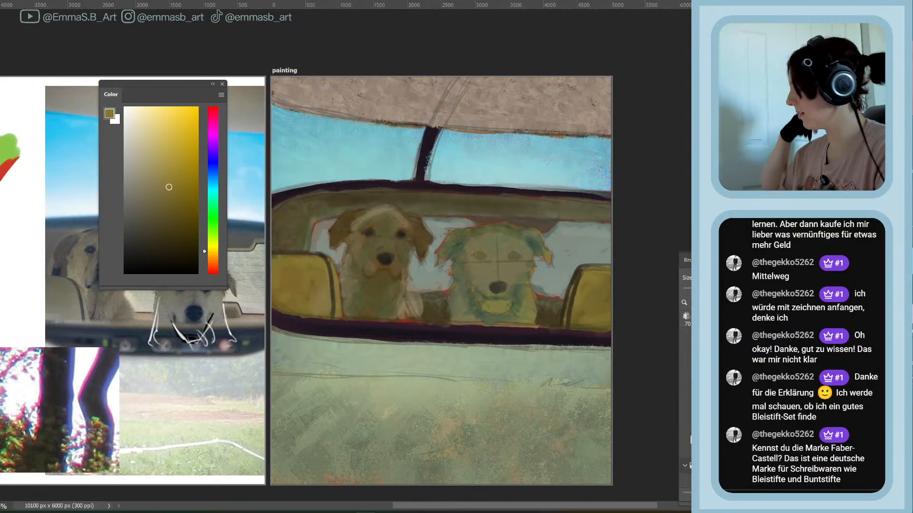
scroll(418, 256, "down", 2)
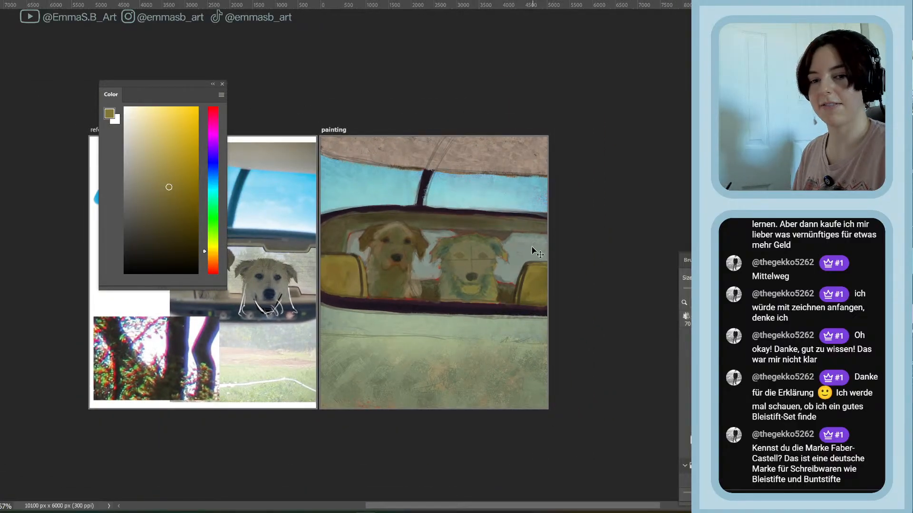
key("ctrl+s")
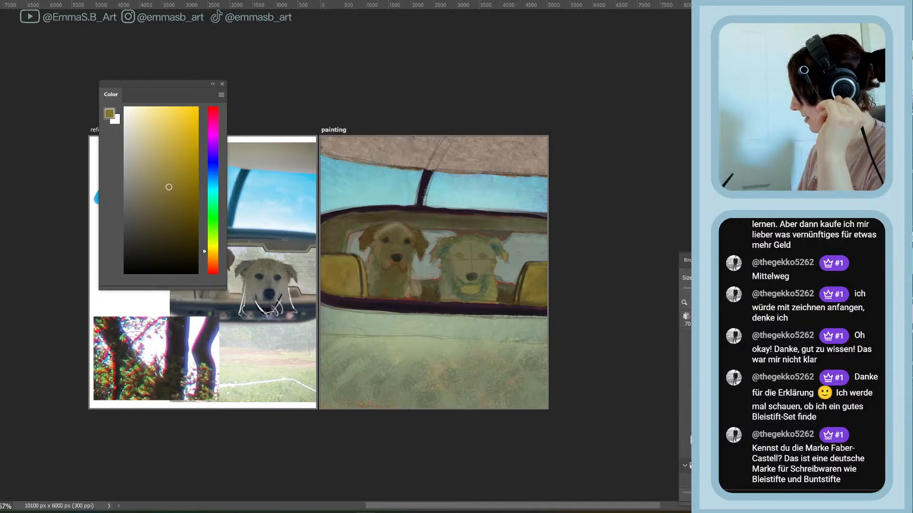
Mix a saturated orange-brown and paint it along the lower edge of the car roof at brush size 150
left_click(213, 255)
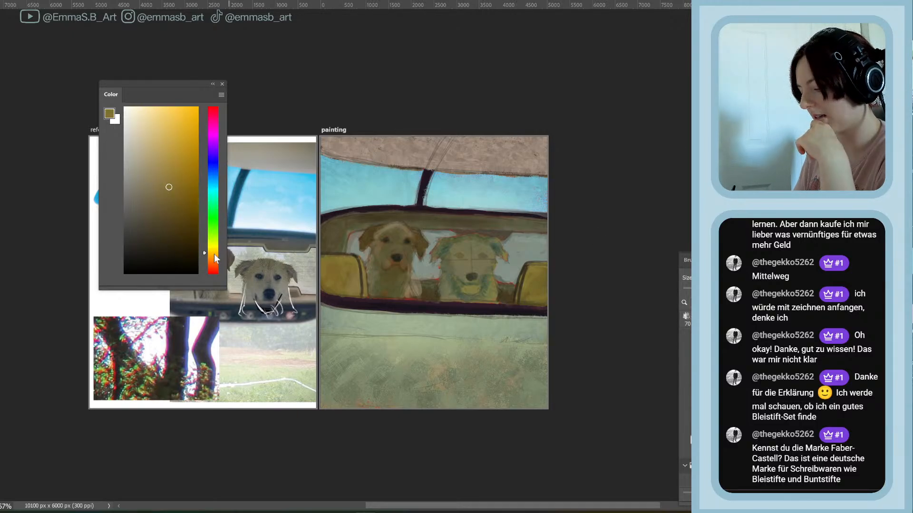
left_click(189, 179)
left_click(213, 258)
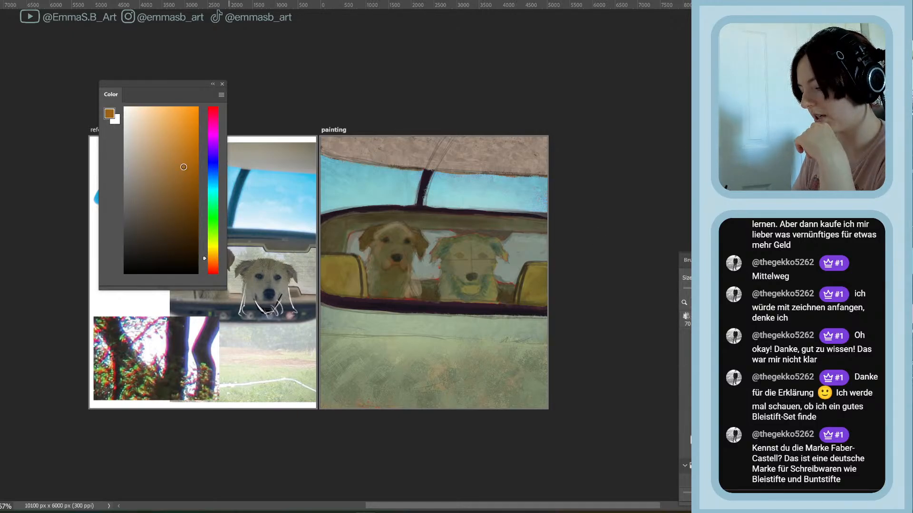
left_click(183, 187)
left_click(213, 261)
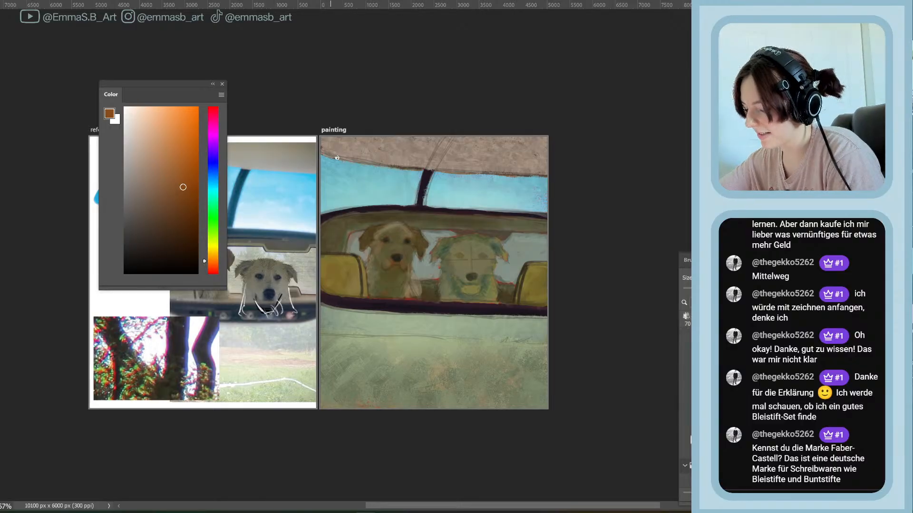
left_click(184, 175)
left_click(196, 180)
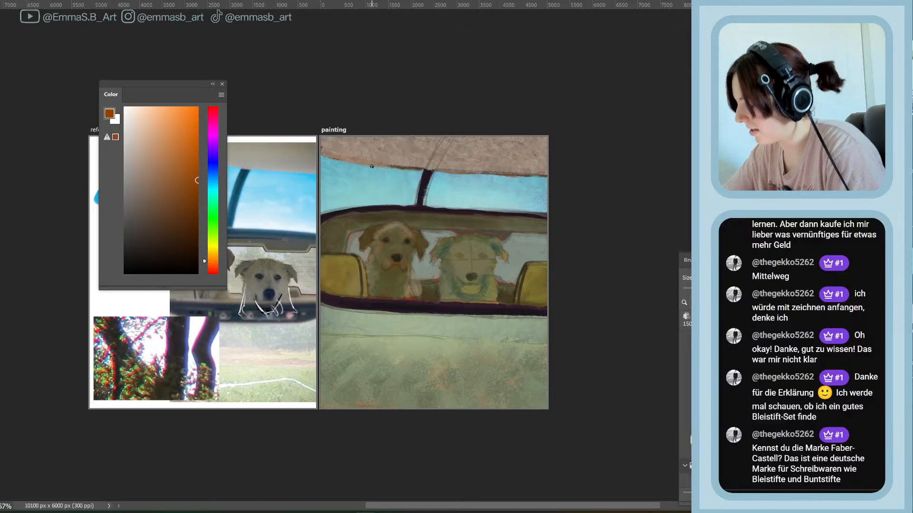
scroll(421, 259, "up", 1)
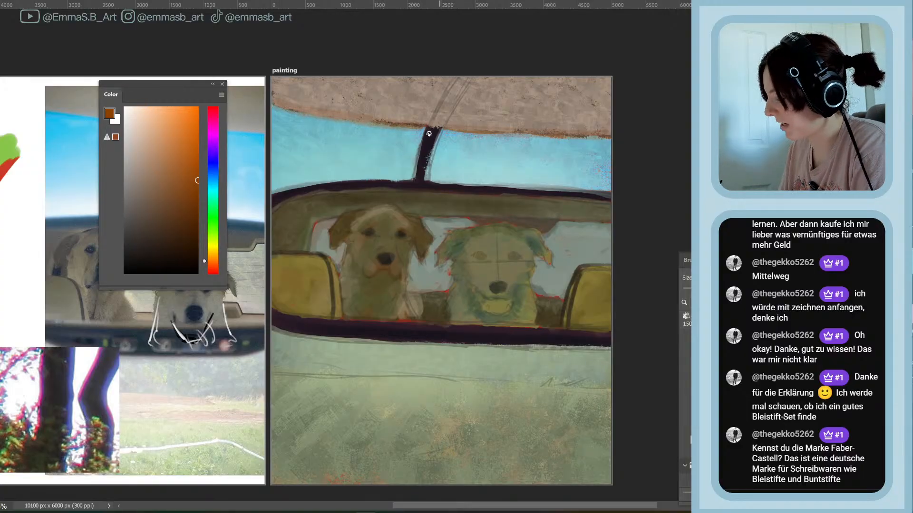
Mix a deep saturated red and glaze it along the whole lower edge of the car roof at brush size 150
left_click(213, 266)
left_click(197, 201)
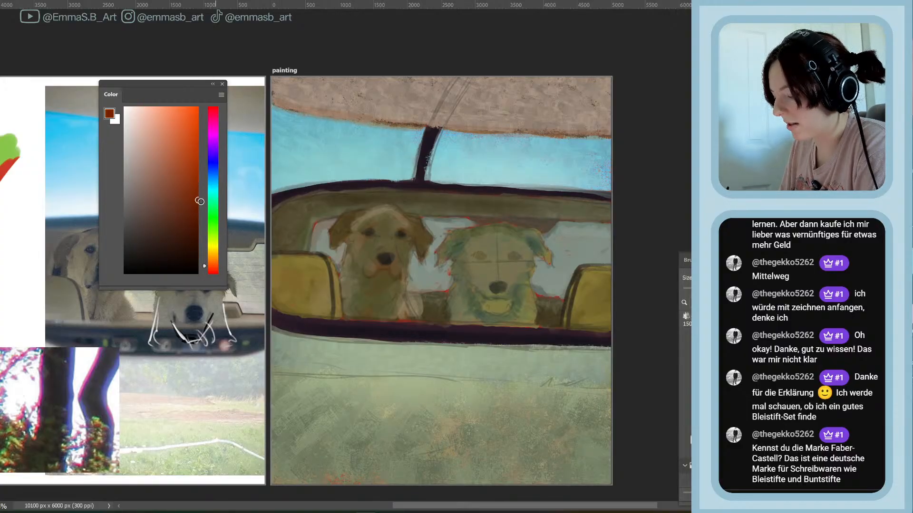
left_click(216, 275)
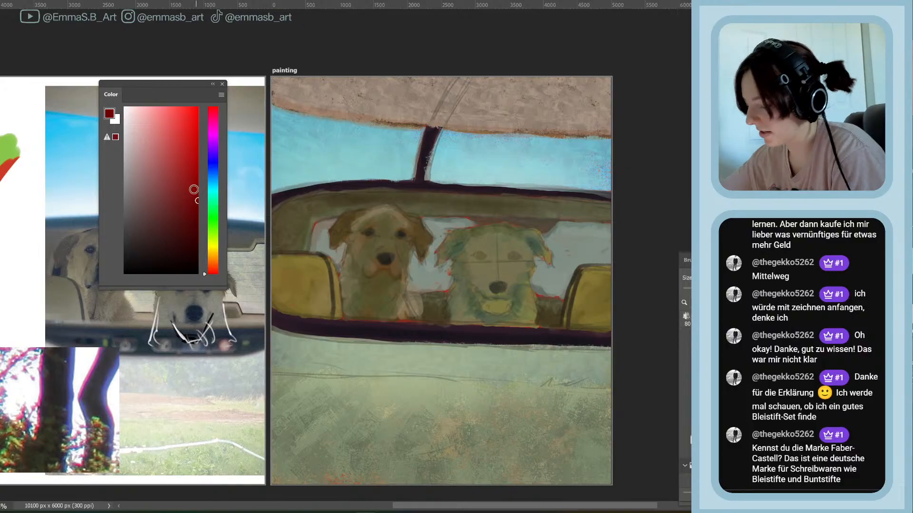
left_click(202, 179)
key("bracketright")
key("bracketright")
key("bracketright")
key("bracketright")
key("bracketright")
key("bracketright")
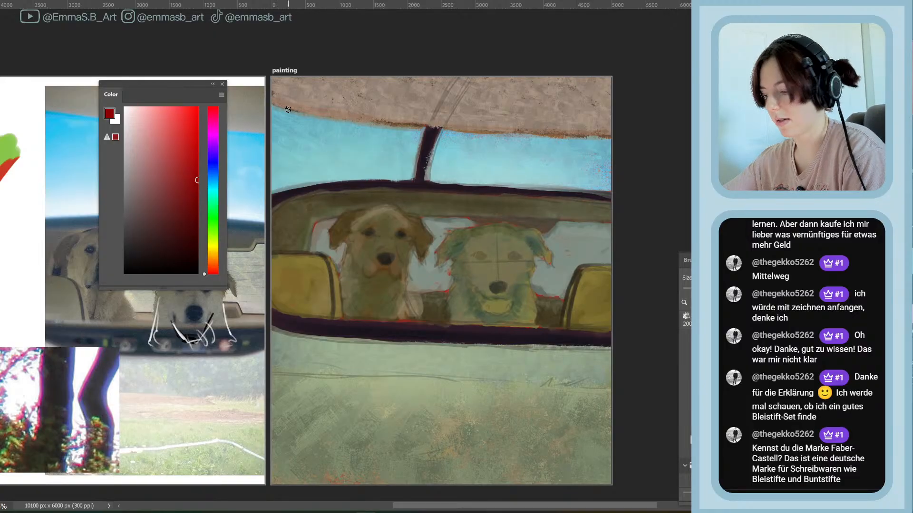
key("bracketleft")
key("bracketleft")
mouse_move(288, 110)
left_mouse_down()
mouse_move(316, 115)
mouse_move(276, 102)
mouse_move(359, 121)
mouse_move(308, 112)
mouse_move(424, 122)
mouse_move(393, 126)
mouse_move(550, 83)
mouse_move(466, 130)
mouse_move(445, 127)
mouse_move(558, 135)
mouse_move(445, 131)
mouse_move(613, 137)
left_mouse_up()
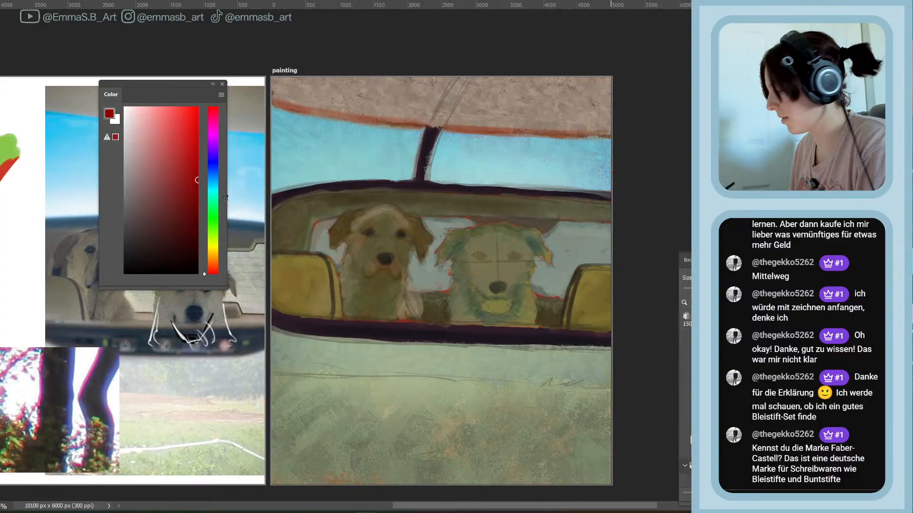
Mix a light orange-tan and paint a soft band just above the red edge of the car roof
left_click_drag(216, 261, 215, 267)
left_click(176, 167)
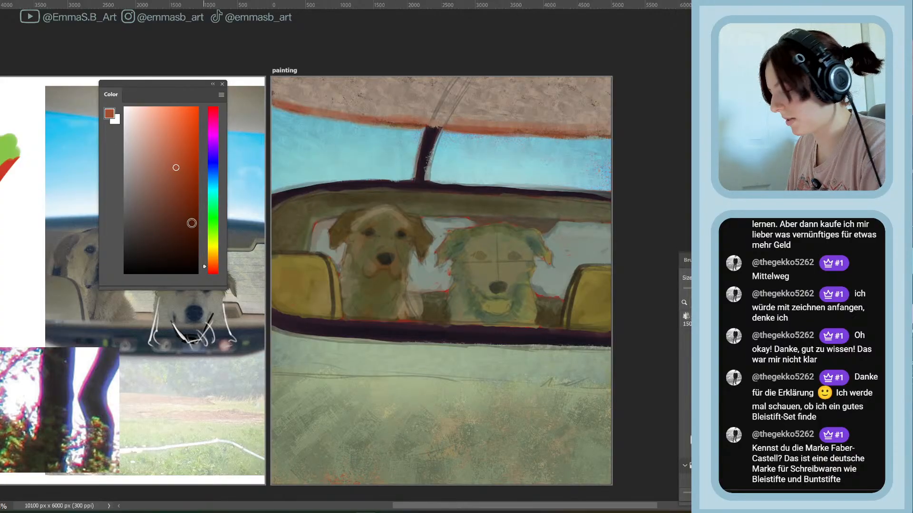
left_click(211, 257)
left_click(166, 160)
left_click_drag(337, 110, 385, 117)
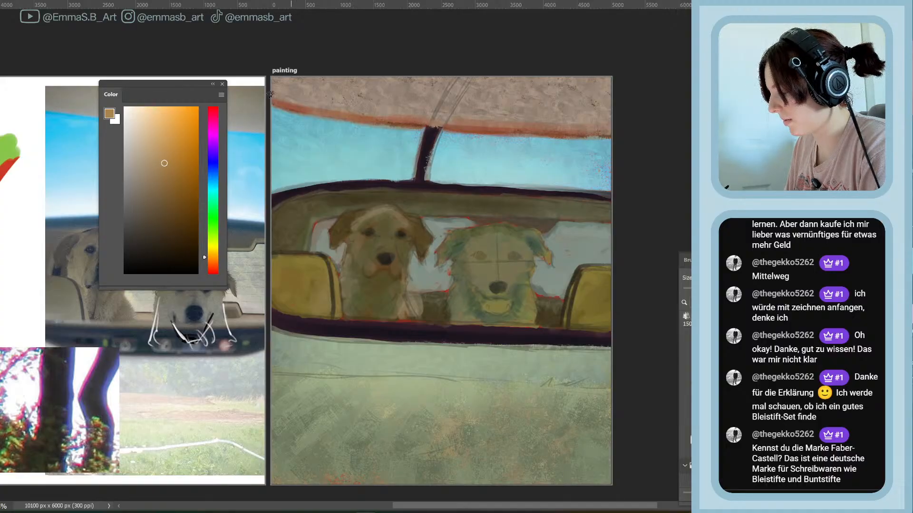
mouse_move(269, 94)
left_mouse_down()
mouse_move(427, 122)
mouse_move(381, 118)
mouse_move(529, 124)
left_mouse_up()
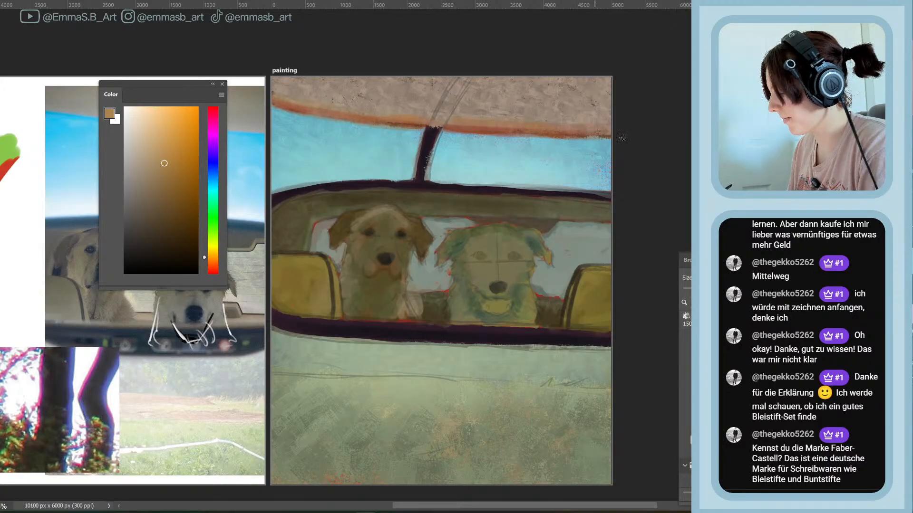
Outline the roof's lower edge, the mirror stem and the mirror's upper edge with thin crimson lines at brush size 40
left_click(215, 274)
left_click(218, 110)
left_click_drag(185, 133, 184, 140)
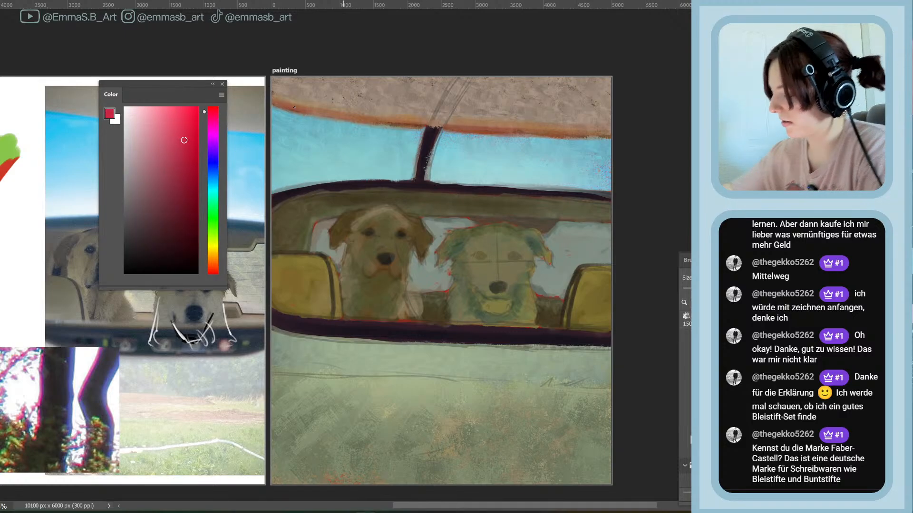
key("[")
key("[")
key("[")
key("[")
key("[")
key("[")
key("[")
key("[")
left_click_drag(274, 100, 311, 114)
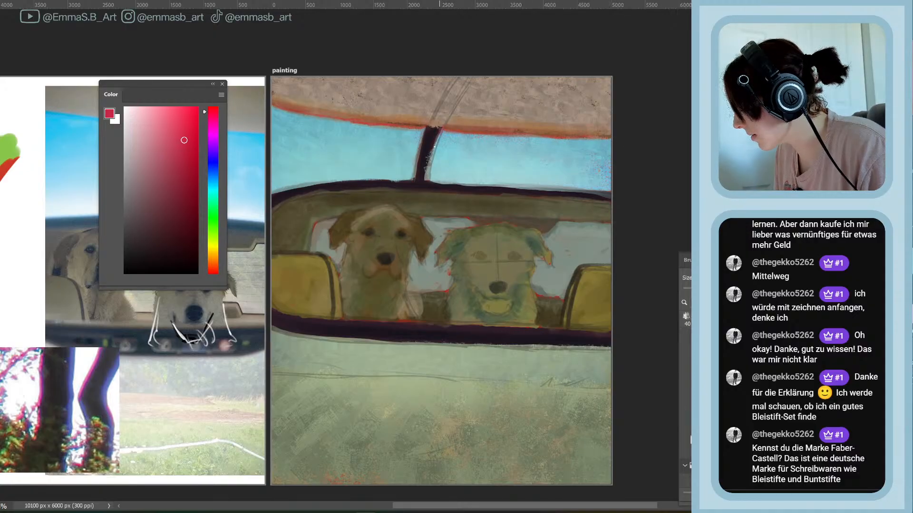
mouse_move(435, 136)
left_mouse_down()
mouse_move(428, 178)
mouse_move(419, 153)
mouse_move(414, 175)
mouse_move(414, 161)
mouse_move(447, 180)
mouse_move(576, 191)
left_mouse_up()
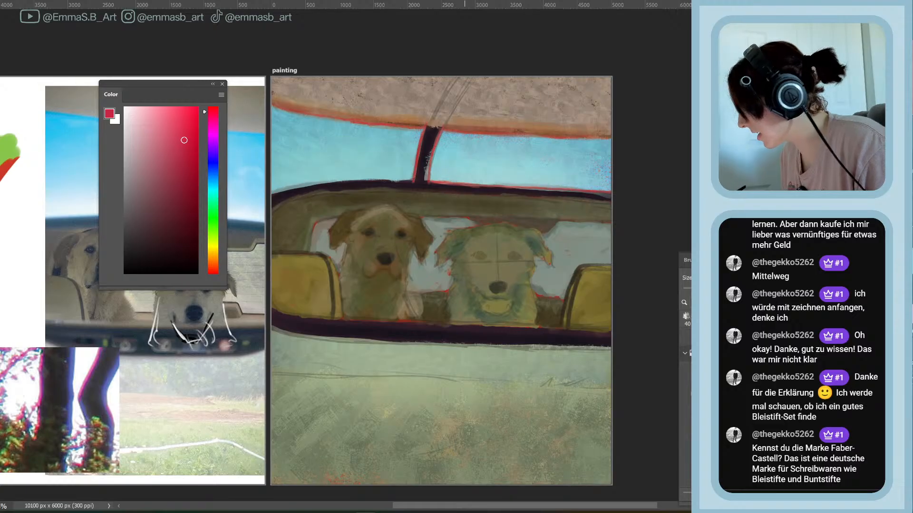
left_click_drag(267, 192, 400, 180)
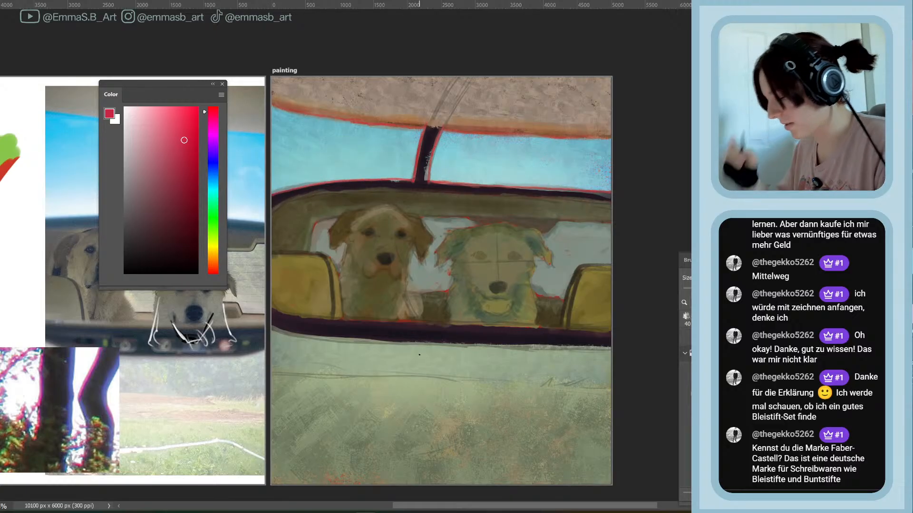
Outline the mirror's lower edge with thin lines in saturated purple and deep blue at brush size 40
left_click(213, 144)
left_click_drag(196, 148, 239, 148)
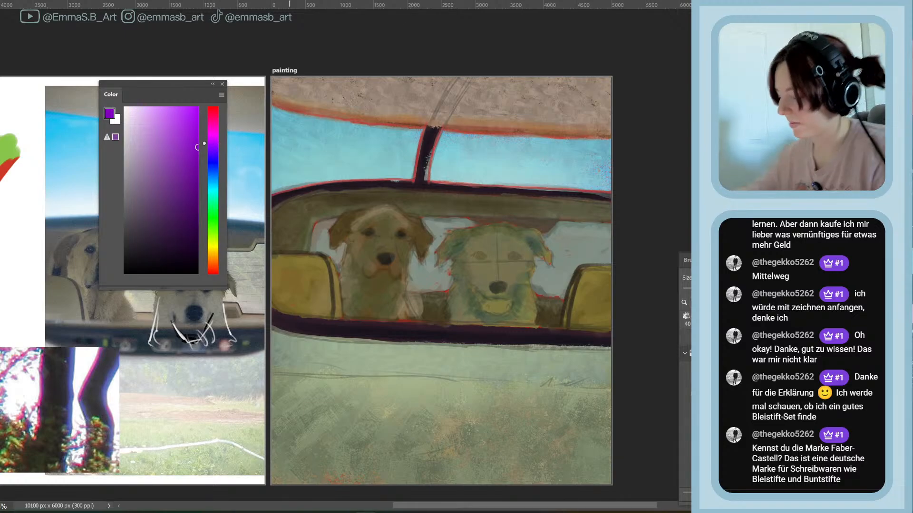
left_click_drag(285, 335, 612, 349)
left_click(214, 159)
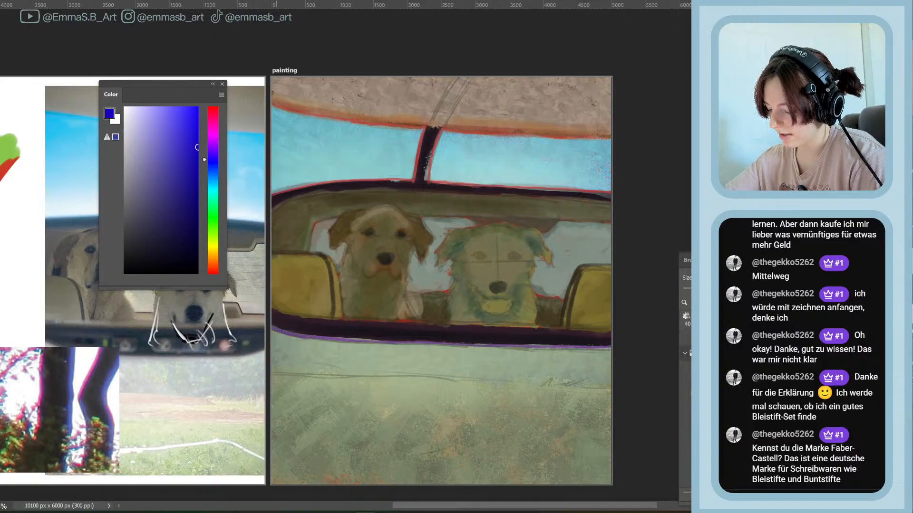
left_click_drag(340, 340, 439, 342)
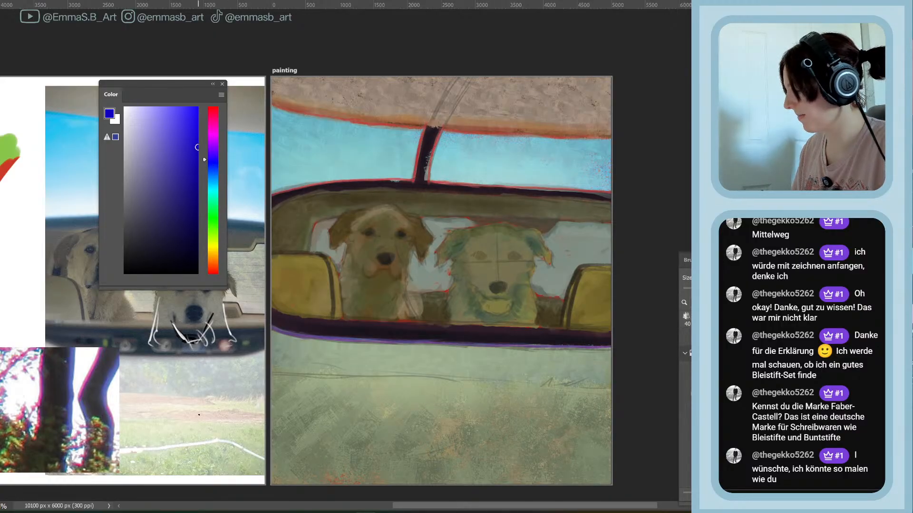
left_click(211, 158)
left_click(211, 159)
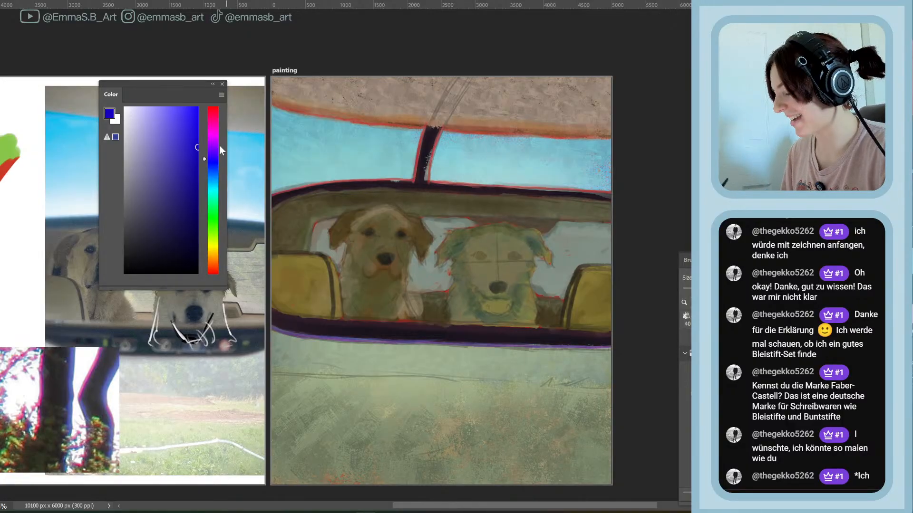
left_click_drag(212, 117, 213, 107)
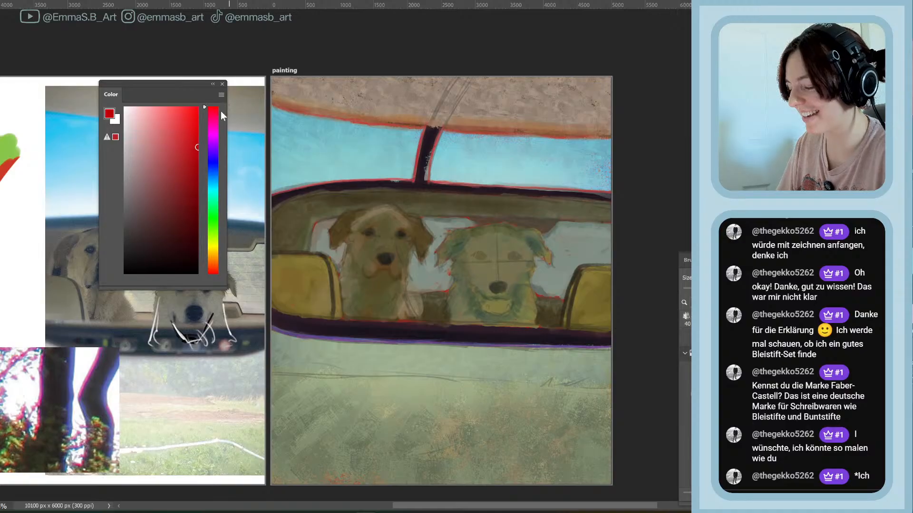
left_click_drag(205, 155, 209, 152)
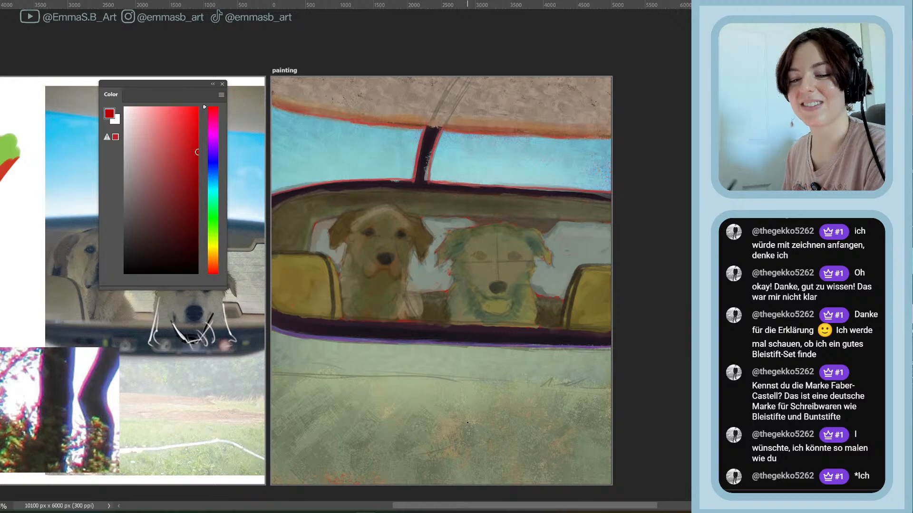
Sample the dark mirror frame color and paint over the red line on the mirror's upper edge beside the stem
left_click(363, 178, "alt")
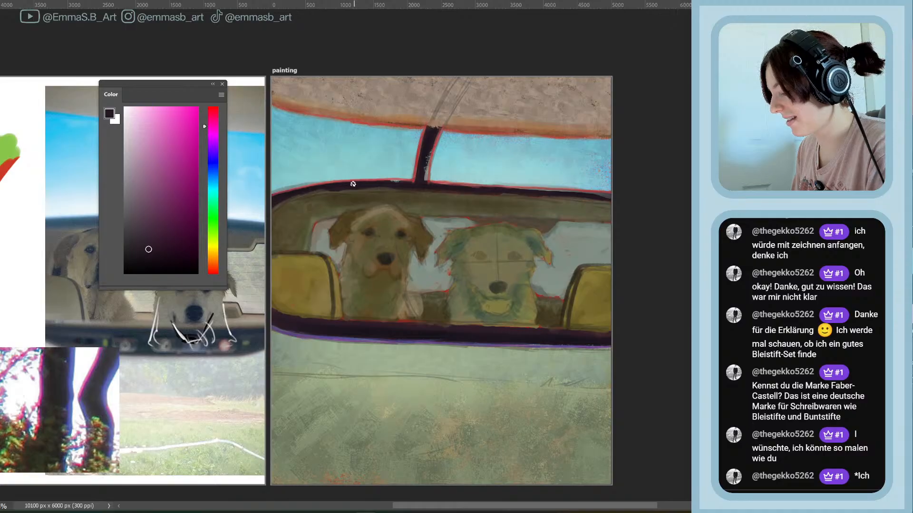
mouse_move(353, 184)
left_mouse_down()
mouse_move(271, 191)
mouse_move(423, 186)
left_mouse_up()
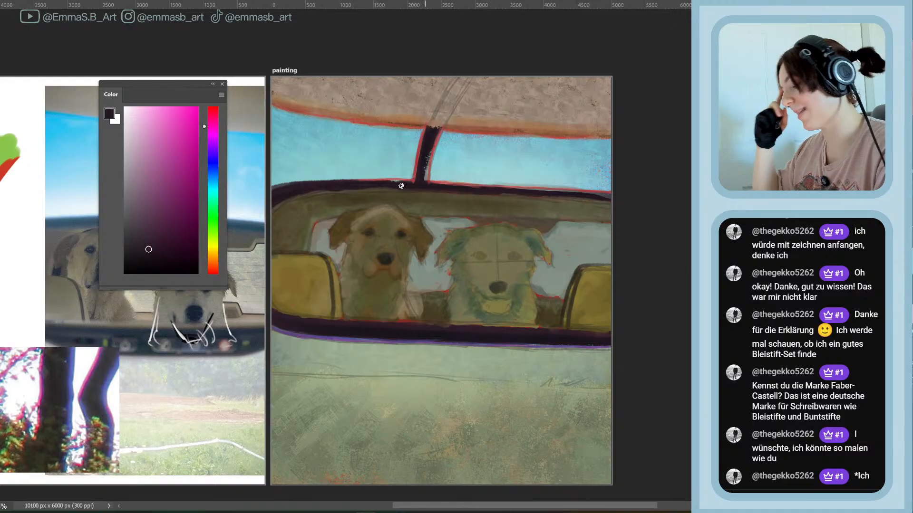
left_click(423, 148, "alt")
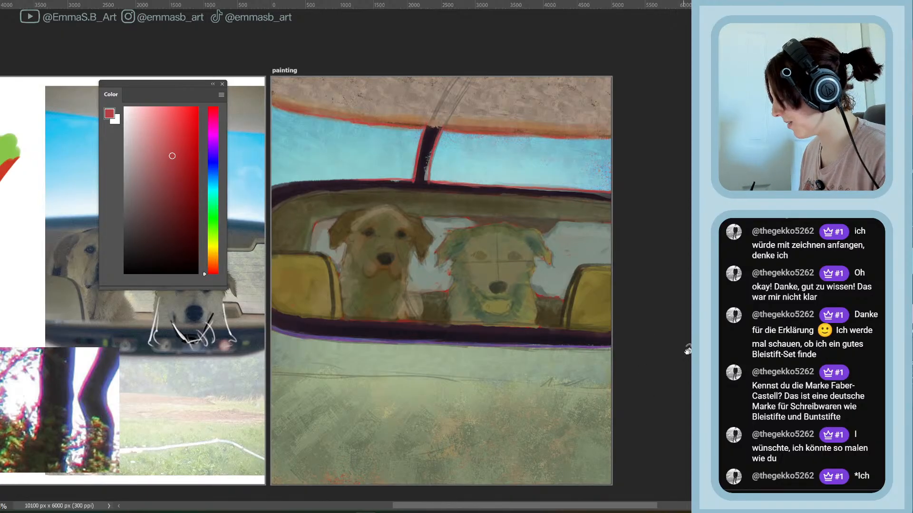
key("r")
mouse_move(686, 349)
left_mouse_down()
mouse_move(679, 290)
mouse_move(579, 78)
mouse_move(515, 59)
mouse_move(482, 72)
left_mouse_up()
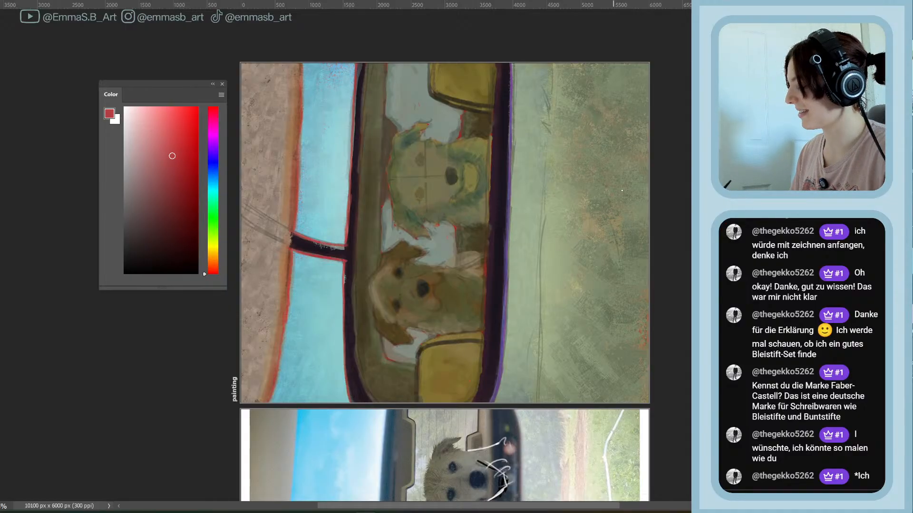
mouse_move(663, 335)
left_mouse_down()
mouse_move(606, 418)
mouse_move(611, 387)
left_mouse_up()
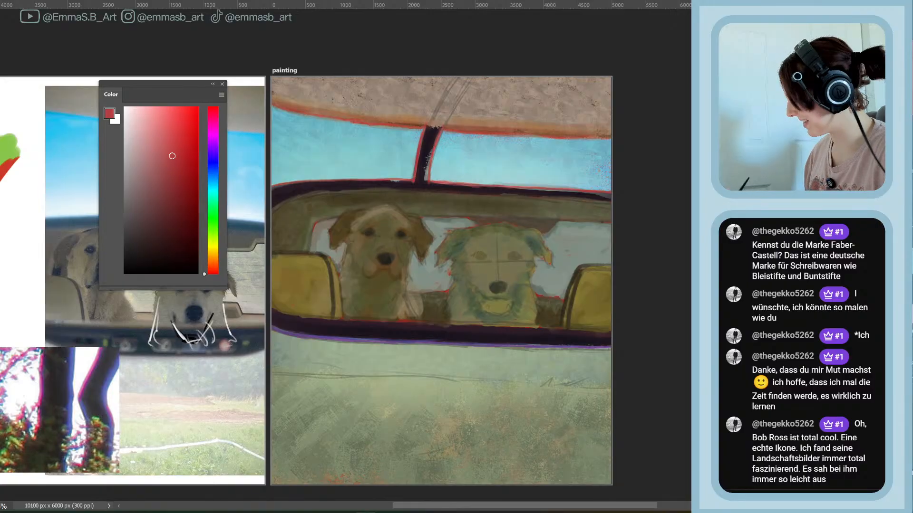
key("ctrl+z")
key("ctrl+shift+z")
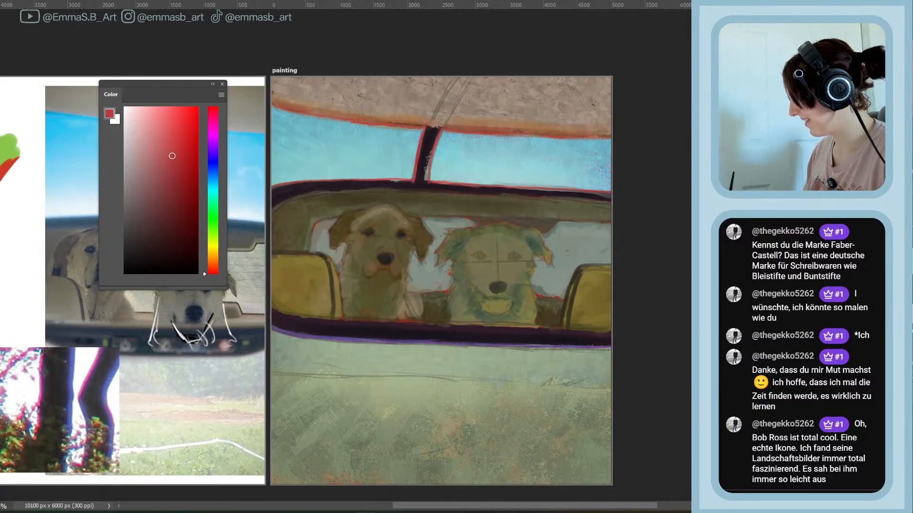
key("ctrl+z")
key("ctrl+shift+z")
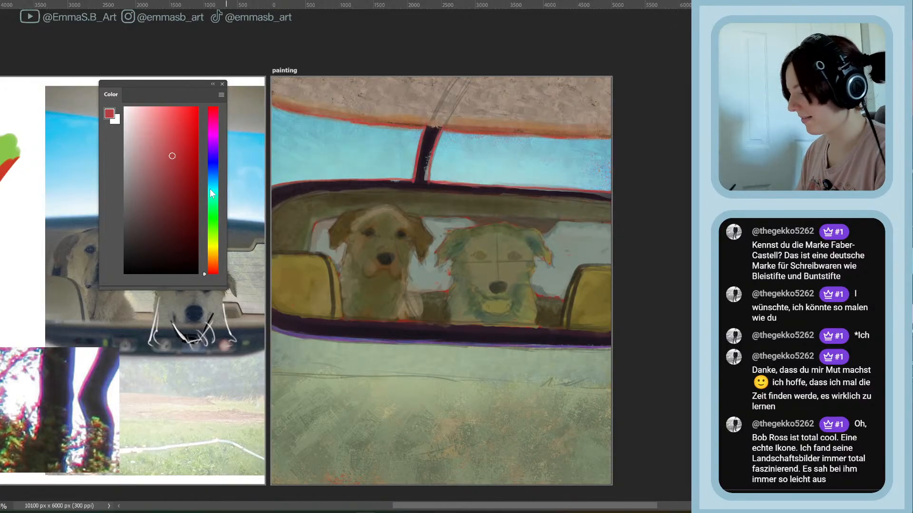
Mix a muted grey-blue and paint a wide band across the lower part of the car roof
left_click_drag(210, 189, 218, 263)
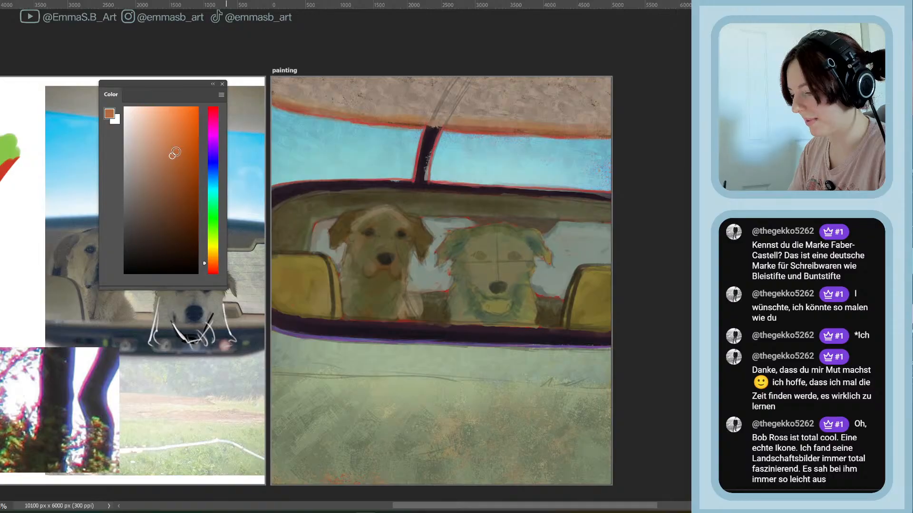
left_click(212, 190)
left_click_drag(212, 189, 212, 183)
left_click_drag(154, 164, 140, 187)
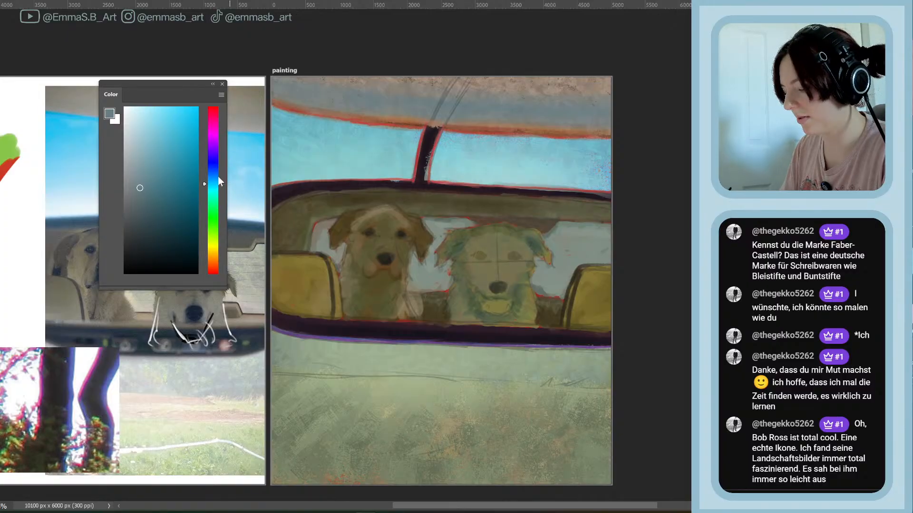
Mix a dark desaturated brown and glaze it over the uppermost part of the car roof
mouse_move(219, 177)
left_mouse_down()
mouse_move(213, 158)
mouse_move(225, 261)
mouse_move(218, 115)
mouse_move(218, 265)
left_mouse_up()
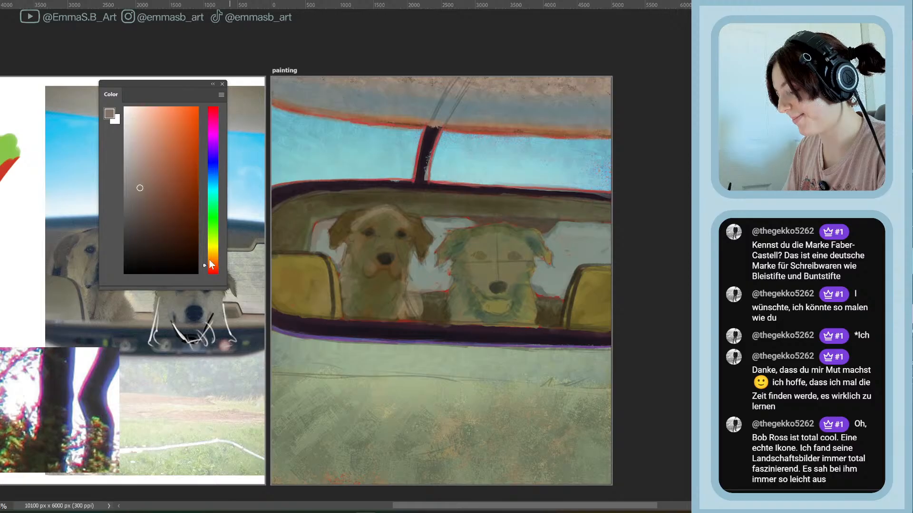
left_click(158, 201)
left_click(162, 209)
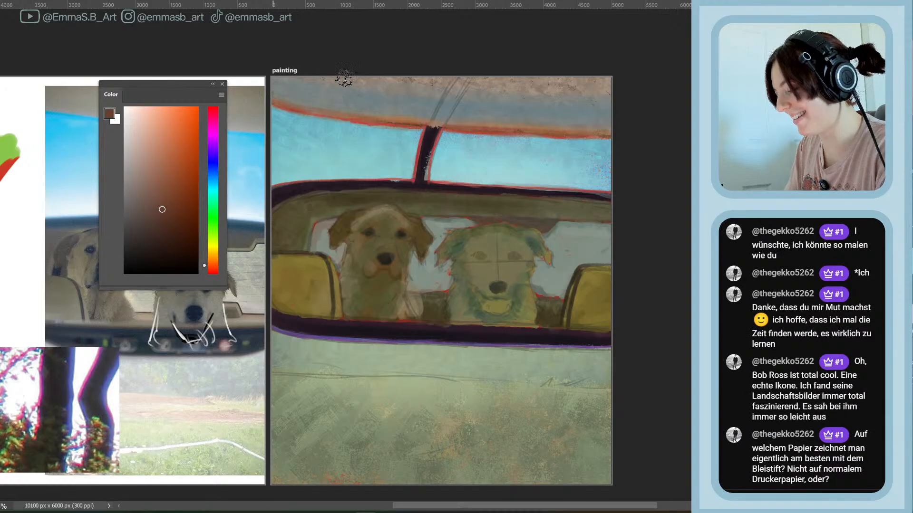
left_click_drag(148, 220, 150, 227)
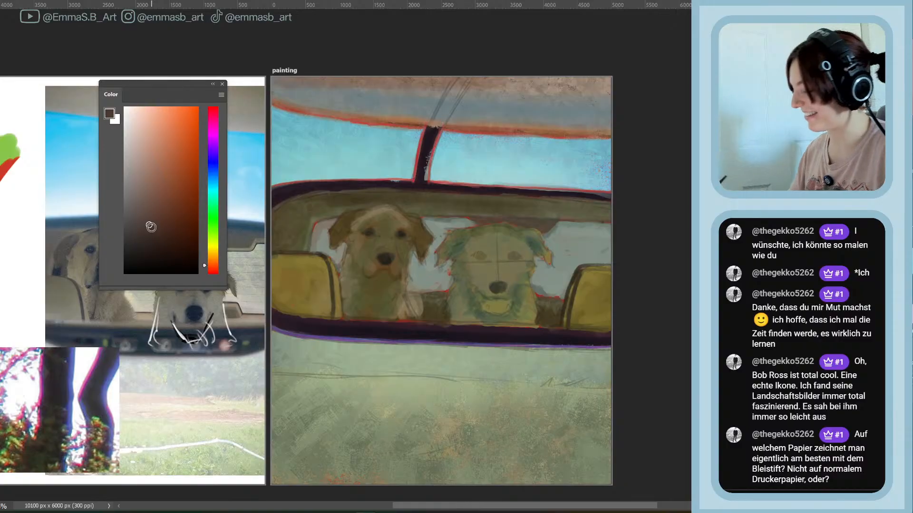
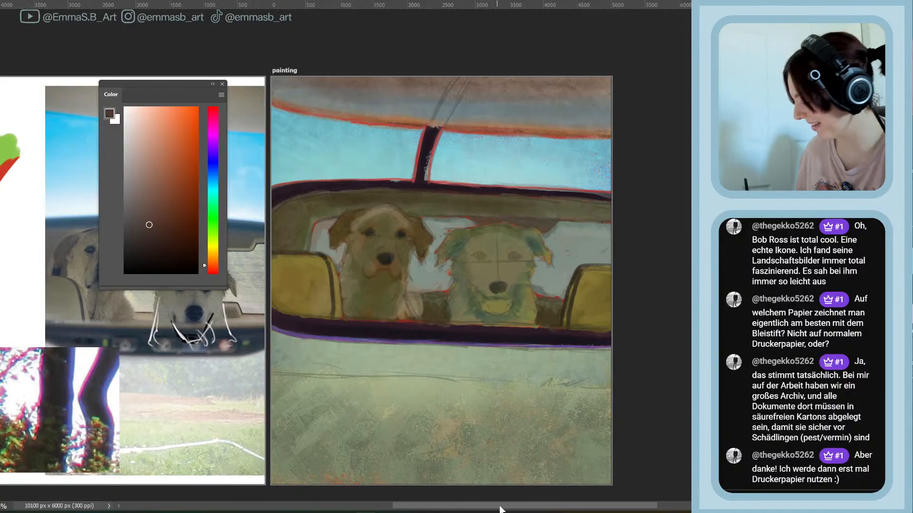
Mix a darker greyish brown and deepen the car roof's upper area, switching to another brush preset for the remaining strokes
left_click_drag(500, 509, 501, 490)
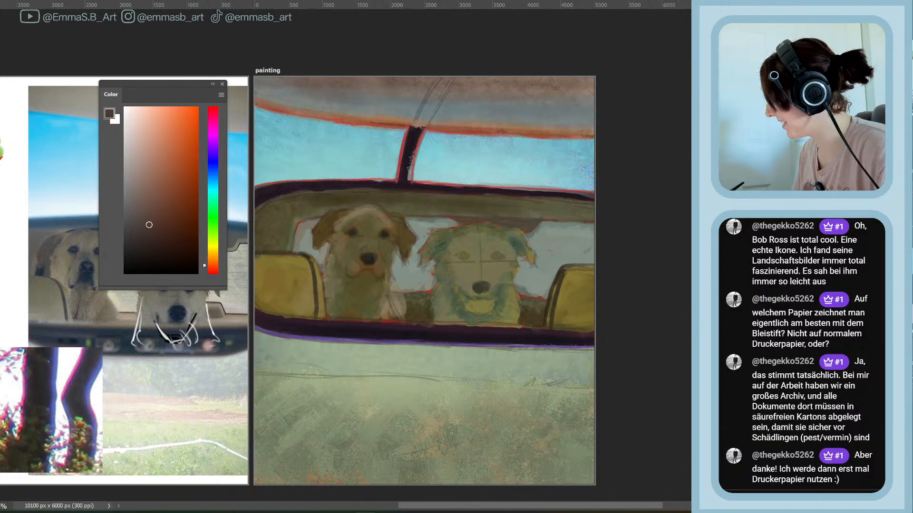
scroll(500, 490, "down", 1)
scroll(424, 256, "up", 1)
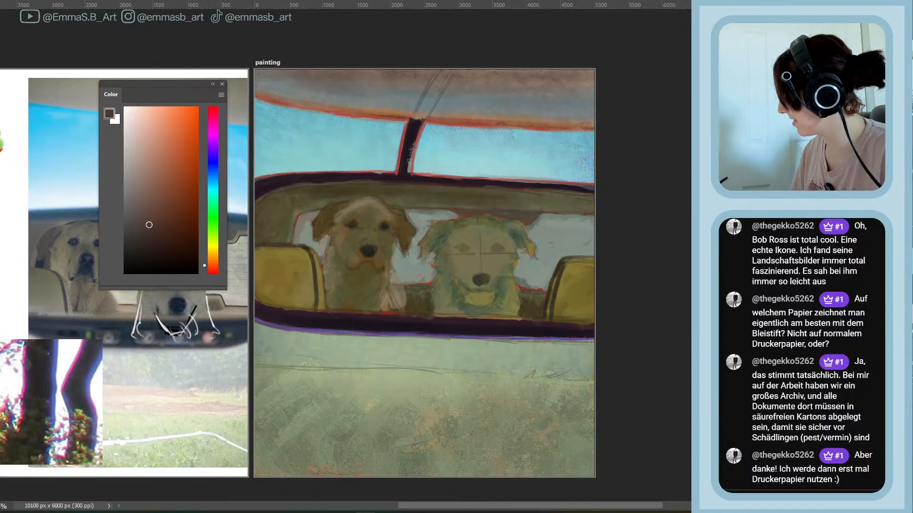
left_click_drag(142, 223, 141, 241)
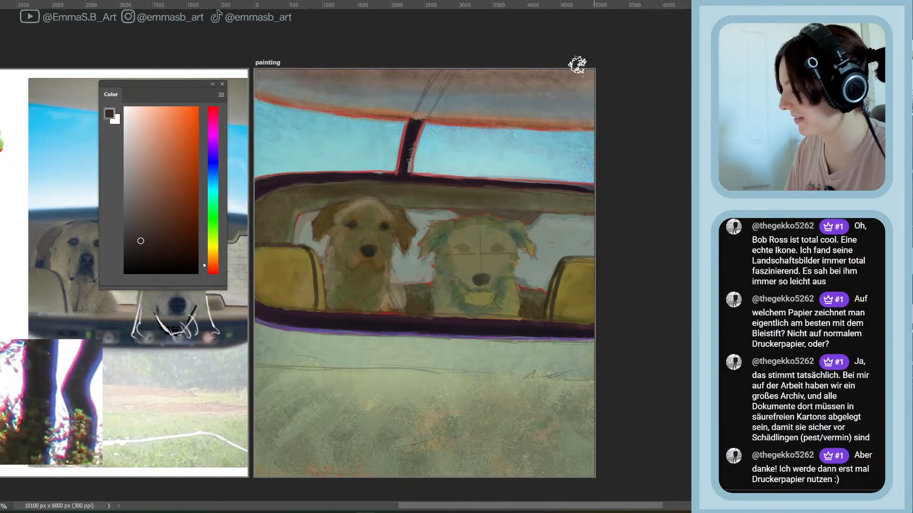
mouse_move(594, 71)
left_mouse_down()
mouse_move(532, 76)
mouse_move(533, 91)
mouse_move(539, 74)
mouse_move(512, 60)
mouse_move(532, 67)
left_mouse_up()
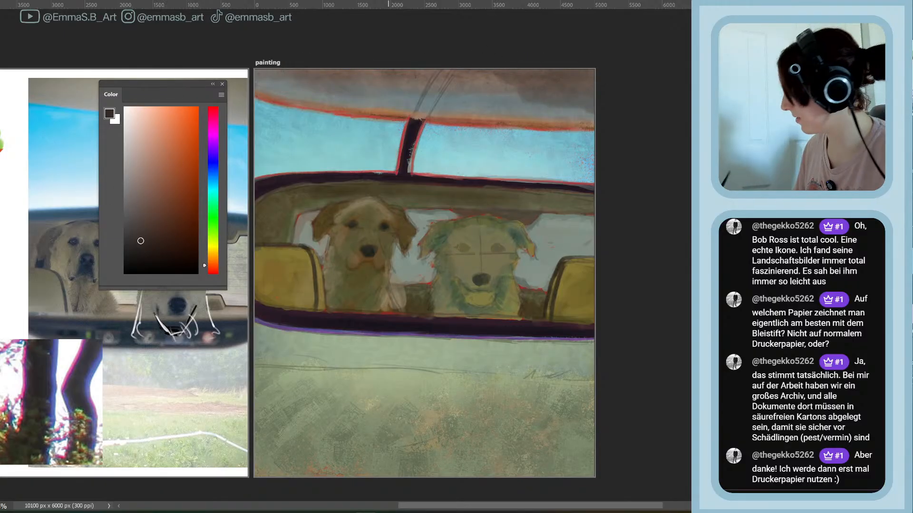
key("F5")
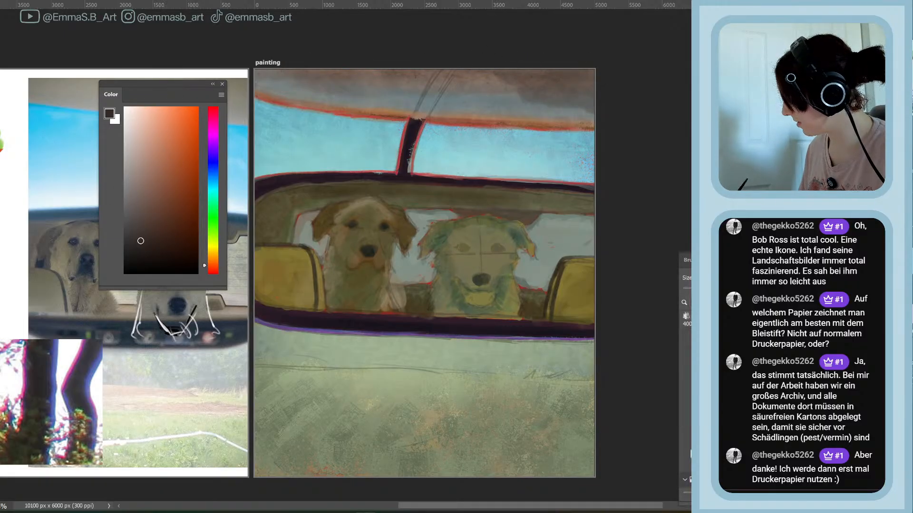
left_click(691, 410)
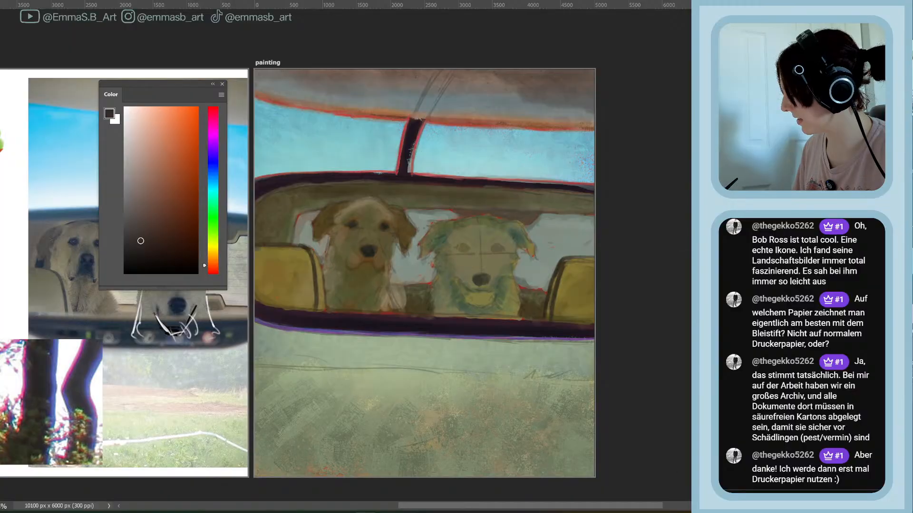
key("F5")
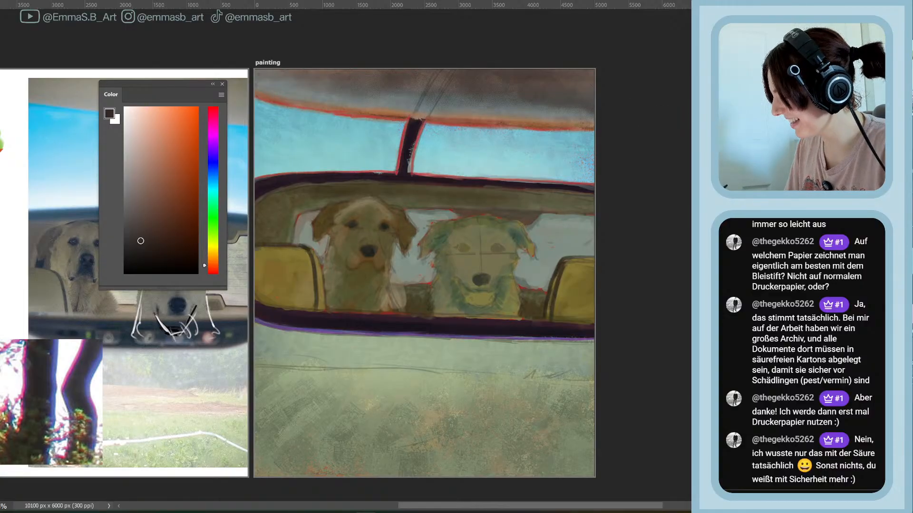
Mix a neutral olive-grey, glaze it over the car roof to even out the tones, and compare with the layer hidden
left_click(209, 247)
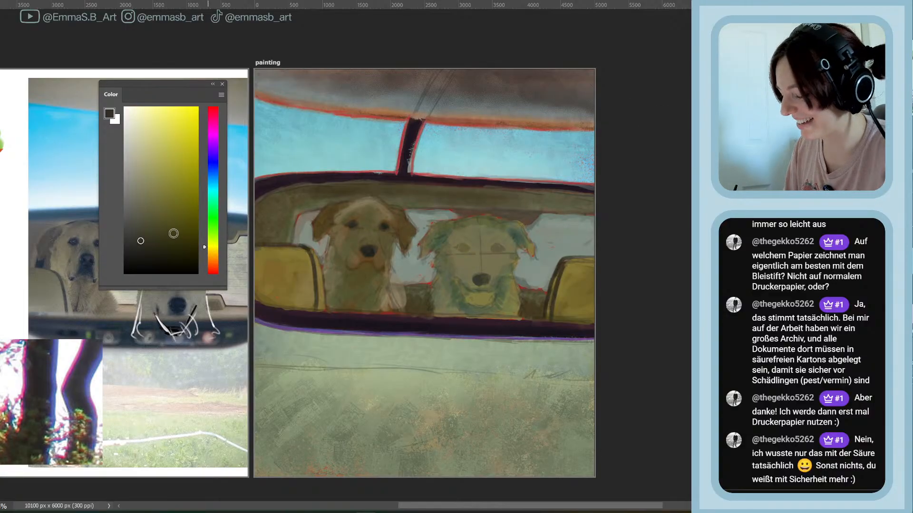
mouse_move(141, 212)
left_mouse_down()
mouse_move(167, 196)
mouse_move(132, 220)
left_mouse_up()
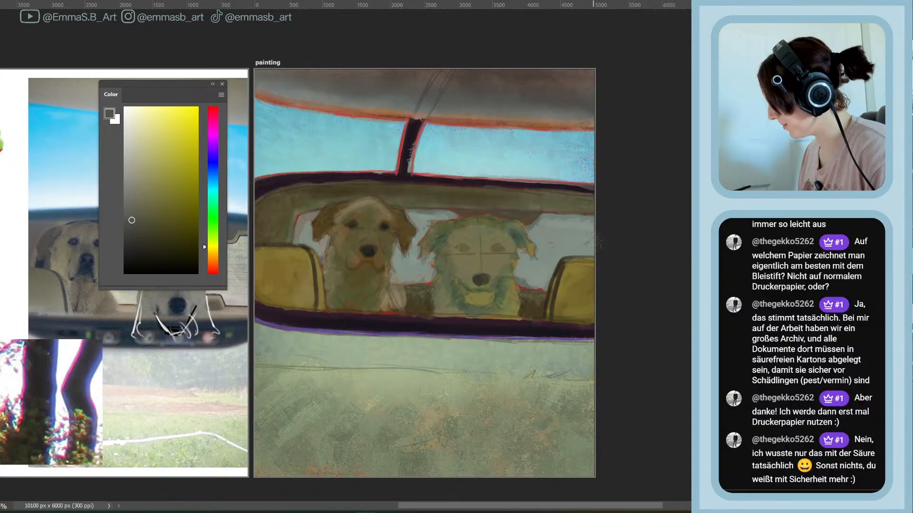
key("ctrl+comma")
key("ctrl+comma")
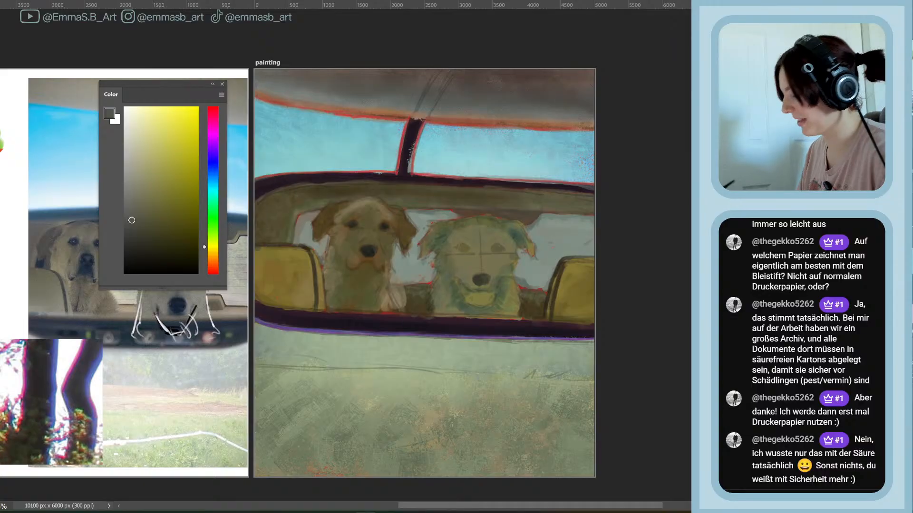
Save the document and bring the reference board and painting into view side by side
key("ctrl+plus")
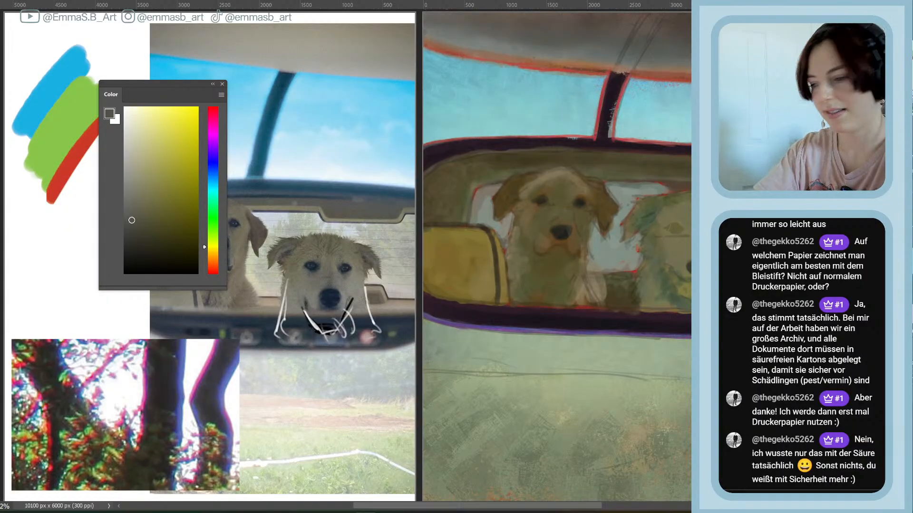
key("ctrl+s")
key("ctrl+minus")
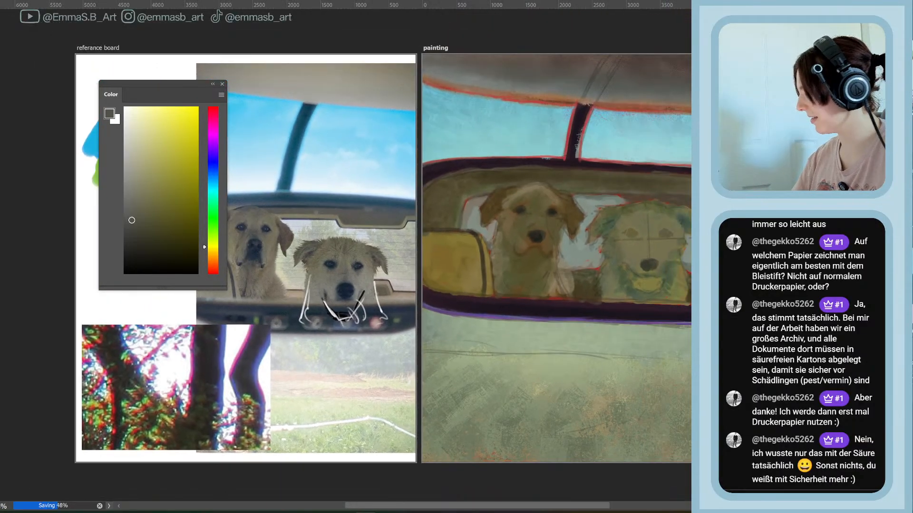
key("ctrl+minus")
left_click_drag(553, 506, 511, 508)
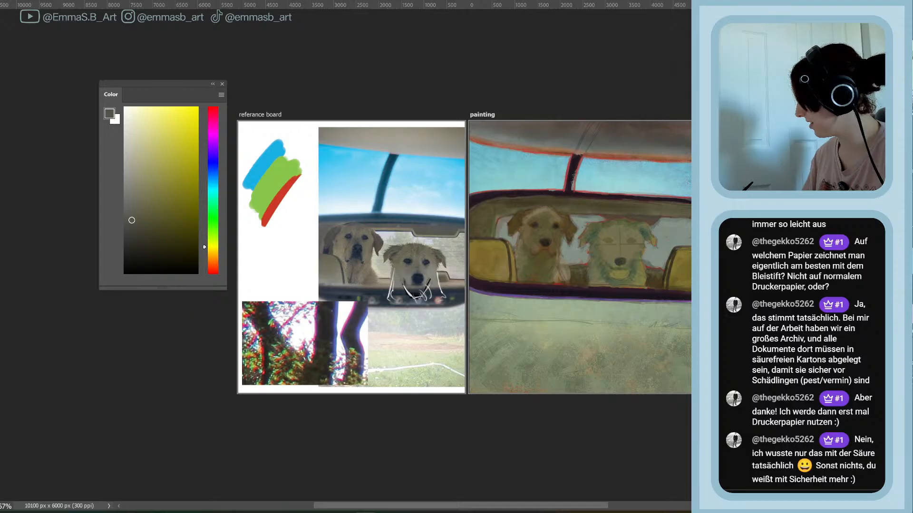
Reset the colors to default black and white and try a black test stroke on the ground below the mirror
key("d")
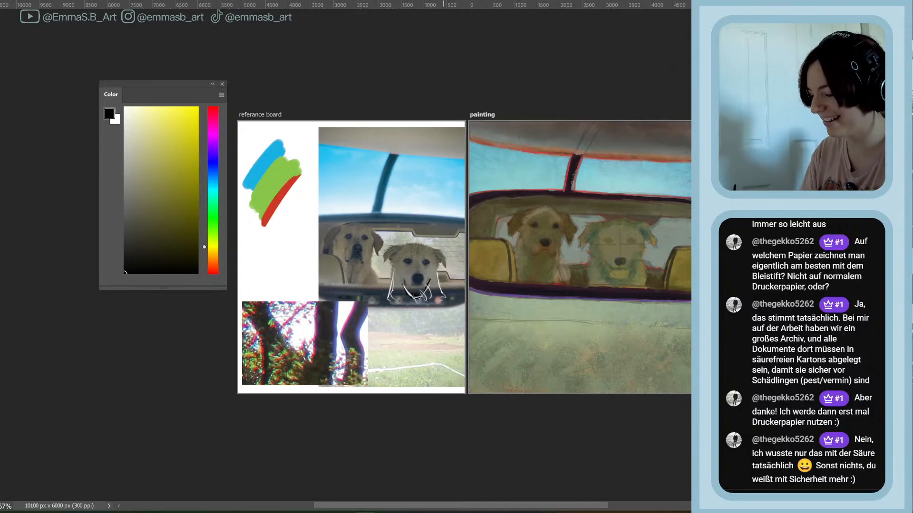
left_click_drag(509, 336, 525, 380)
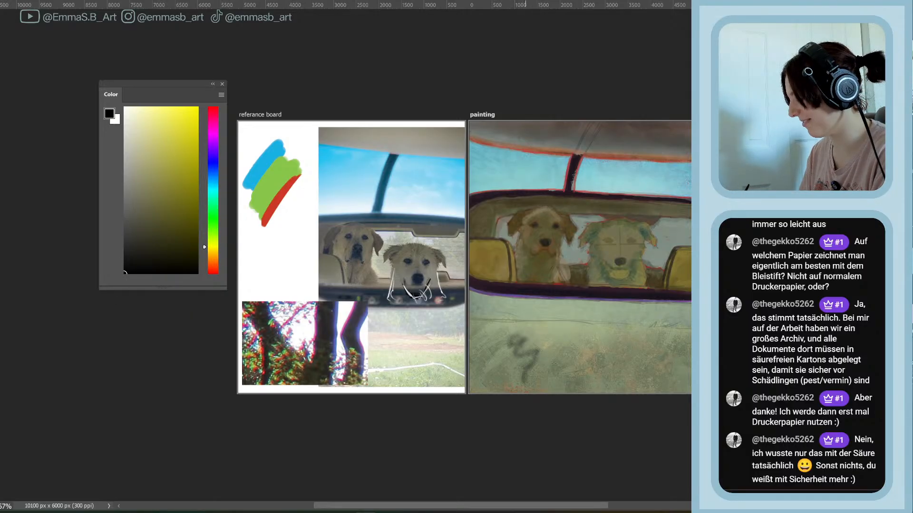
key("ctrl+z")
left_click(827, 266)
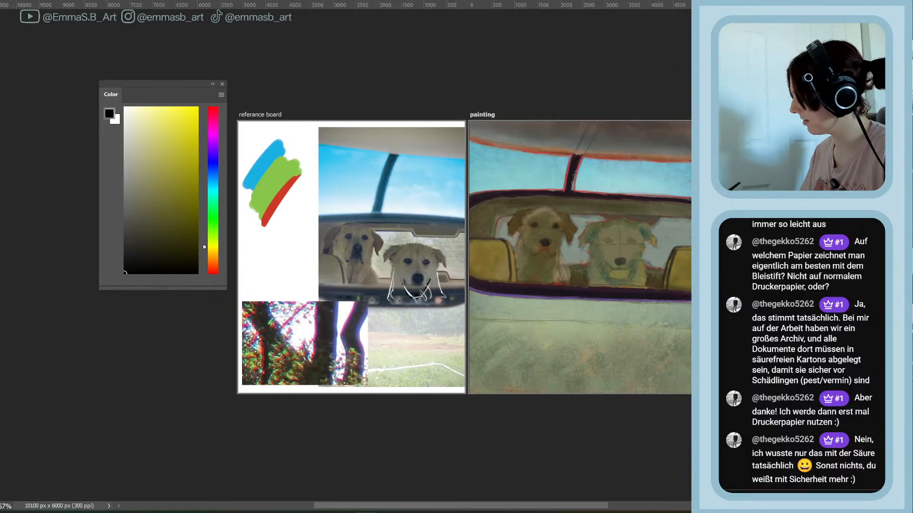
Handwrite the black notes "Bg Lighter", "Dogs Lighter" and "Car + Mirror darker" on the ground below the mirror, and save the document
mouse_move(517, 329)
left_mouse_down()
mouse_move(529, 347)
mouse_move(564, 356)
left_mouse_up()
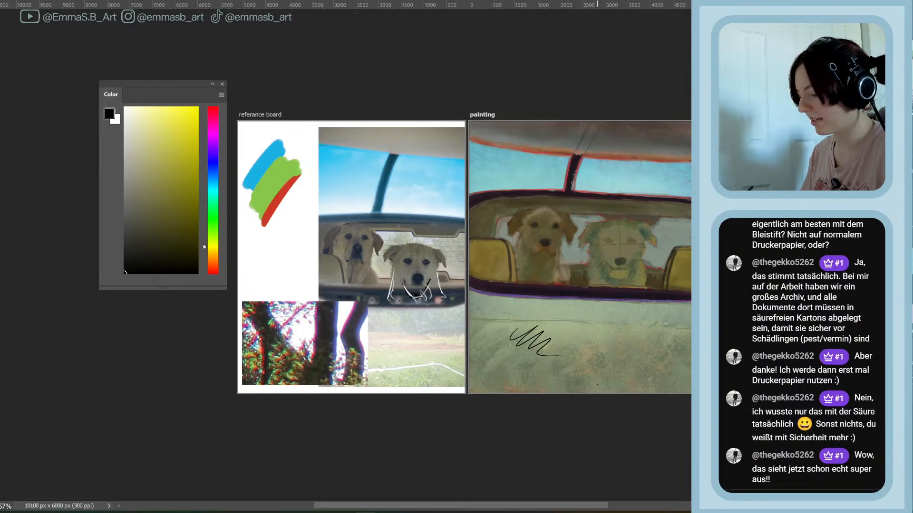
key("ctrl+z")
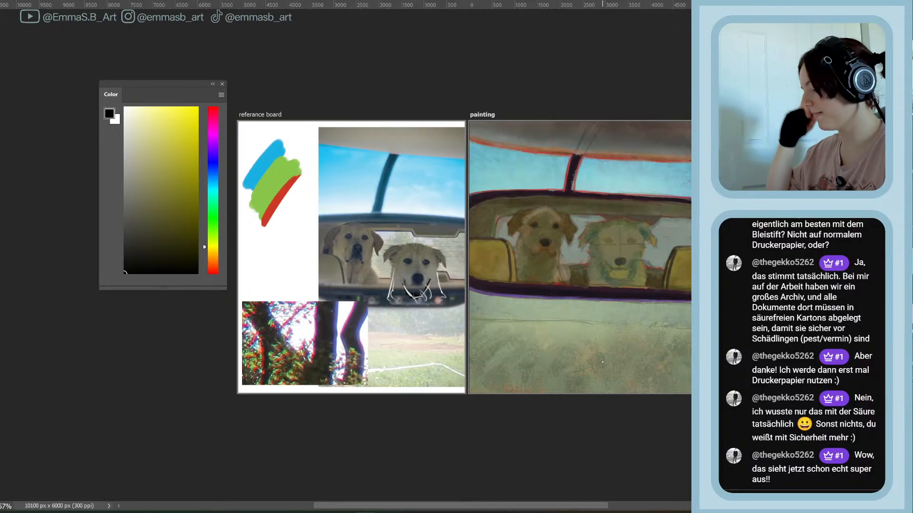
mouse_move(483, 310)
left_mouse_down()
mouse_move(486, 327)
mouse_move(495, 321)
mouse_move(497, 329)
mouse_move(554, 315)
left_mouse_up()
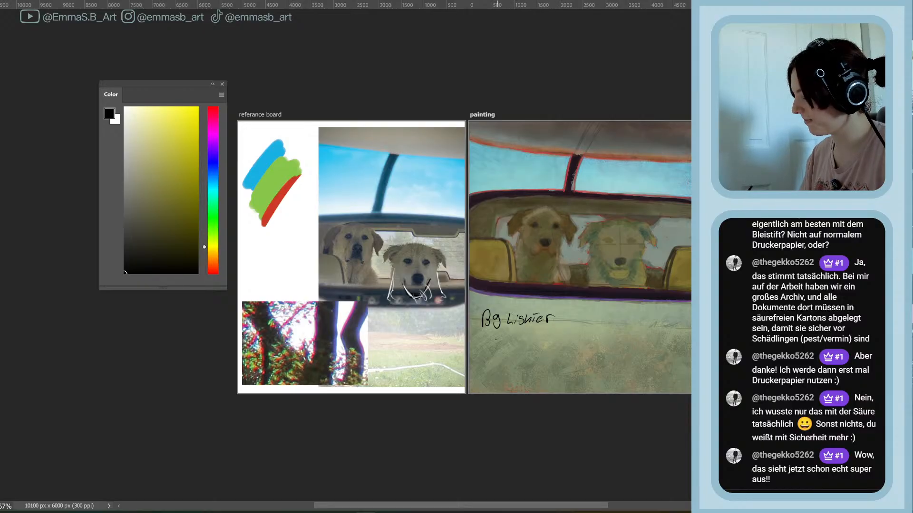
left_click_drag(480, 336, 516, 347)
left_click_drag(518, 341, 555, 344)
left_click_drag(482, 355, 480, 366)
left_click_drag(487, 361, 604, 365)
left_click(498, 362)
left_click(534, 362)
left_click_drag(605, 366, 614, 361)
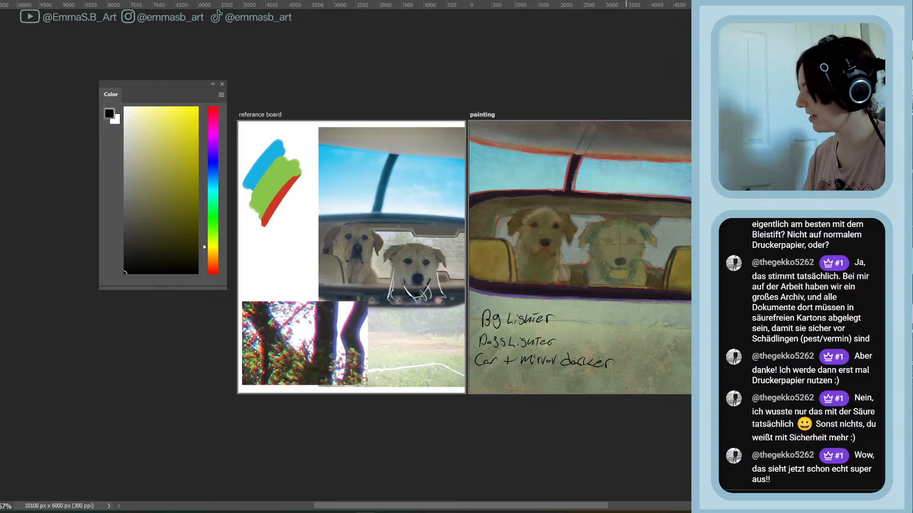
key("ctrl+s")
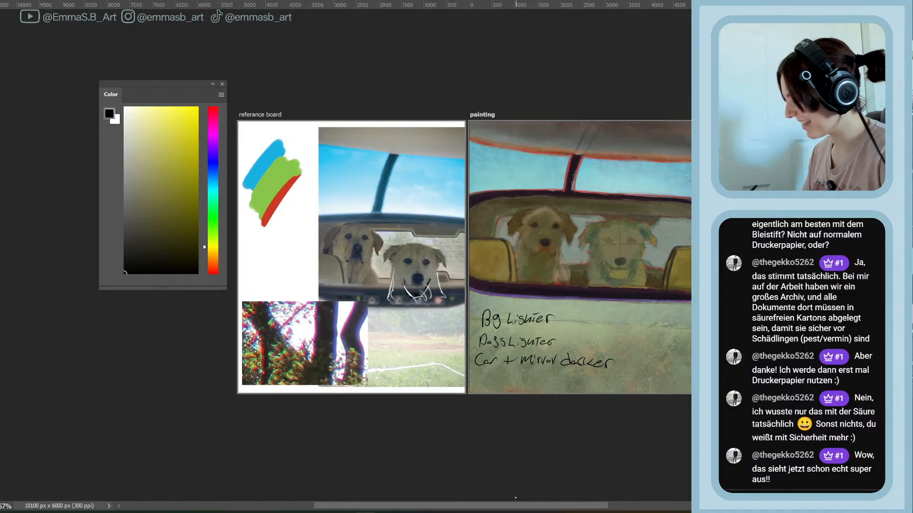
Uncover the reference board and handwrite "Saturate More" beside the notes, with arrows to a crossed mark on the mirror and an X below
scroll(516, 498, "right", 2)
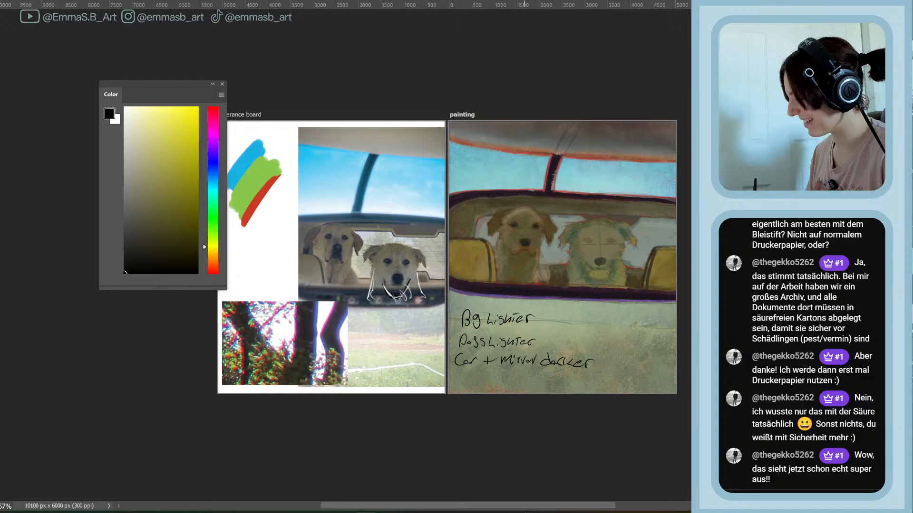
scroll(524, 257, "right", 5)
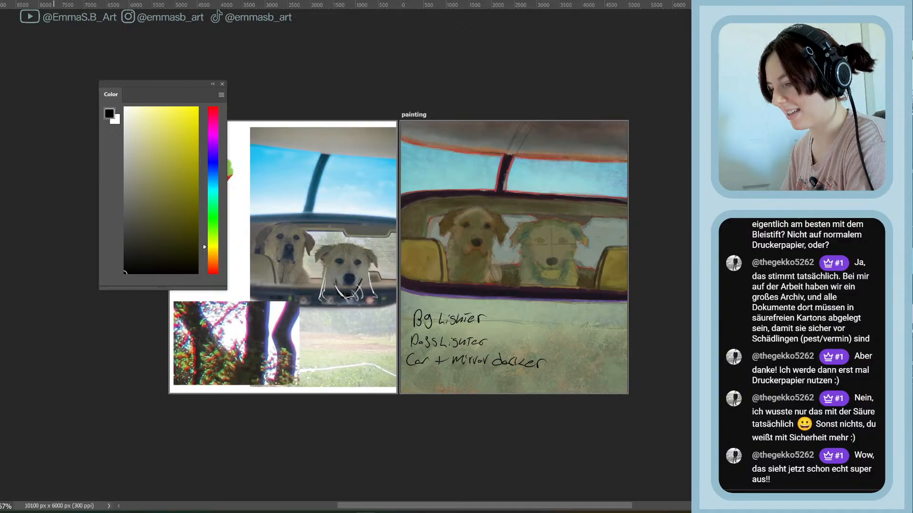
left_click(9, 1)
left_click(325, 39)
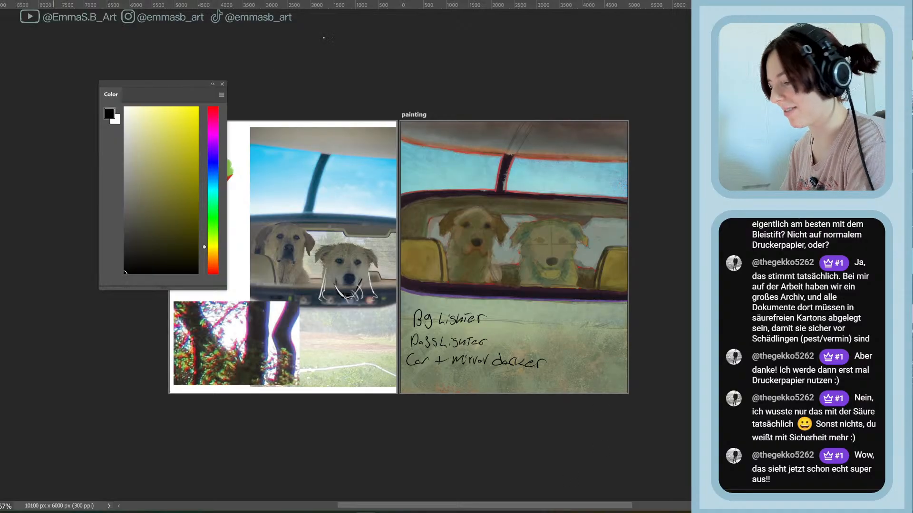
mouse_move(186, 81)
left_mouse_down()
mouse_move(132, 108)
mouse_move(128, 102)
left_mouse_up()
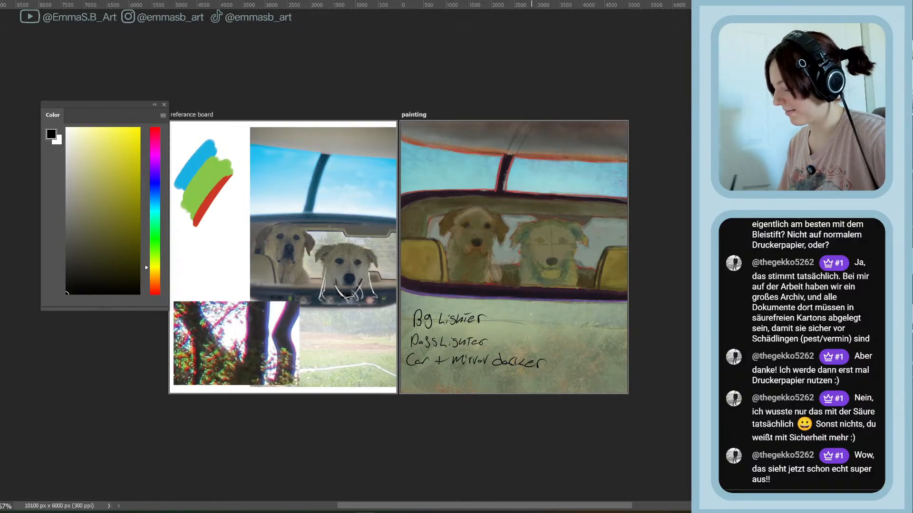
mouse_move(531, 315)
left_mouse_down()
mouse_move(525, 324)
mouse_move(550, 324)
mouse_move(540, 341)
mouse_move(574, 335)
left_mouse_up()
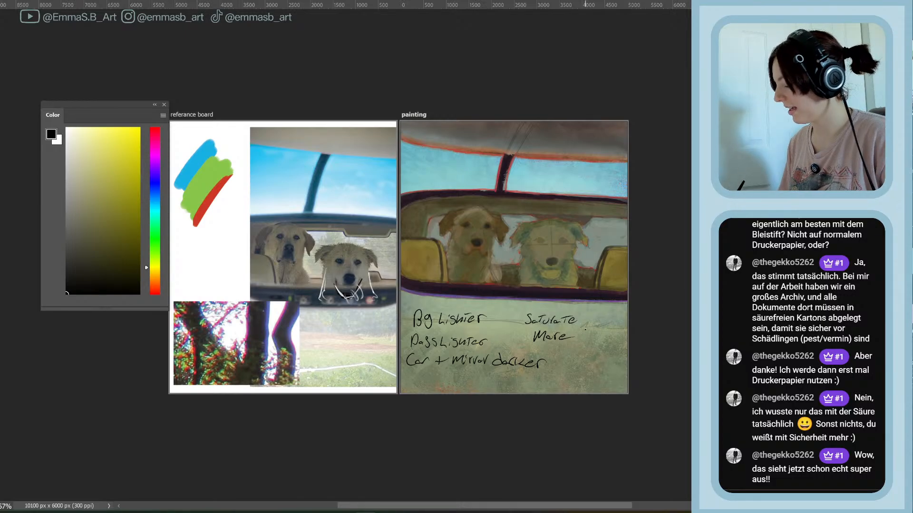
mouse_move(585, 329)
left_mouse_down()
mouse_move(603, 294)
mouse_move(587, 271)
mouse_move(586, 285)
mouse_move(600, 269)
left_mouse_up()
left_click_drag(600, 269, 588, 285)
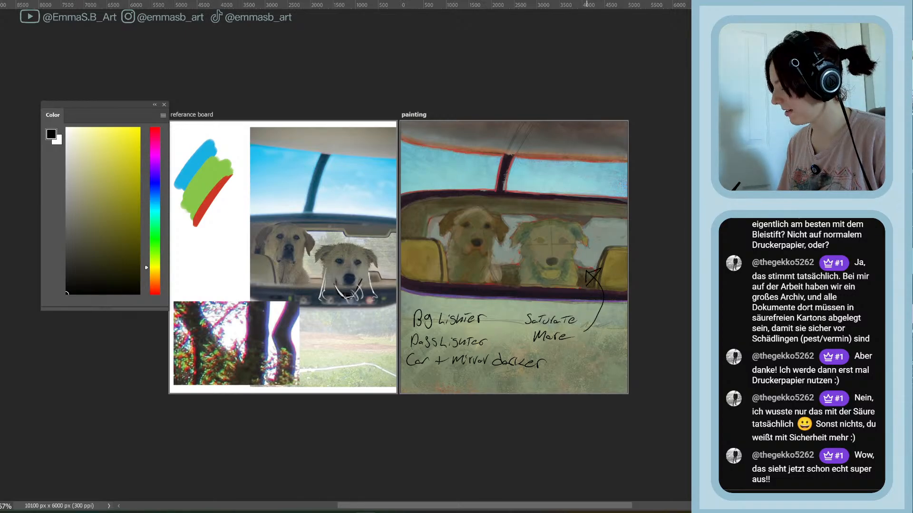
mouse_move(586, 334)
left_mouse_down()
mouse_move(591, 357)
mouse_move(555, 376)
mouse_move(588, 371)
mouse_move(588, 358)
left_mouse_up()
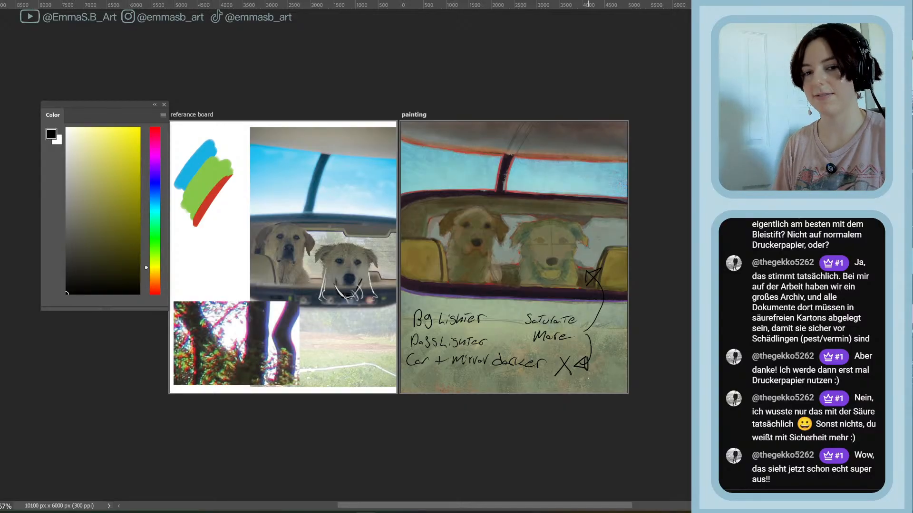
Circle the painted mirror in black and pink, and mark the tree photo and the car window on the reference board in pink
mouse_move(635, 209)
left_mouse_down()
mouse_move(539, 171)
mouse_move(638, 235)
left_mouse_up()
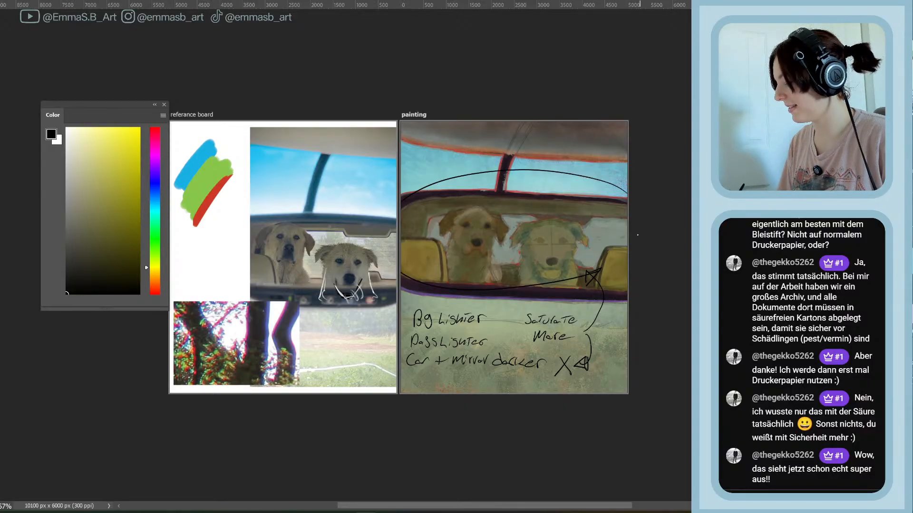
mouse_move(546, 166)
left_mouse_down()
mouse_move(582, 192)
mouse_move(499, 288)
mouse_move(583, 193)
left_mouse_up()
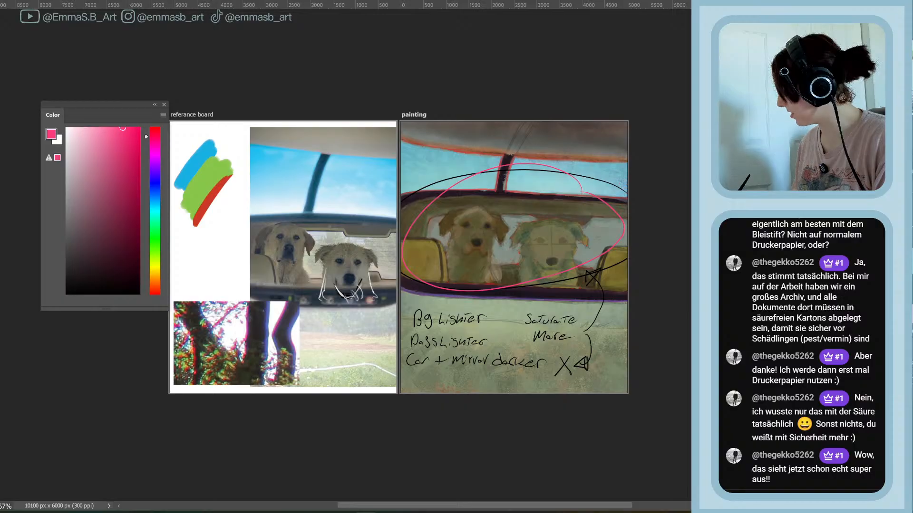
key("ctrl+Tab")
mouse_move(228, 235)
left_mouse_down()
mouse_move(173, 311)
mouse_move(311, 290)
mouse_move(273, 399)
left_mouse_up()
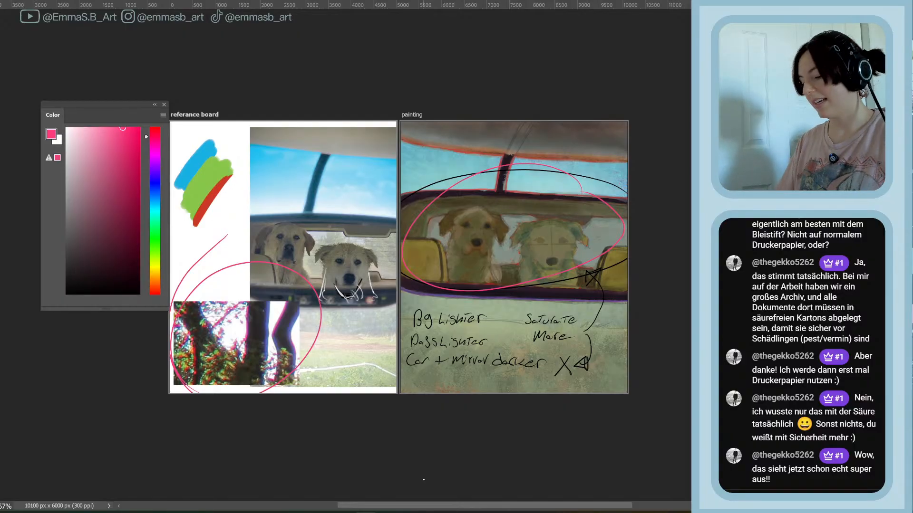
mouse_move(253, 126)
left_mouse_down()
mouse_move(261, 194)
mouse_move(380, 218)
mouse_move(387, 153)
mouse_move(242, 141)
left_mouse_up()
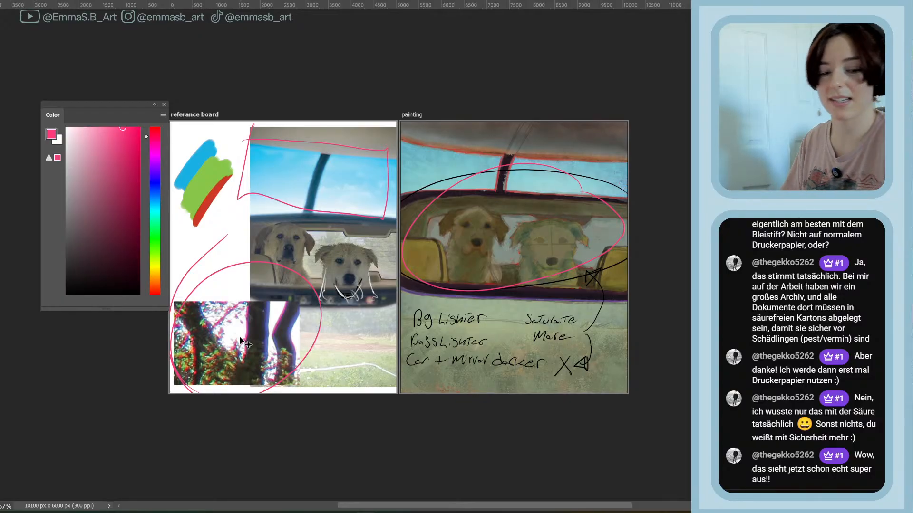
Undo the black and pink marks around the mirror and the reference photos, and save the document
key("ctrl+z")
key("ctrl+z")
key("ctrl+z")
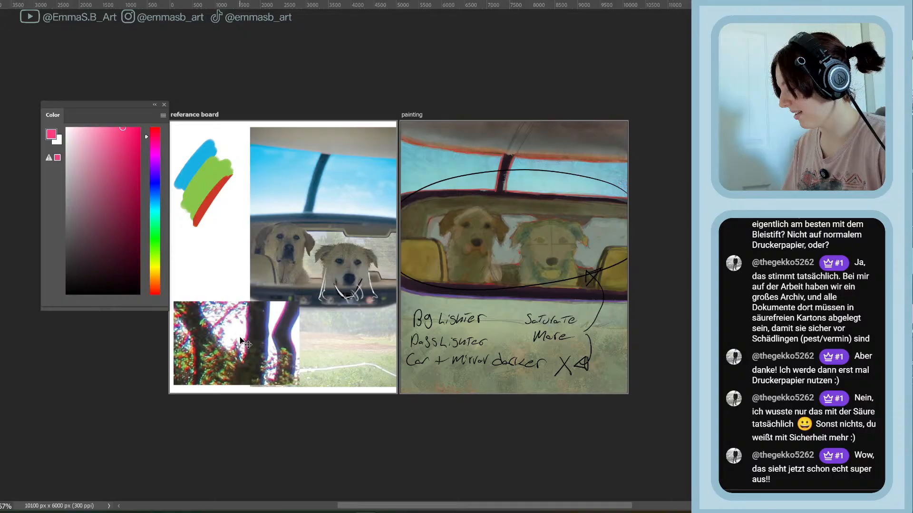
key("ctrl+z")
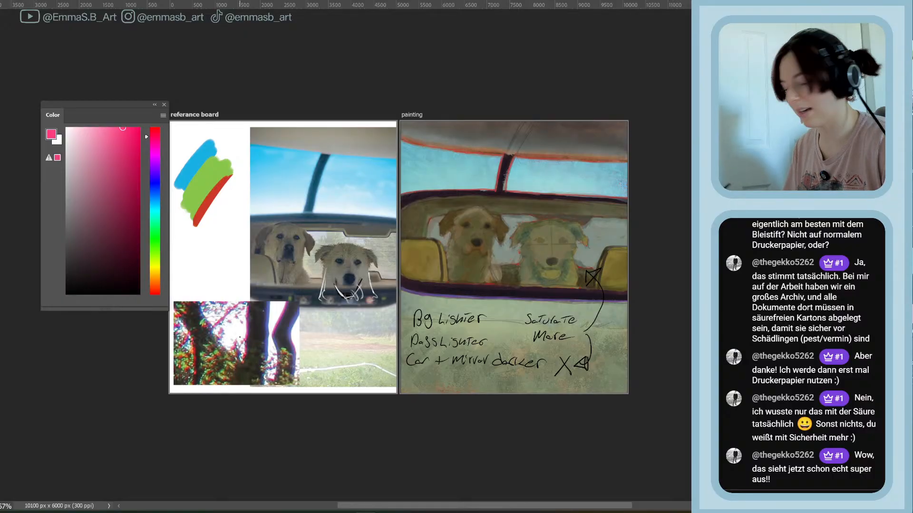
key("ctrl+s")
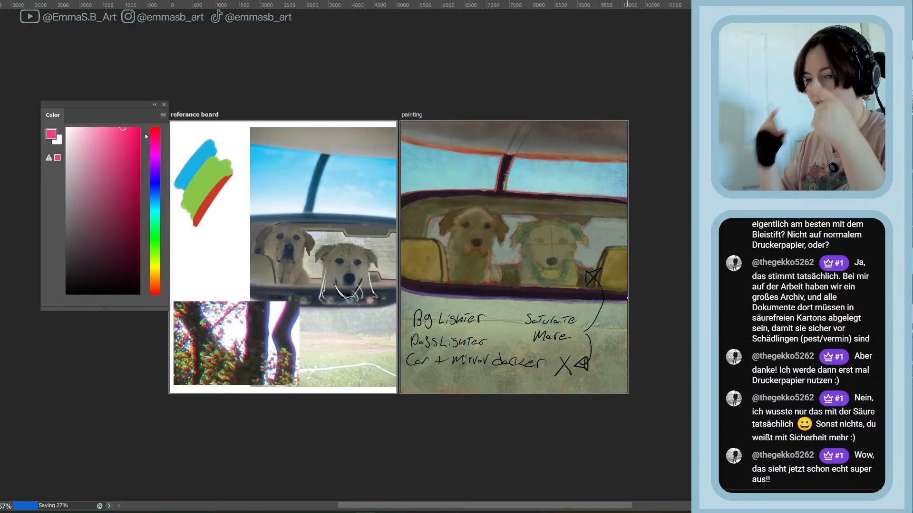